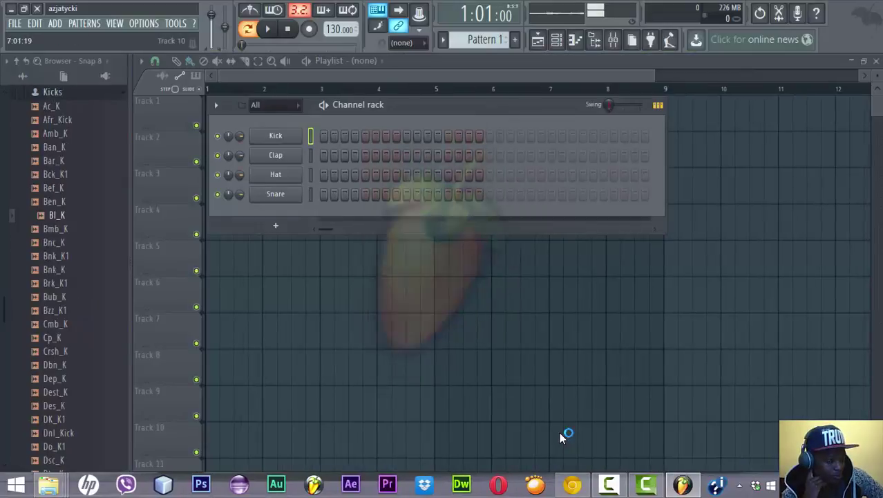
# Open the recent project FL 12 Tutorial 1 G Major.flp and start playing the song.
pyautogui.click(14, 24)
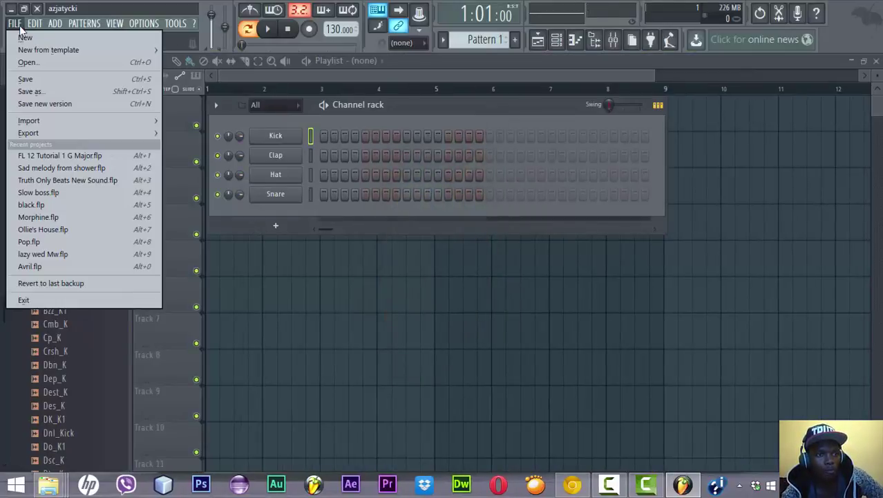
pyautogui.click(86, 157)
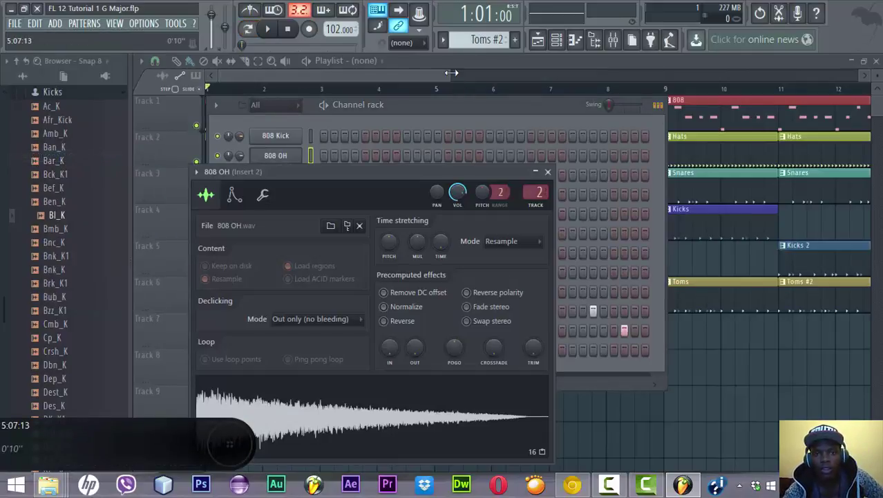
pyautogui.press('space')
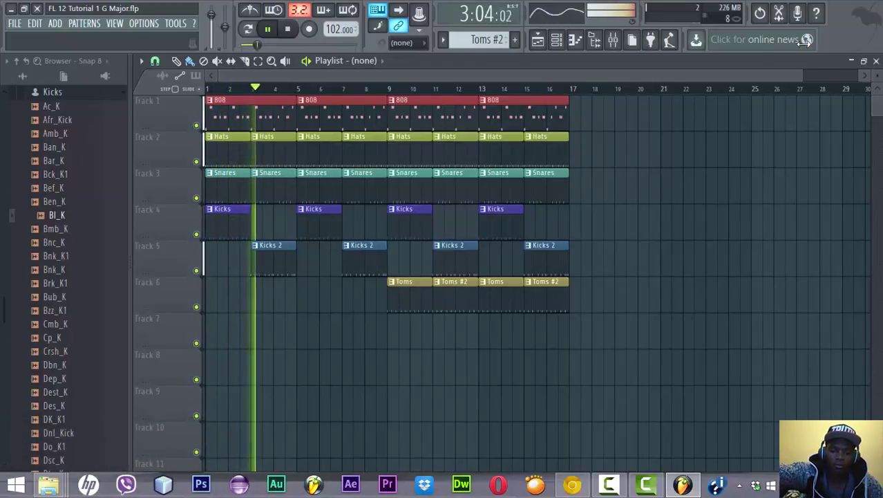
# Listen to the arrangement while raising the system volume to 100, lowering it to 70 and raising it slightly, and stop playback.
pyautogui.press('XF86AudioLowerVolume')
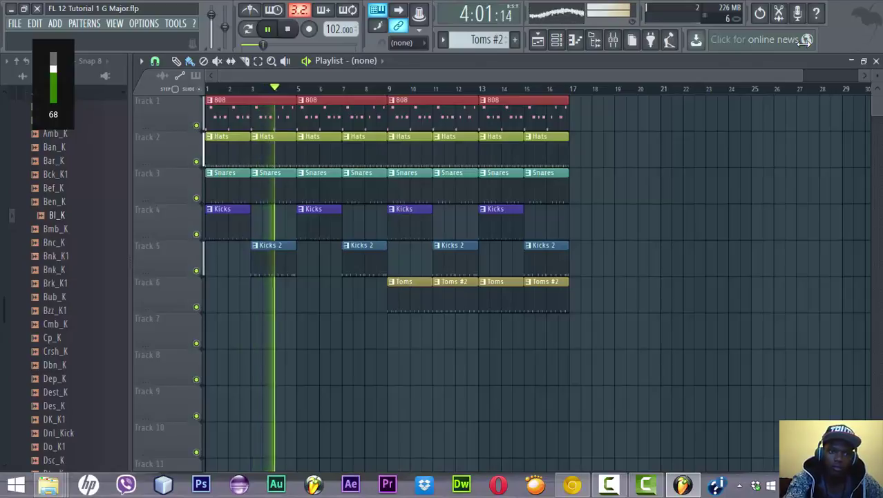
pyautogui.press('XF86AudioRaiseVolume')
pyautogui.press('XF86AudioRaiseVolume')
pyautogui.press('XF86AudioRaiseVolume')
pyautogui.press('XF86AudioRaiseVolume')
pyautogui.press('XF86AudioRaiseVolume')
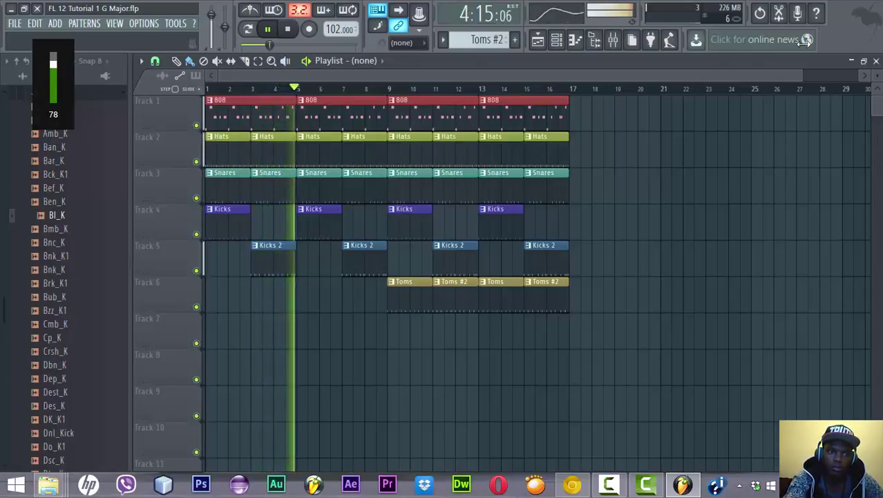
pyautogui.press('XF86AudioRaiseVolume')
pyautogui.press('XF86AudioRaiseVolume')
pyautogui.press('XF86AudioRaiseVolume')
pyautogui.press('XF86AudioRaiseVolume')
pyautogui.press('XF86AudioRaiseVolume')
pyautogui.press('XF86AudioRaiseVolume')
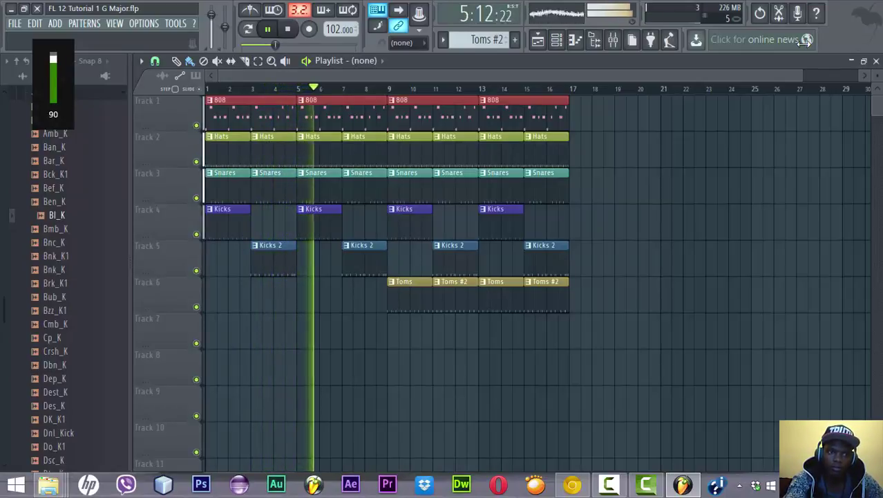
pyautogui.press('XF86AudioRaiseVolume')
pyautogui.press('XF86AudioRaiseVolume')
pyautogui.press('XF86AudioRaiseVolume')
pyautogui.press('XF86AudioRaiseVolume')
pyautogui.press('XF86AudioRaiseVolume')
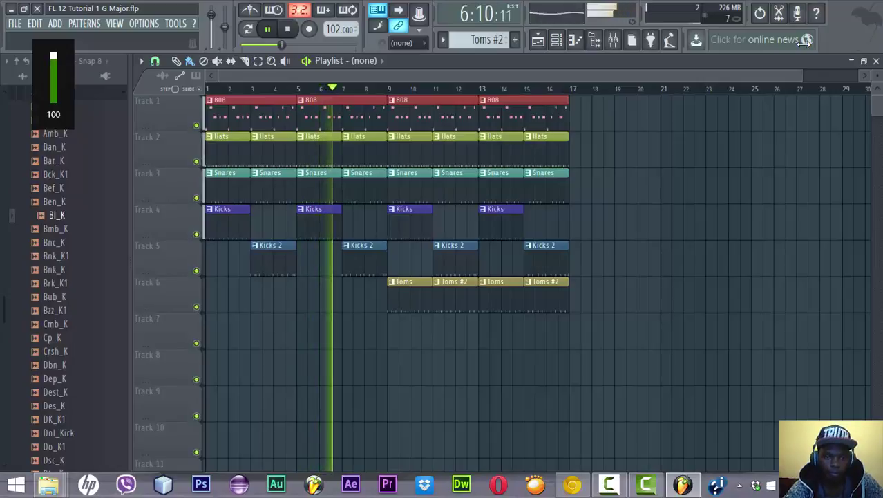
pyautogui.press('XF86AudioLowerVolume')
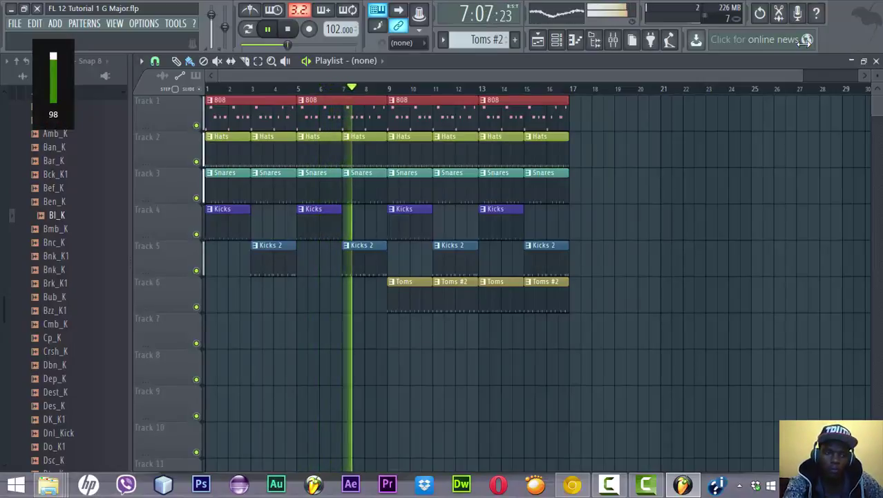
pyautogui.press('XF86AudioLowerVolume')
pyautogui.press('XF86AudioLowerVolume')
pyautogui.press('XF86AudioLowerVolume')
pyautogui.press('XF86AudioLowerVolume')
pyautogui.press('XF86AudioLowerVolume')
pyautogui.press('XF86AudioLowerVolume')
pyautogui.press('XF86AudioLowerVolume')
pyautogui.press('XF86AudioLowerVolume')
pyautogui.press('XF86AudioLowerVolume')
pyautogui.press('XF86AudioLowerVolume')
pyautogui.press('XF86AudioLowerVolume')
pyautogui.press('XF86AudioLowerVolume')
pyautogui.press('XF86AudioLowerVolume')
pyautogui.press('XF86AudioLowerVolume')
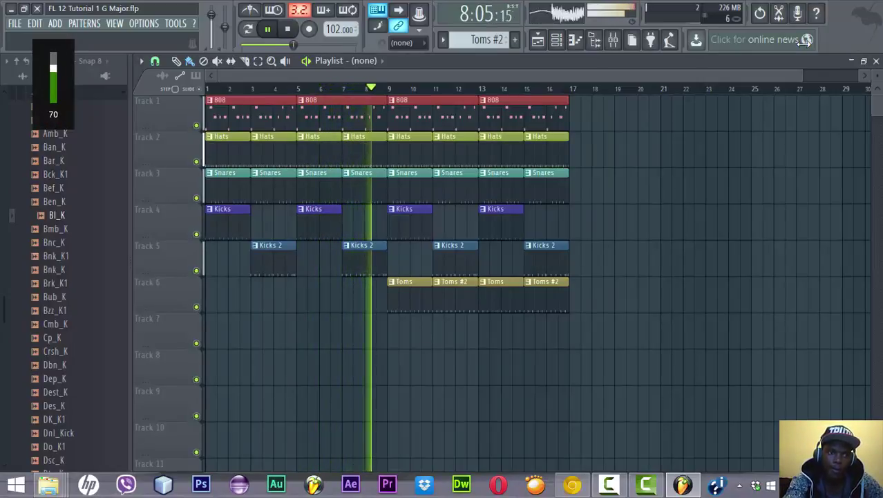
pyautogui.press('XF86AudioRaiseVolume')
pyautogui.press('XF86AudioRaiseVolume')
pyautogui.press('XF86AudioRaiseVolume')
pyautogui.press('XF86AudioRaiseVolume')
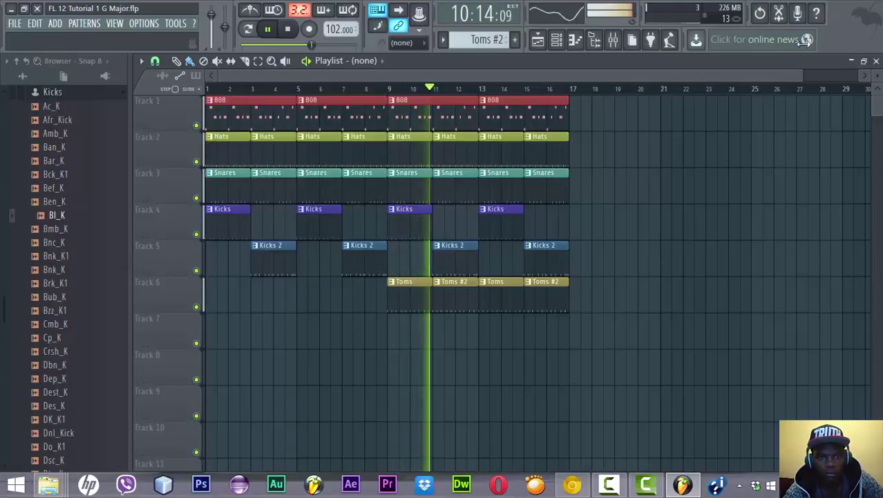
pyautogui.press('space')
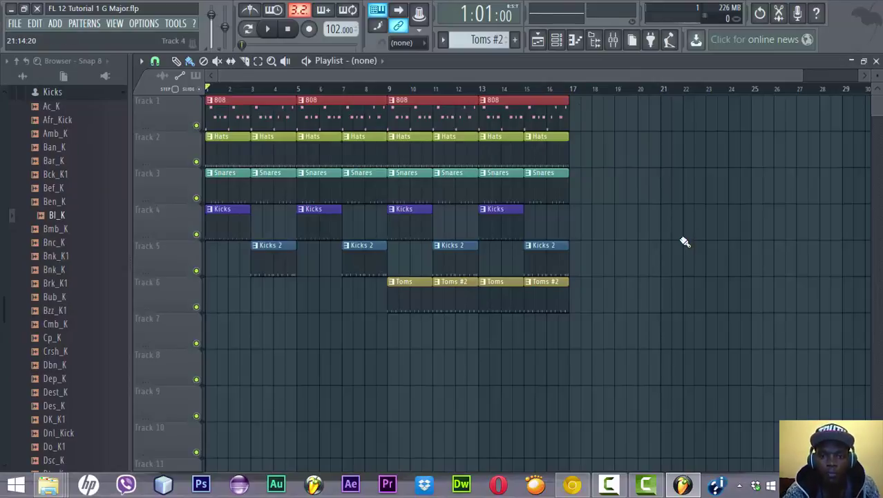
# Extend the arrangement from bar 17 to bar 25 with two more 808 clips on Track 1 and four more Toms #2 clips on Track 6.
pyautogui.click(554, 102)
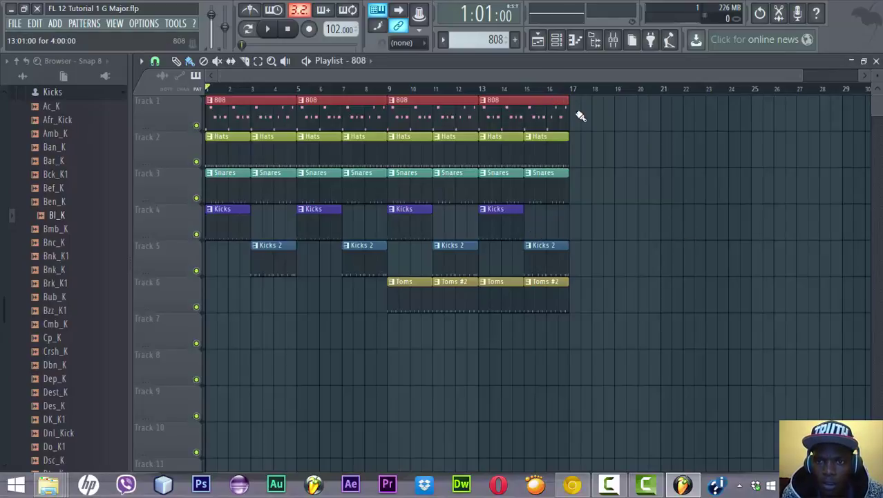
pyautogui.moveTo(581, 113); pyautogui.dragTo(689, 118)
pyautogui.click(546, 290)
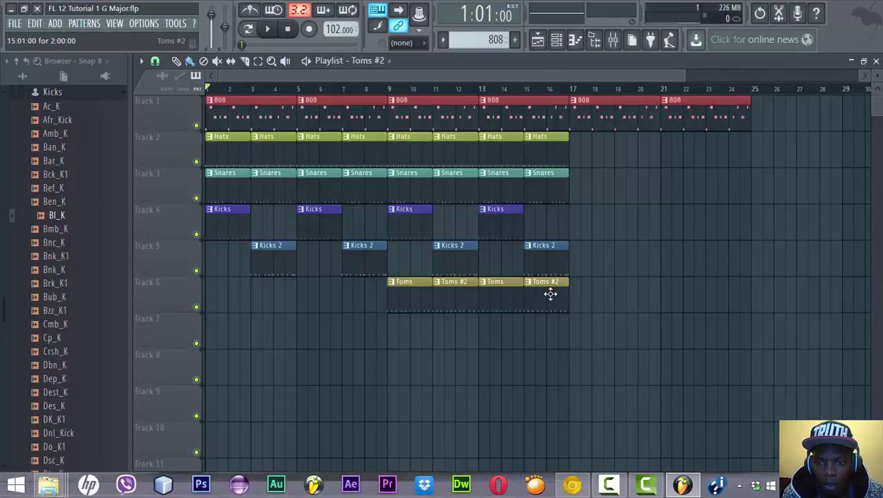
pyautogui.moveTo(574, 302); pyautogui.dragTo(687, 307)
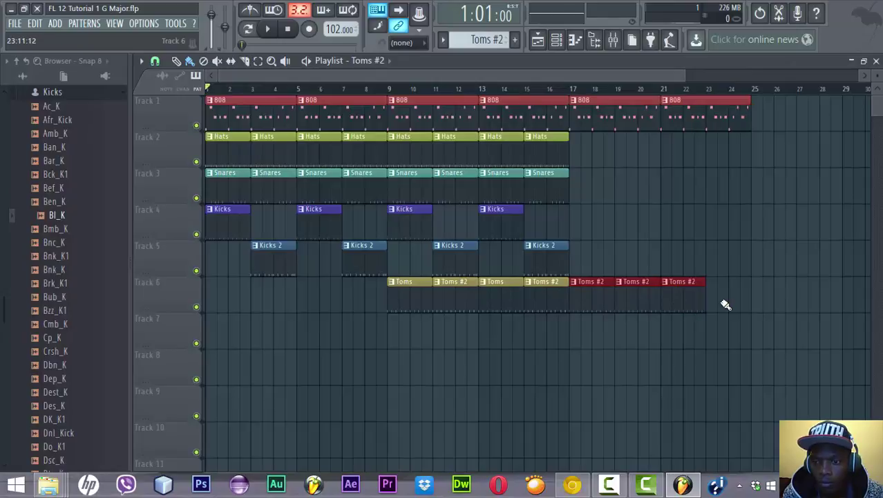
pyautogui.click(717, 308)
# Audition the added section from bar 17, stop playback and return the playhead to bar 1.
pyautogui.click(576, 91)
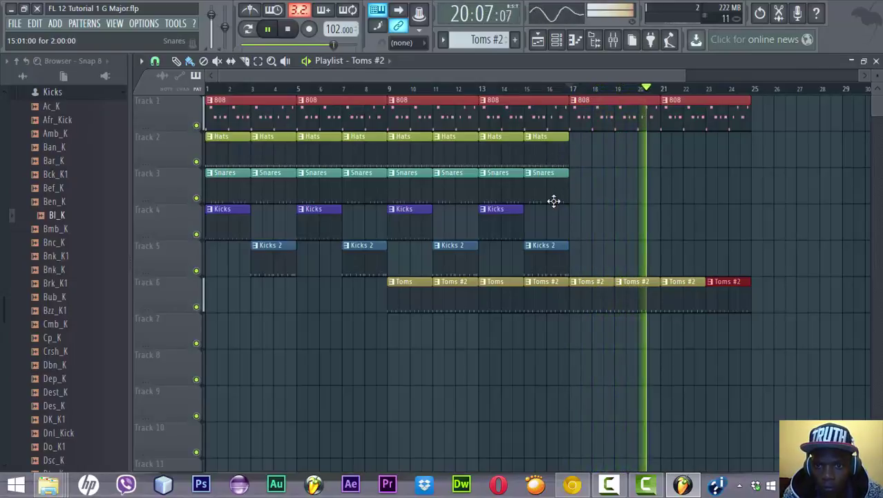
pyautogui.press('space')
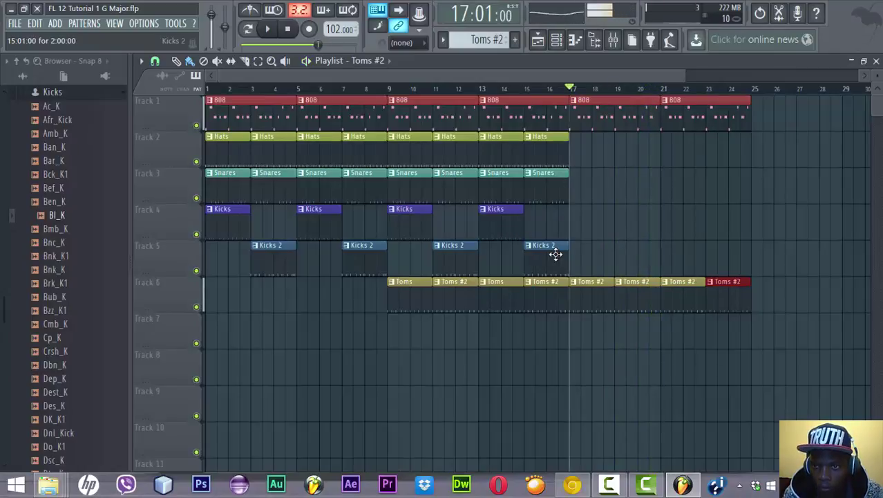
pyautogui.click(652, 90)
pyautogui.press('space')
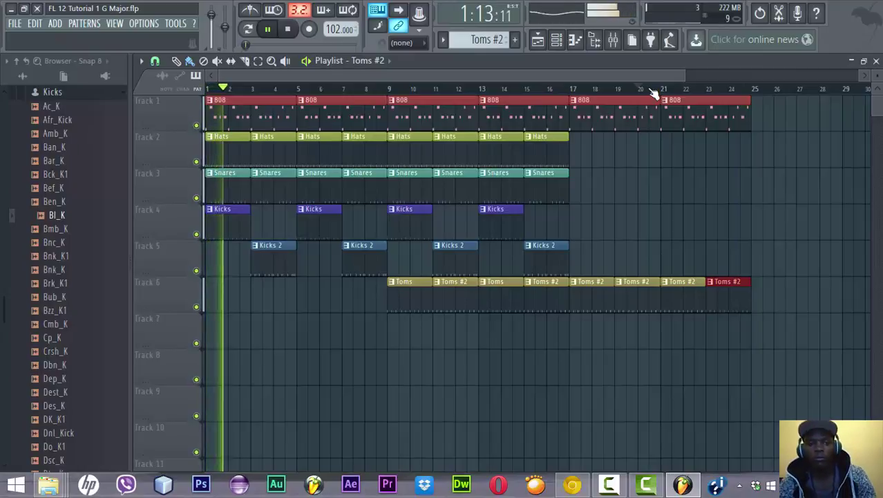
pyautogui.press('space')
pyautogui.click(654, 93)
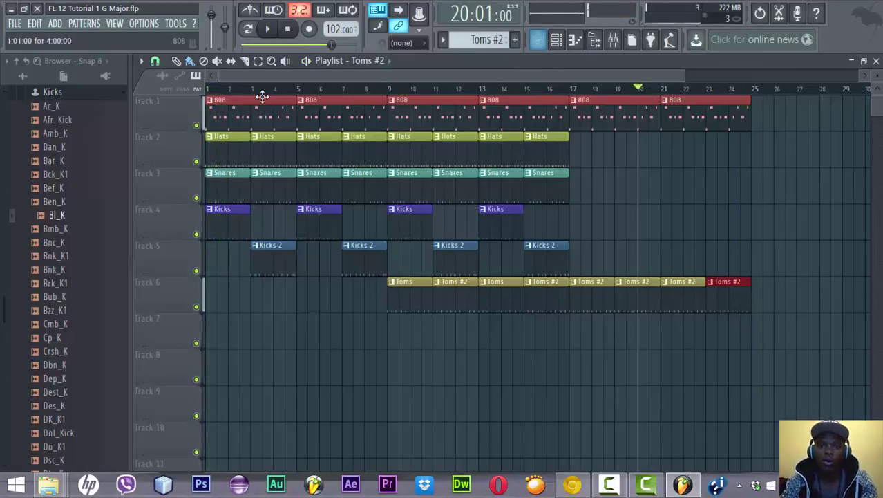
pyautogui.click(310, 90)
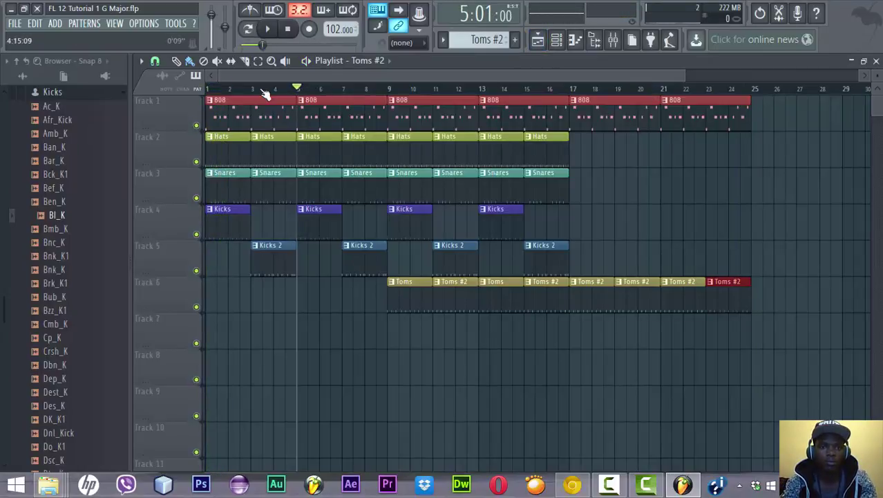
pyautogui.click(211, 91)
# Switch to the empty Pattern 8 and place a clip of it at bar 1 on Track 7.
pyautogui.click(213, 325)
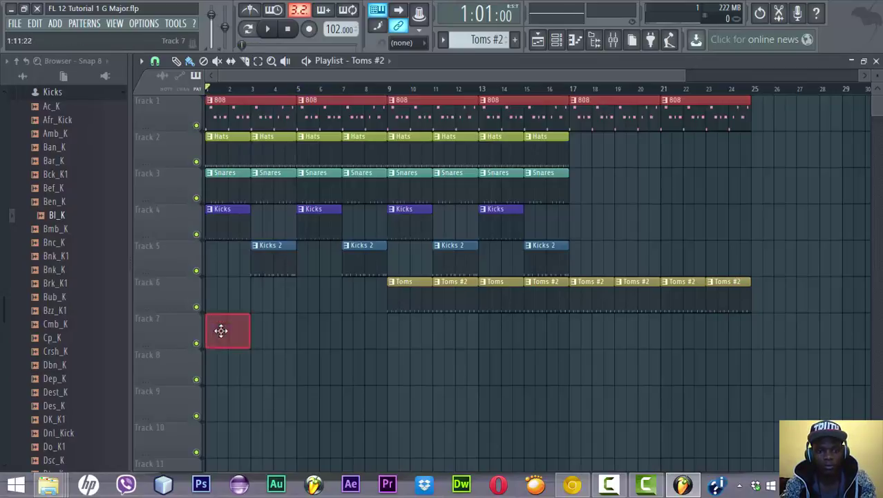
pyautogui.rightClick(222, 330)
pyautogui.scroll(-1, 477, 40)
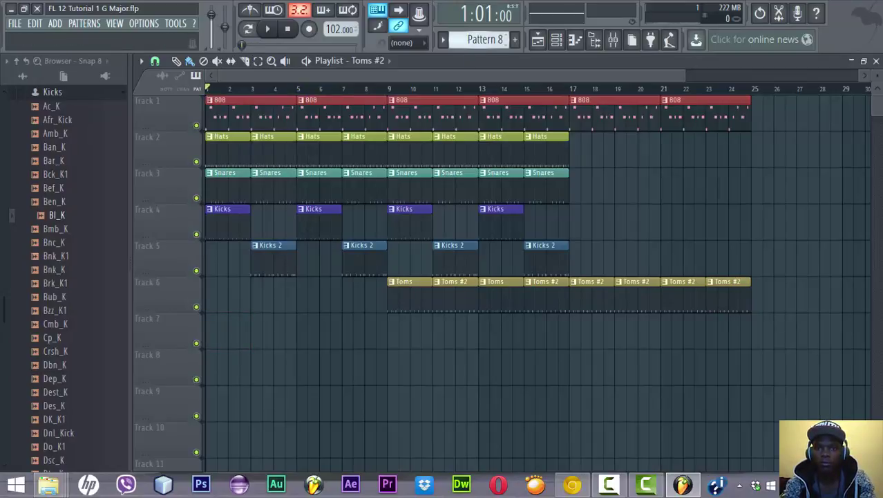
pyautogui.scroll(1, 484, 40)
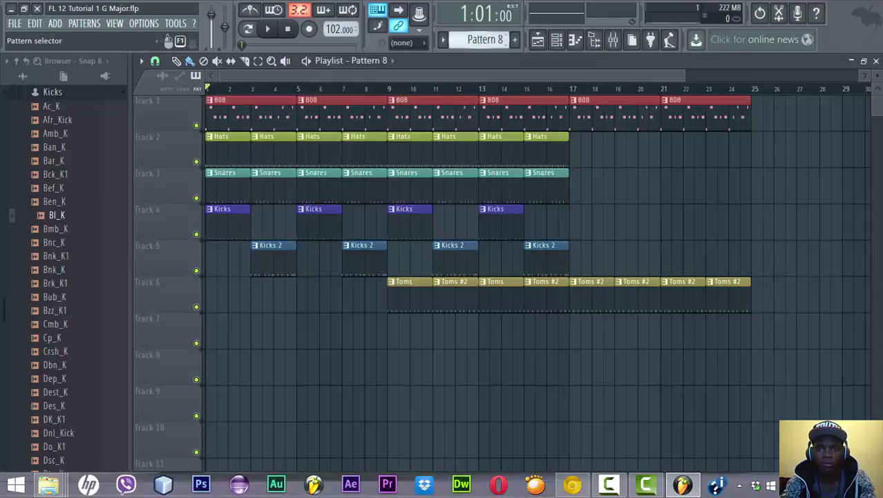
pyautogui.click(215, 337)
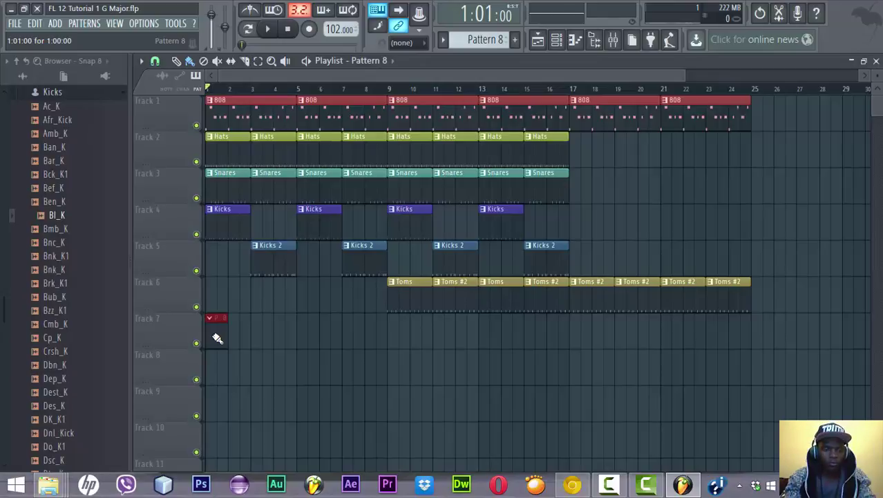
# Add the Dep_K sample as a new channel below Mid_Tom2 in Pattern 8's channel rack and replace it with the Morphine synthesizer.
pyautogui.doubleClick(216, 337)
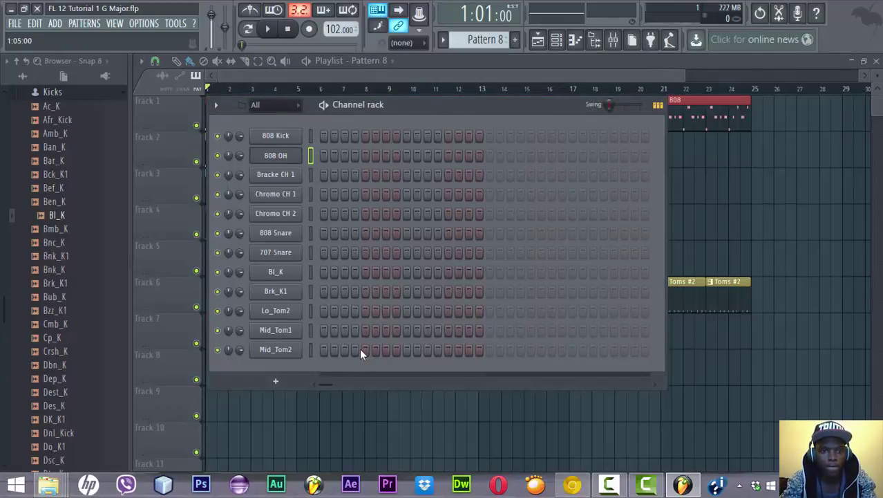
pyautogui.moveTo(52, 380); pyautogui.dragTo(237, 368)
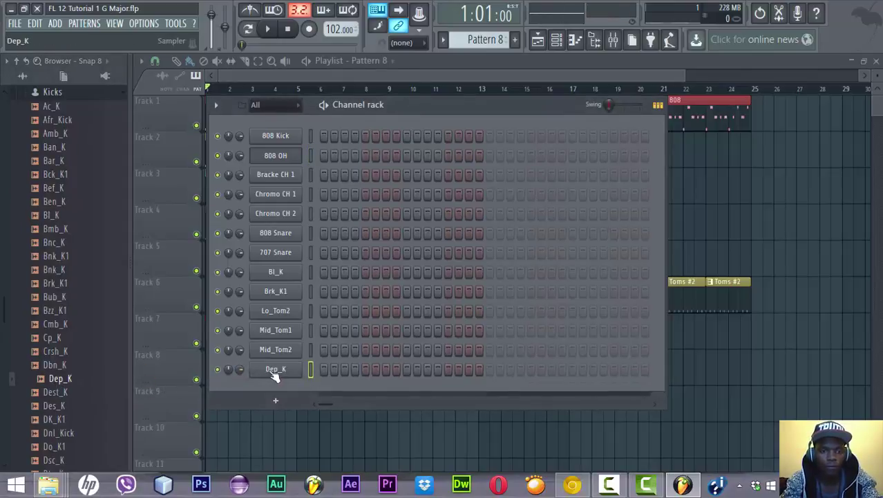
pyautogui.rightClick(276, 368)
pyautogui.moveTo(358, 425)
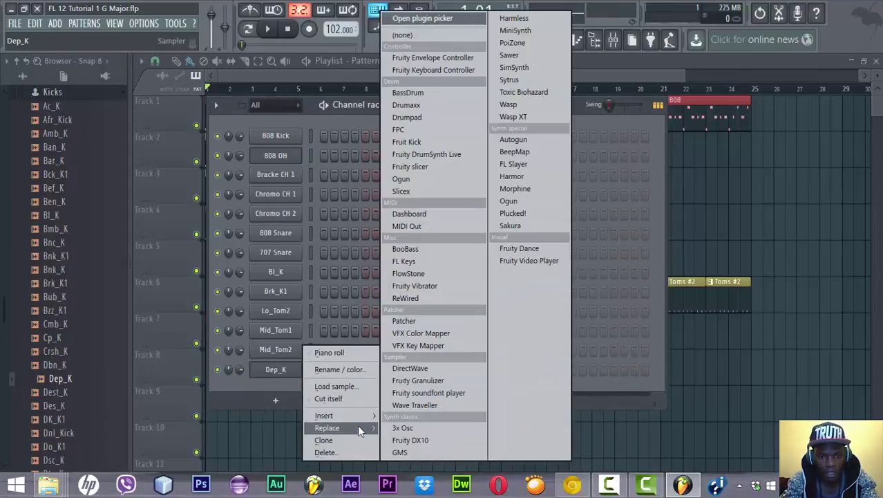
pyautogui.click(528, 188)
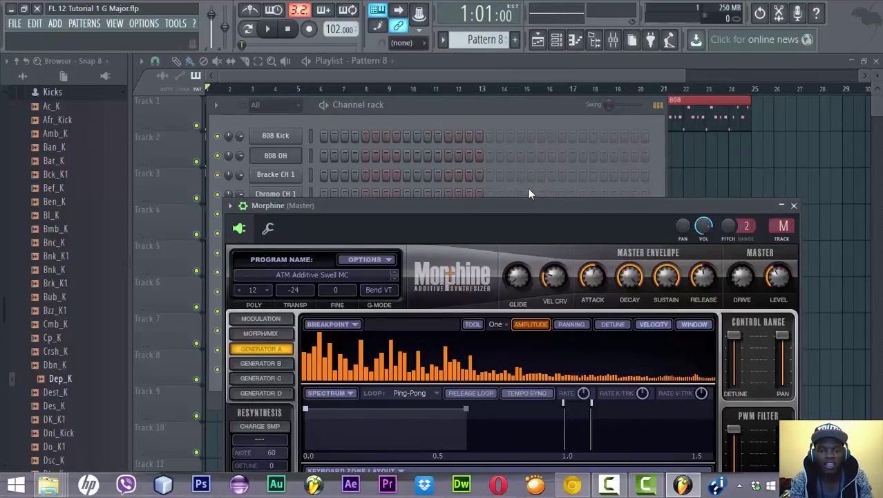
# Reopen the Morphine synthesizer from Pattern 8's channel rack and move its window higher up.
pyautogui.click(550, 77)
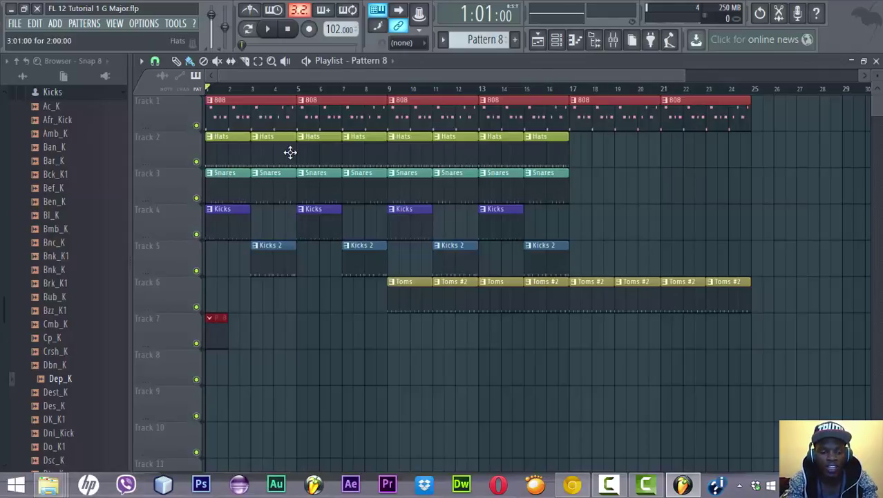
pyautogui.doubleClick(220, 342)
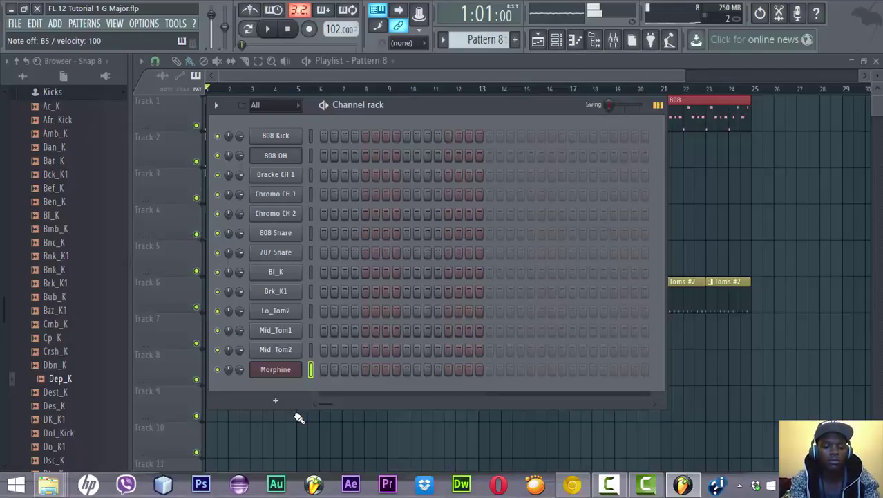
pyautogui.click(287, 370)
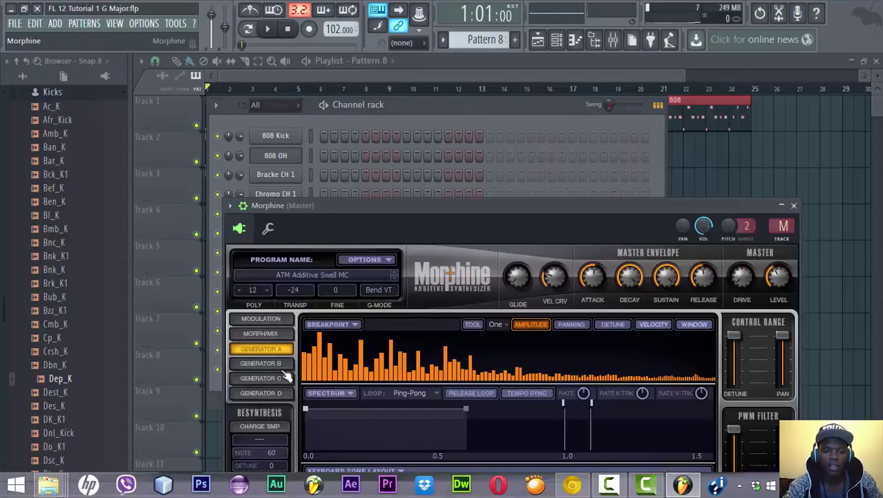
pyautogui.moveTo(495, 218); pyautogui.dragTo(504, 115)
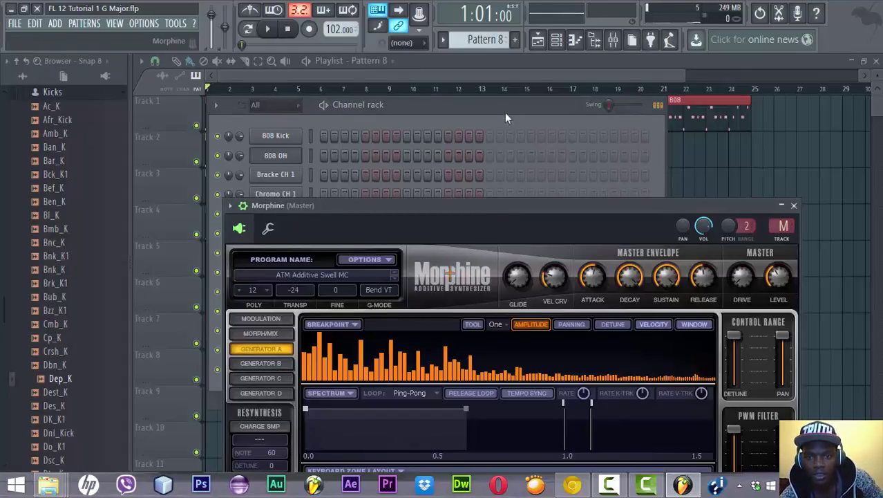
# Open Morphine's preset library, audition the first programs of the Leads bank and load LED Analog Saw FG.
pyautogui.click(338, 172)
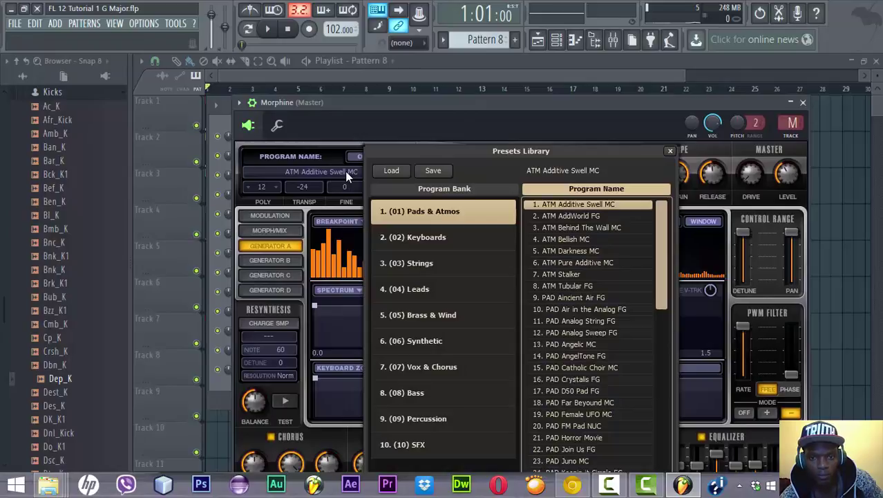
pyautogui.click(453, 284)
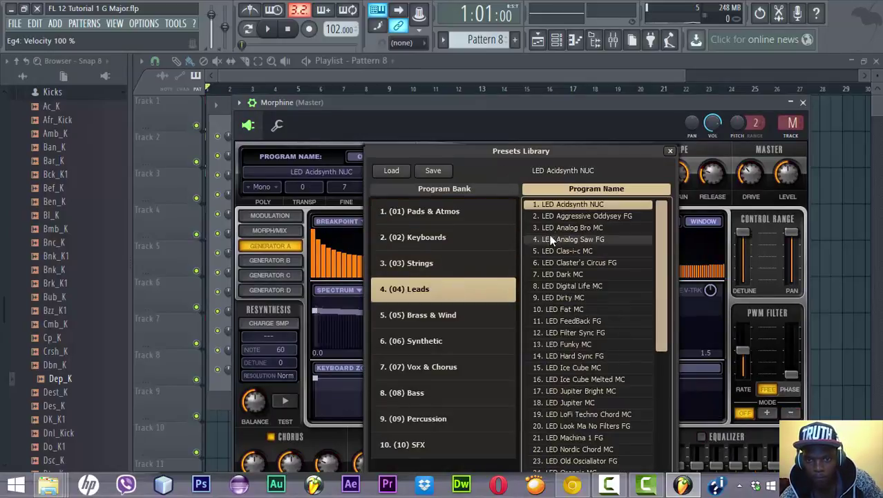
pyautogui.click(583, 217)
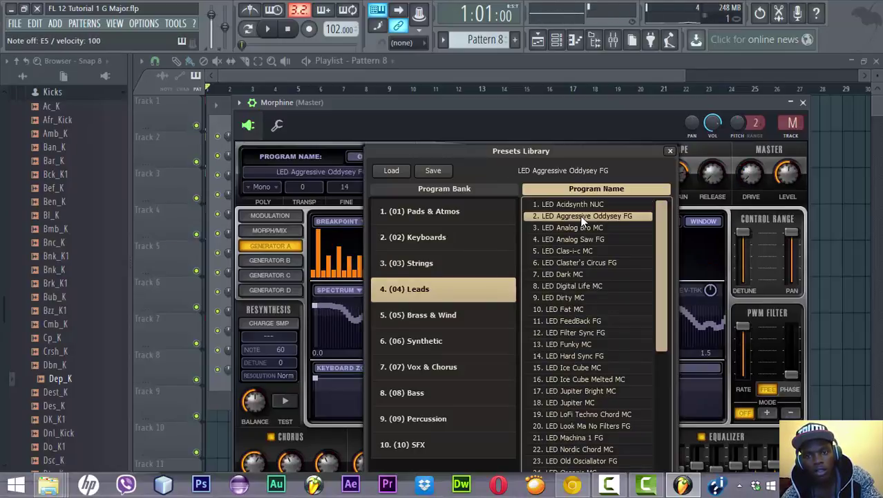
pyautogui.click(583, 228)
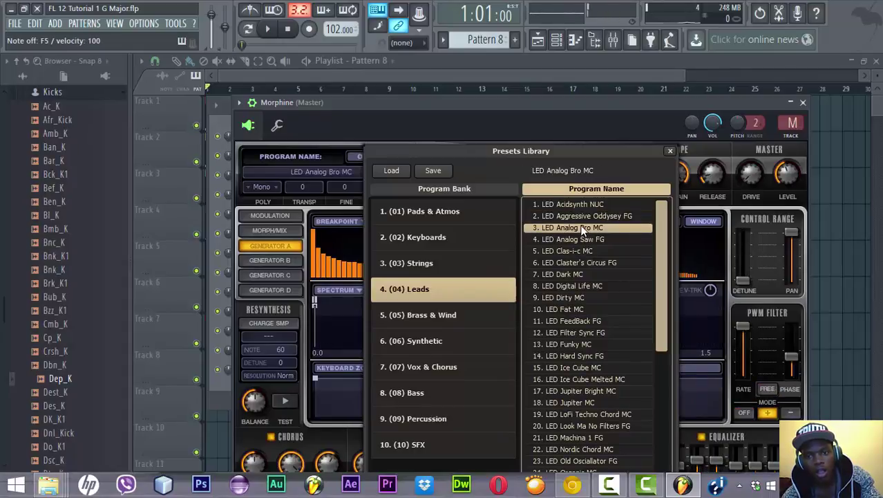
pyautogui.click(583, 239)
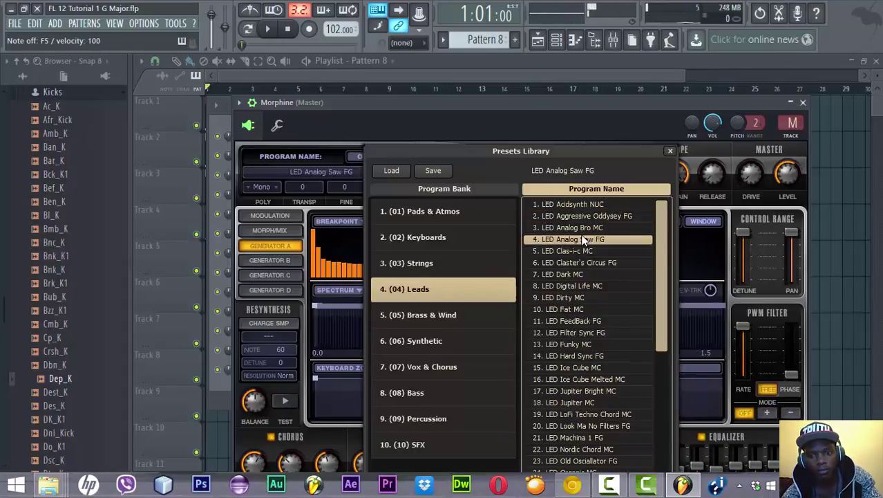
pyautogui.doubleClick(582, 239)
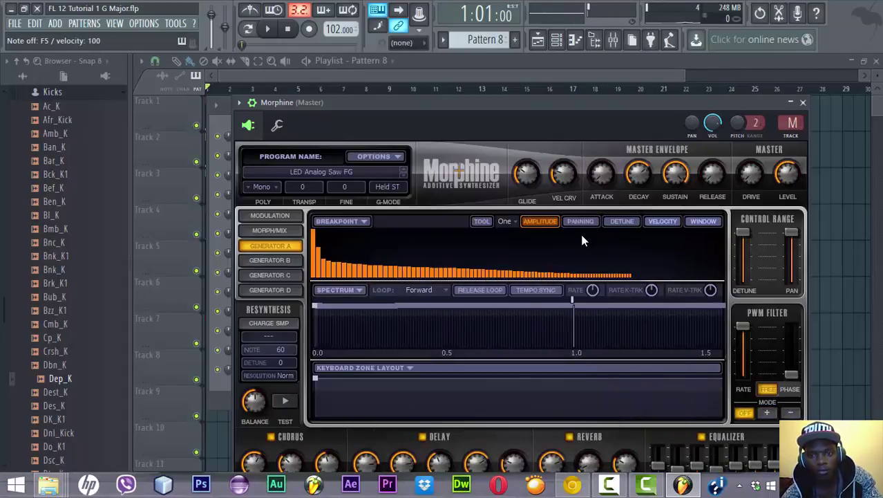
# Step back and forth through Morphine's lead presets from LED Clas-i-c MC to LED Dirty MC, comparing their sounds.
pyautogui.click(403, 176)
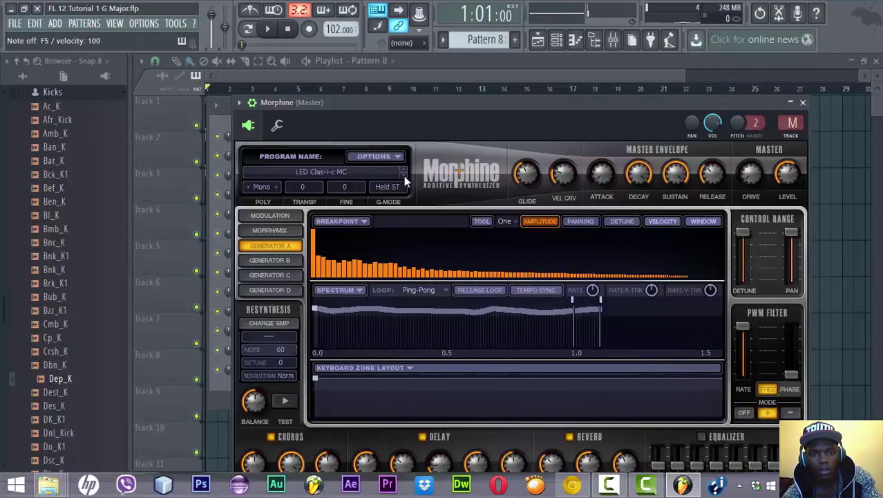
pyautogui.click(404, 177)
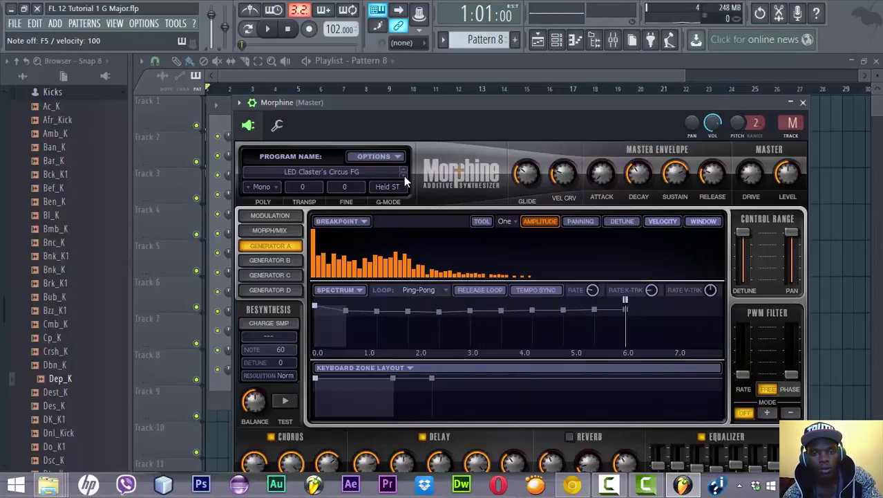
pyautogui.click(404, 176)
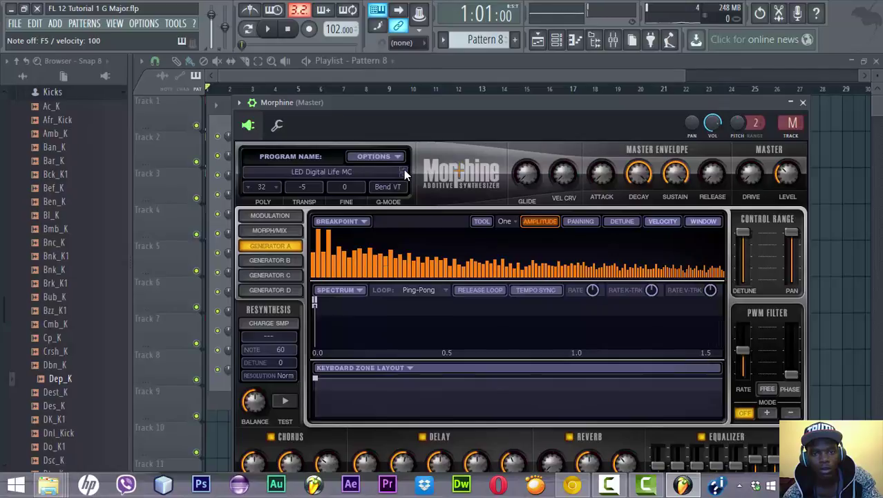
pyautogui.click(403, 170)
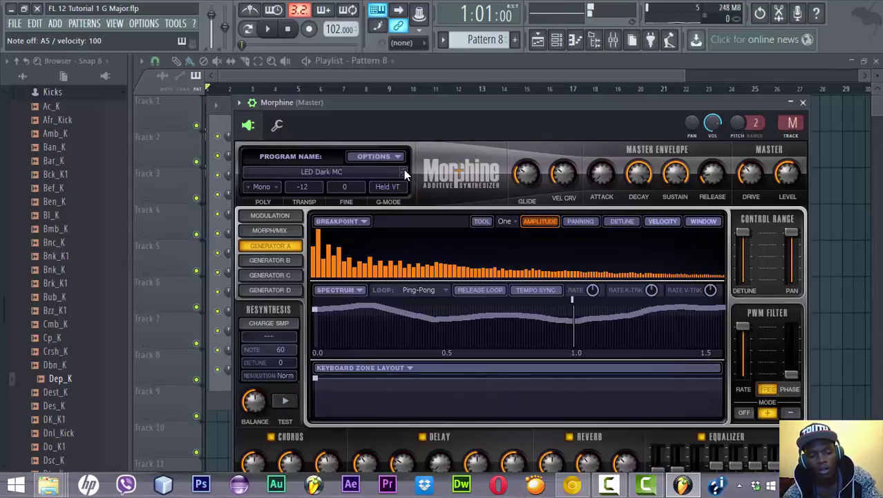
pyautogui.click(404, 171)
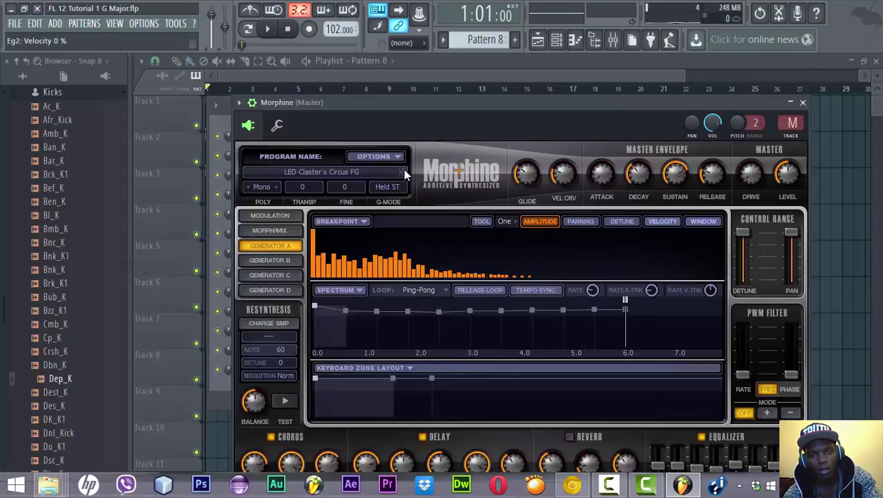
pyautogui.click(404, 175)
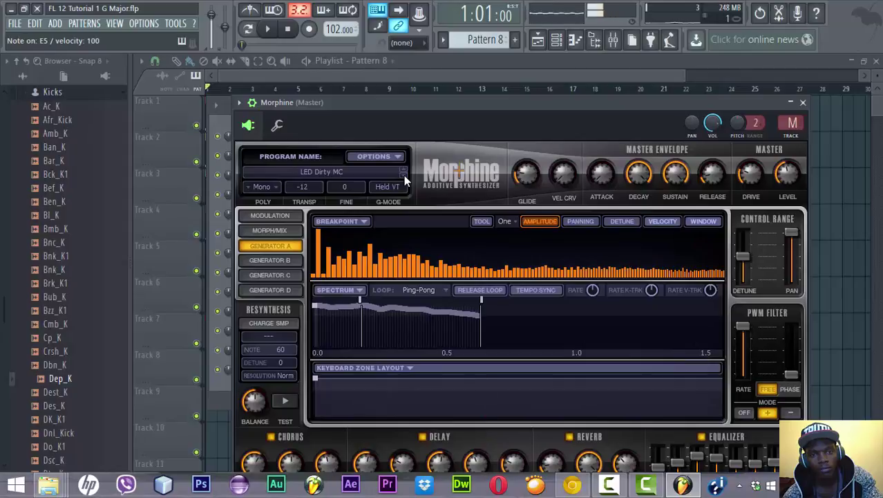
pyautogui.click(406, 167)
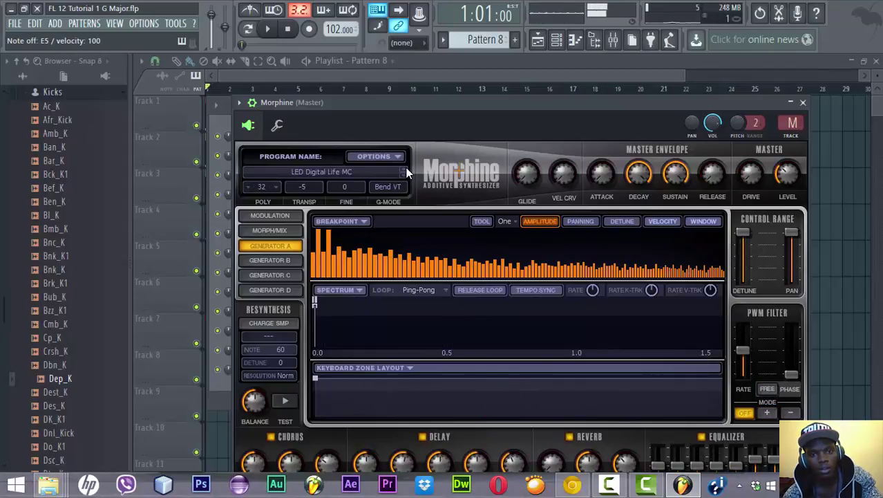
pyautogui.click(405, 176)
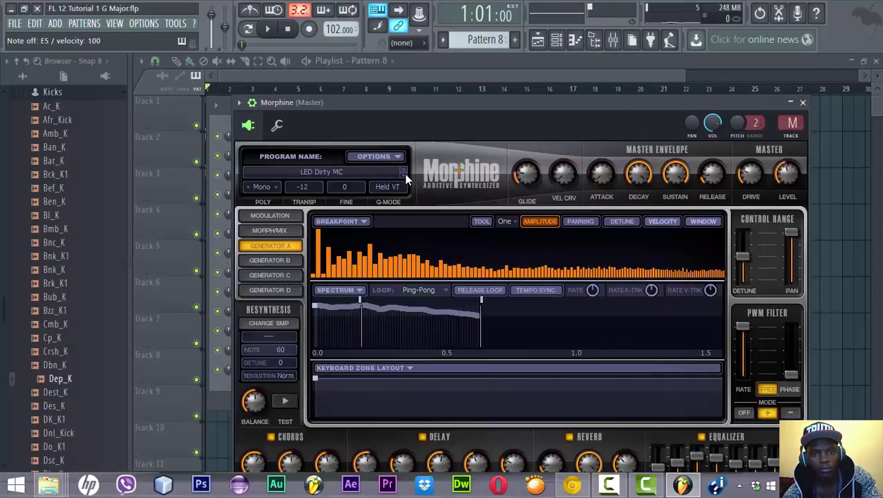
# Audition the presets LED Fat MC, LED FeedBack FG and LED Filter Sync FG with a few notes around E5 to G5.
pyautogui.click(405, 176)
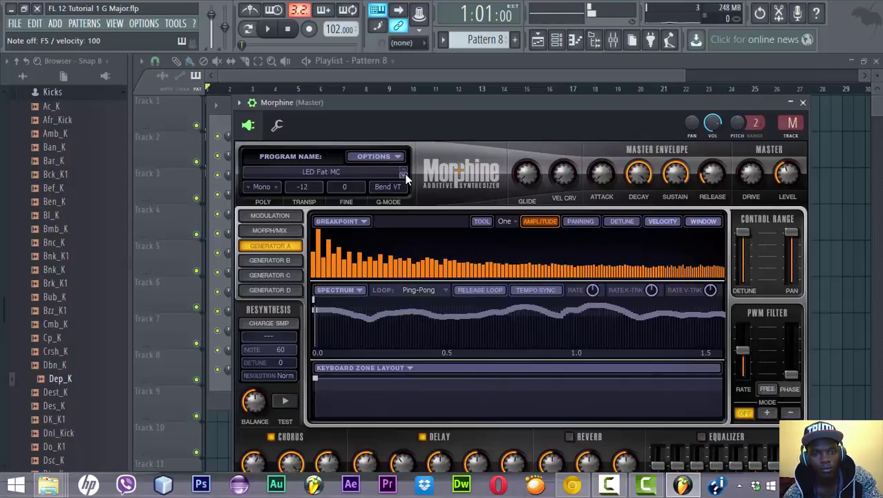
pyautogui.click(405, 176)
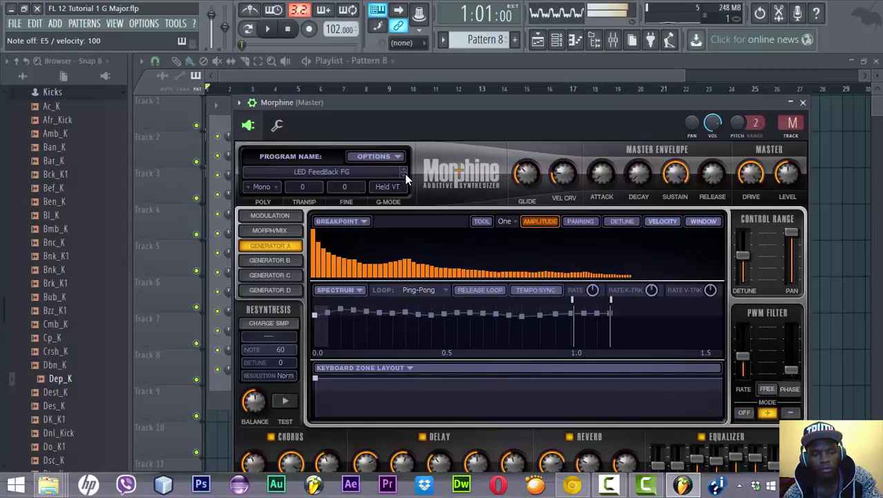
pyautogui.press('r')
pyautogui.press('e')
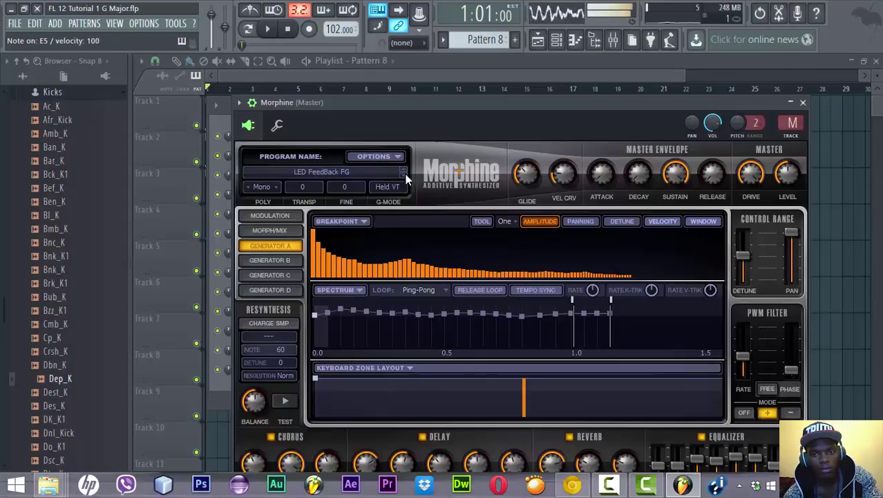
pyautogui.click(405, 177)
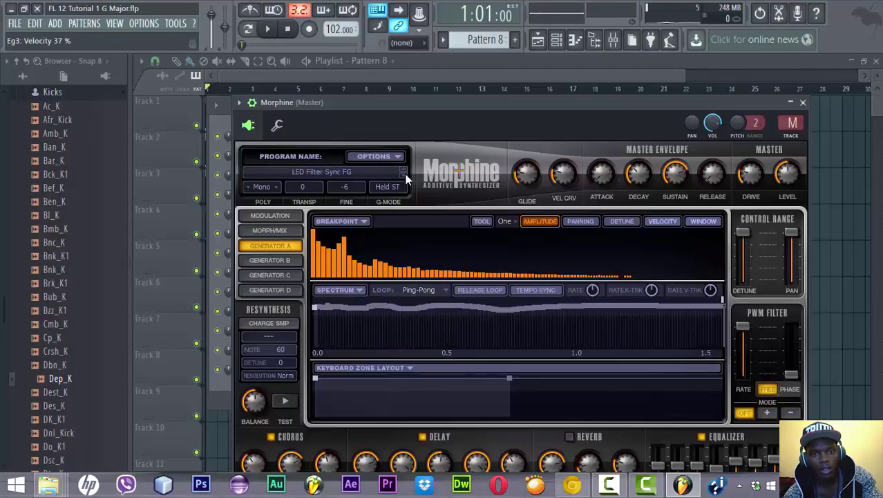
pyautogui.press('e')
pyautogui.press('r')
pyautogui.press('t')
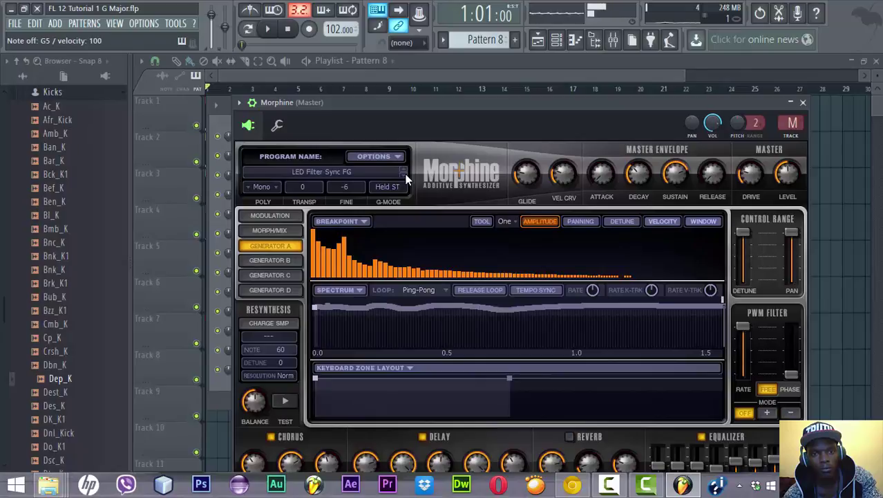
# Audition the presets LED Funky MC, LED Hard Sync FG and LED Ice Cube MC by playing short test notes on each.
pyautogui.click(403, 176)
pyautogui.press('e')
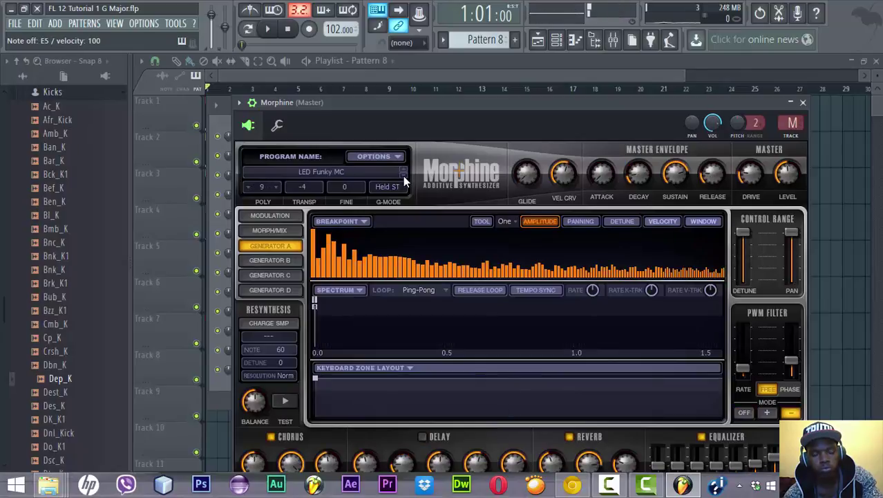
pyautogui.click(403, 176)
pyautogui.press('r')
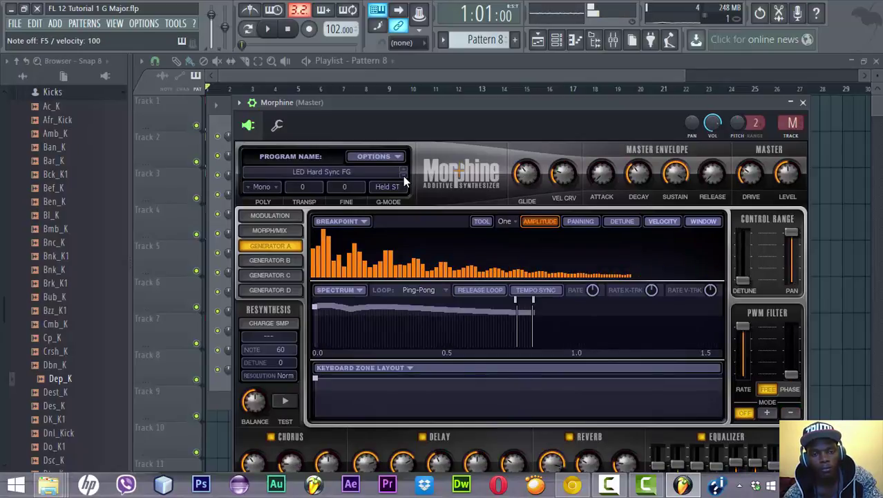
pyautogui.press('t')
pyautogui.click(403, 175)
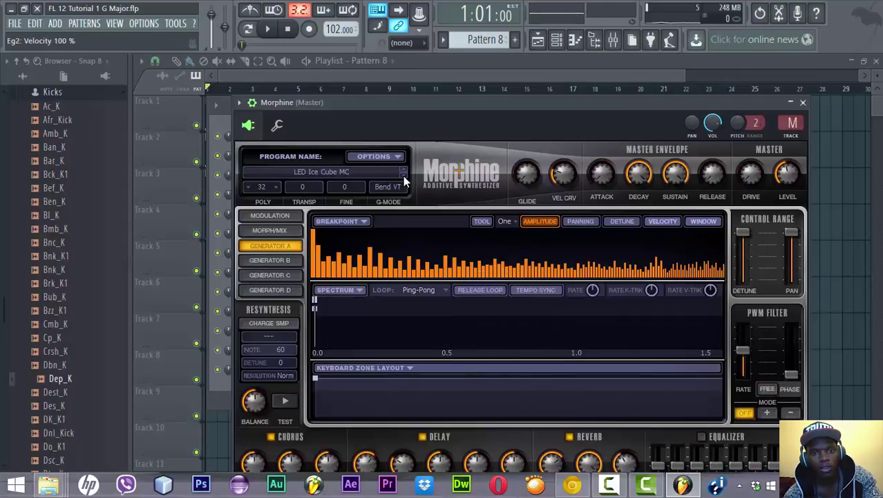
pyautogui.press('r')
pyautogui.press('r')
pyautogui.press('t')
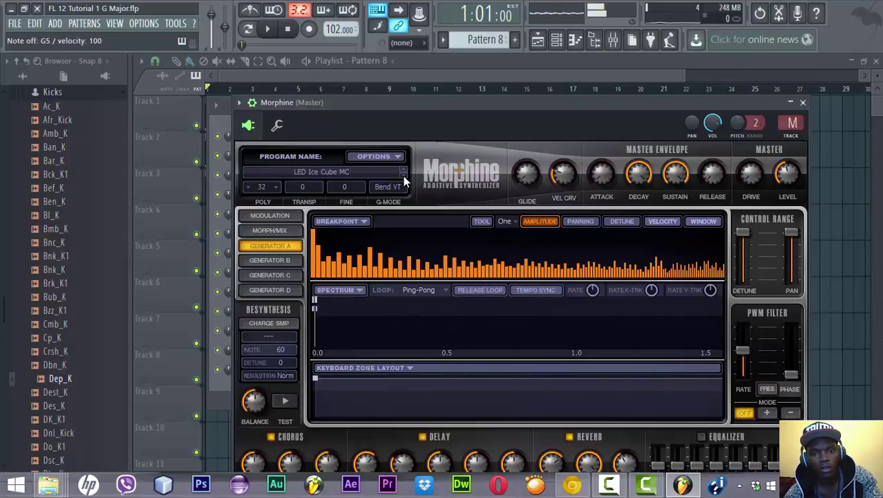
# Switch Morphine to LED Ice Cube Melted MC and try a short phrase of D5, E5 and F5 notes.
pyautogui.click(403, 175)
pyautogui.press('e')
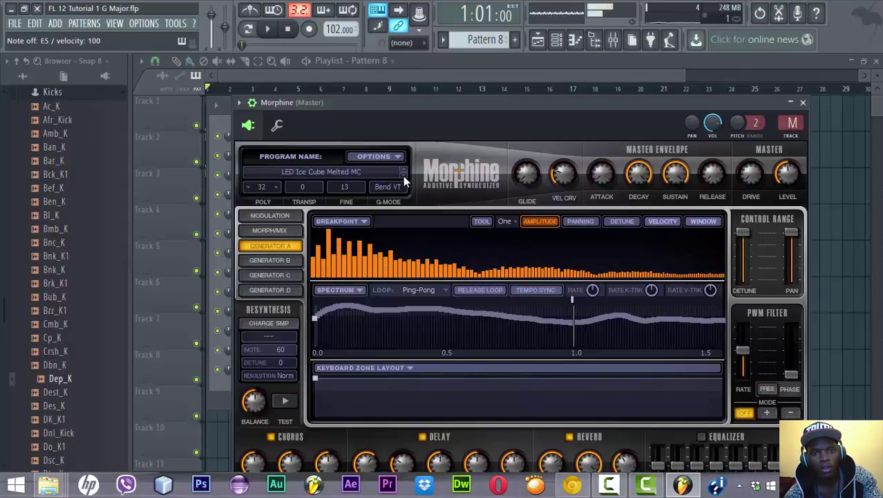
pyautogui.press('r')
pyautogui.press('w')
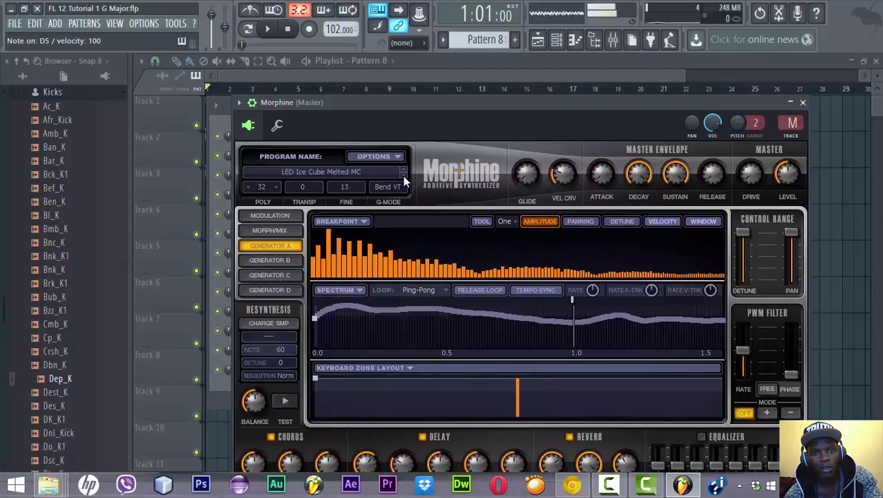
pyautogui.press('r')
pyautogui.press('r')
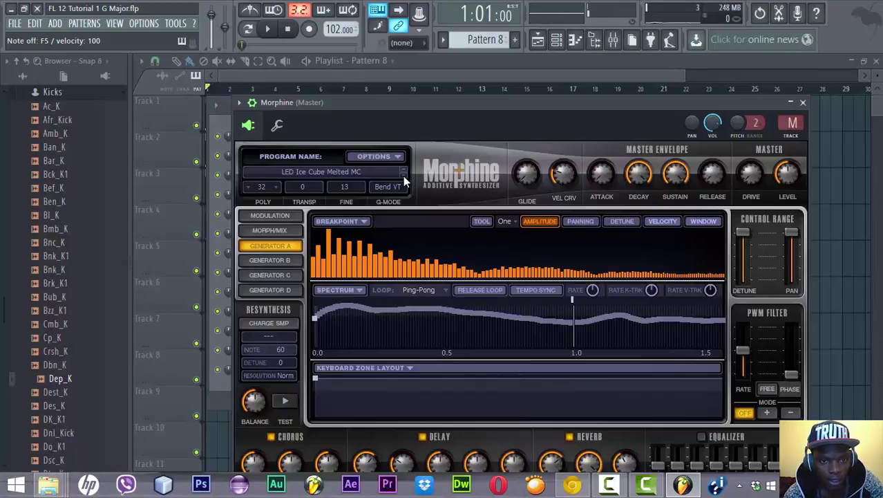
# Try the LED Jupiter Bright MC preset, then set Morphine to LED Jupiter MC and test it with a note.
pyautogui.click(403, 176)
pyautogui.press('r')
pyautogui.press('e')
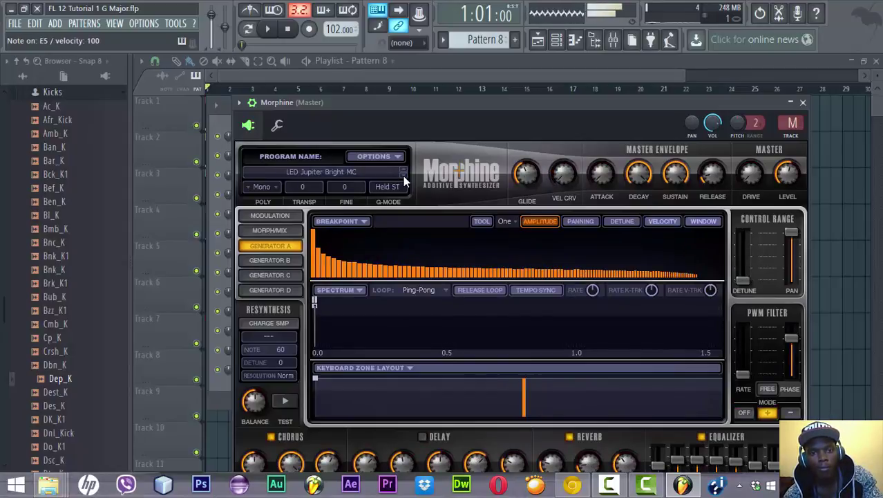
pyautogui.click(403, 176)
pyautogui.press('e')
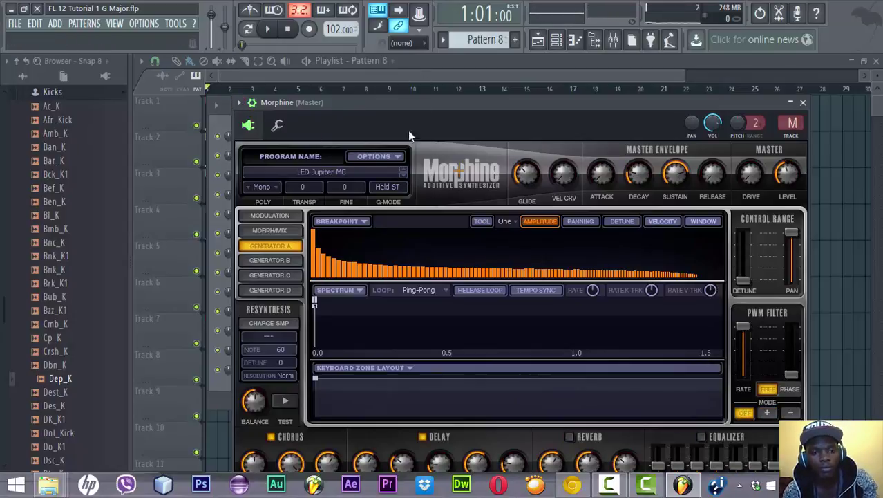
# Copy the 808 Kick notes from the 808 pattern and paste them into the Morphine channel of Pattern 8.
pyautogui.press('F6')
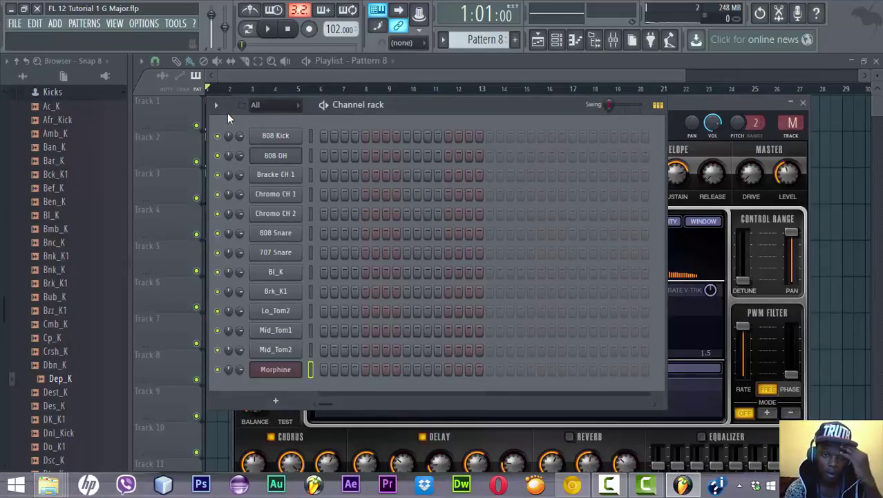
pyautogui.scroll(-1, 487, 39)
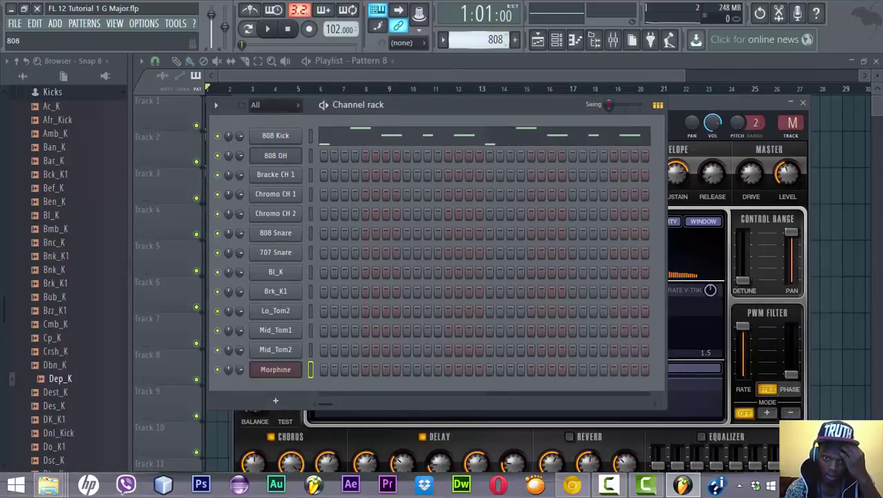
pyautogui.rightClick(282, 134)
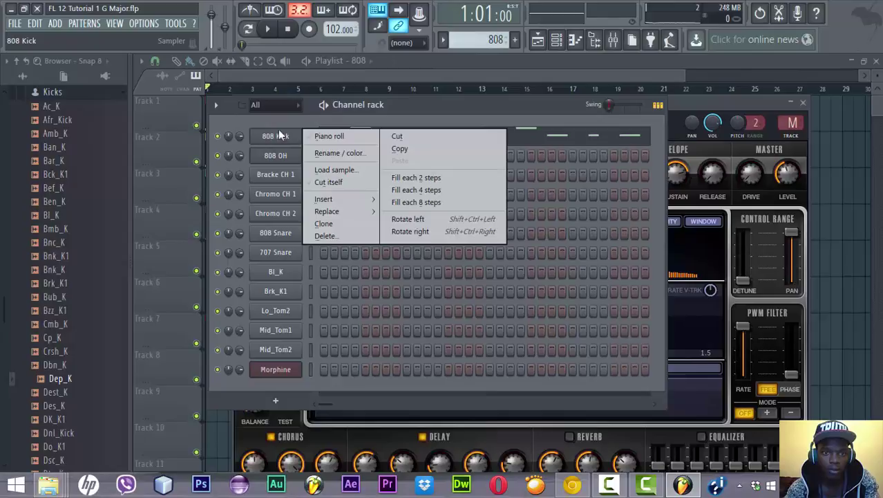
pyautogui.click(420, 146)
pyautogui.scroll(-4, 487, 40)
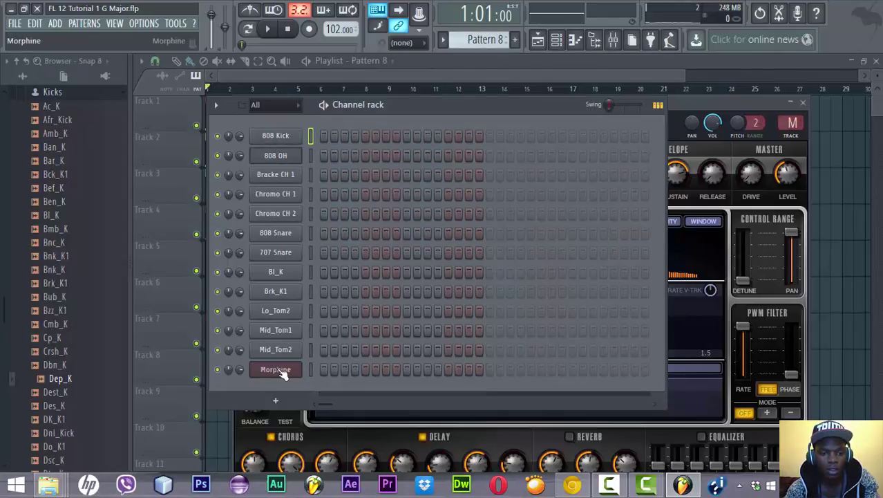
pyautogui.rightClick(282, 370)
pyautogui.moveTo(366, 360)
pyautogui.click(398, 382)
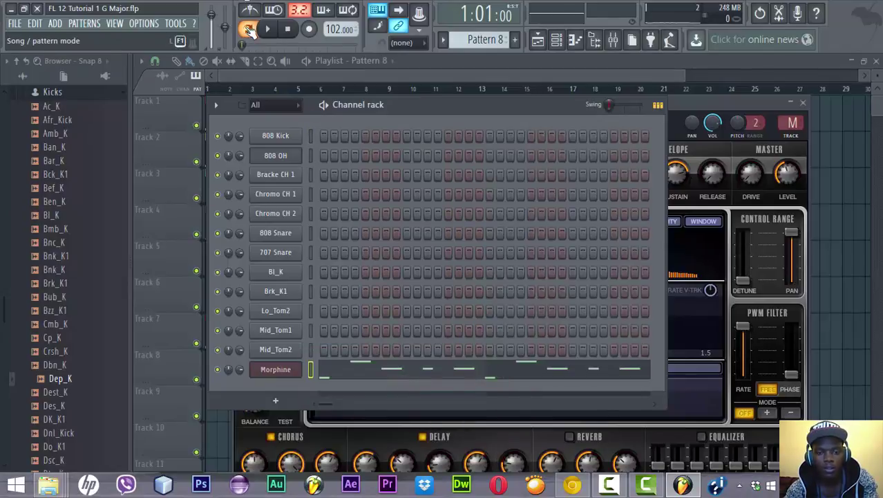
# Play Pattern 8 in pattern mode and open the pasted Morphine notes in the piano roll.
pyautogui.press('space')
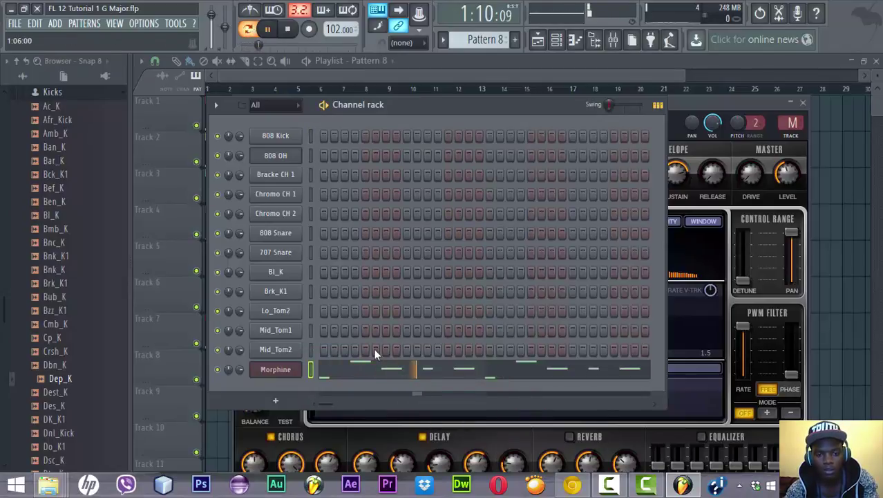
pyautogui.click(436, 375)
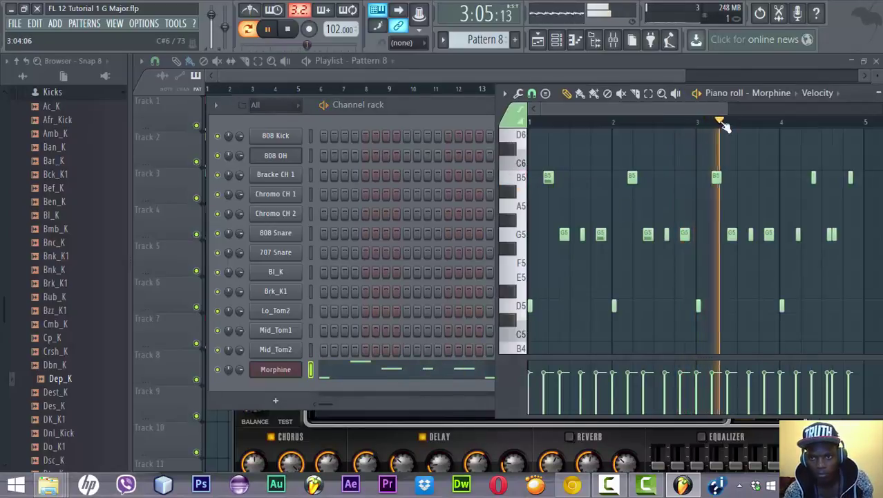
# In bar 4 of the Morphine notes, lengthen the first G5 to two steps and replace the adjacent G5 pair with one two-step G5 at step 11.
pyautogui.doubleClick(854, 99)
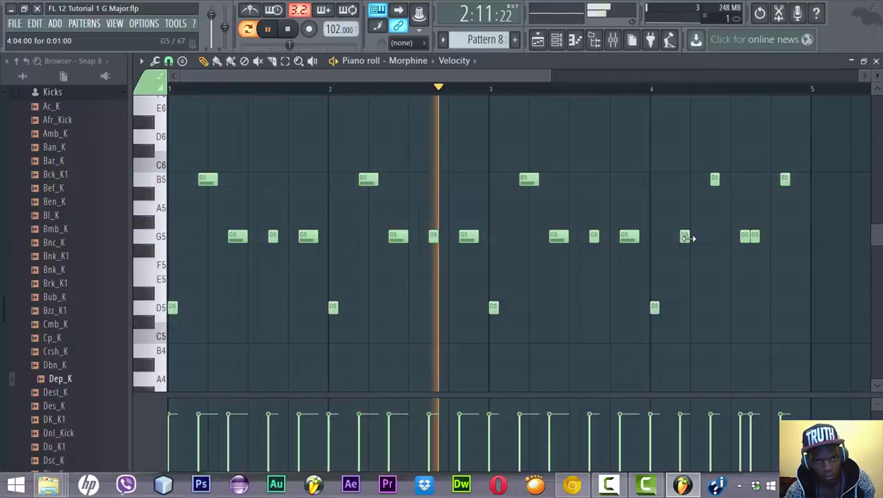
pyautogui.moveTo(689, 238); pyautogui.dragTo(696, 238)
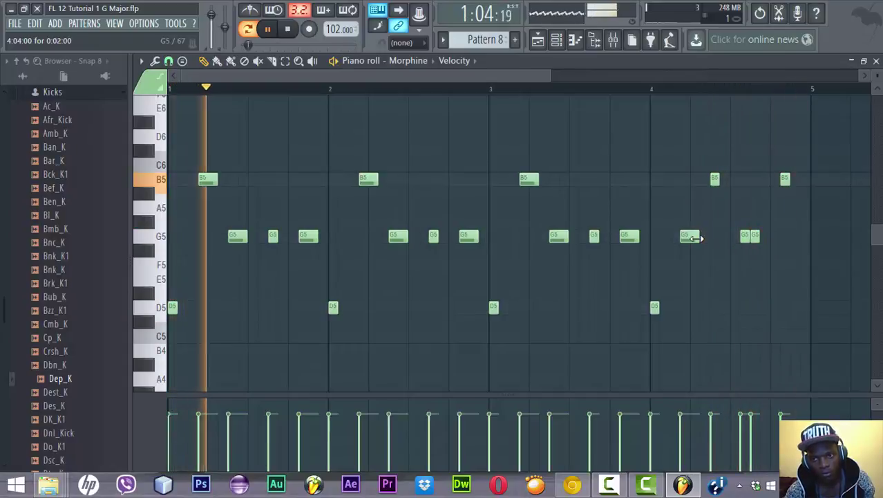
pyautogui.rightClick(755, 236)
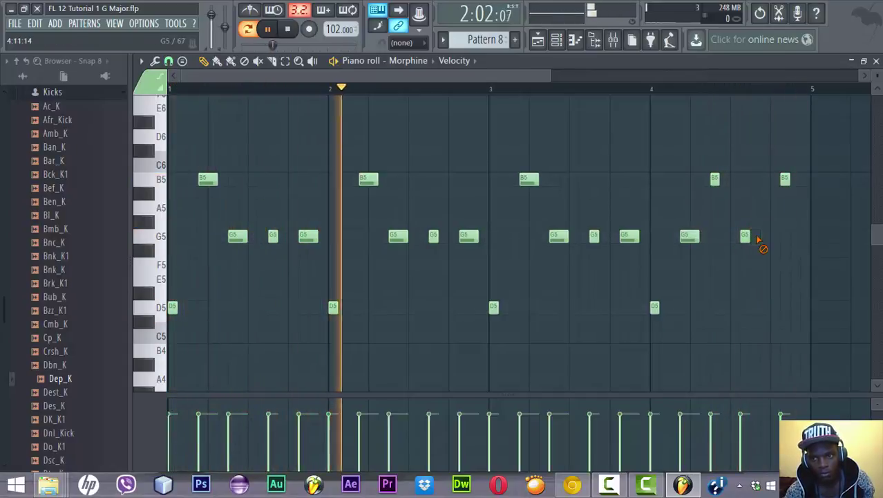
pyautogui.click(754, 237)
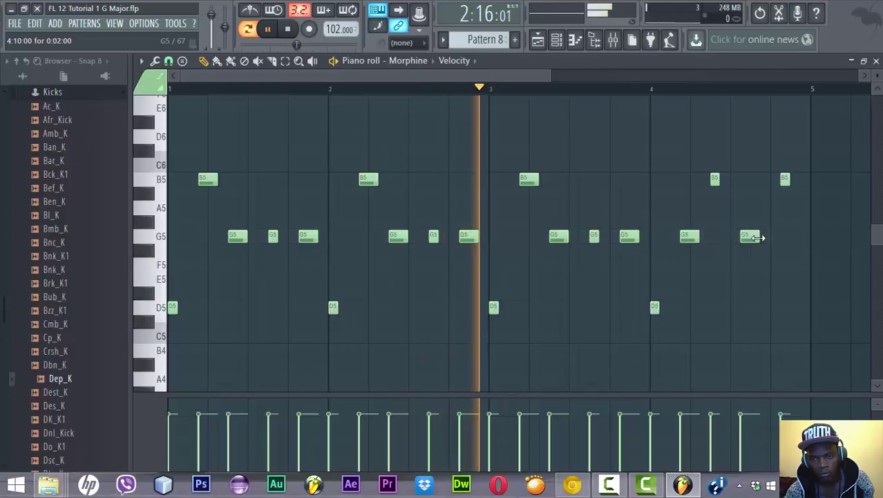
pyautogui.press('XF86AudioLowerVolume')
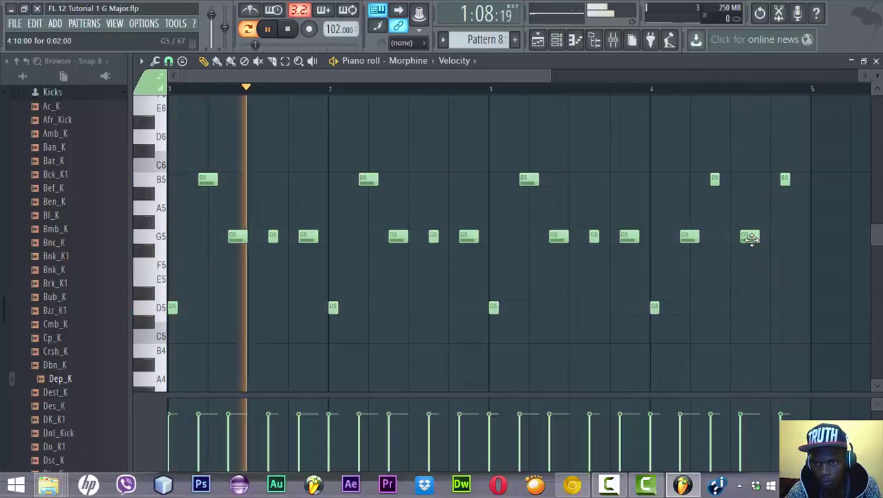
pyautogui.moveTo(758, 237); pyautogui.dragTo(761, 239)
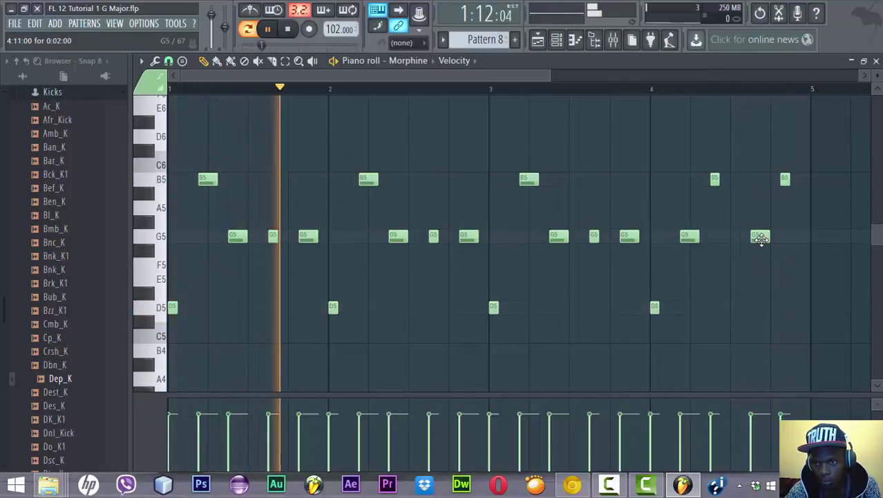
# Restart Pattern 8 playback from bar 4 and open the Morphine synth from the channel rack.
pyautogui.click(655, 89)
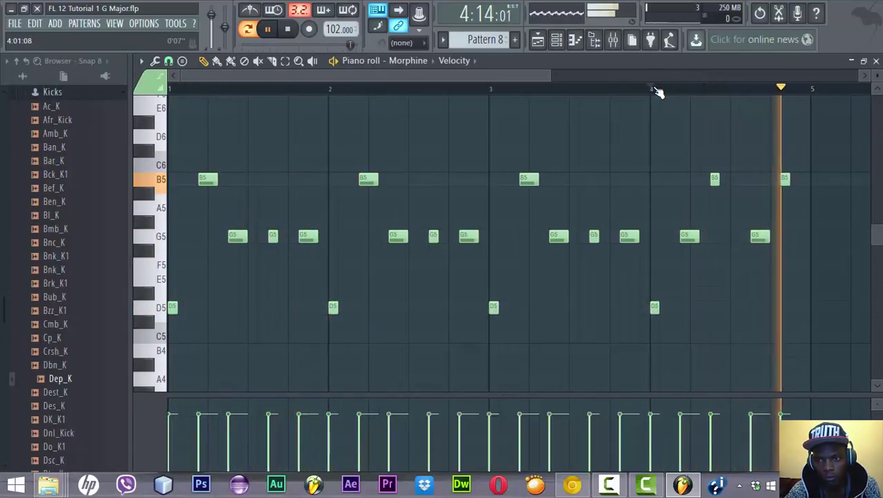
pyautogui.press('space')
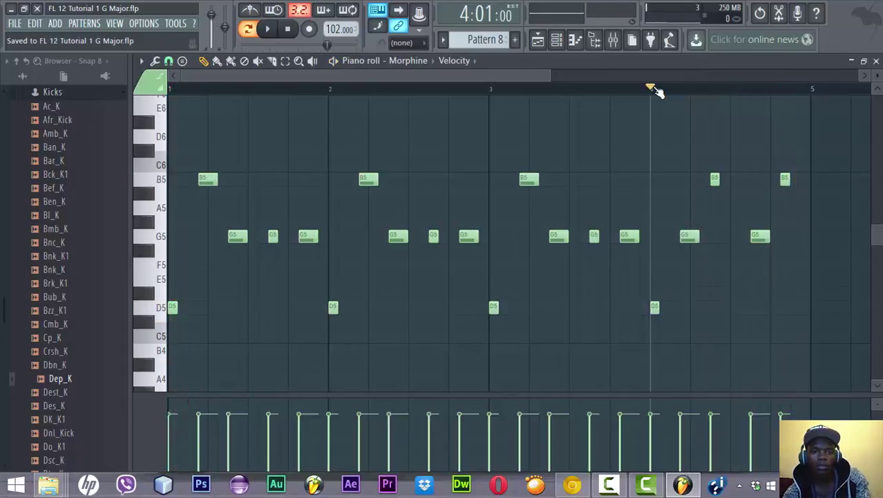
pyautogui.click(557, 42)
pyautogui.press('space')
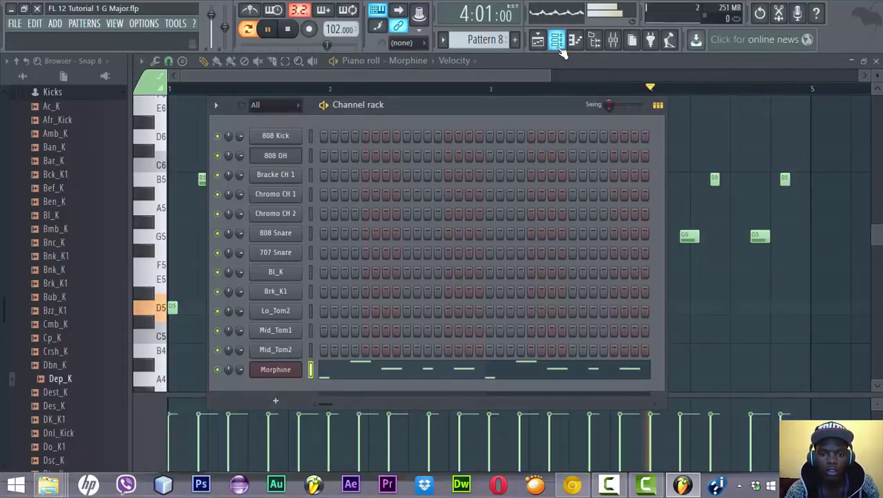
pyautogui.click(290, 369)
pyautogui.moveTo(480, 105); pyautogui.dragTo(479, 59)
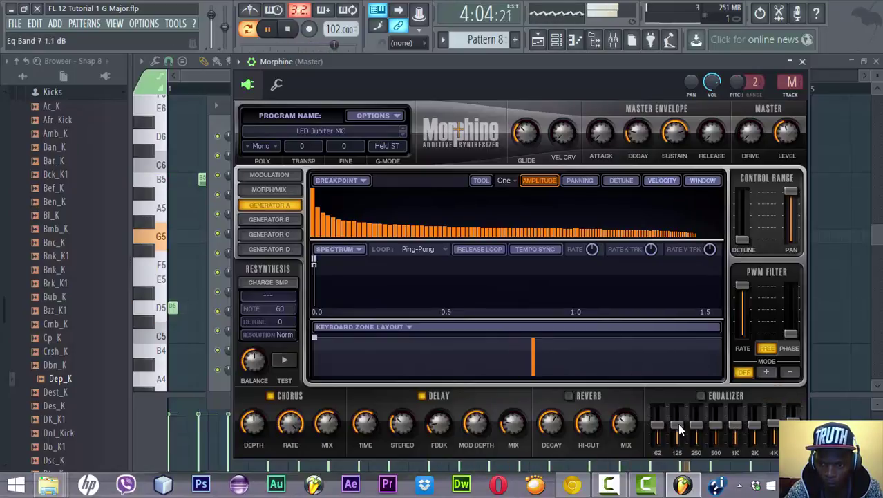
# Adjust Morphine's equalizer to about -8.8 dB on band 1, -3.4 dB on band 3 and 2.5 dB on band 5.
pyautogui.moveTo(658, 428); pyautogui.dragTo(660, 432)
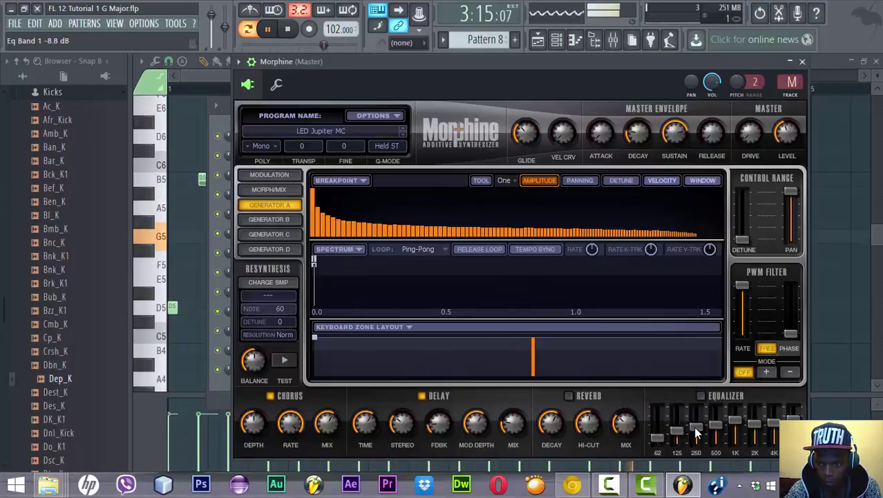
pyautogui.moveTo(697, 434); pyautogui.dragTo(696, 430)
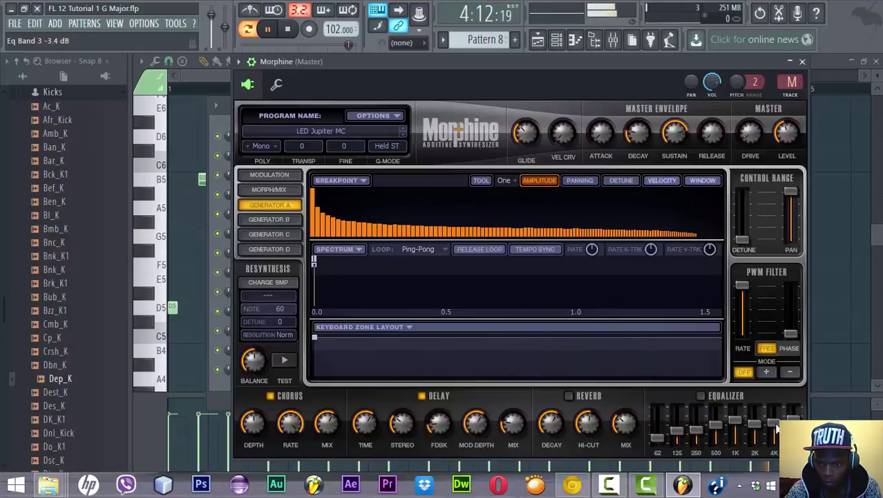
pyautogui.moveTo(775, 427); pyautogui.dragTo(735, 421)
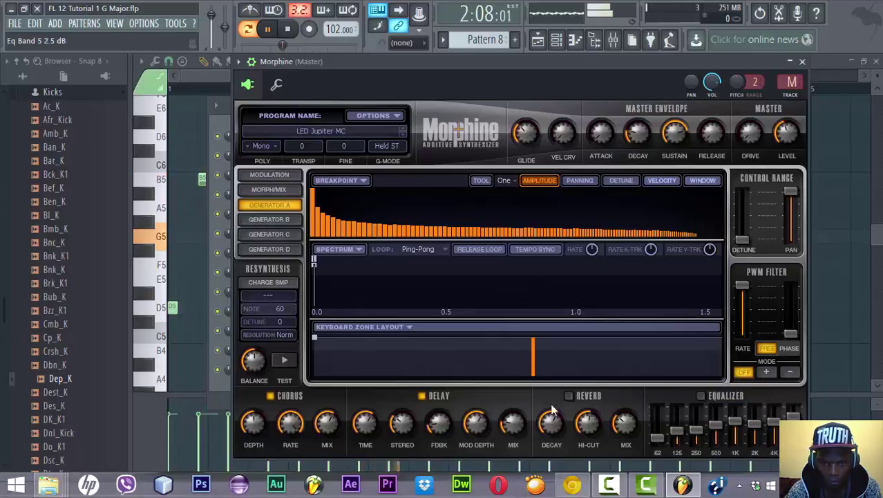
# Enable Morphine's reverb with a 40% mix and 49% size, and close the synth.
pyautogui.click(568, 395)
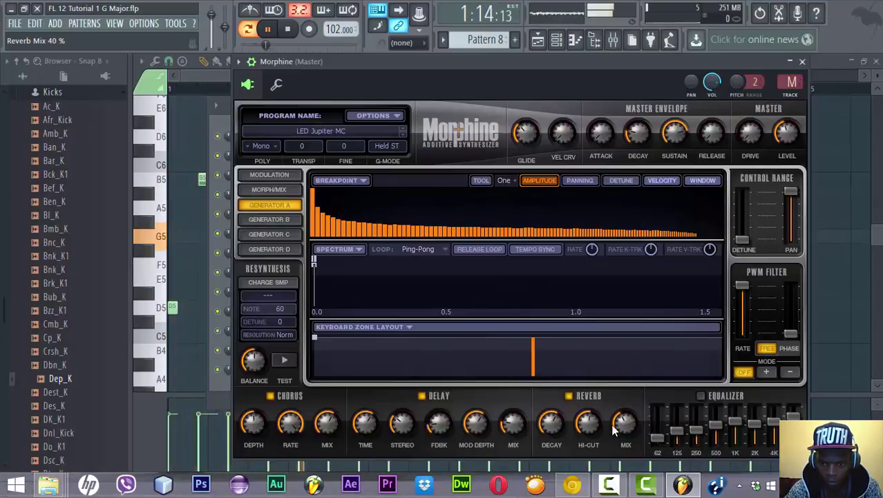
pyautogui.moveTo(550, 423); pyautogui.dragTo(583, 428)
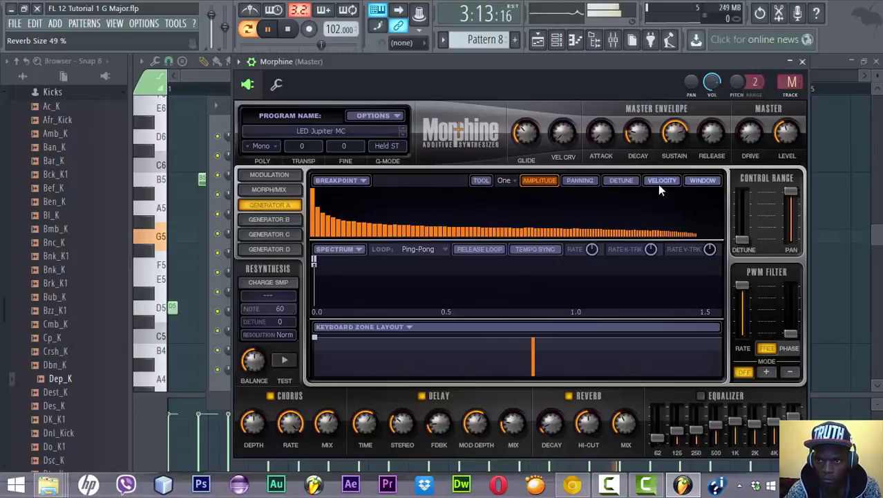
pyautogui.click(802, 61)
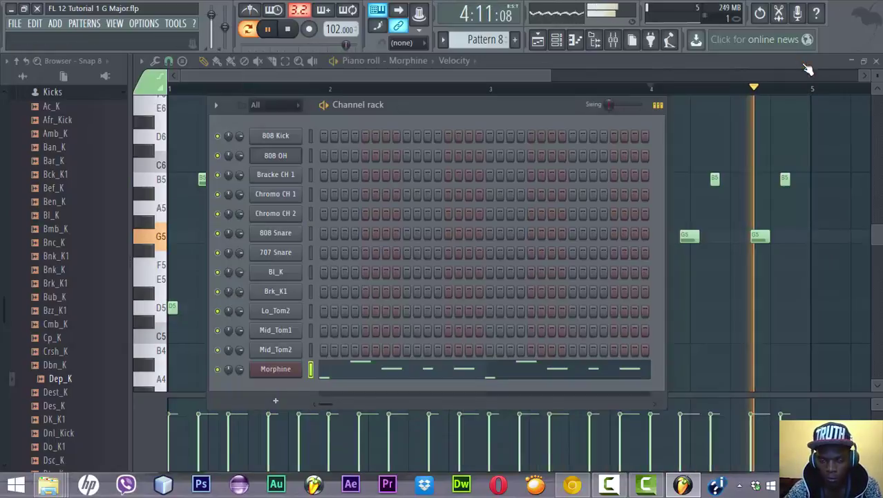
# Play the playlist in song mode and repeat the Pattern 8 clip along Track 7 from bar 5 onward.
pyautogui.click(538, 39)
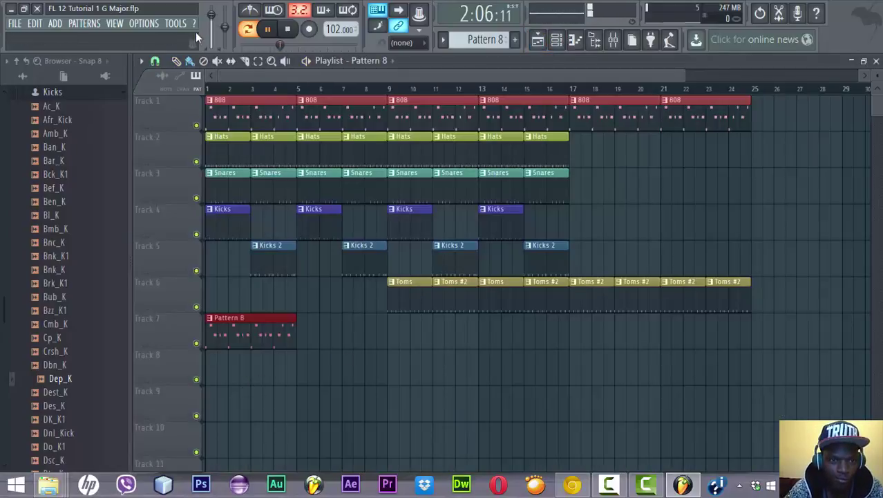
pyautogui.click(248, 28)
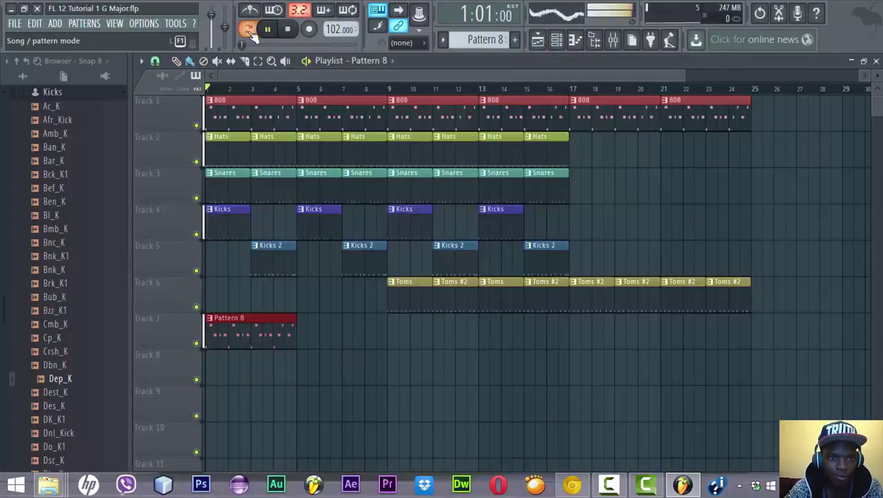
pyautogui.click(304, 335)
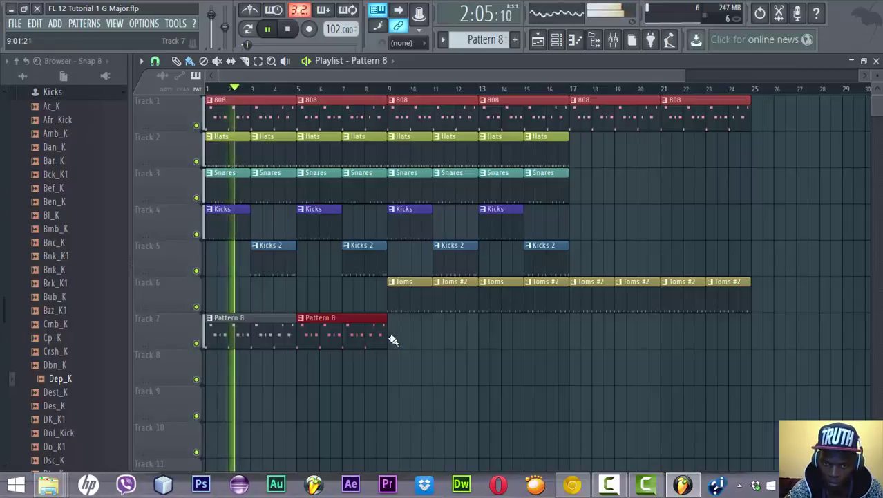
pyautogui.click(392, 337)
pyautogui.moveTo(486, 340)
pyautogui.mouseDown()
pyautogui.moveTo(700, 336)
pyautogui.moveTo(685, 331)
pyautogui.mouseUp()
# Reopen Morphine from Pattern 8's channel rack and audition the LED LoFi Techno Chord MC preset with the song playing.
pyautogui.doubleClick(347, 328)
pyautogui.press('space')
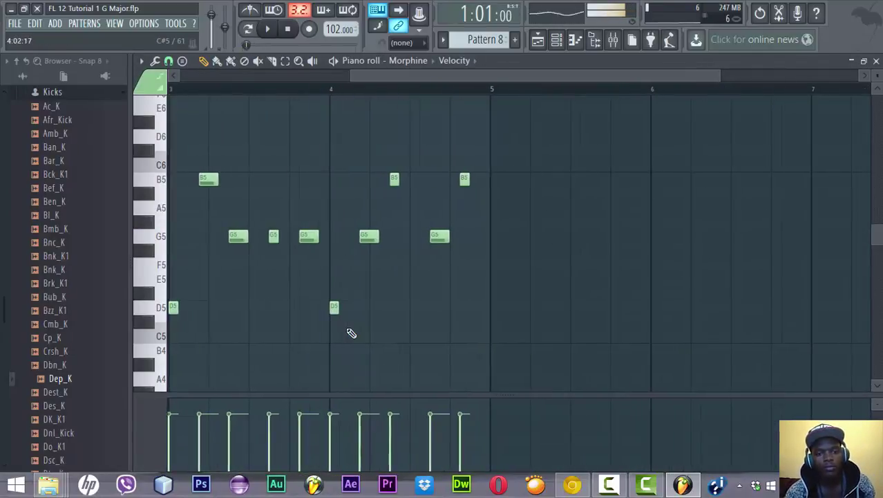
pyautogui.click(557, 40)
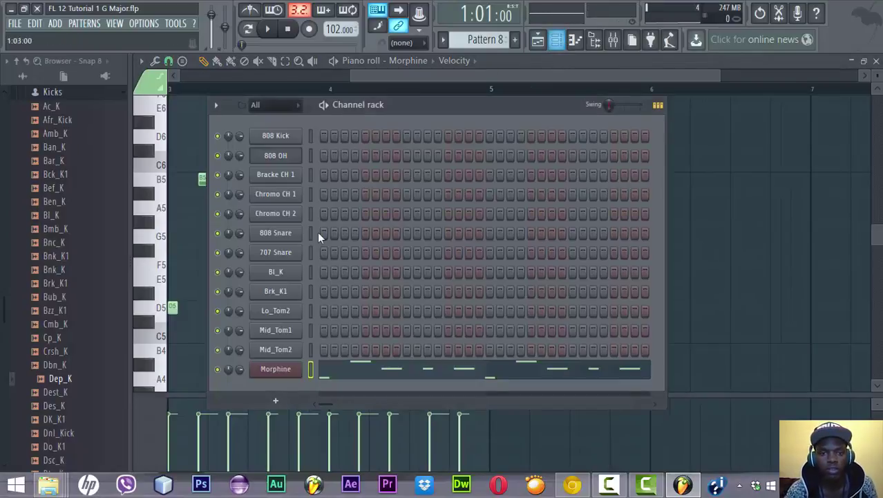
pyautogui.click(275, 371)
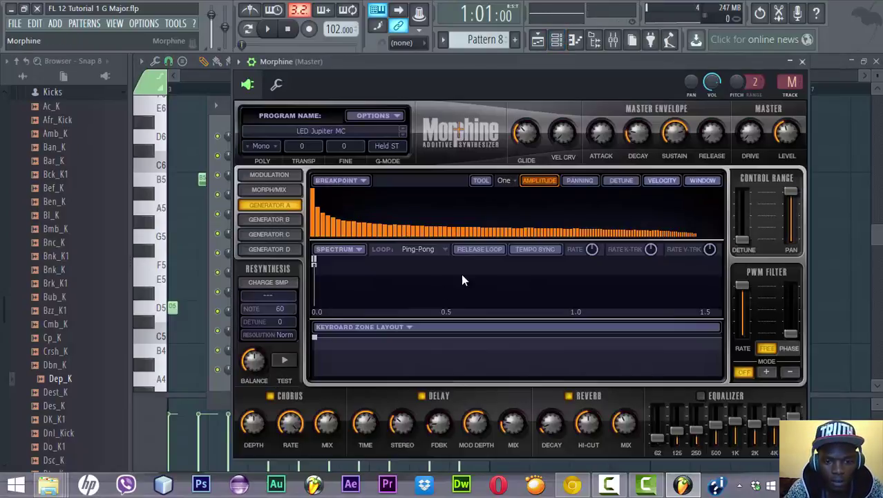
pyautogui.click(401, 135)
pyautogui.press('space')
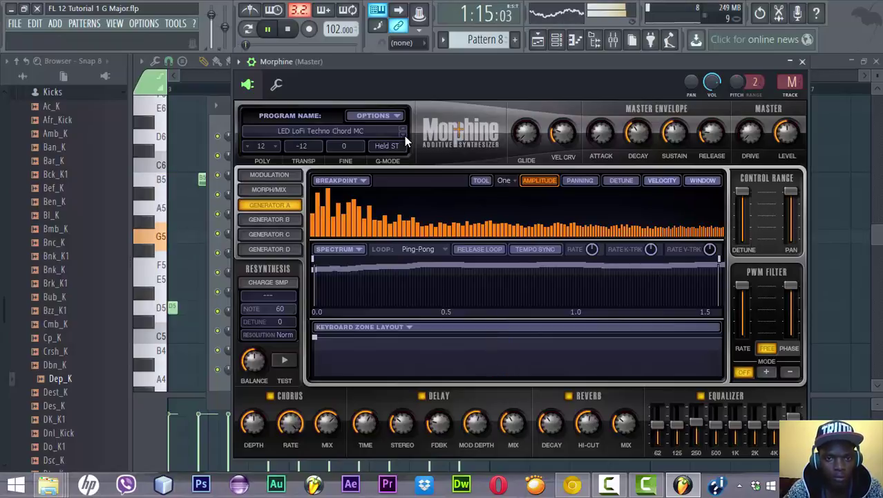
# Audition the following lead presets from LED Look Ma No Filters FG through LED Machina 1 FG and LED Nordic Chord MC to LED Organic MC.
pyautogui.click(404, 136)
pyautogui.click(404, 135)
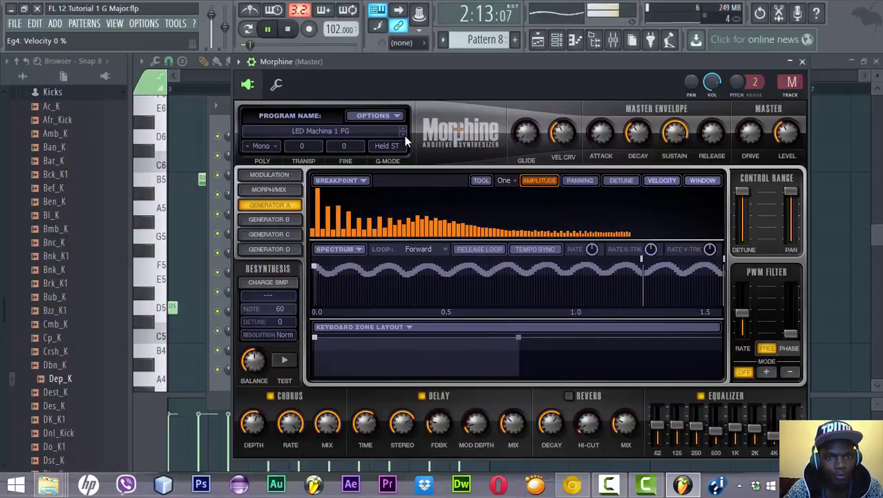
pyautogui.click(404, 136)
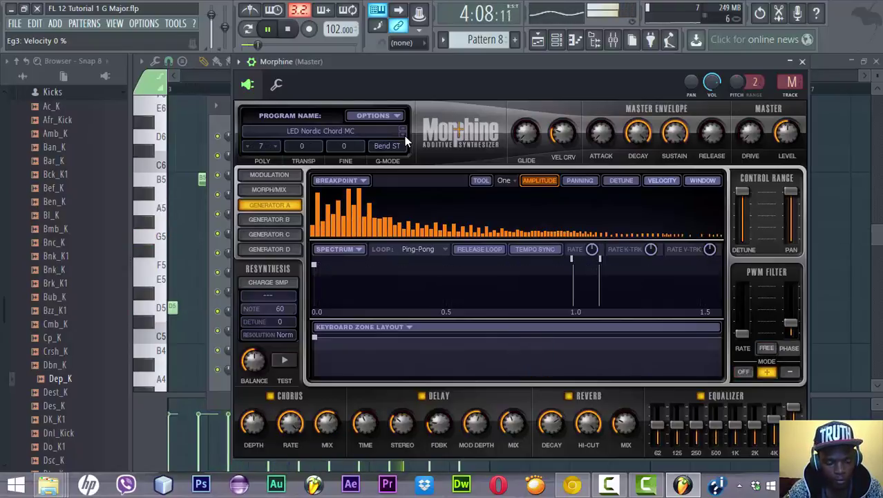
pyautogui.click(404, 135)
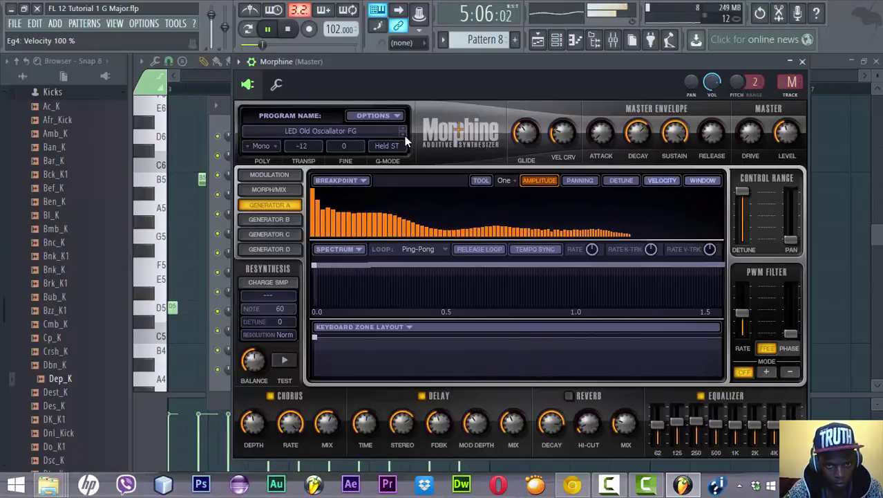
pyautogui.click(405, 135)
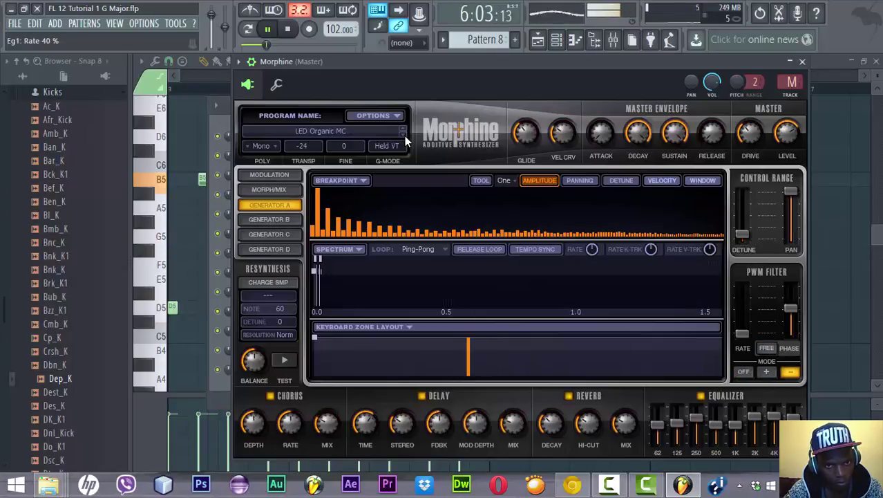
# Load the STR Acoustic Guitar NUC preset from Morphine's Strings bank.
pyautogui.click(383, 135)
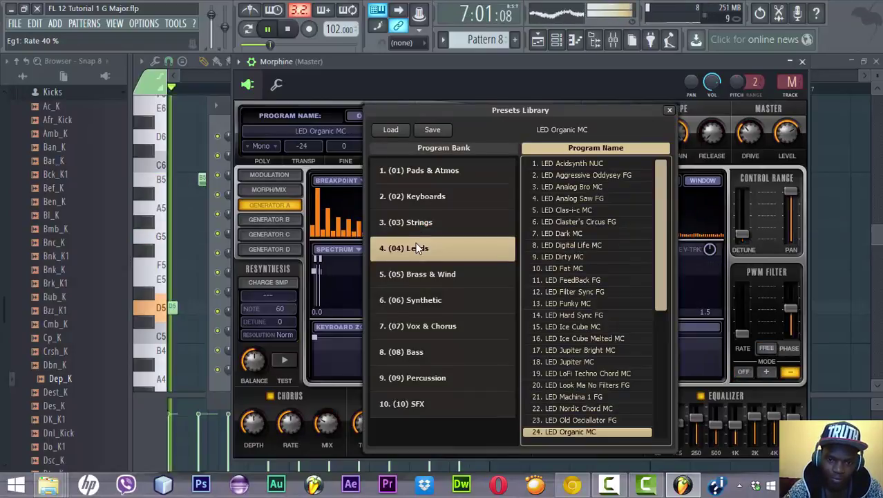
pyautogui.click(443, 220)
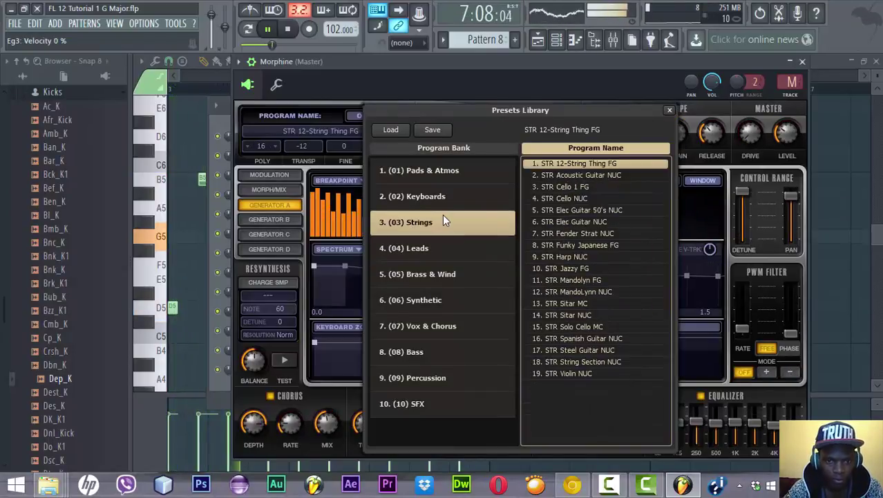
pyautogui.doubleClick(572, 177)
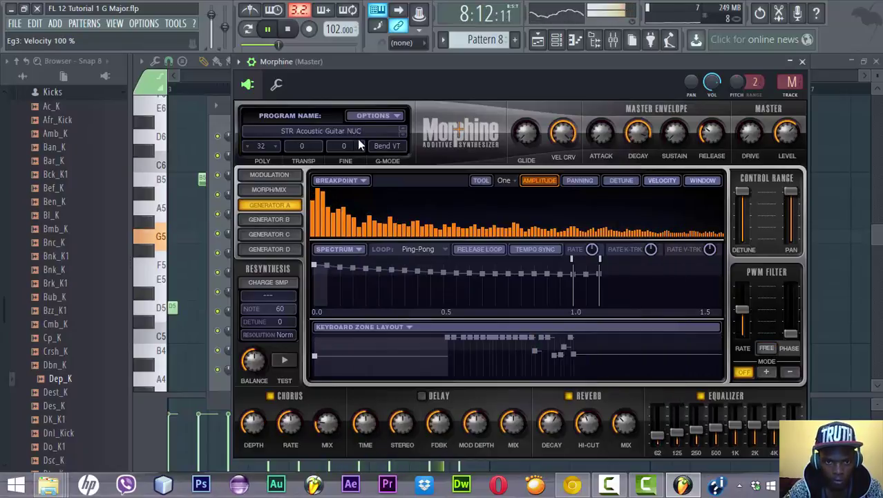
# Audition Morphine's string presets in order from STR Cello 1 FG to STR Funky Japanese FG while the song plays.
pyautogui.click(403, 134)
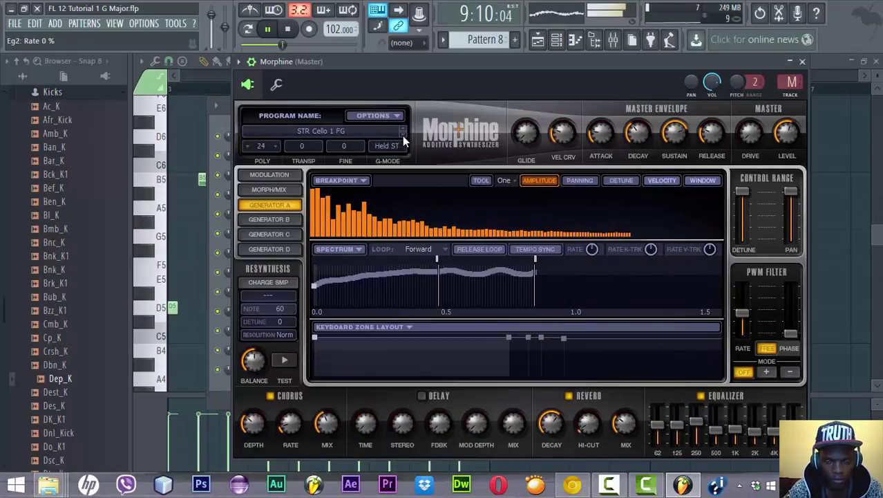
pyautogui.click(402, 136)
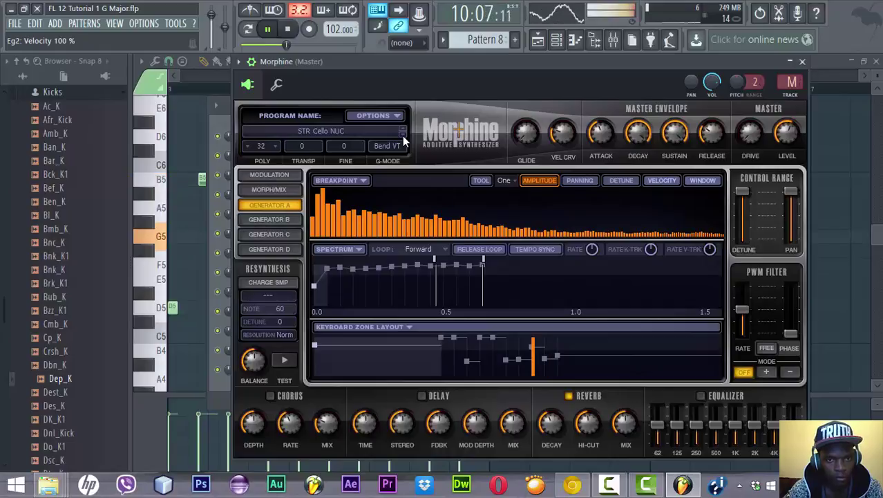
pyautogui.click(402, 136)
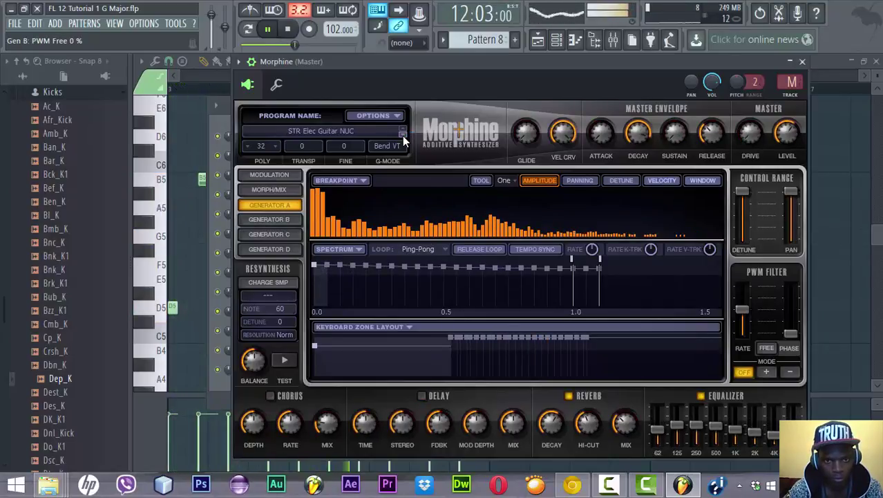
pyautogui.click(403, 135)
pyautogui.click(403, 136)
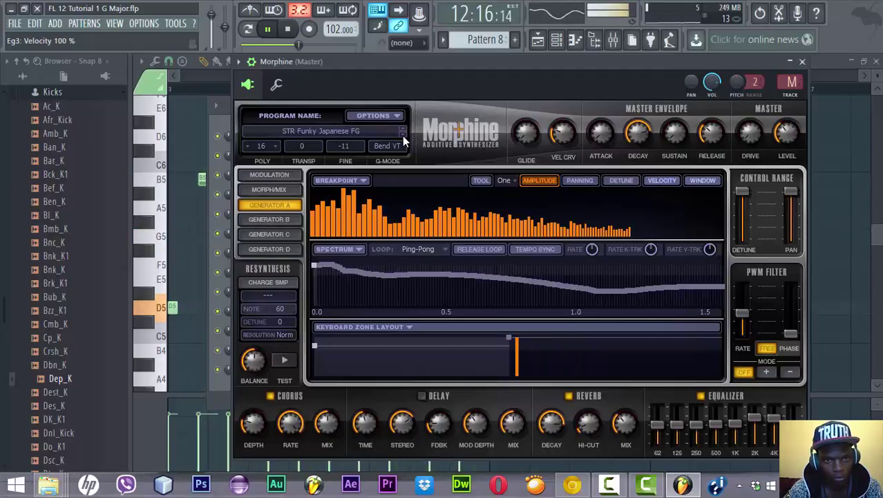
# Continue auditioning the string presets from STR Harp NUC through STR Mandolyn FG and STR Sitar MC to STR Sitar NUC.
pyautogui.click(403, 136)
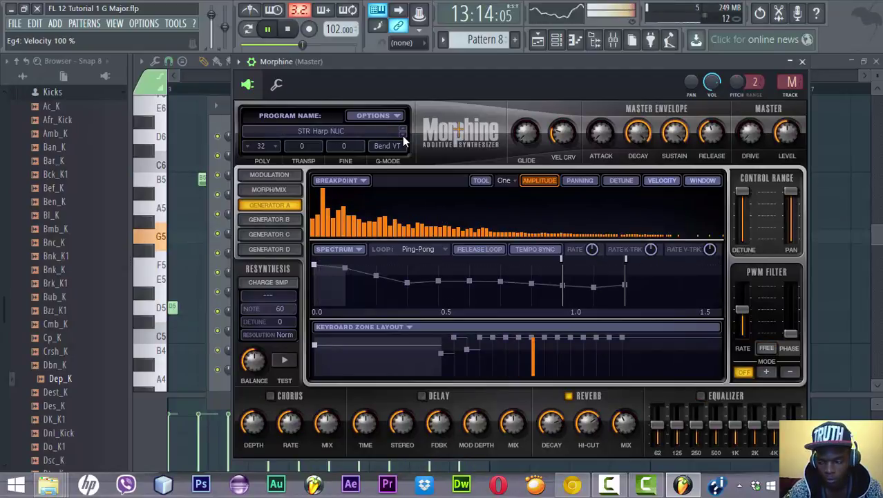
pyautogui.click(403, 136)
pyautogui.click(403, 136)
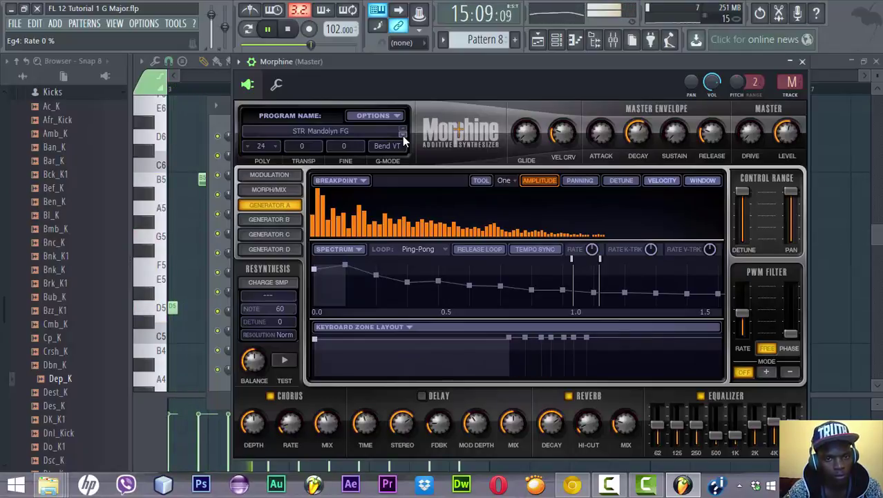
pyautogui.click(403, 136)
pyautogui.click(404, 138)
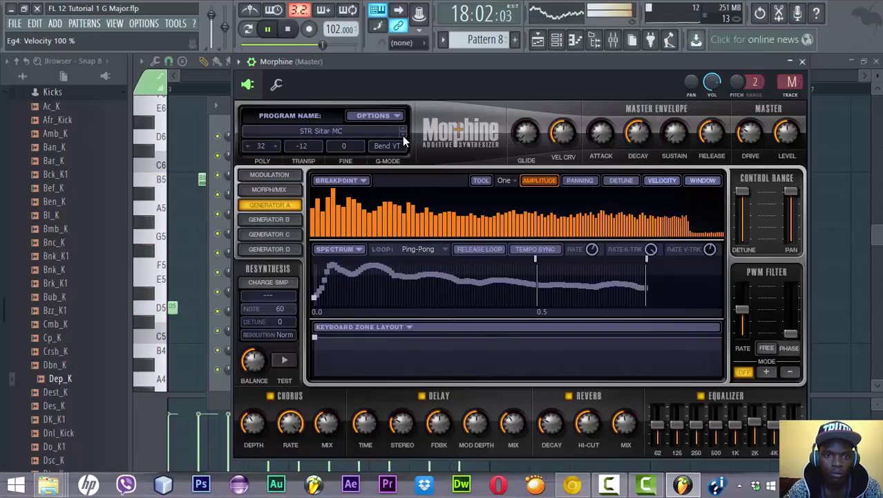
pyautogui.click(403, 136)
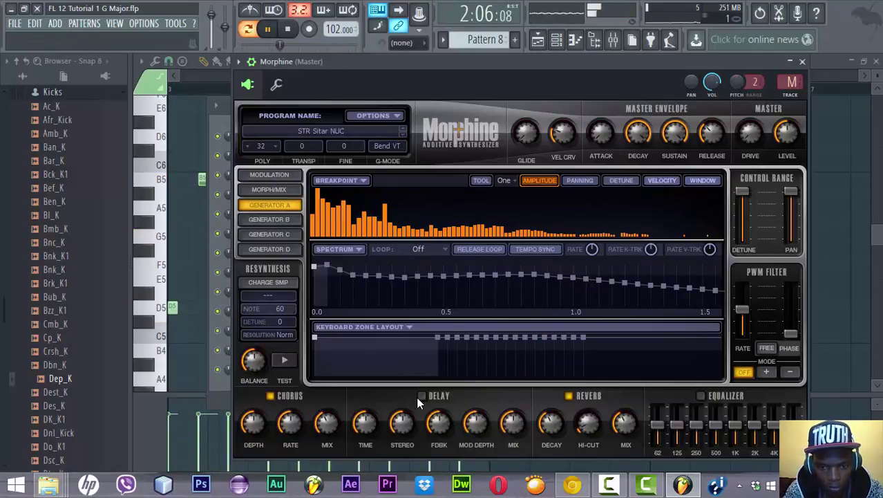
# Shape the STR Sitar NUC sound with a delay at 19 % mix, Generator A PWM phase at 6 % and glide time at 3 %.
pyautogui.moveTo(514, 422)
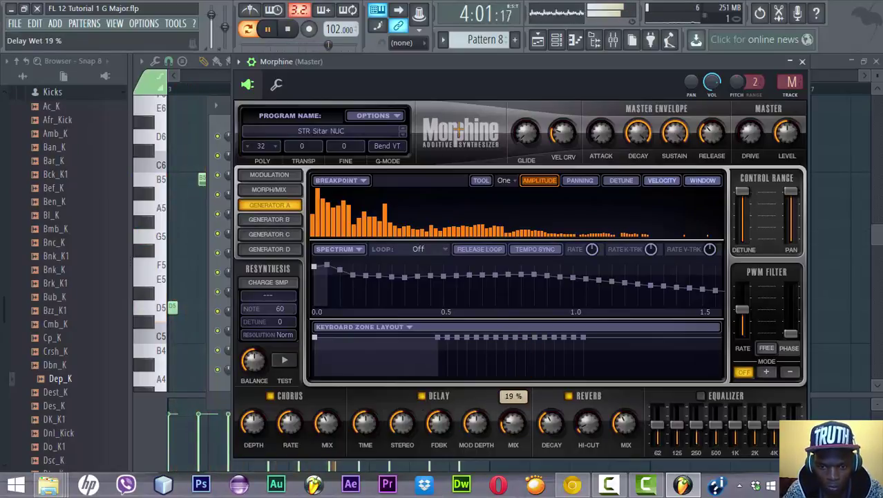
pyautogui.moveTo(514, 422); pyautogui.dragTo(513, 423)
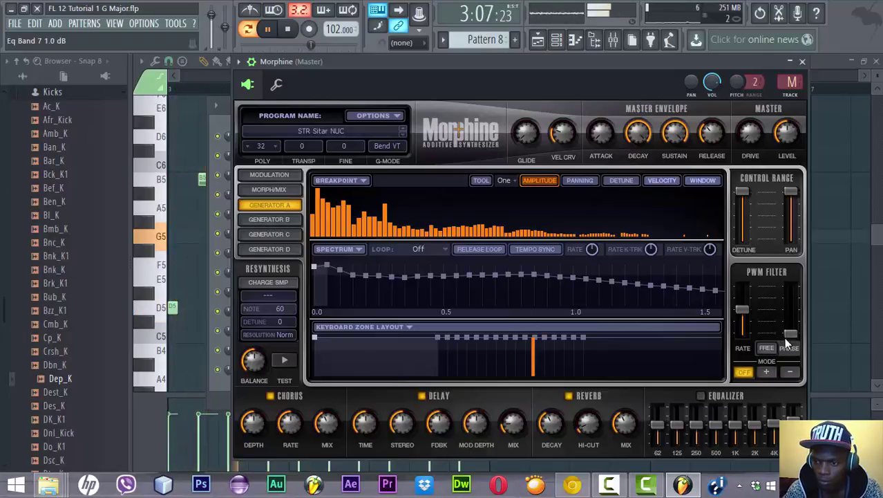
pyautogui.moveTo(792, 330); pyautogui.dragTo(792, 326)
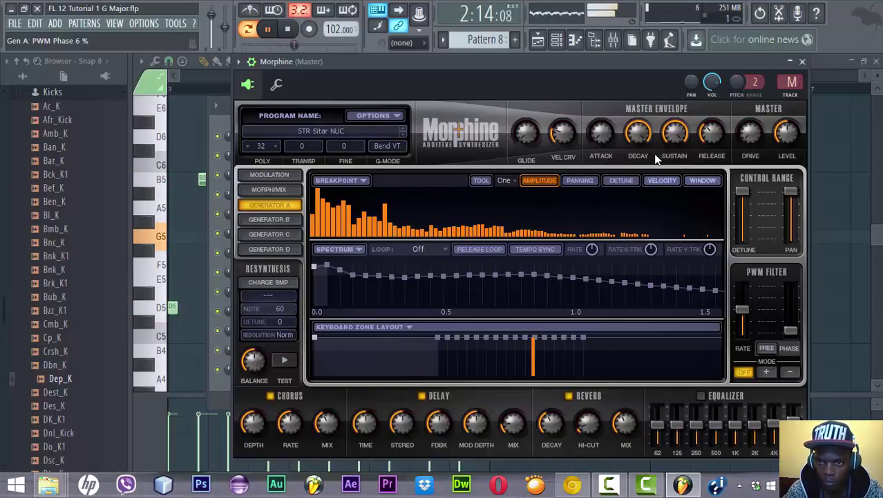
pyautogui.moveTo(527, 139); pyautogui.dragTo(526, 155)
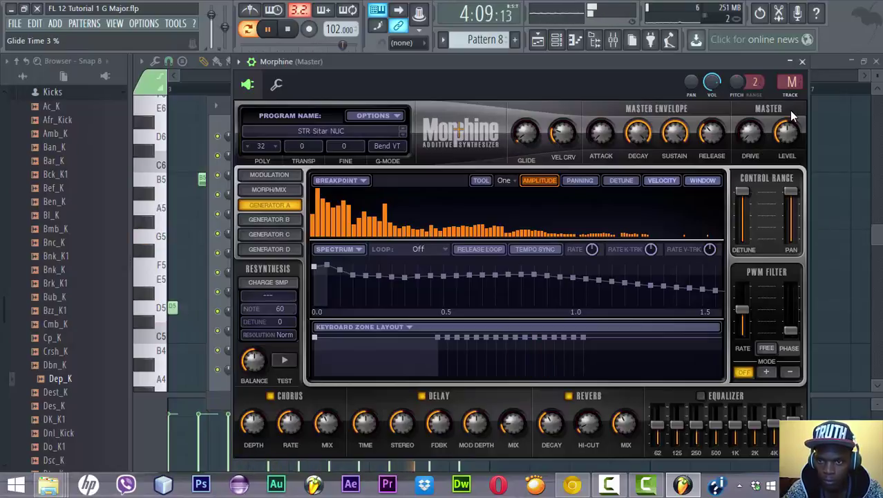
# Close Morphine and transpose all its Pattern 8 notes down one octave, so the melody starts on D4.
pyautogui.click(802, 61)
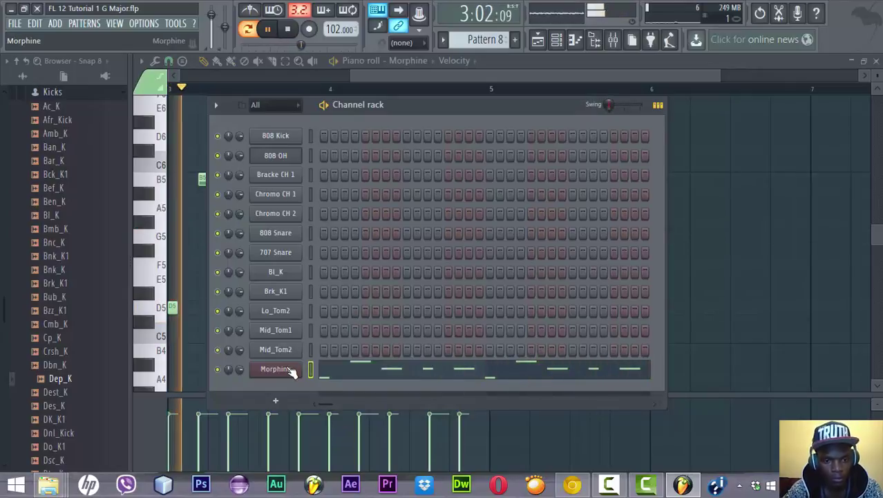
pyautogui.click(354, 377)
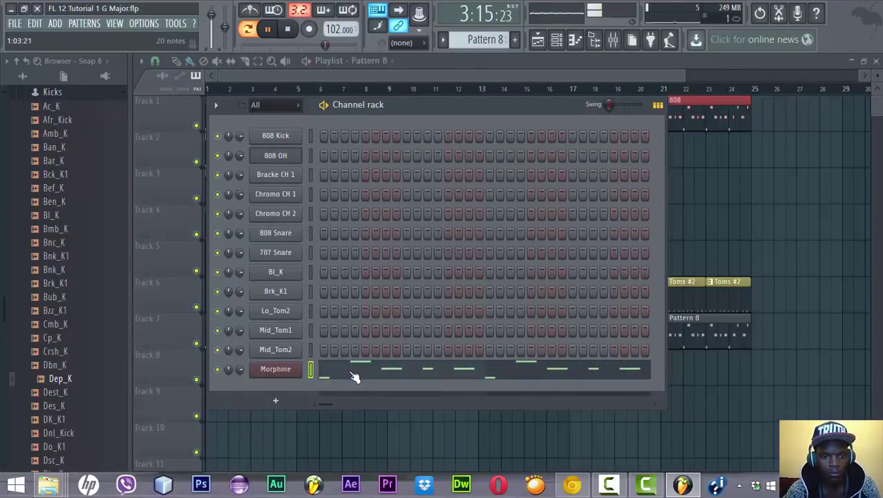
pyautogui.click(354, 377)
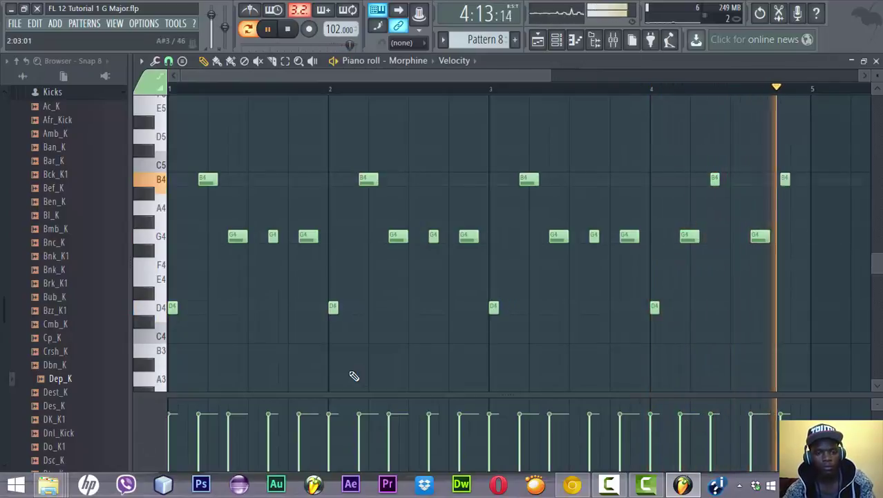
pyautogui.hotkey('ctrl', 'Down')
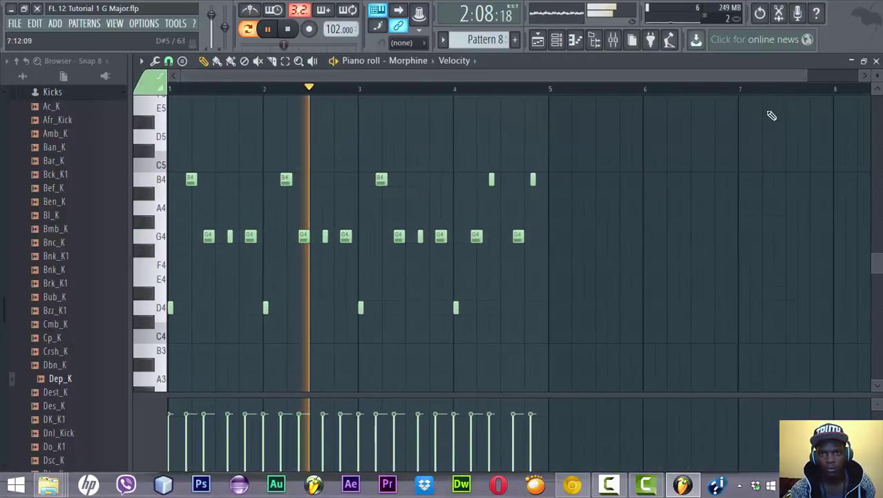
# Play the arrangement from bar 1 in song mode and lower the Morphine melody another octave to start on D3.
pyautogui.click(537, 39)
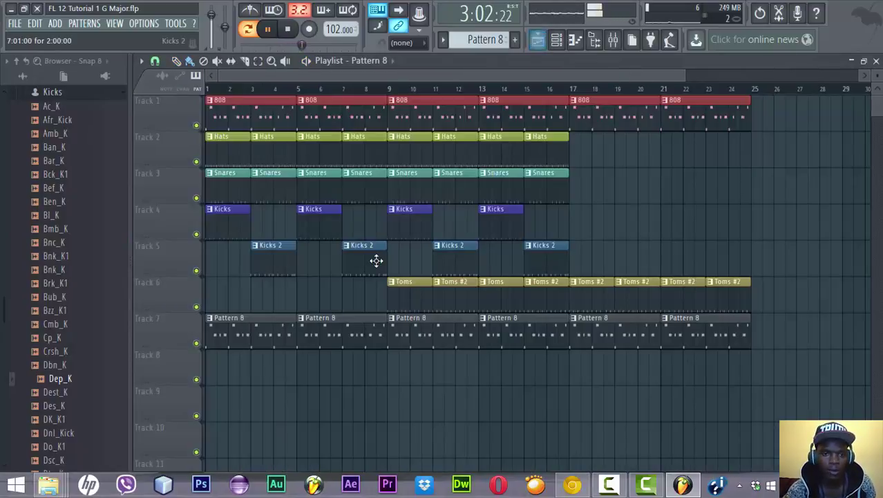
pyautogui.click(216, 92)
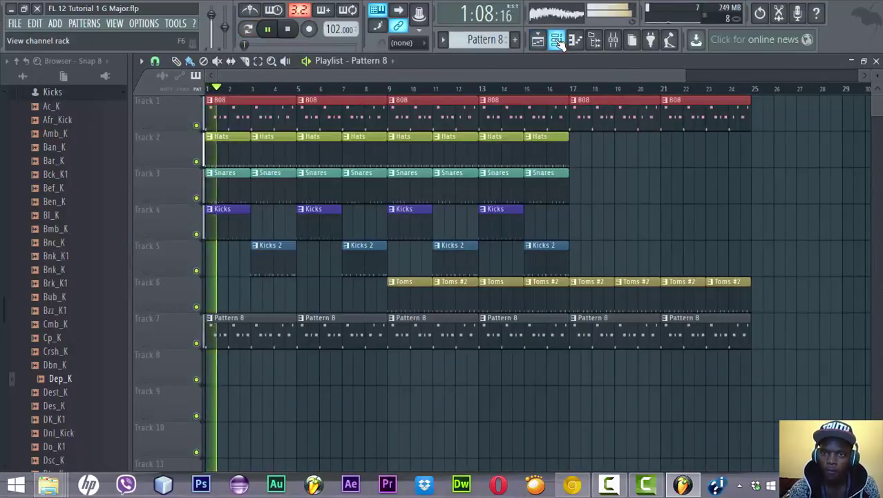
pyautogui.click(556, 39)
pyautogui.click(334, 369)
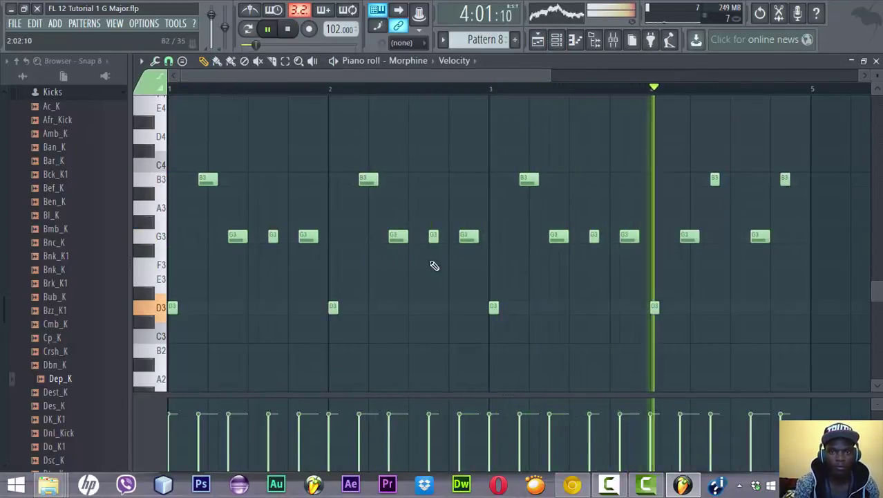
# Reopen Morphine from the channel rack and audition the STR Solo Cello MC preset with the song playing.
pyautogui.click(556, 39)
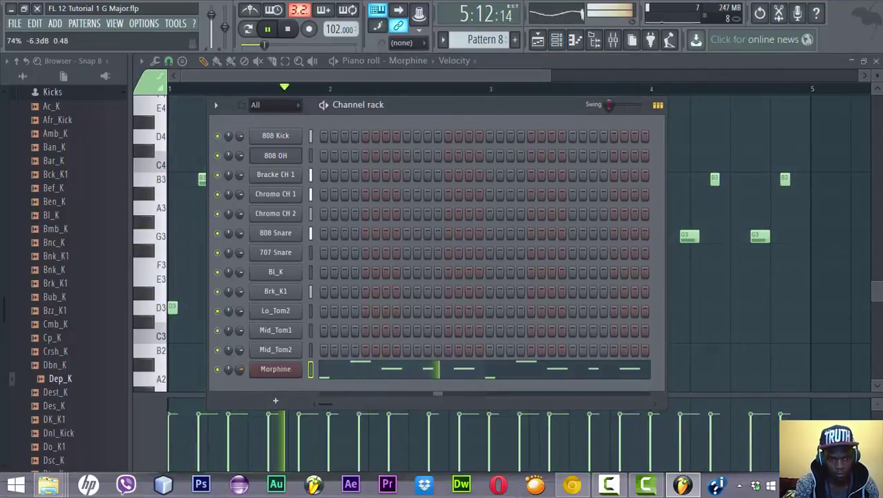
pyautogui.click(277, 371)
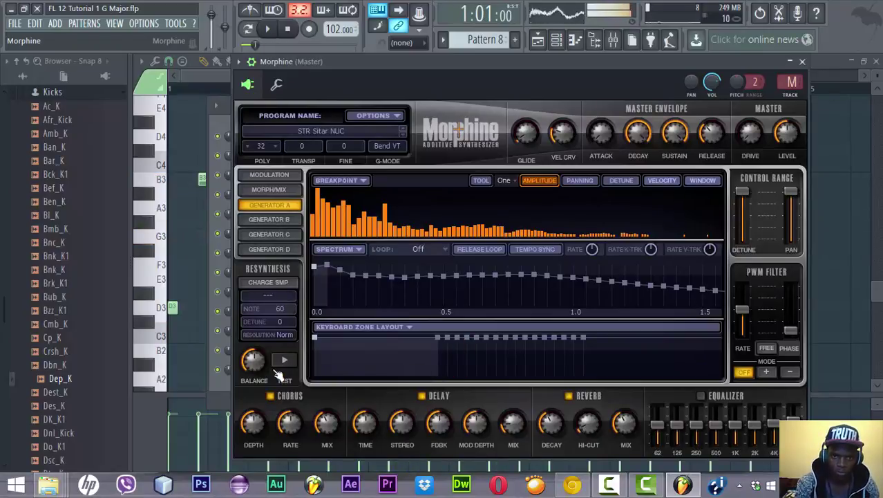
pyautogui.click(404, 132)
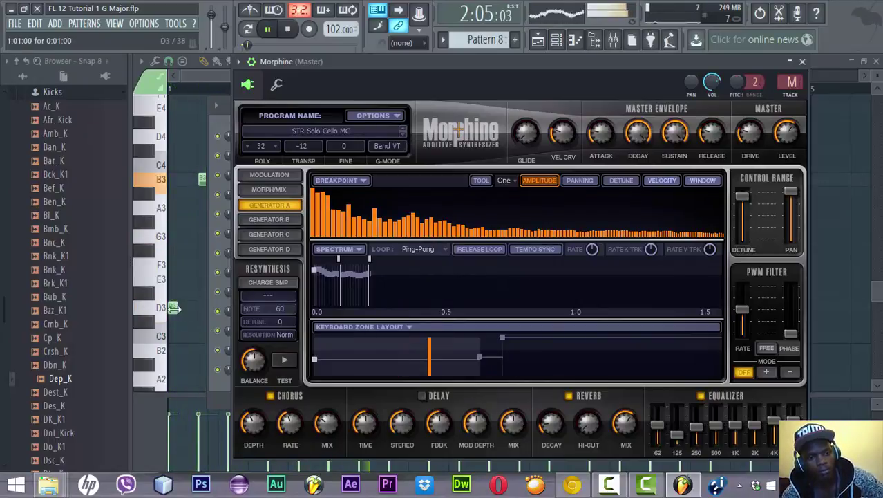
# Transpose the Morphine melody back up two octaves to start on D5 and stop playback.
pyautogui.click(173, 308)
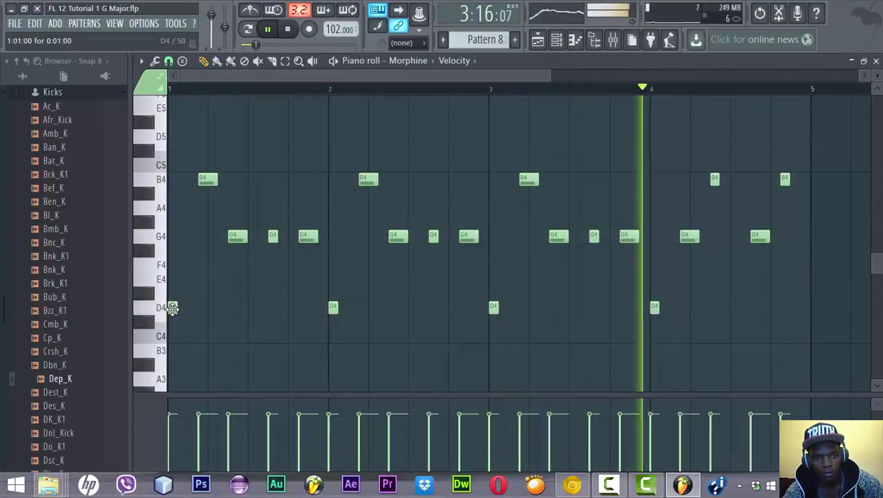
pyautogui.hotkey('ctrl', 'Up')
pyautogui.press('space')
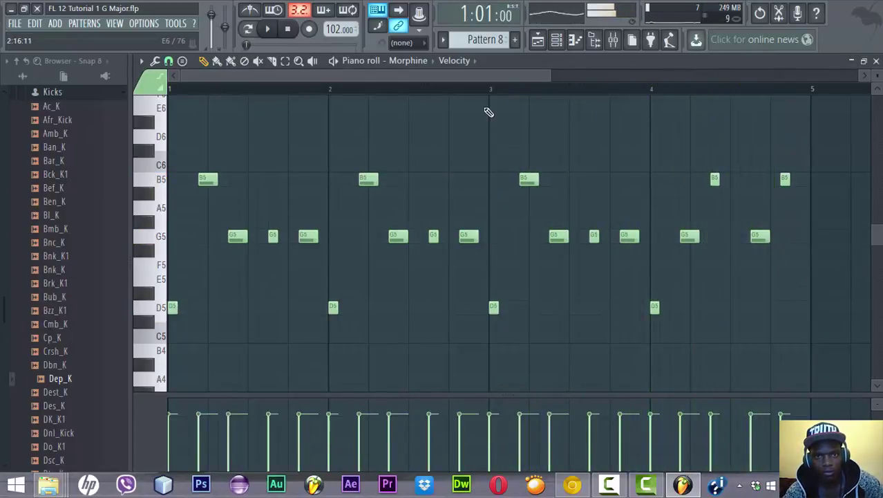
# Reopen Morphine and audition STR Spanish Guitar NUC and STR Steel Guitar NUC, switching playback to Pattern 8 alone.
pyautogui.click(557, 40)
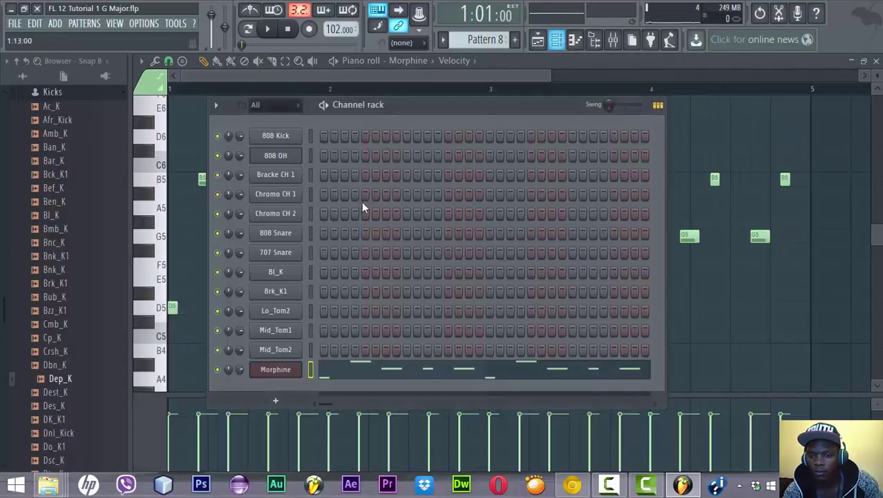
pyautogui.click(276, 369)
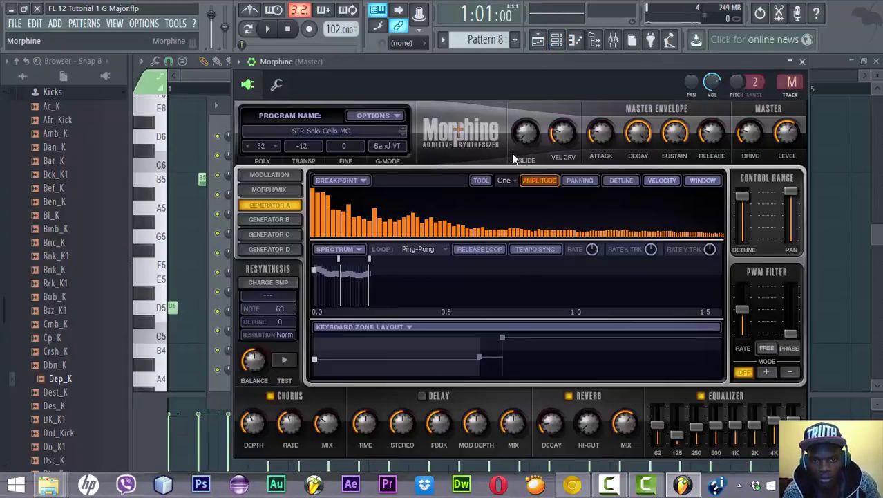
pyautogui.click(403, 132)
pyautogui.press('space')
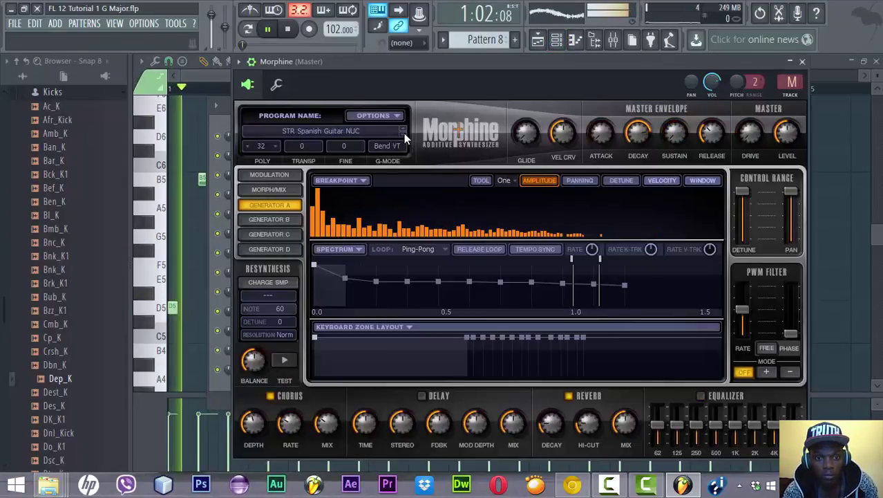
pyautogui.click(248, 28)
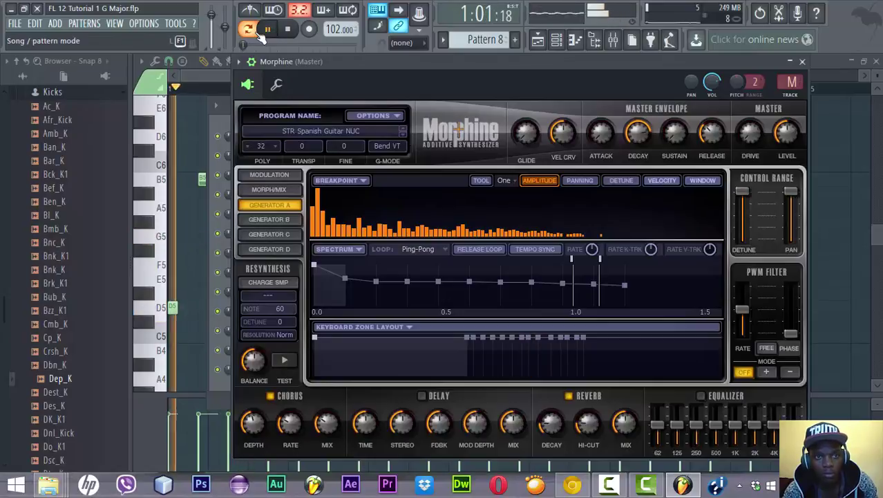
pyautogui.click(405, 134)
# Open Morphine's preset library and audition the Brass & Wind presets from BRS English Horn MC to BRS Trombone MC.
pyautogui.click(374, 134)
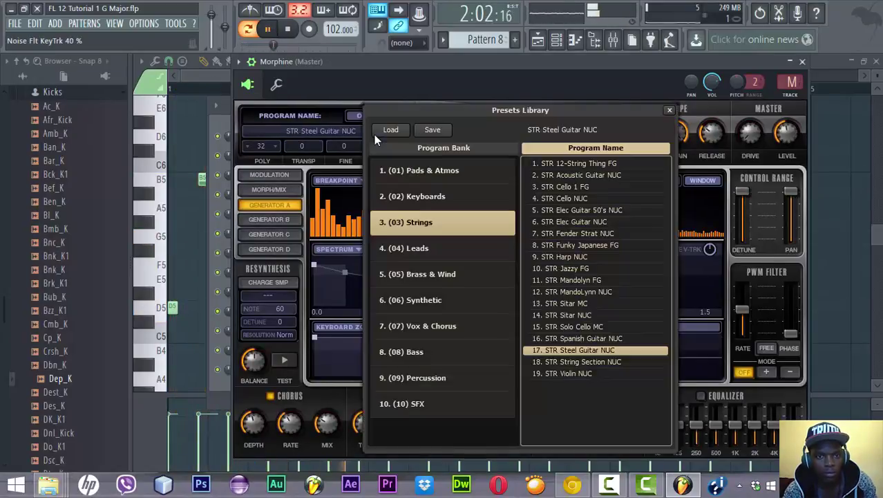
pyautogui.click(448, 275)
pyautogui.click(561, 176)
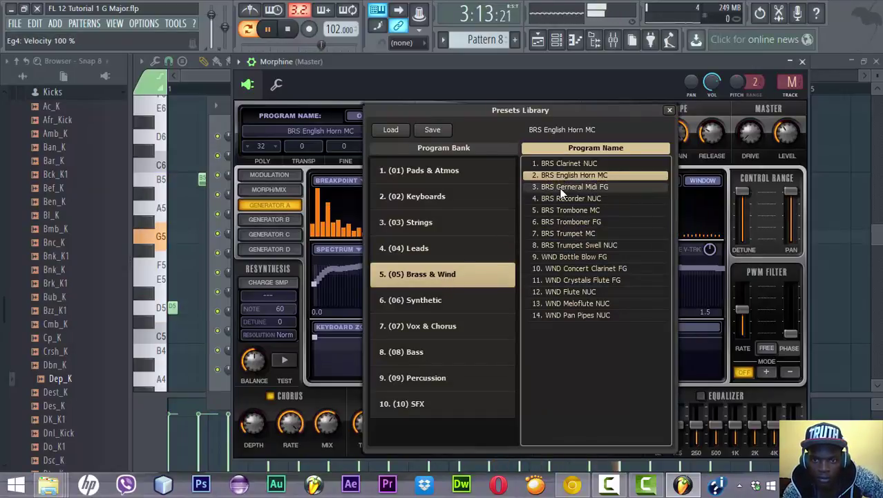
pyautogui.click(561, 188)
pyautogui.click(562, 200)
pyautogui.click(560, 210)
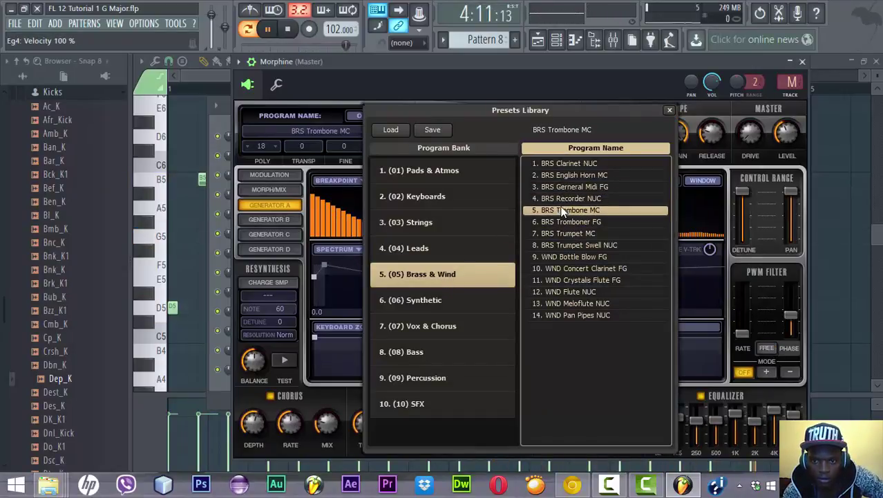
# Audition the following Brass & Wind presets from BRS Tromboner FG through BRS Trumpet Swell NUC to WND Concert Clarinet FG.
pyautogui.click(563, 221)
pyautogui.click(566, 233)
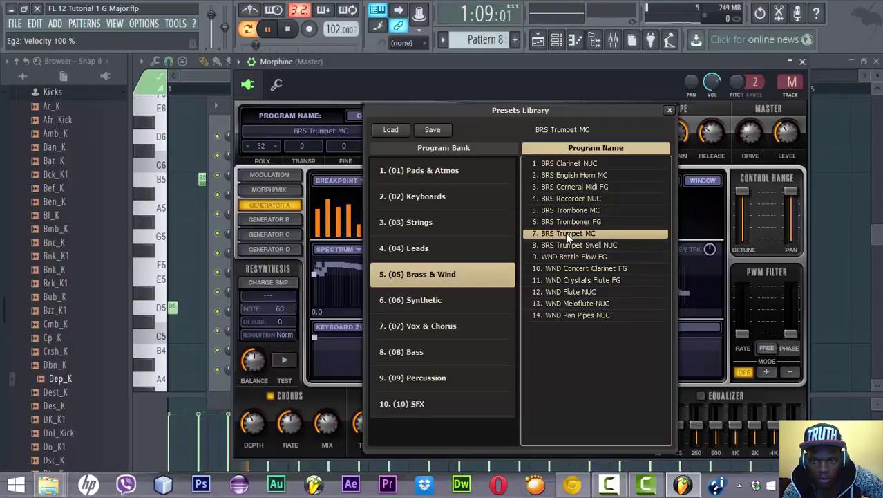
pyautogui.click(569, 245)
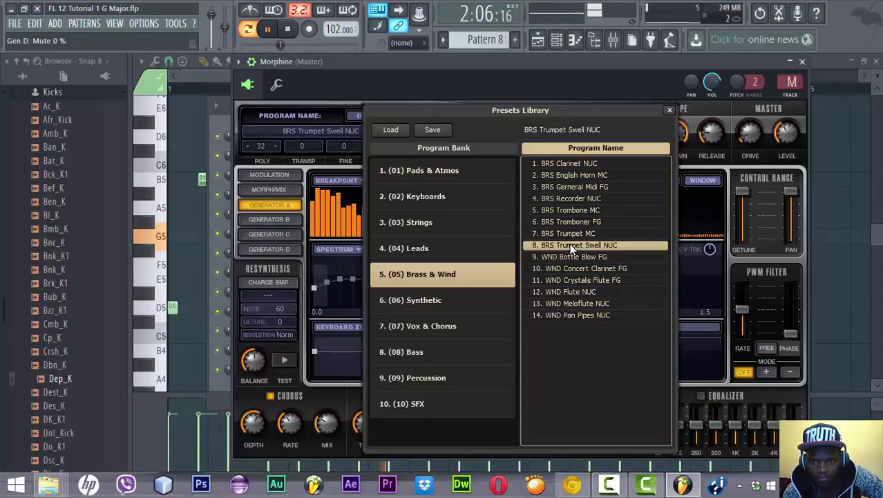
pyautogui.click(571, 261)
pyautogui.click(571, 271)
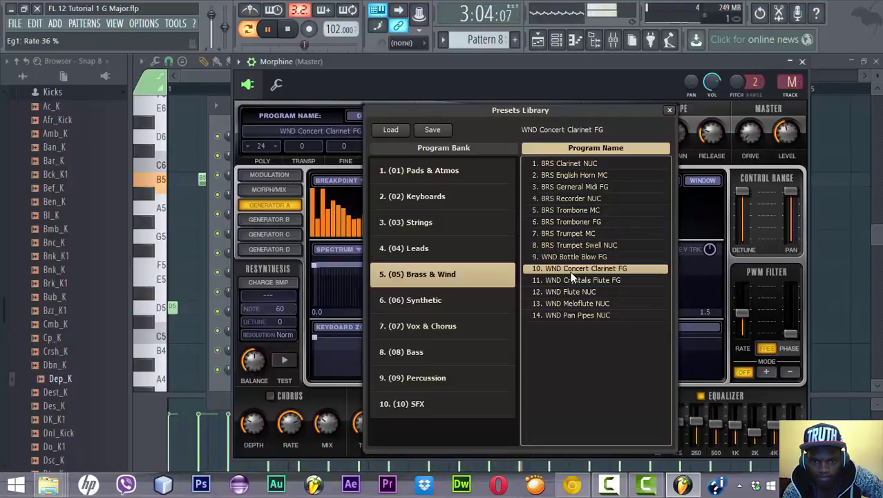
# Audition the Synthetic preset SYN Alarm MC, load SYN Analog Meets Digital FG in Morphine and switch playback to the whole song.
pyautogui.click(498, 299)
pyautogui.click(574, 187)
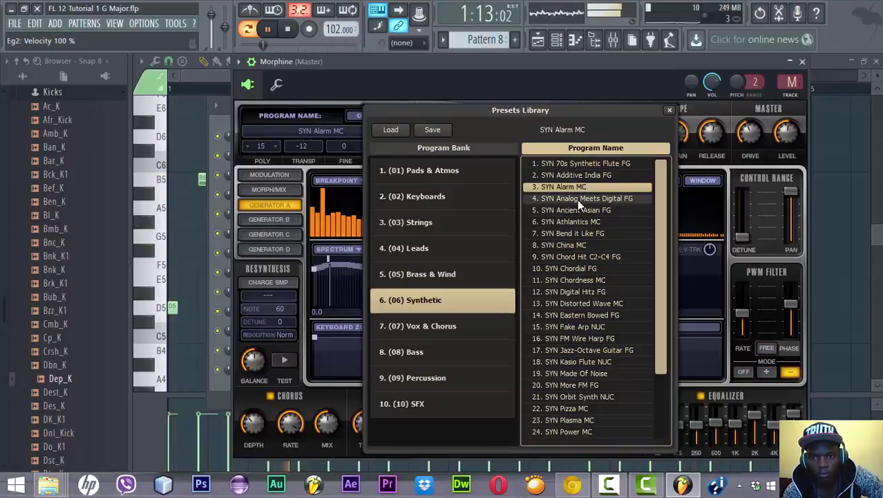
pyautogui.click(577, 199)
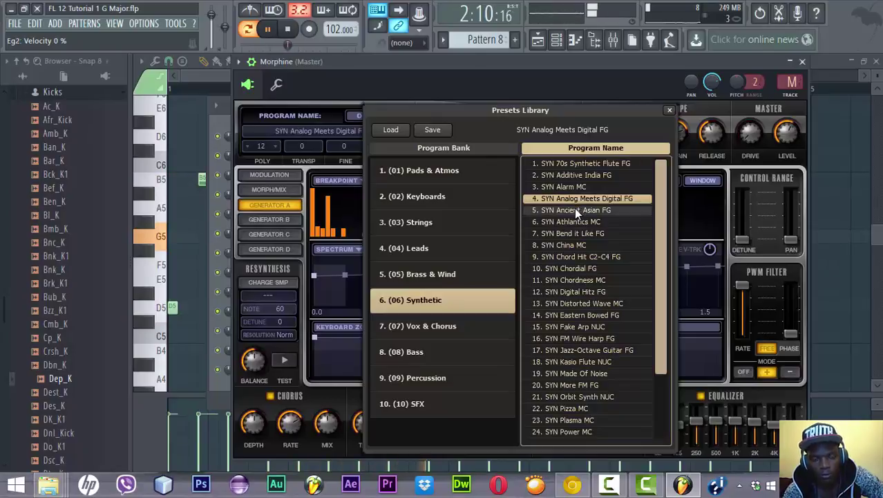
pyautogui.click(248, 29)
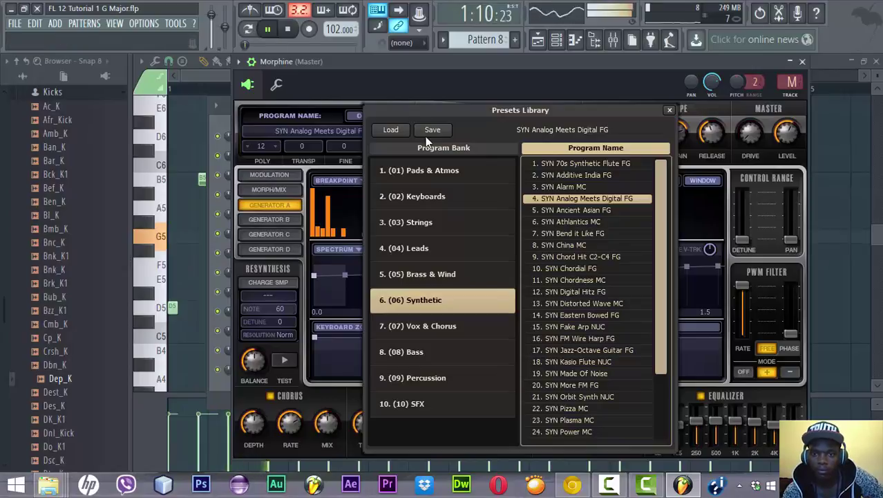
# Close the preset library and the Morphine window, and save the project.
pyautogui.click(669, 111)
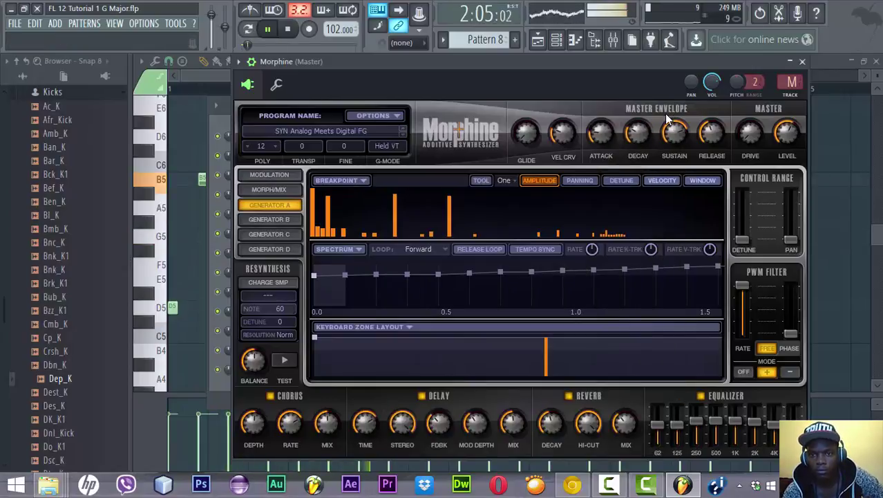
pyautogui.click(802, 62)
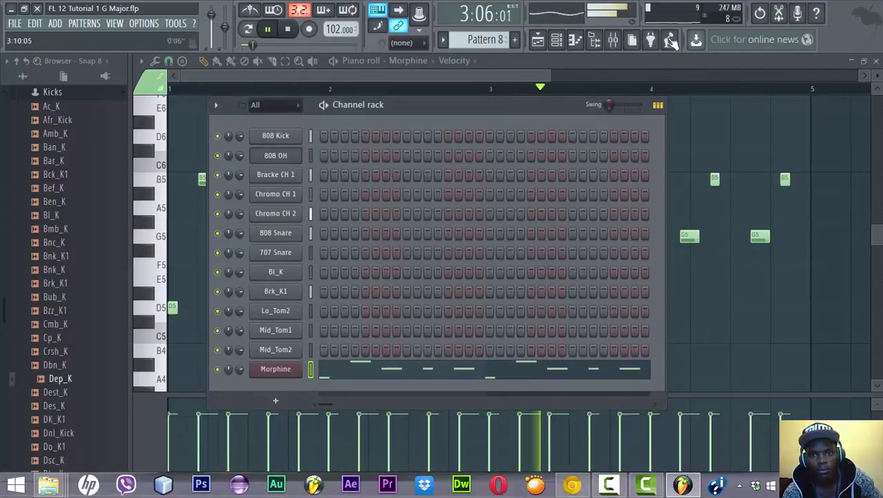
pyautogui.hotkey('ctrl', 's')
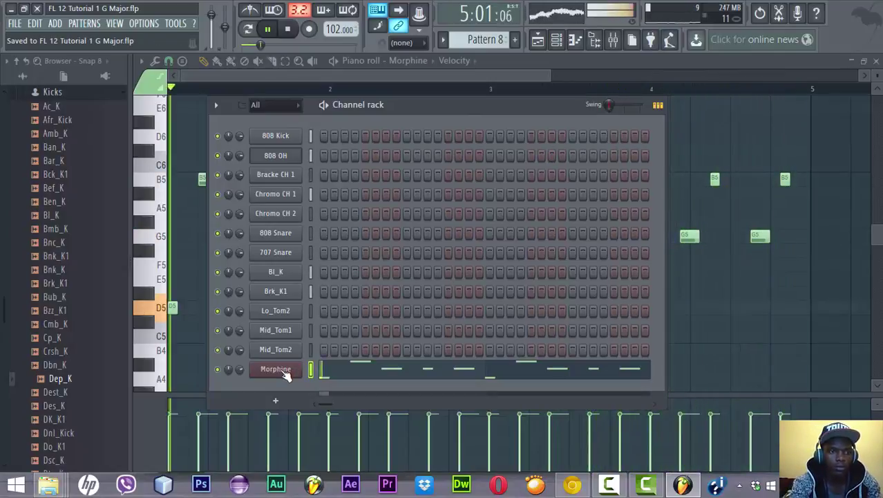
# Clone the Morphine channel and bring the channel rack back to the front.
pyautogui.rightClick(281, 370)
pyautogui.click(348, 431)
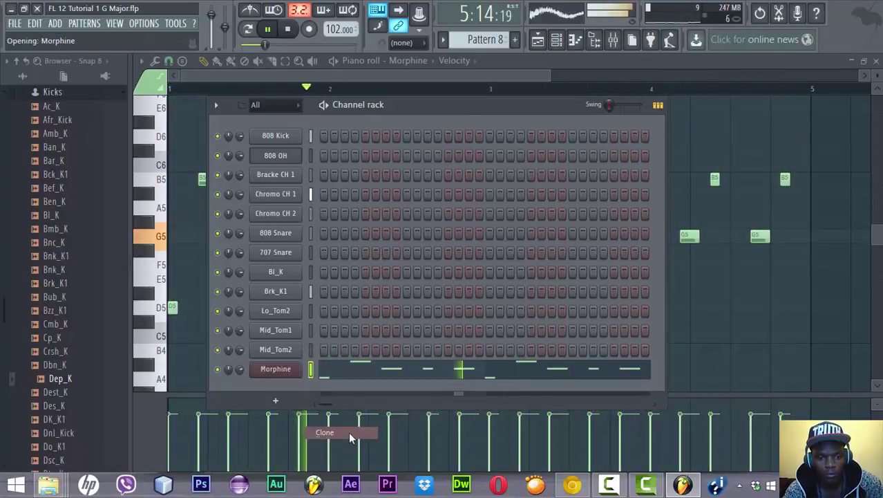
pyautogui.click(246, 401)
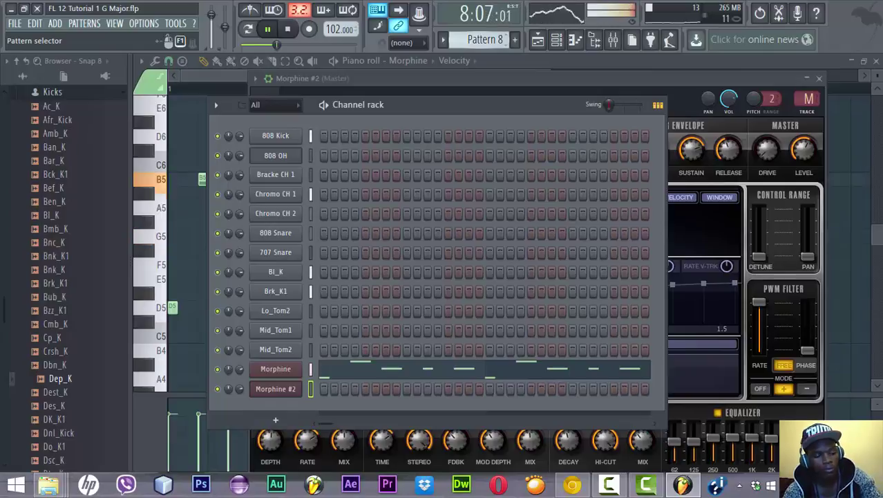
# Rename Pattern 8 as Brass and give it a new colour from the palette.
pyautogui.press('F2')
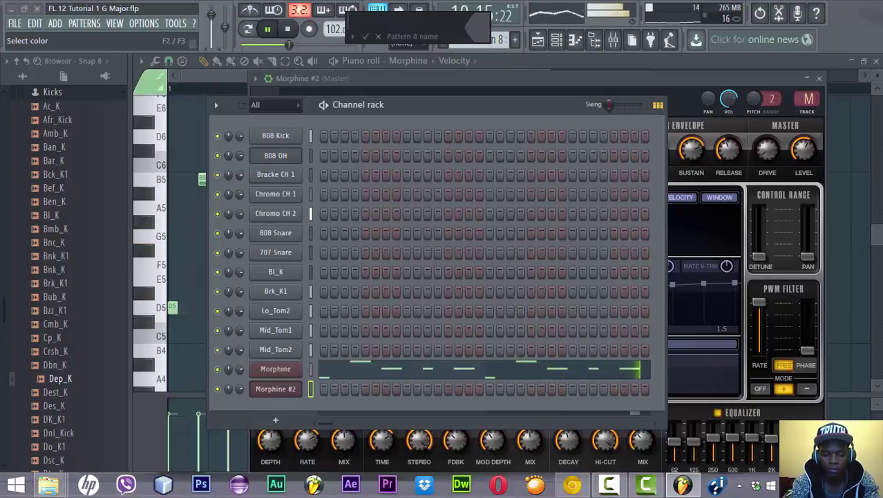
pyautogui.write('Brass')
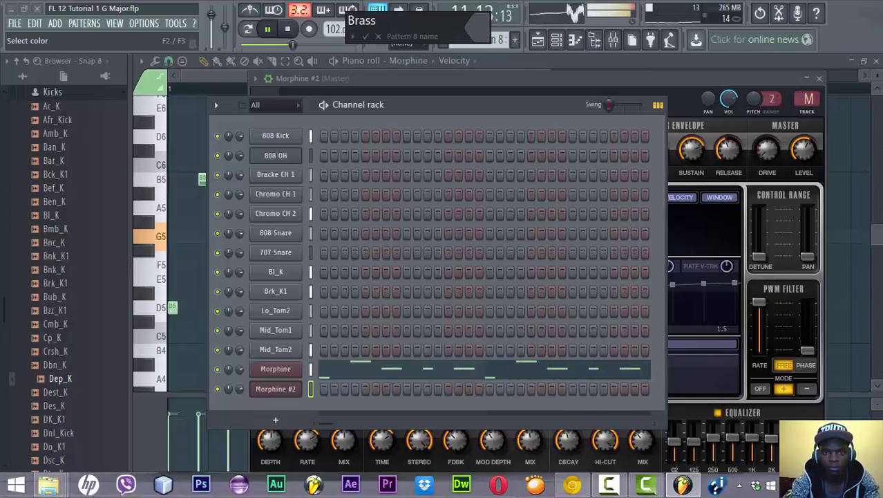
pyautogui.click(477, 27)
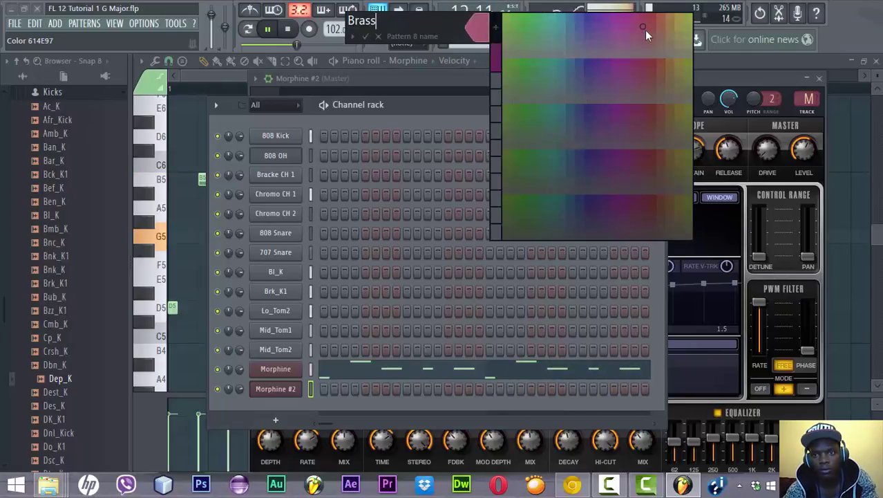
pyautogui.click(645, 29)
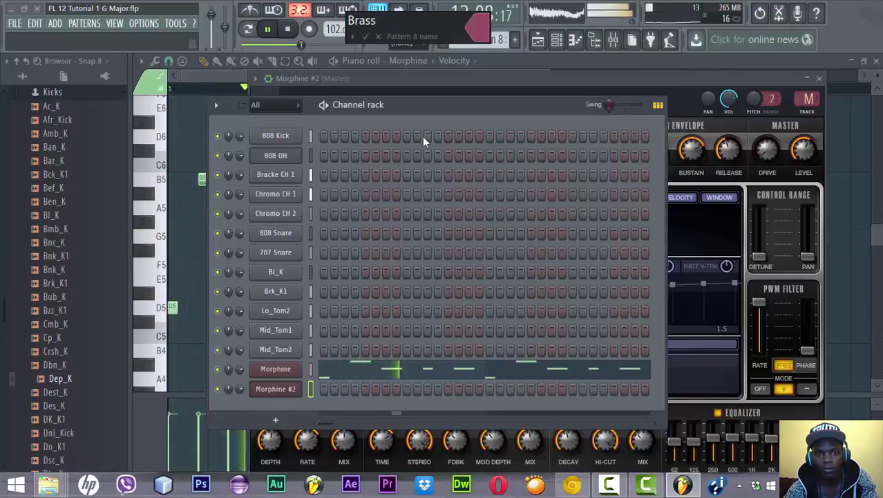
pyautogui.click(477, 27)
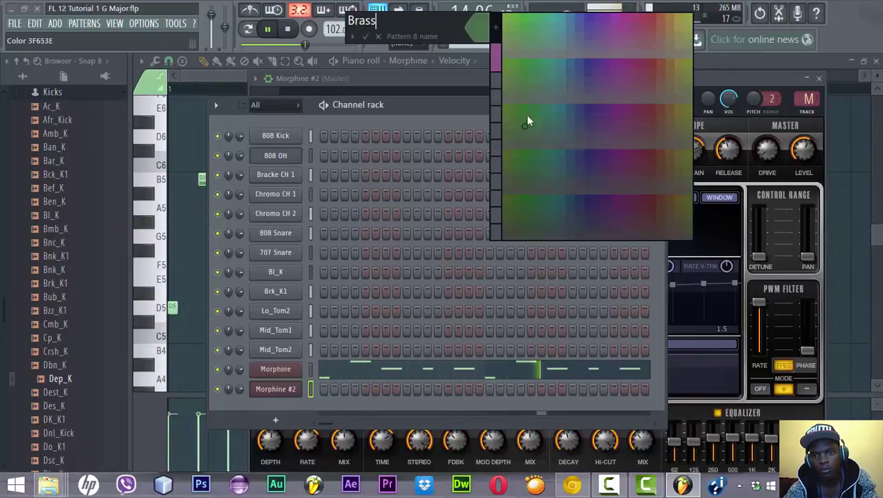
pyautogui.click(538, 64)
pyautogui.press('Return')
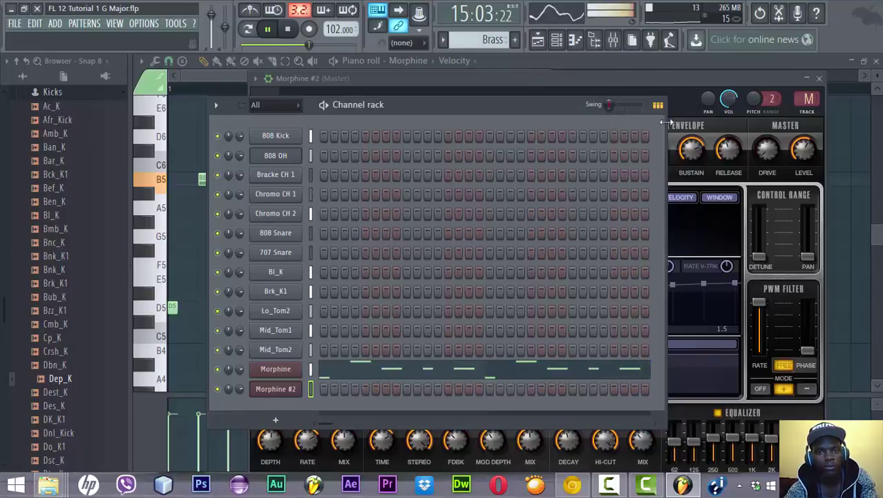
# Switch to the empty Pattern 9, open the Morphine #2 synthesizer and stop playback.
pyautogui.click(673, 80)
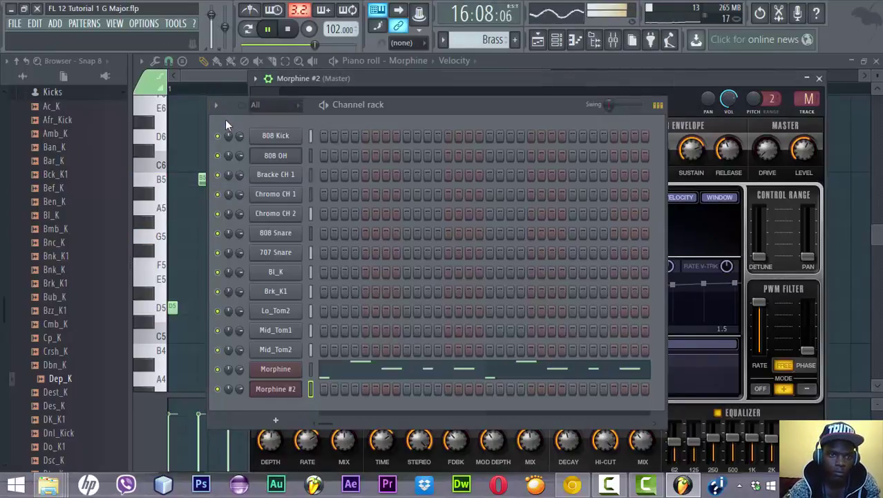
pyautogui.click(225, 123)
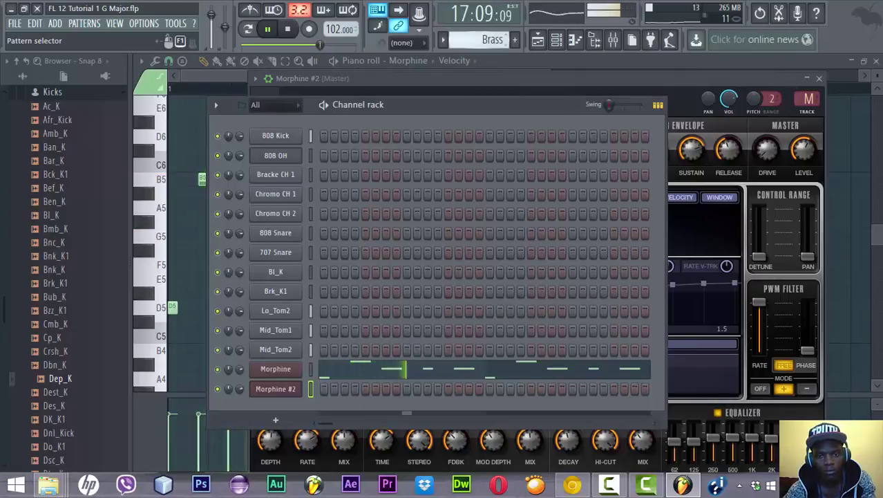
pyautogui.press('F4')
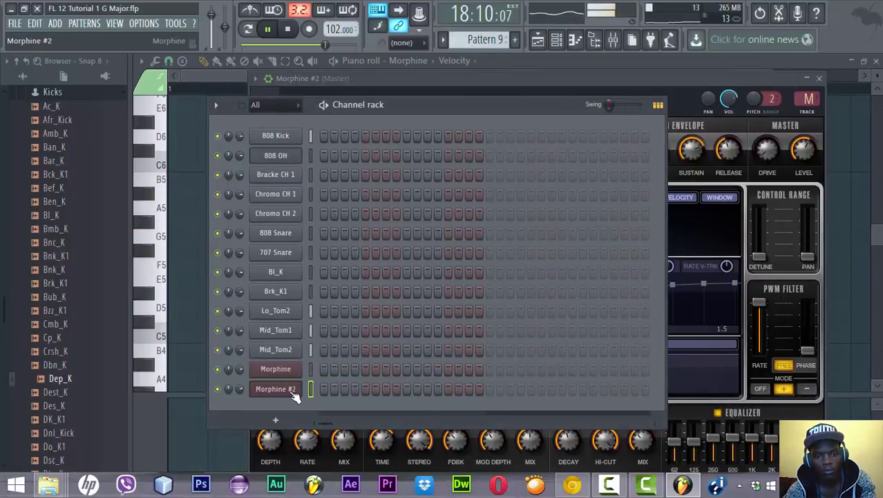
pyautogui.click(287, 389)
pyautogui.press('space')
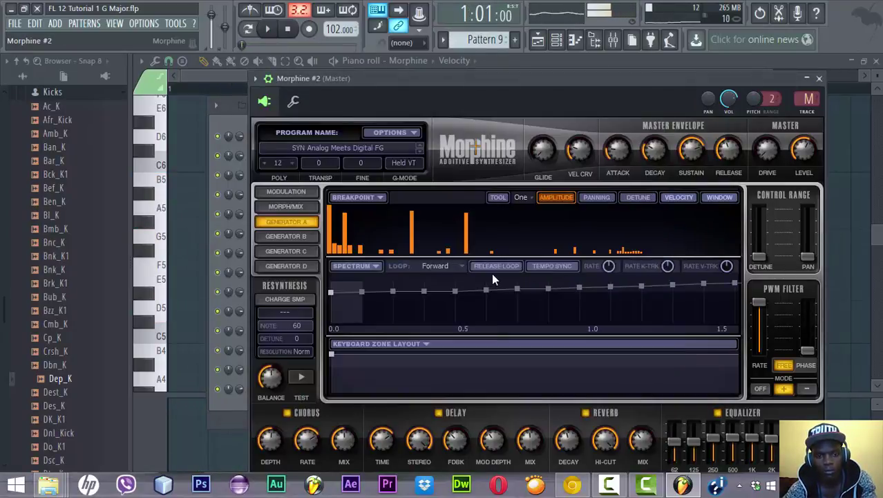
# Audition the Pads & Atmos preset ATM Behind The Wall MC in Morphine #2 and load ATM Darkness MC.
pyautogui.click(408, 149)
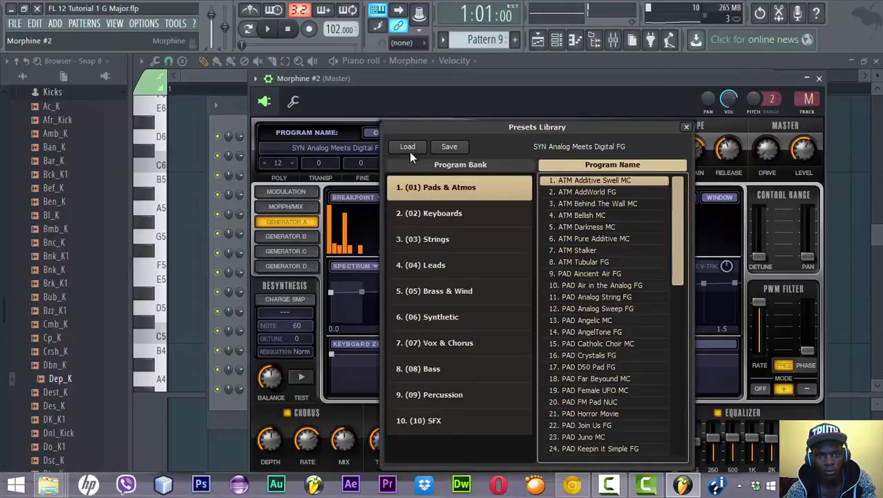
pyautogui.click(569, 204)
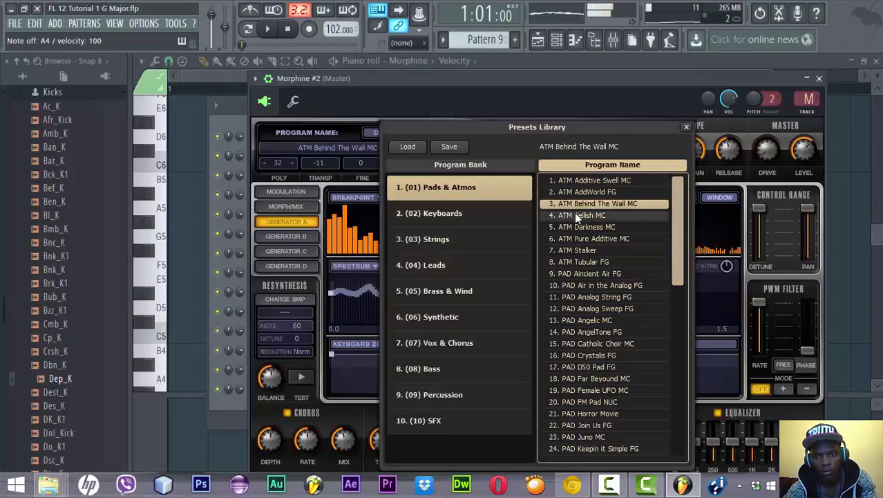
pyautogui.click(581, 226)
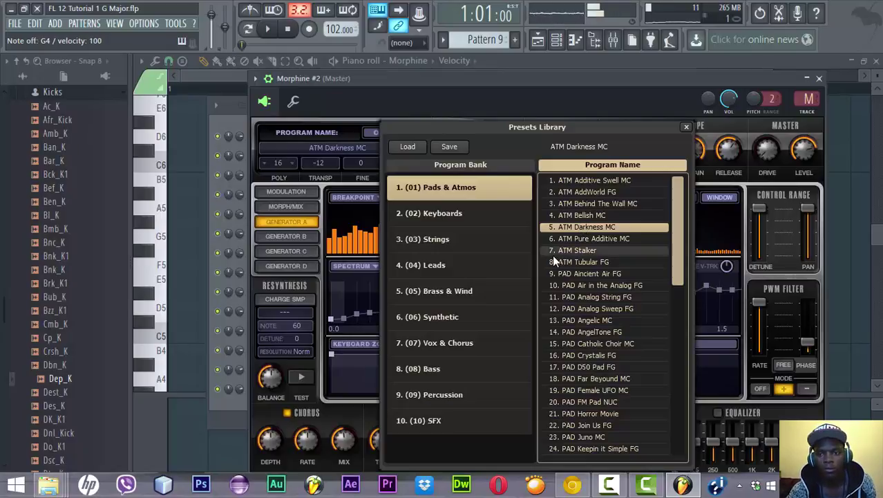
# Open the piano roll of Morphine #2 in Pattern 9 and place a G4 note filling all of bar 1.
pyautogui.press('F6')
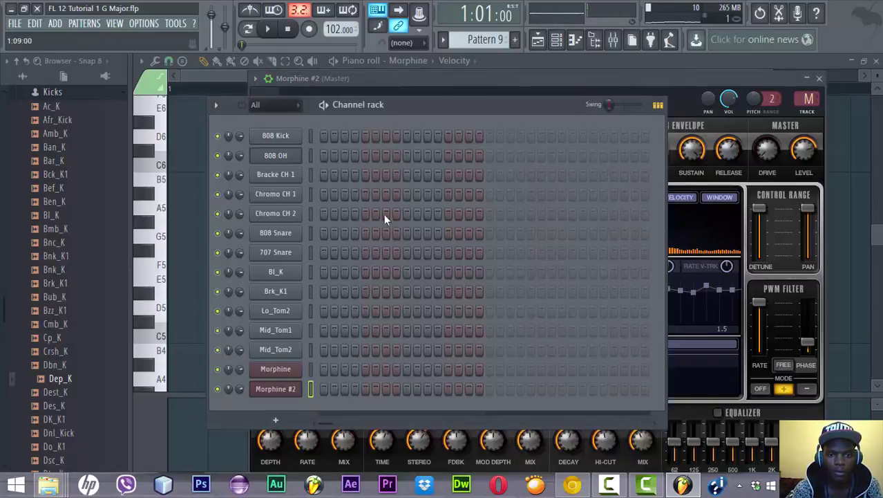
pyautogui.rightClick(279, 392)
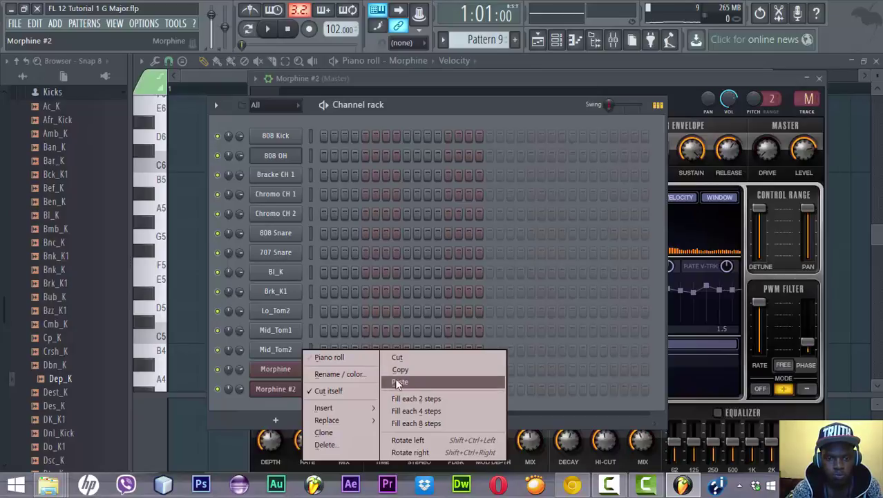
pyautogui.click(355, 360)
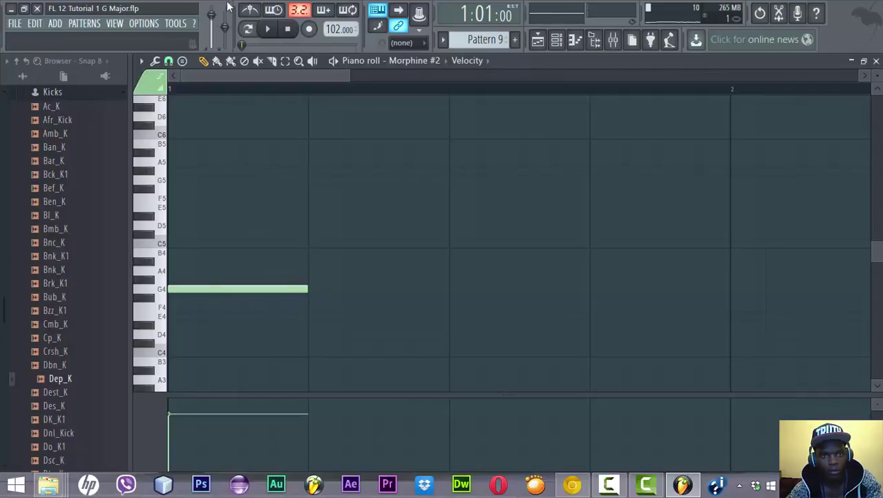
pyautogui.press('space')
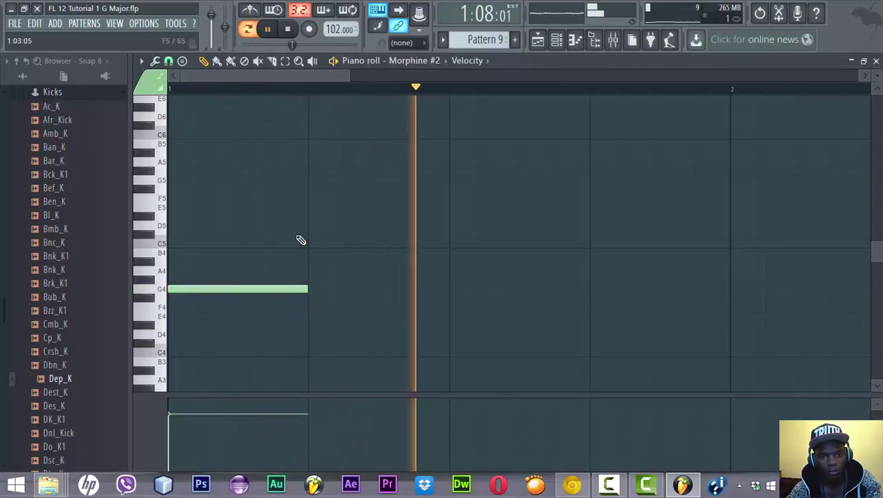
pyautogui.press('space')
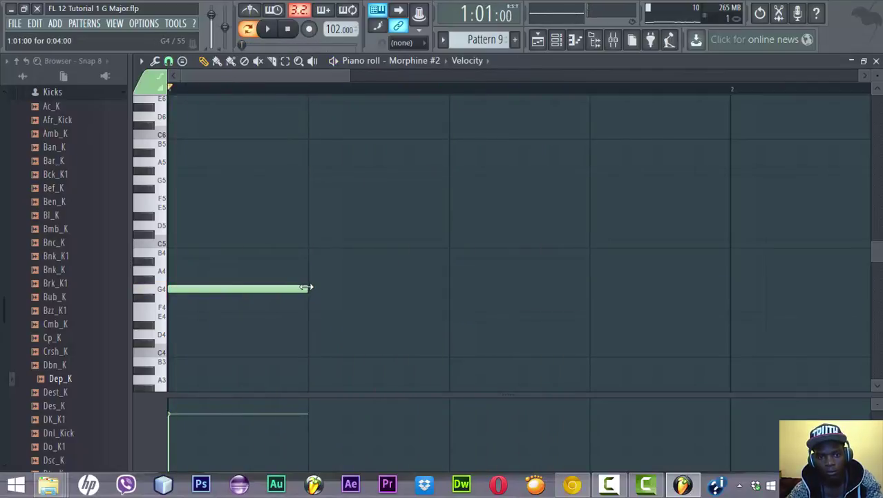
pyautogui.moveTo(306, 287); pyautogui.dragTo(716, 272)
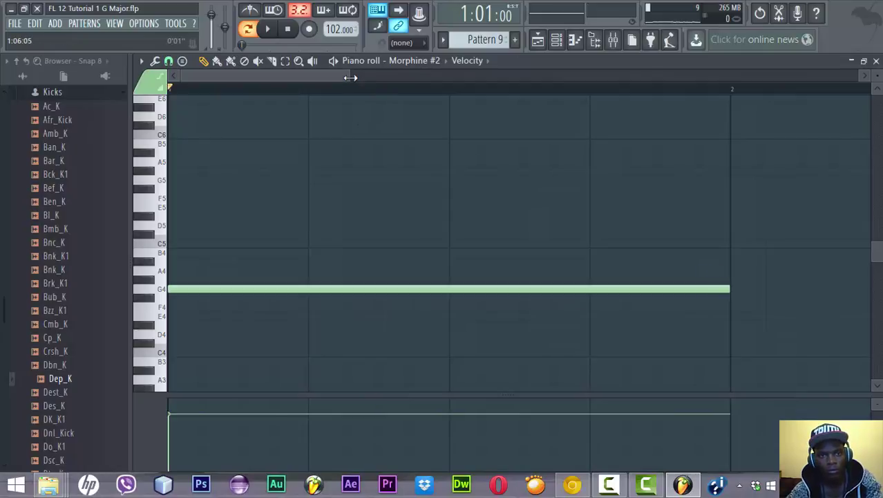
# Repeat the one-bar G4 note in bars 2, 3 and 4 while the pattern plays.
pyautogui.moveTo(351, 78); pyautogui.dragTo(725, 79)
pyautogui.press('space')
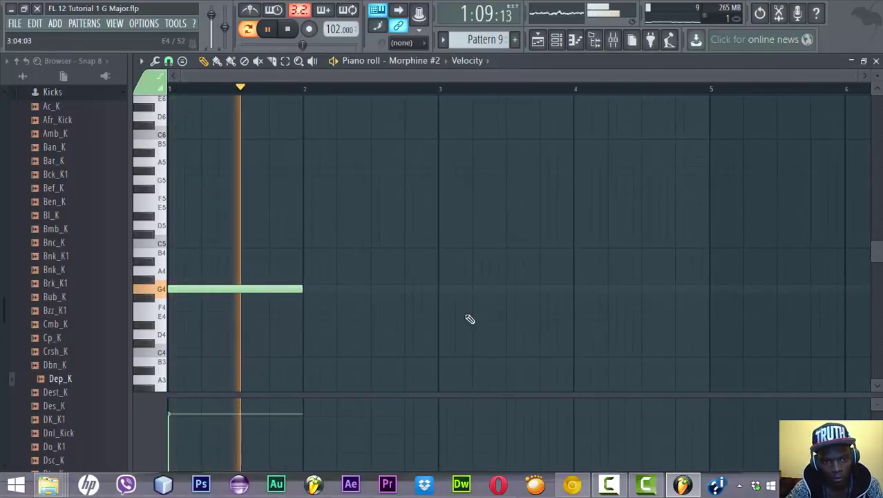
pyautogui.click(310, 289)
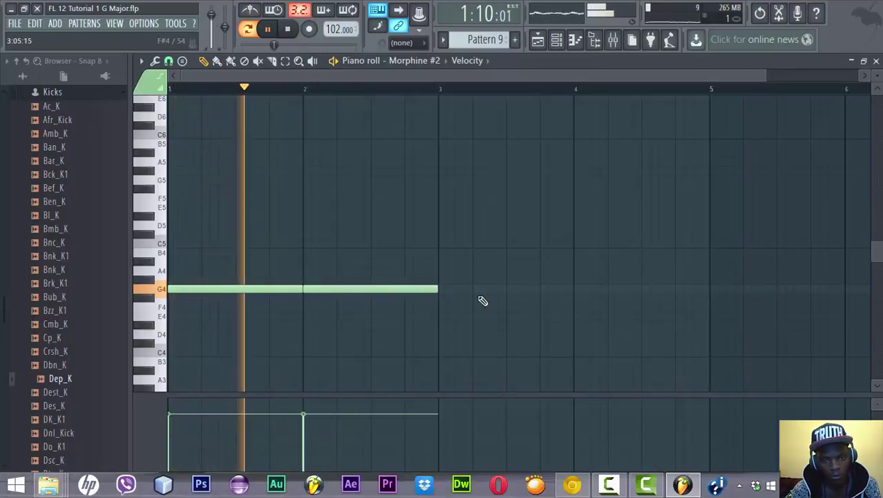
pyautogui.click(443, 290)
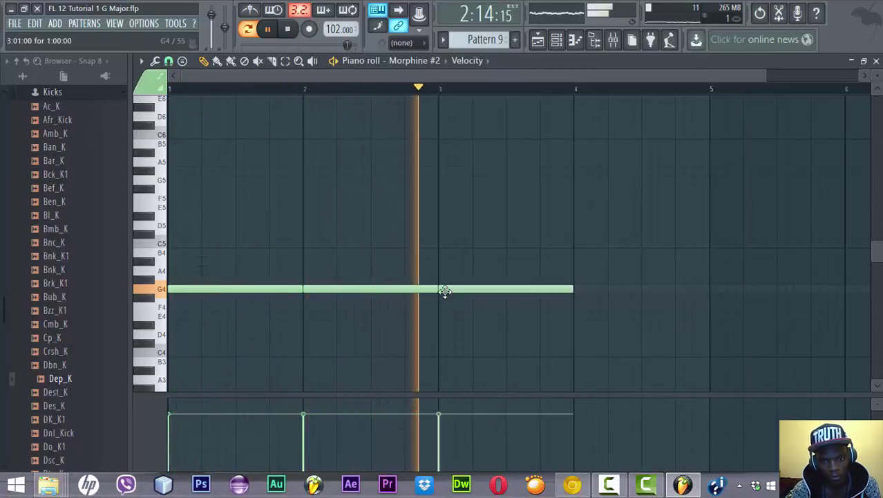
pyautogui.click(579, 290)
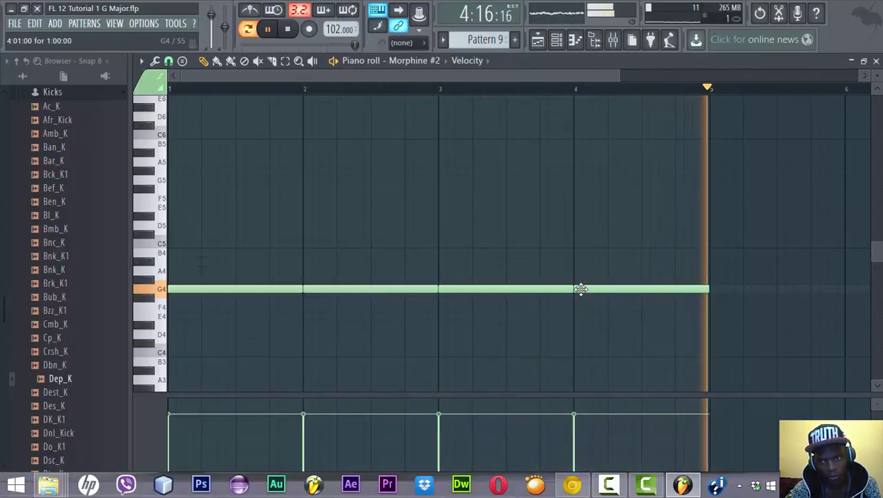
# Create automation clips for the channel volume and channel panning of Morphine #2 and move them to playlist Tracks 9 and 10.
pyautogui.click(556, 40)
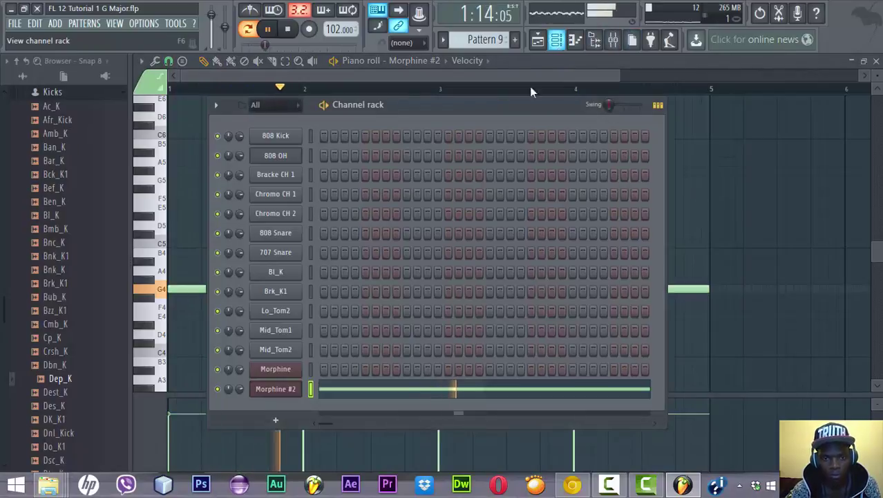
pyautogui.click(289, 389)
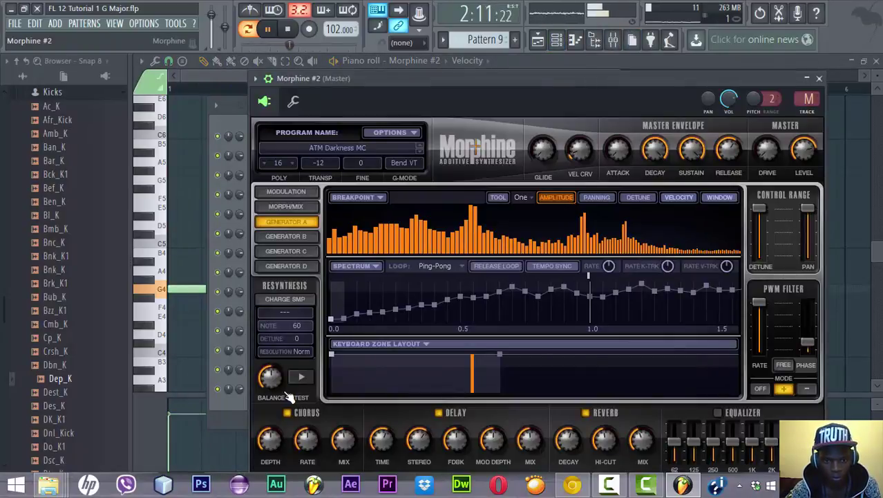
pyautogui.click(242, 400)
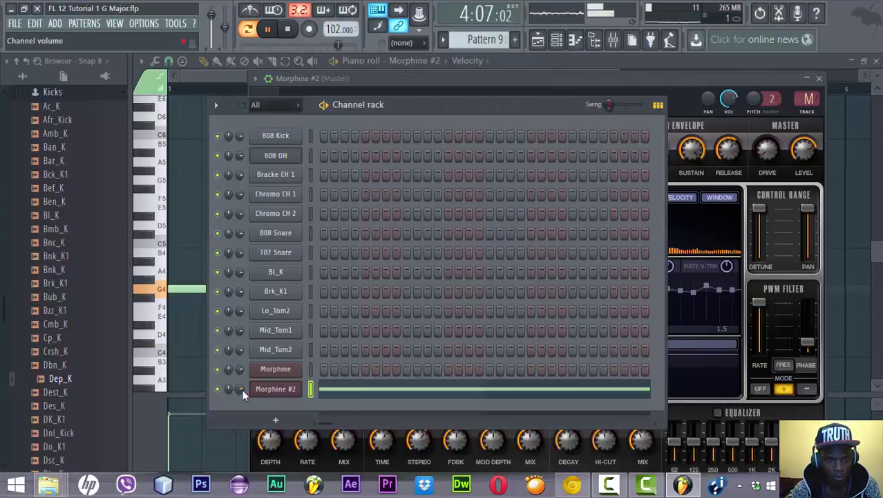
pyautogui.rightClick(241, 388)
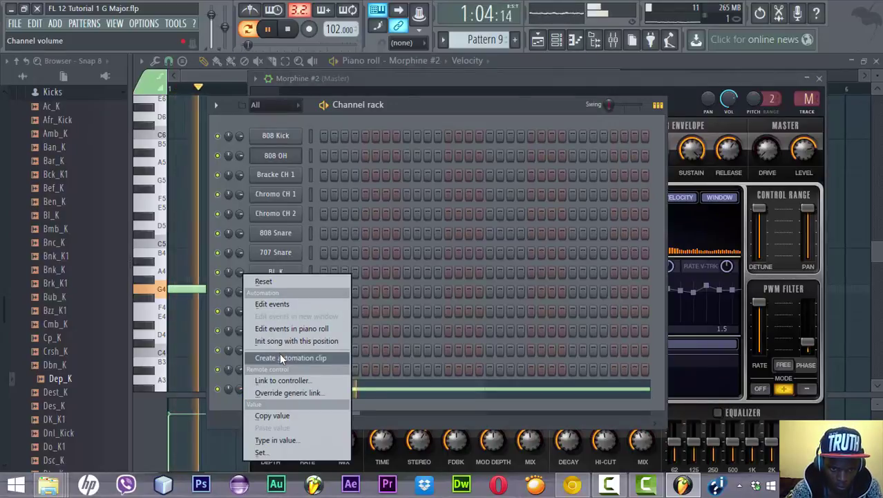
pyautogui.click(279, 356)
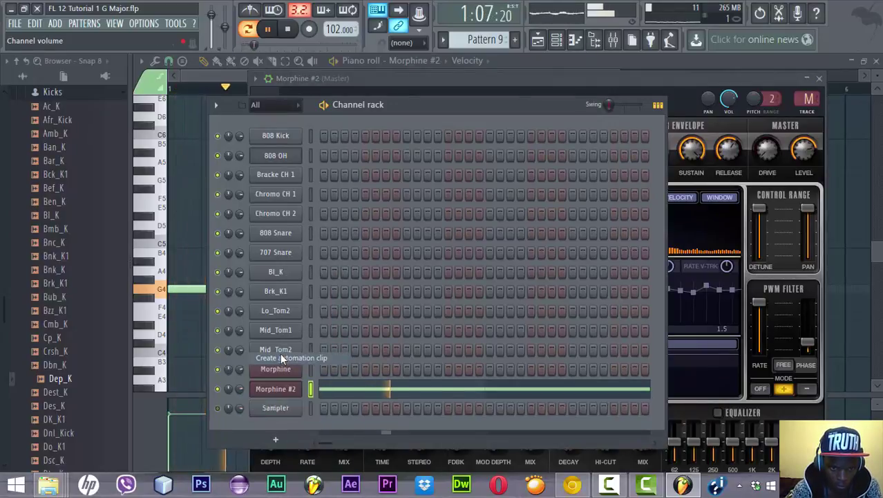
pyautogui.rightClick(229, 391)
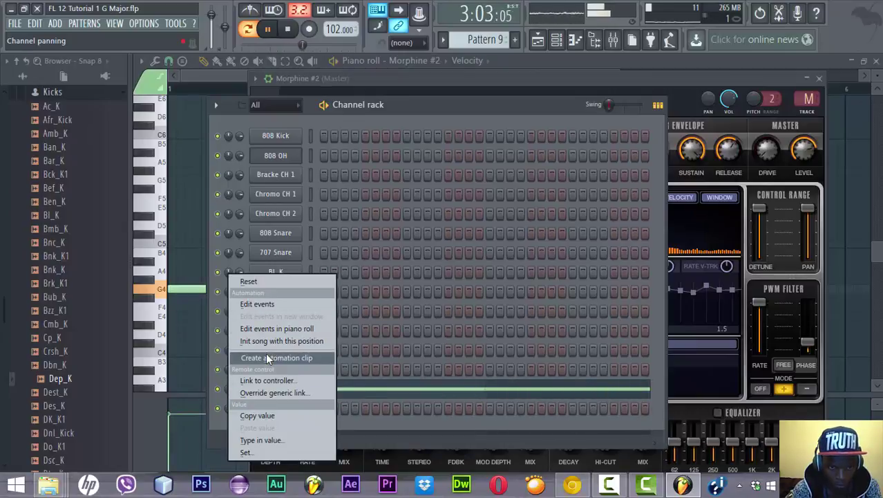
pyautogui.click(267, 357)
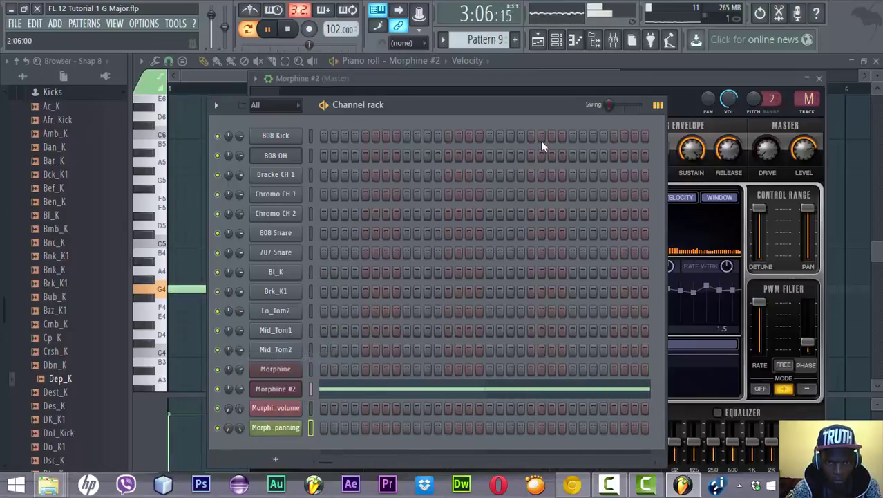
pyautogui.click(538, 40)
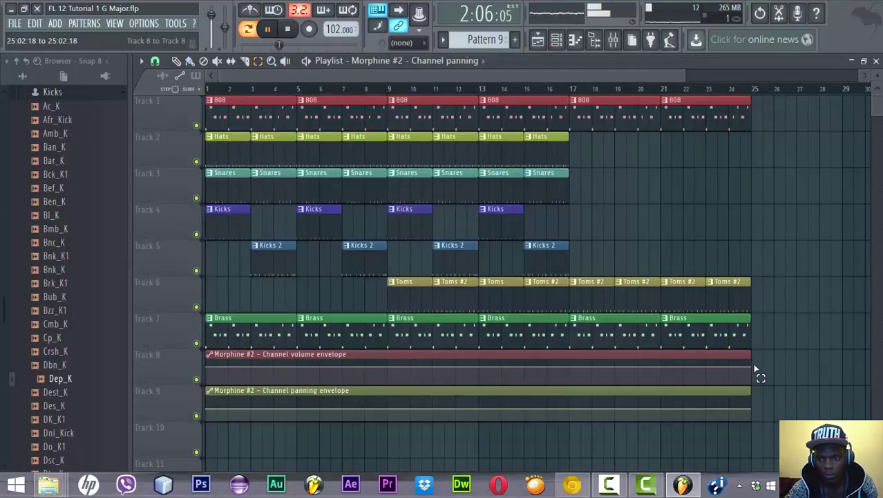
pyautogui.moveTo(756, 369); pyautogui.dragTo(700, 427)
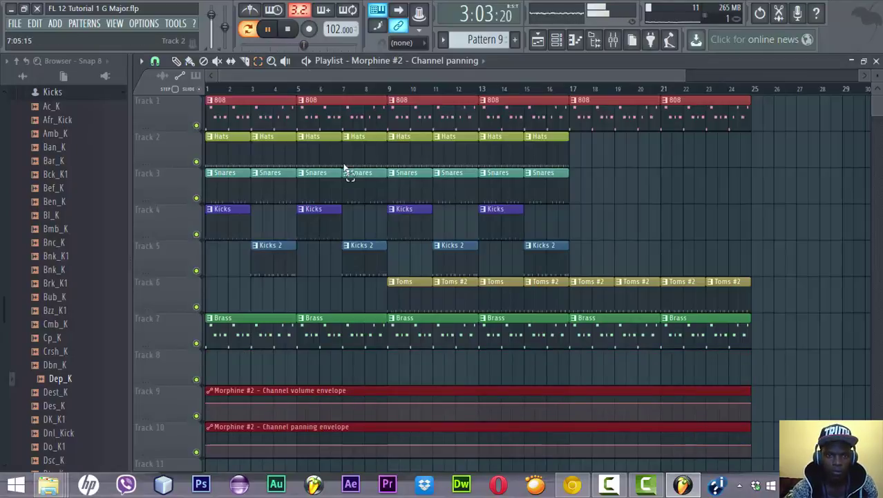
pyautogui.click(190, 61)
pyautogui.click(216, 374)
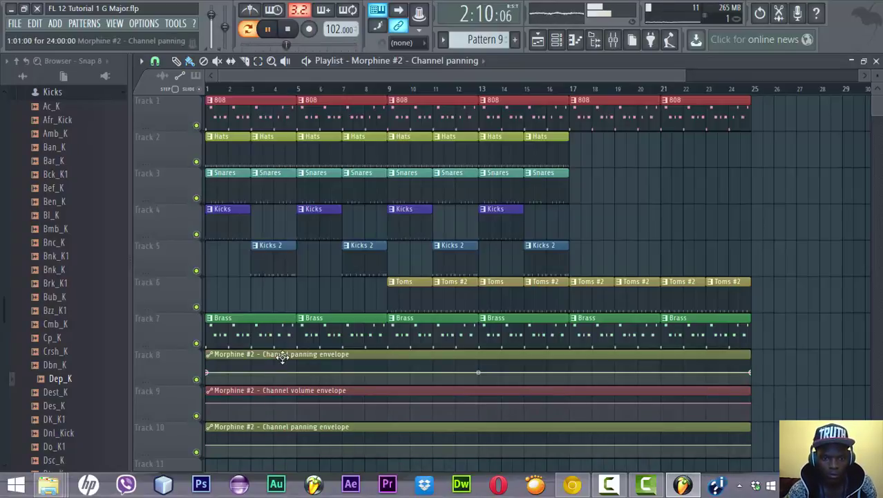
pyautogui.click(204, 61)
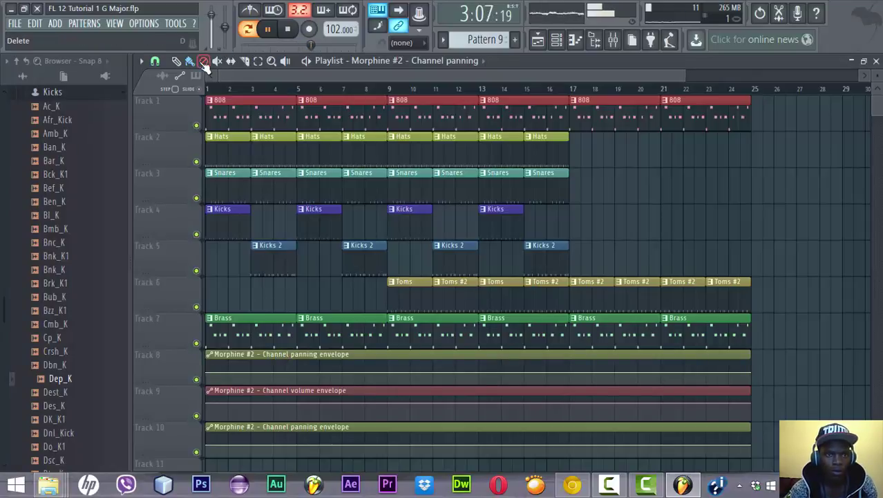
pyautogui.click(371, 358)
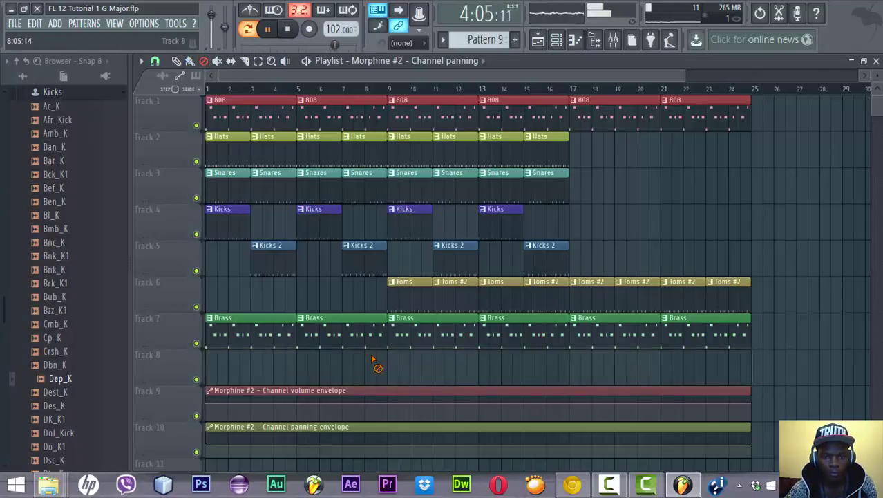
pyautogui.click(191, 60)
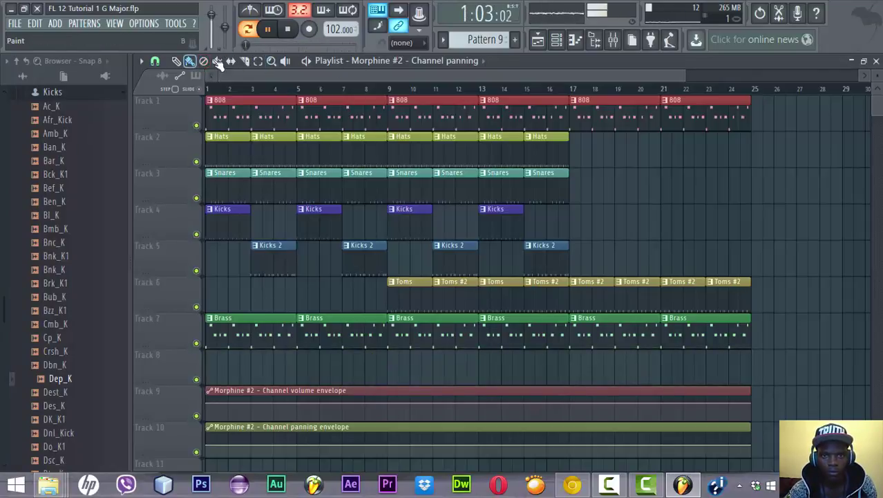
pyautogui.click(557, 39)
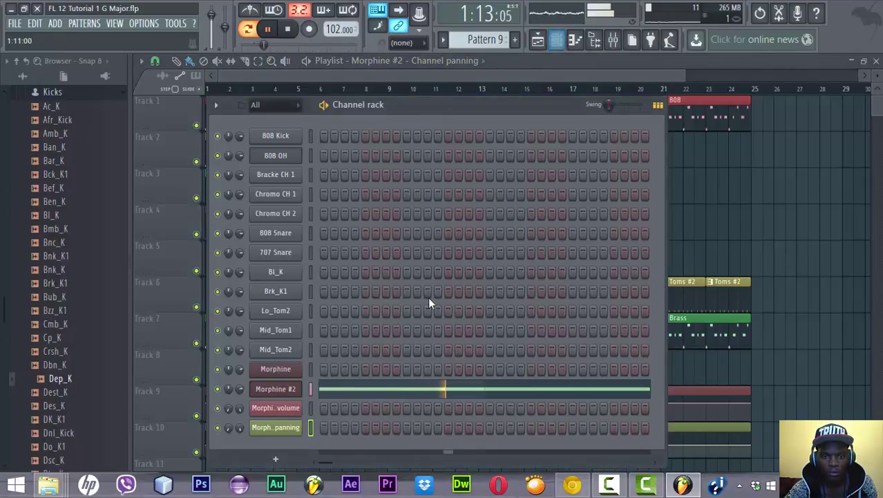
pyautogui.click(289, 388)
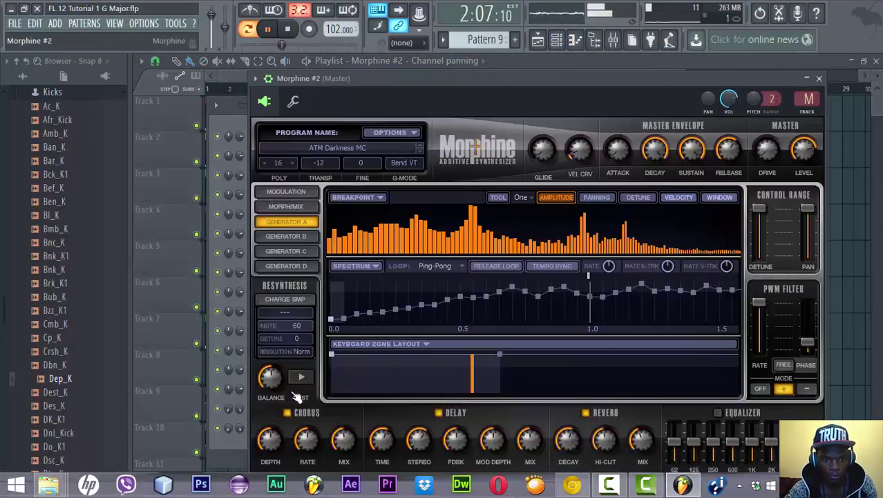
pyautogui.click(563, 60)
pyautogui.click(238, 373)
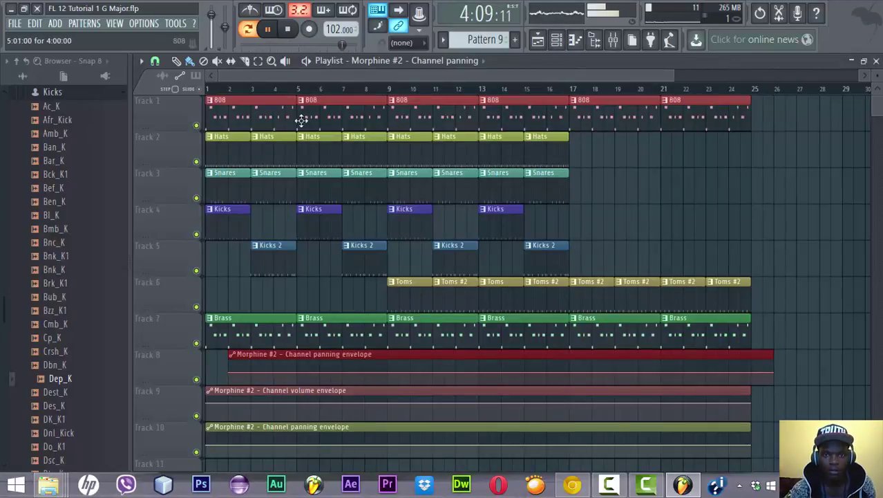
pyautogui.rightClick(309, 356)
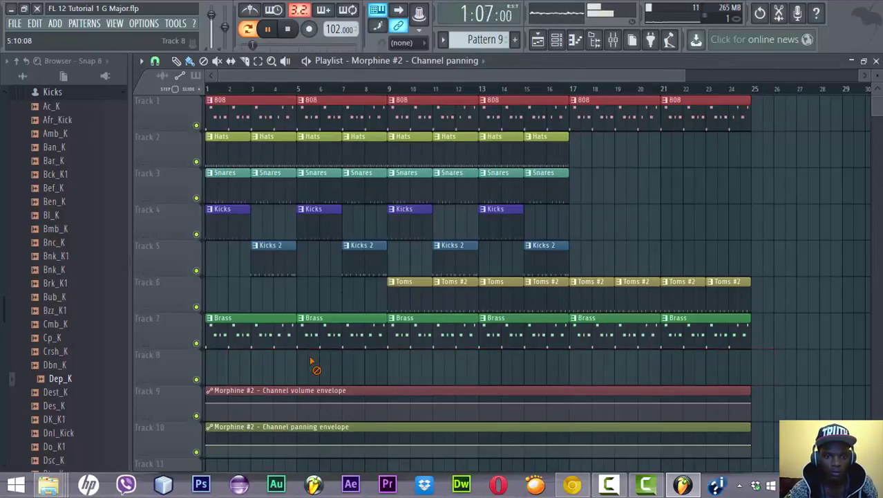
# Stop playback and paint Pattern 9 clips end to end on Track 8 from bar 1 through bar 24.
pyautogui.press('space')
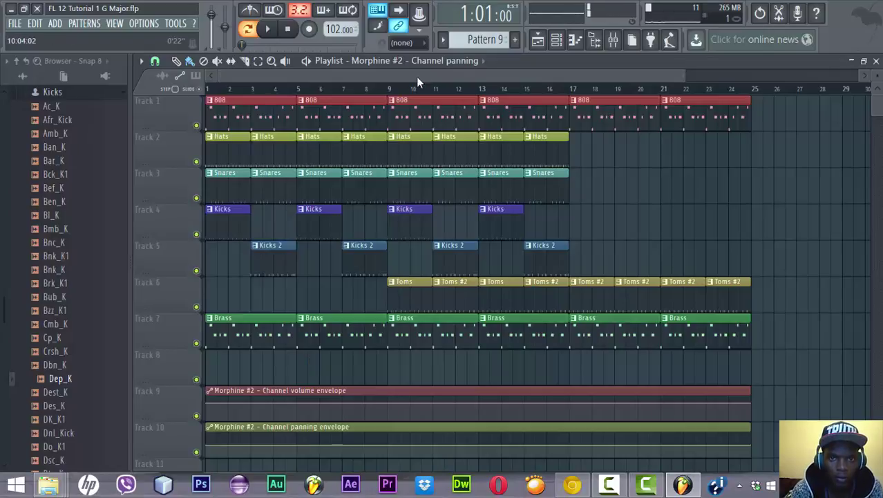
pyautogui.scroll(1, 484, 40)
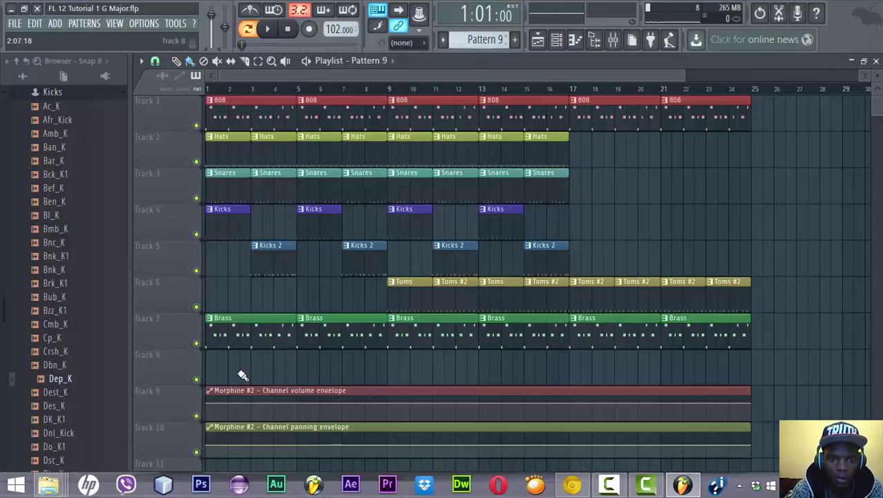
pyautogui.click(267, 358)
pyautogui.moveTo(282, 358); pyautogui.dragTo(231, 359)
pyautogui.moveTo(309, 373)
pyautogui.mouseDown()
pyautogui.moveTo(529, 381)
pyautogui.moveTo(611, 369)
pyautogui.mouseUp()
pyautogui.click(676, 376)
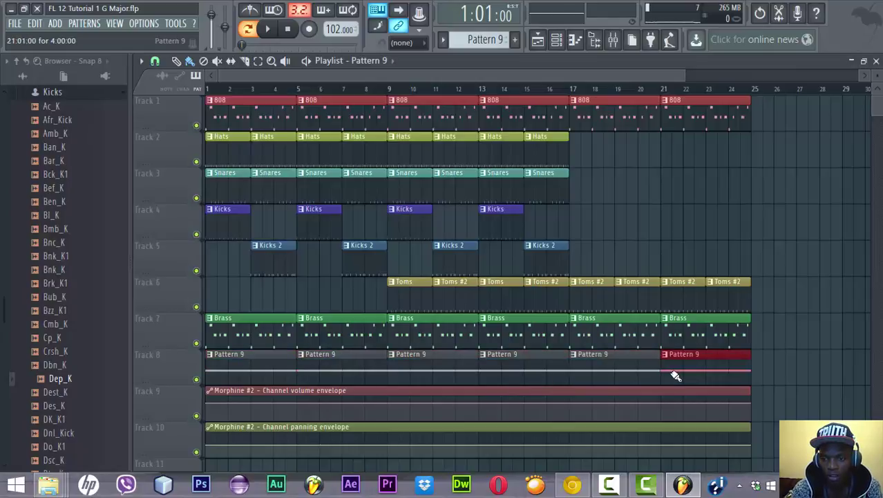
# Shorten the Morphine #2 volume and panning envelope clips together to four bars, ending at bar 5.
pyautogui.scroll(-5, 878, 111)
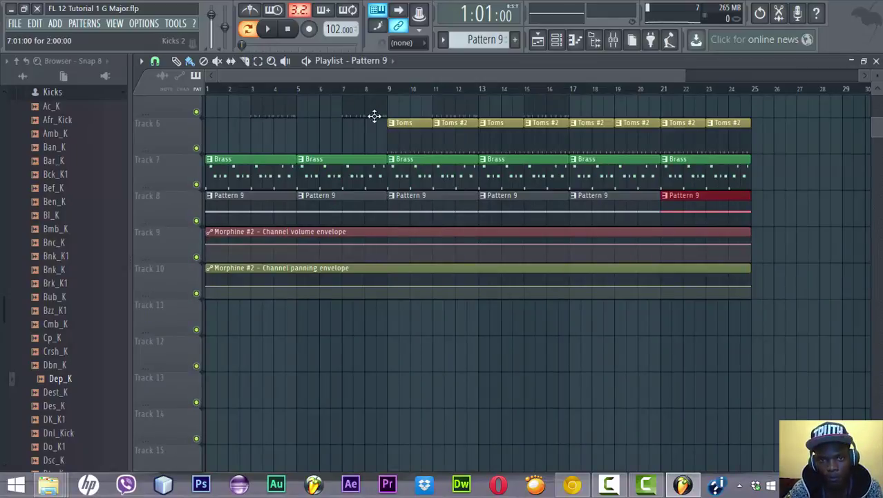
pyautogui.click(258, 61)
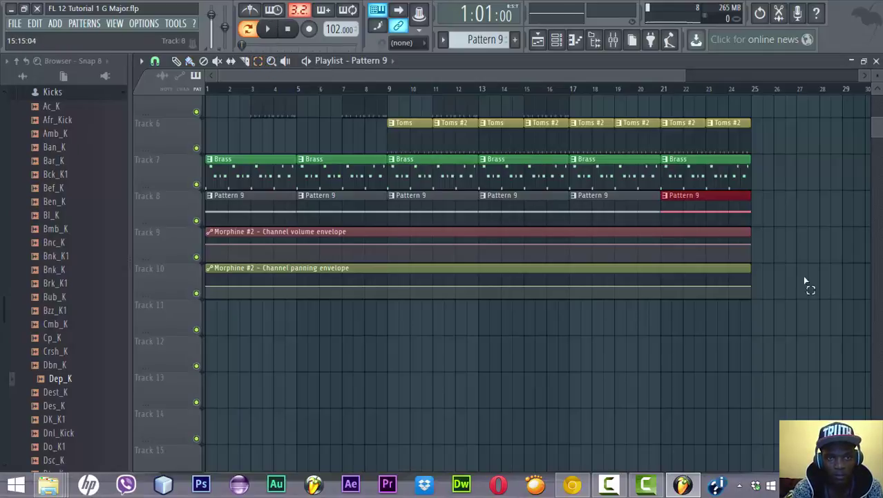
pyautogui.moveTo(770, 266); pyautogui.dragTo(636, 294)
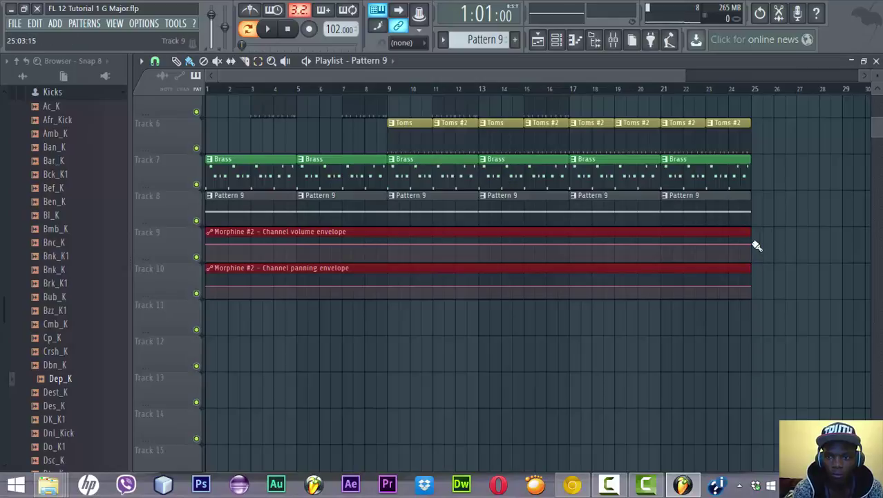
pyautogui.moveTo(752, 234); pyautogui.dragTo(296, 230)
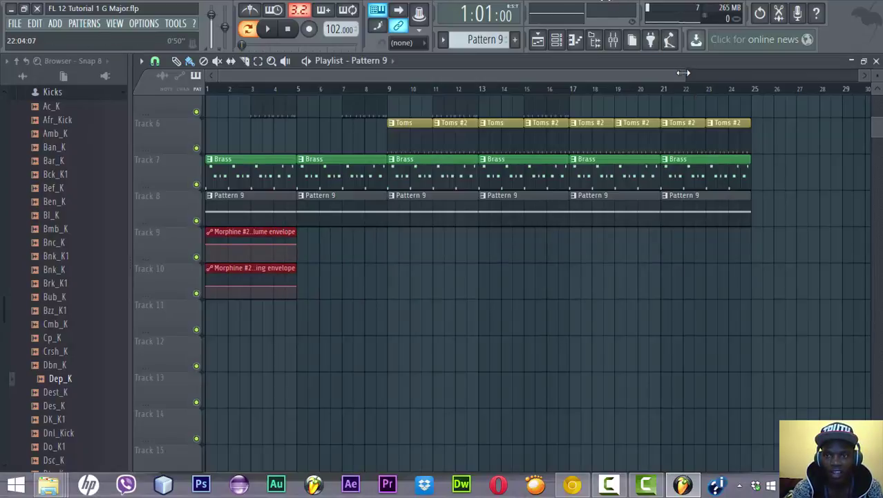
# Add one control point per beat along the Morphine #2 panning envelope, from the second beat of bar 1 to the second beat of bar 3.
pyautogui.moveTo(683, 71); pyautogui.dragTo(349, 72)
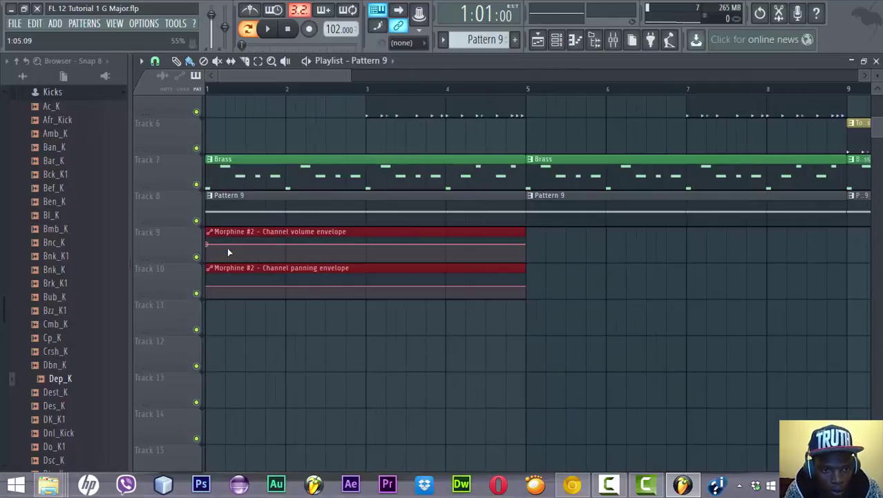
pyautogui.click(228, 286)
pyautogui.click(245, 286)
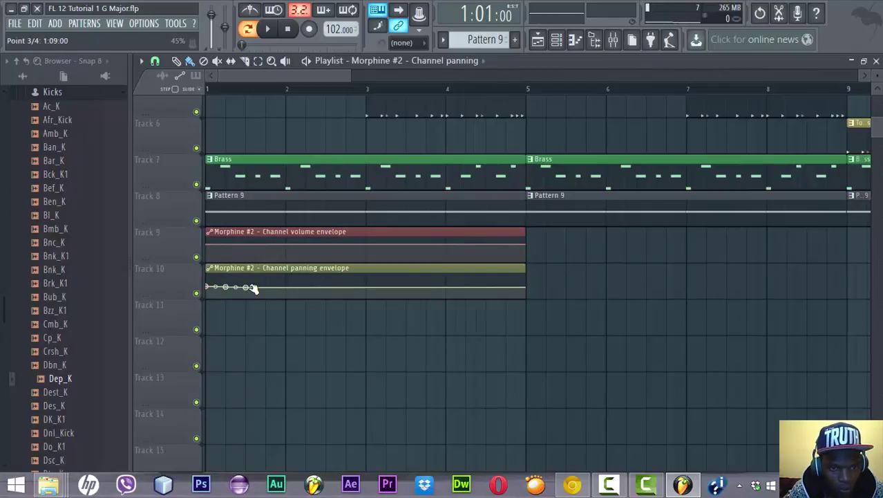
pyautogui.click(273, 287)
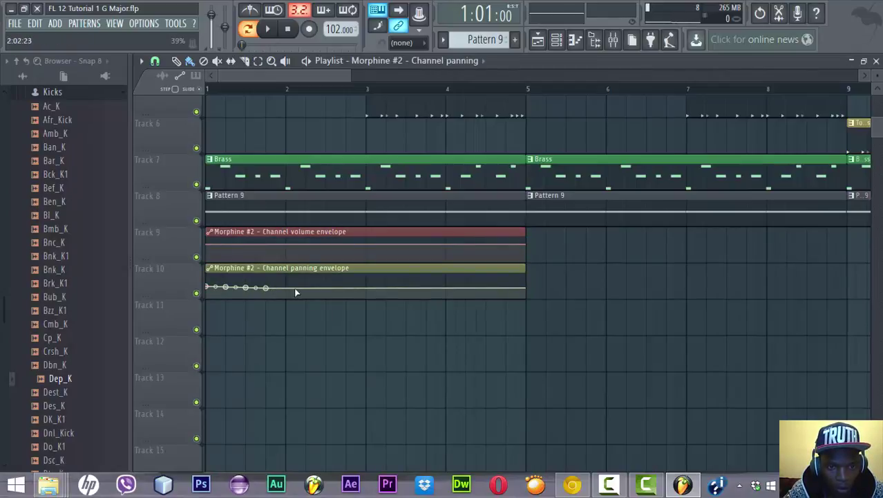
pyautogui.click(290, 288)
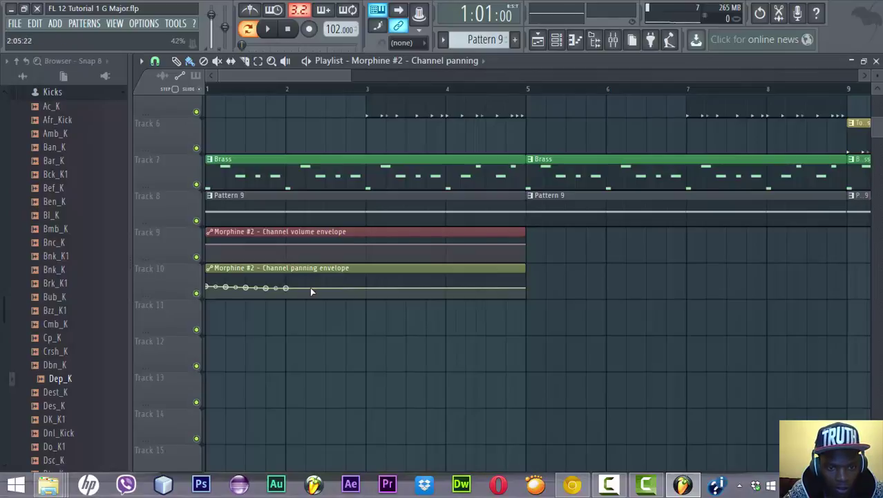
pyautogui.click(311, 291)
pyautogui.click(330, 289)
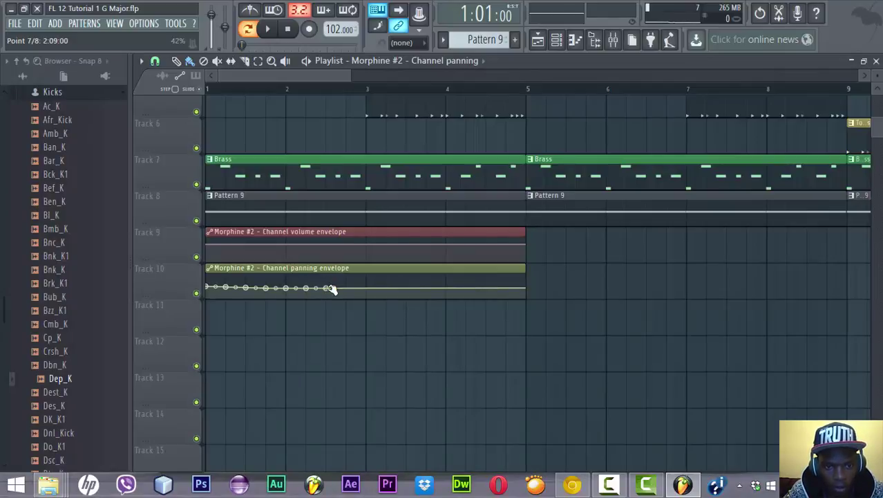
pyautogui.click(351, 289)
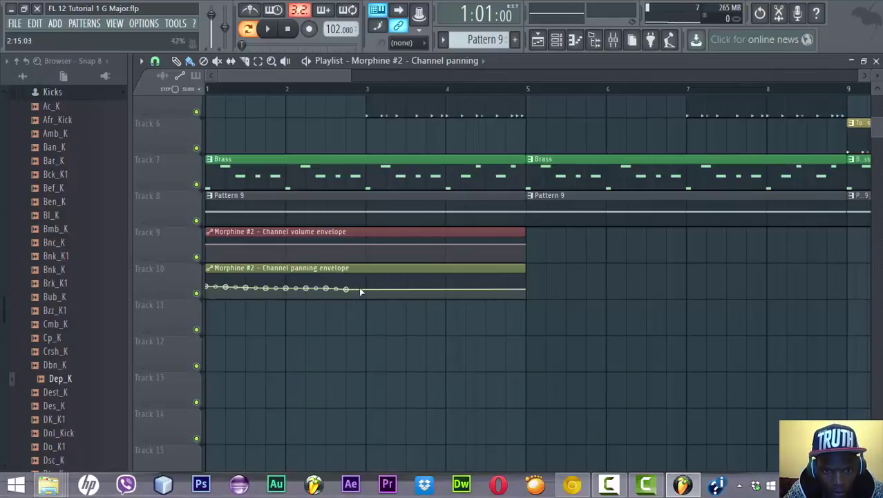
pyautogui.click(368, 288)
pyautogui.click(389, 288)
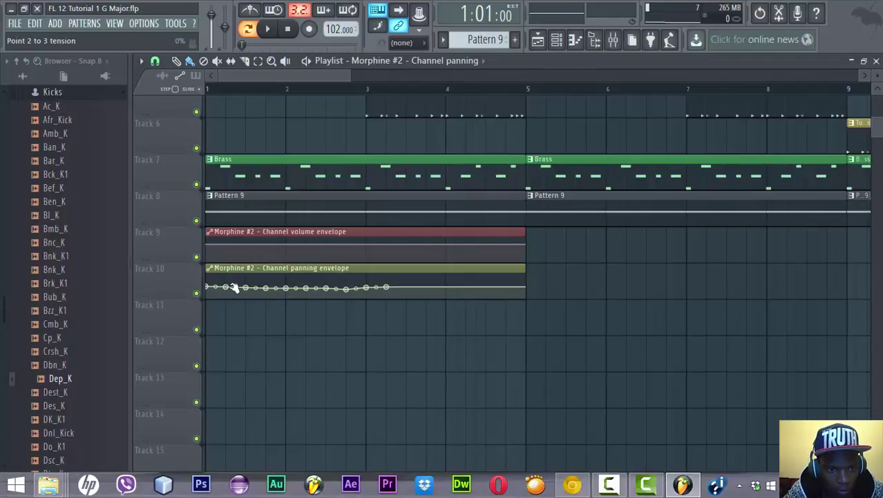
# Shape the Morphine #2 panning envelope into a zigzag with peaks on beat 2 and troughs on beat 4, up to bar 3's second beat.
pyautogui.moveTo(229, 288)
pyautogui.mouseDown()
pyautogui.moveTo(239, 276)
pyautogui.moveTo(267, 298)
pyautogui.moveTo(315, 250)
pyautogui.mouseUp()
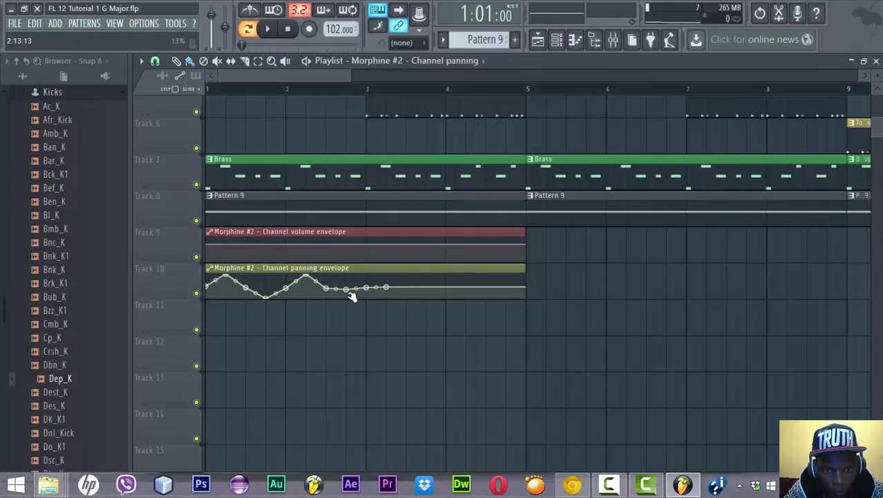
pyautogui.moveTo(349, 293); pyautogui.dragTo(347, 299)
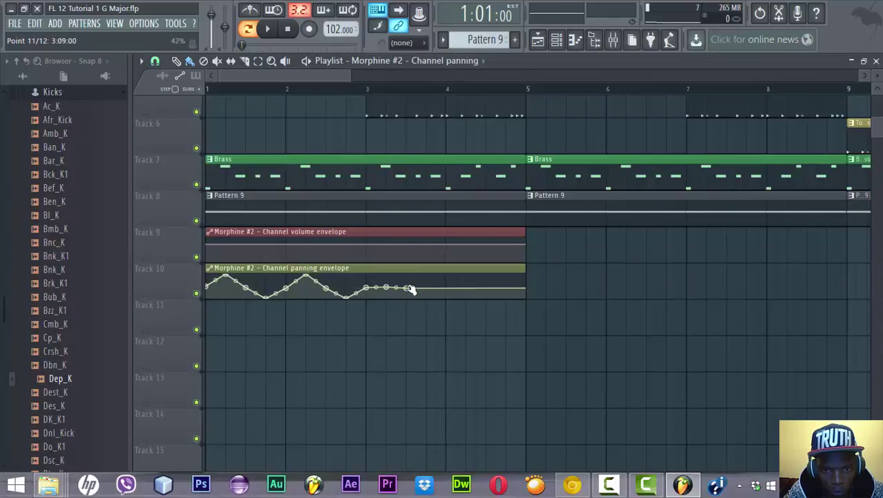
pyautogui.moveTo(387, 286); pyautogui.dragTo(389, 274)
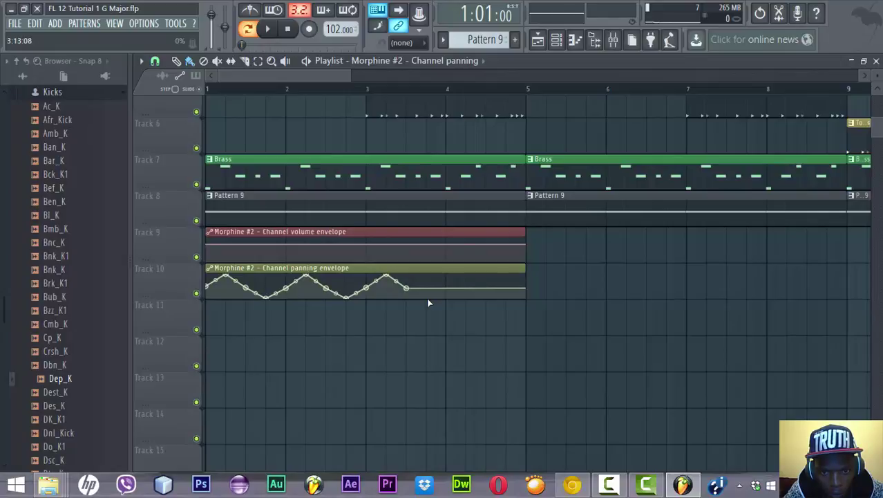
# Continue the panning envelope's zigzag with one control point per beat from beat 4 of bar 3 through bar 4, ending back near the centre.
pyautogui.click(429, 297)
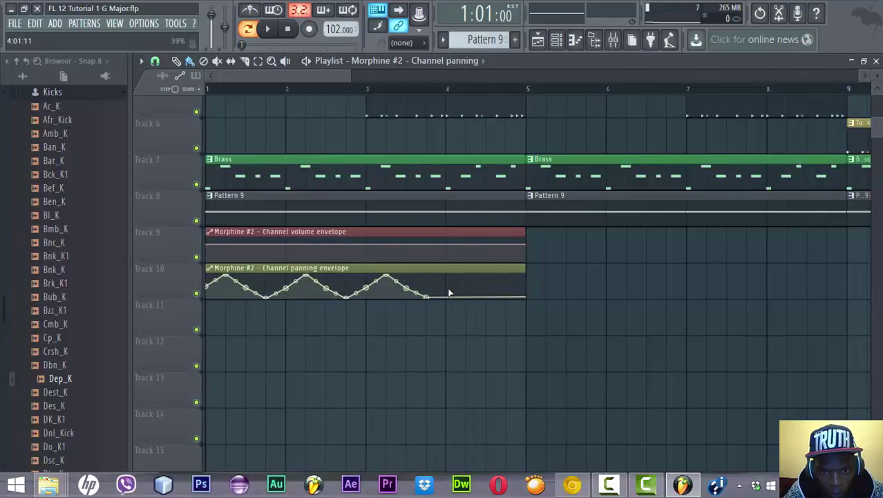
pyautogui.click(448, 287)
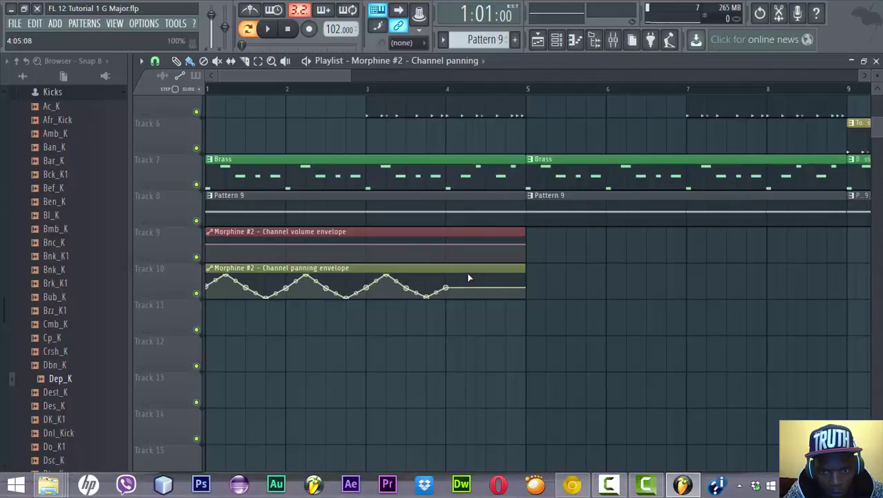
pyautogui.click(467, 275)
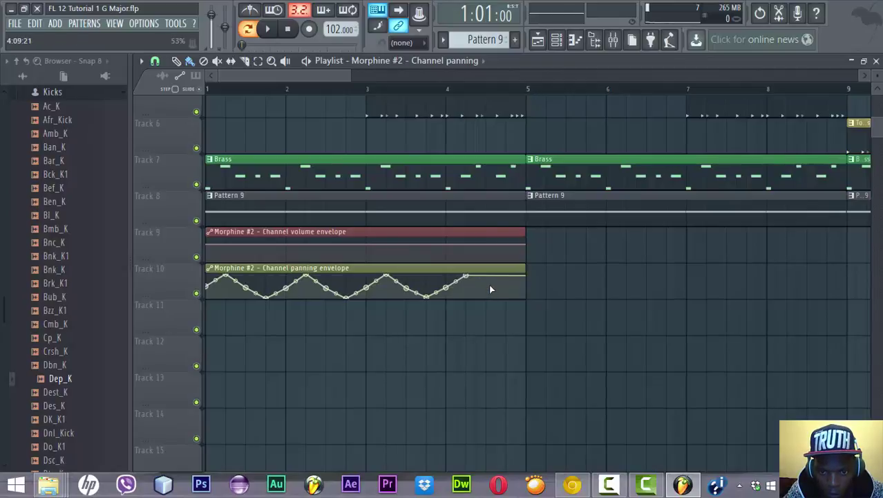
pyautogui.click(486, 288)
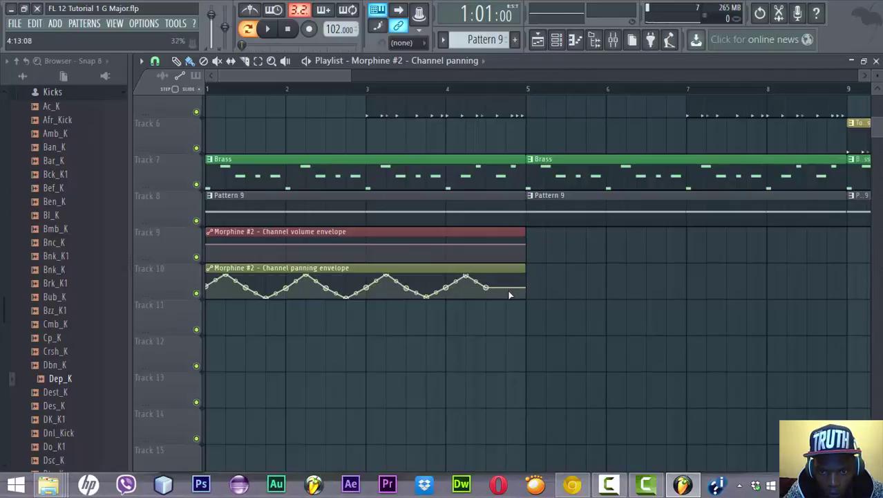
pyautogui.click(507, 296)
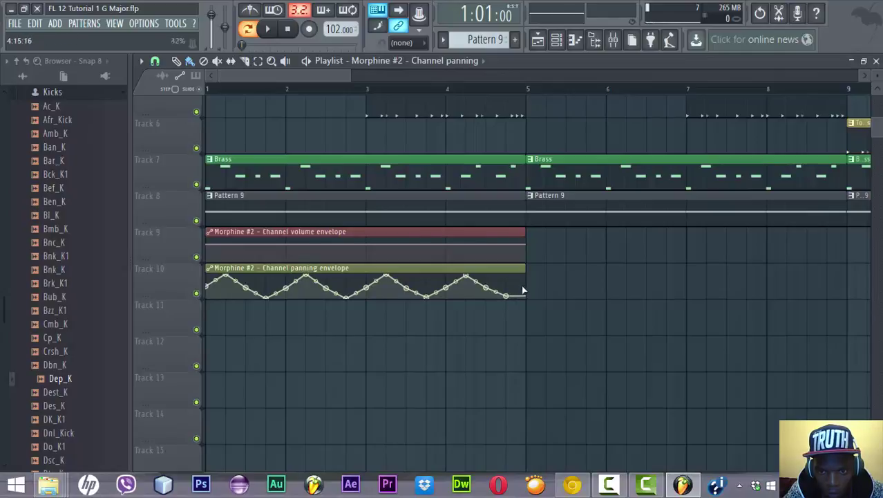
pyautogui.click(517, 286)
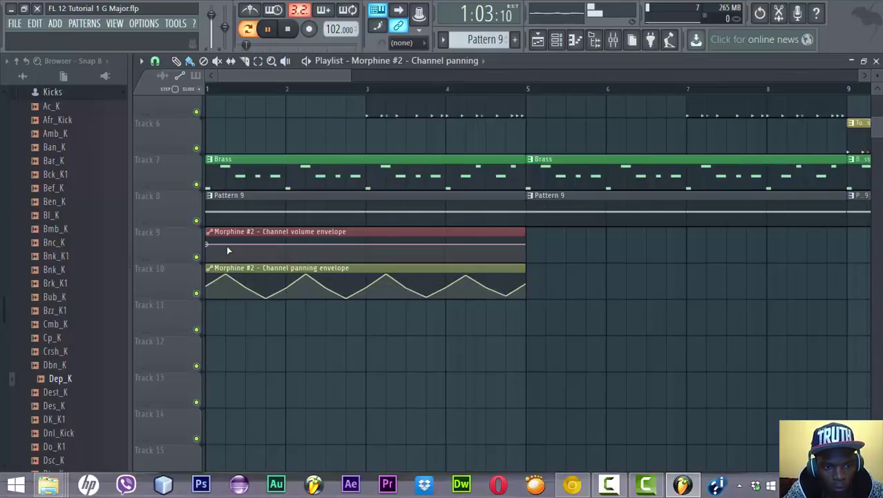
# Solo Track 8 with Tracks 9 and 10 enabled, and play the pad from bar 1 to hear its panning automation.
pyautogui.rightClick(196, 221)
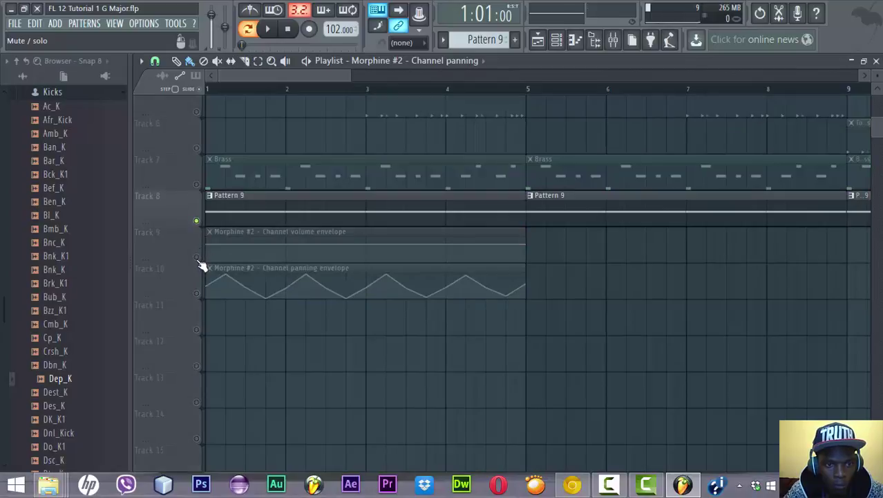
pyautogui.click(197, 258)
pyautogui.click(196, 293)
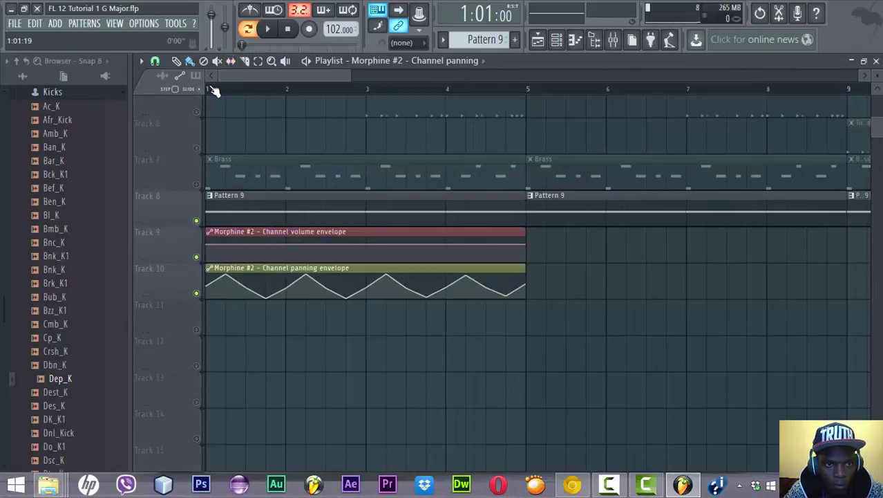
pyautogui.press('space')
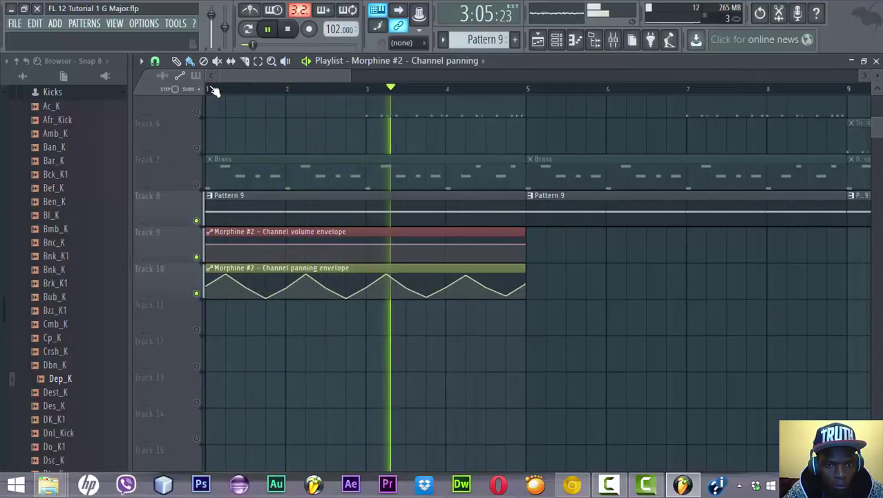
pyautogui.press('space')
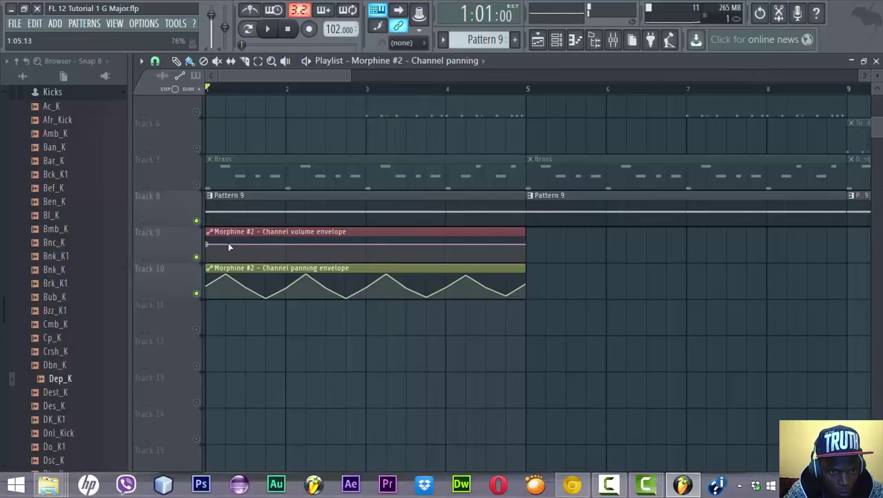
# Add one control point per beat along the Morphine #2 volume envelope through bar 4 in a shallow up-and-down wave, and play it back.
pyautogui.moveTo(231, 249); pyautogui.dragTo(250, 249)
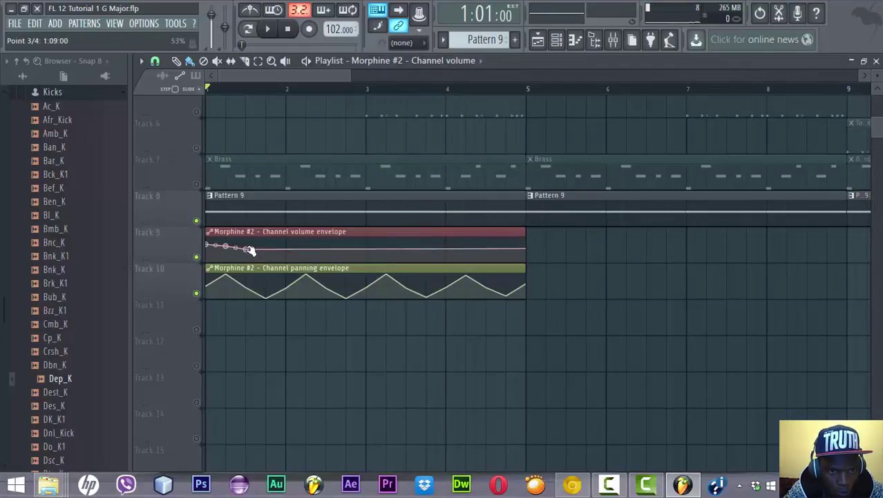
pyautogui.click(265, 245)
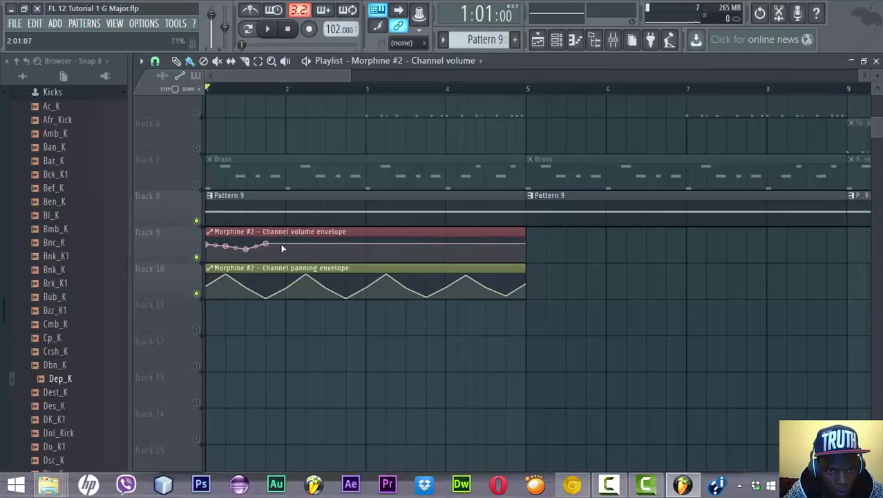
pyautogui.click(287, 250)
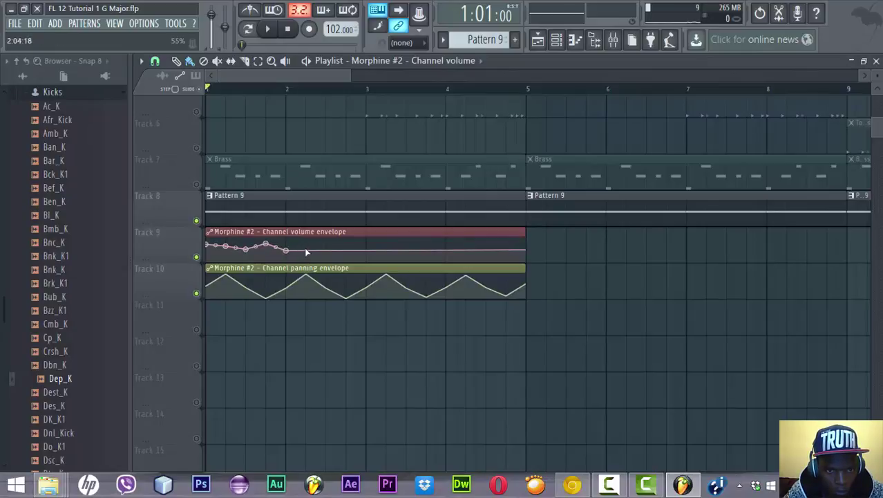
pyautogui.click(307, 246)
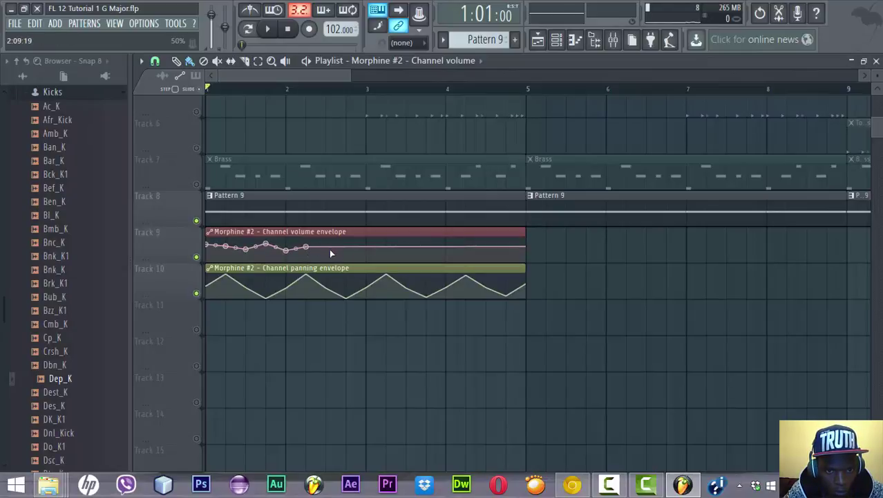
pyautogui.click(328, 249)
pyautogui.click(350, 243)
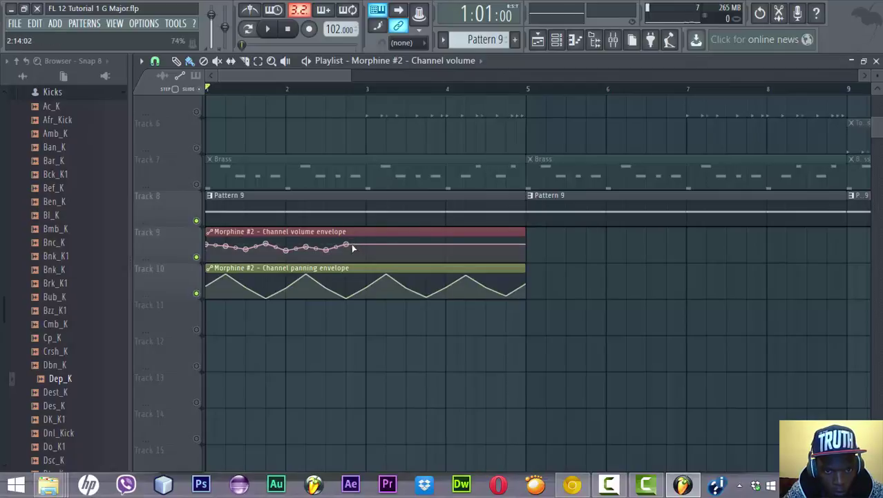
pyautogui.click(366, 247)
pyautogui.click(386, 252)
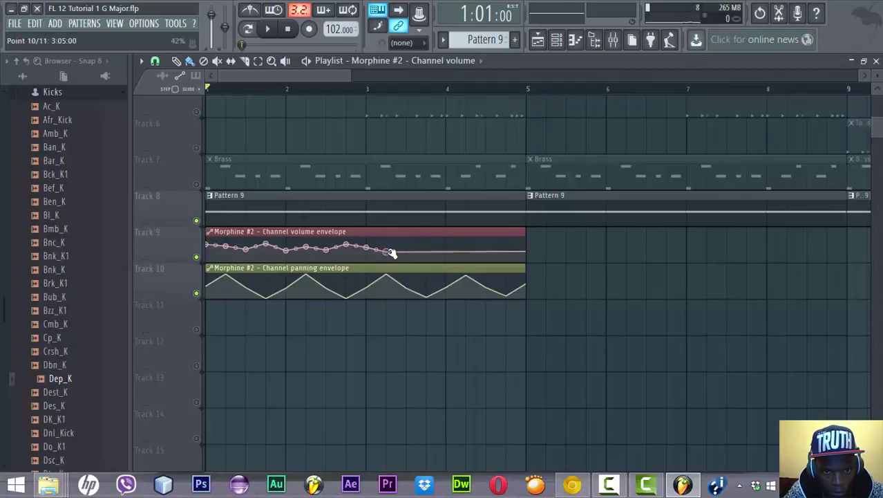
pyautogui.click(408, 247)
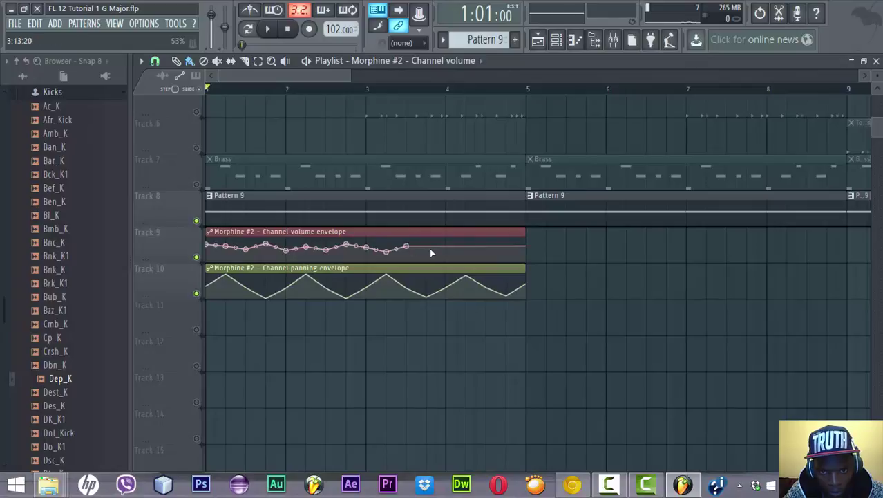
pyautogui.click(428, 250)
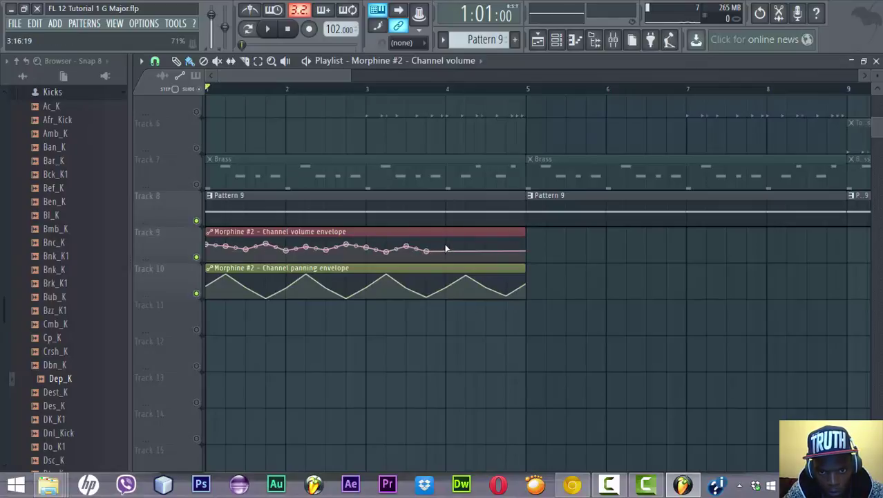
pyautogui.click(448, 247)
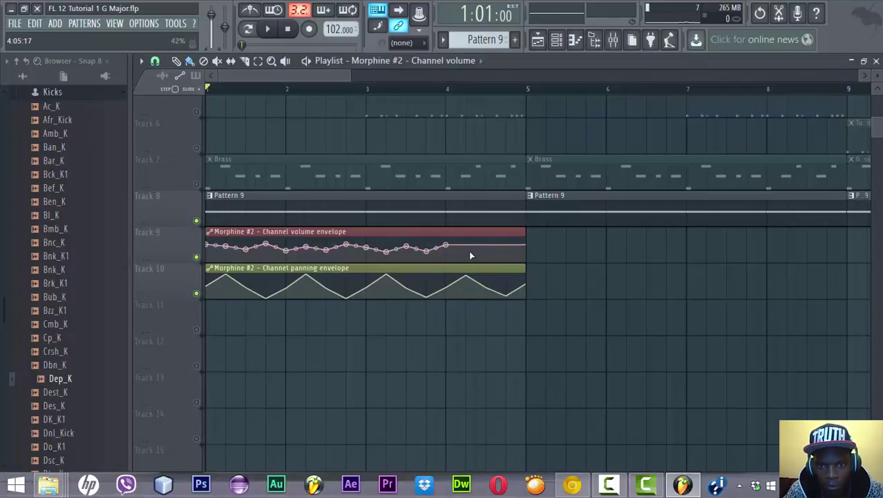
pyautogui.click(467, 251)
pyautogui.click(487, 246)
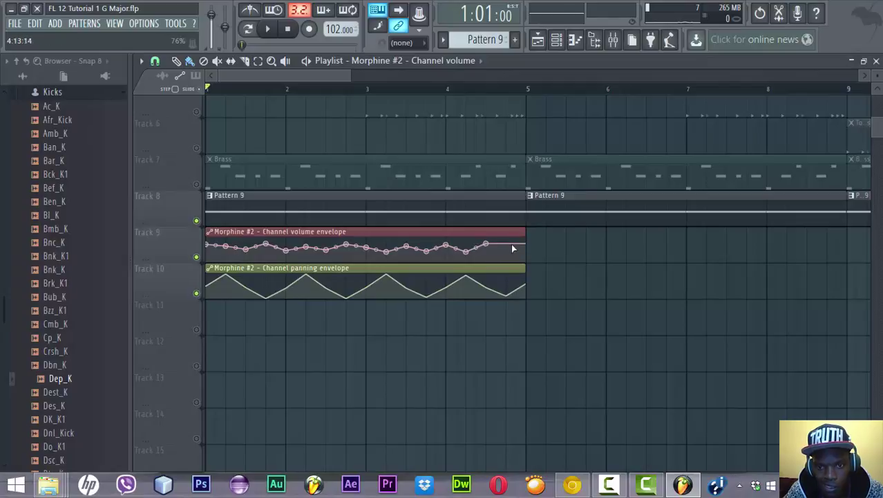
pyautogui.click(507, 244)
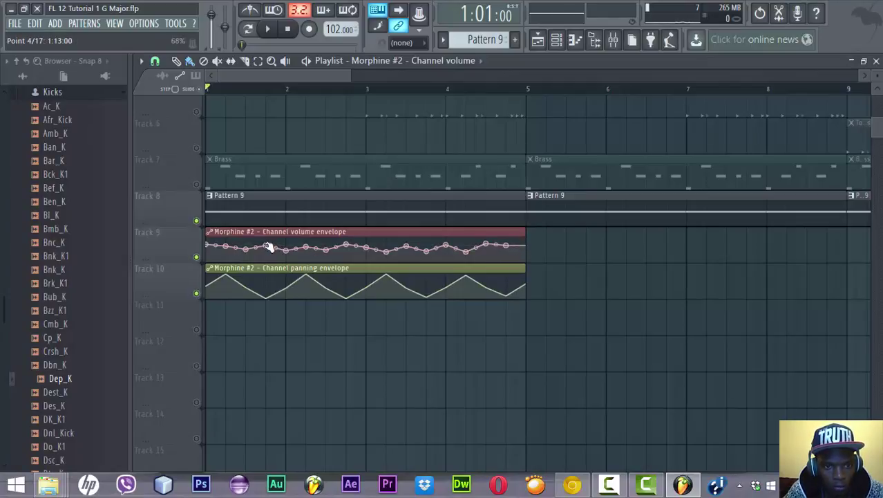
pyautogui.press('space')
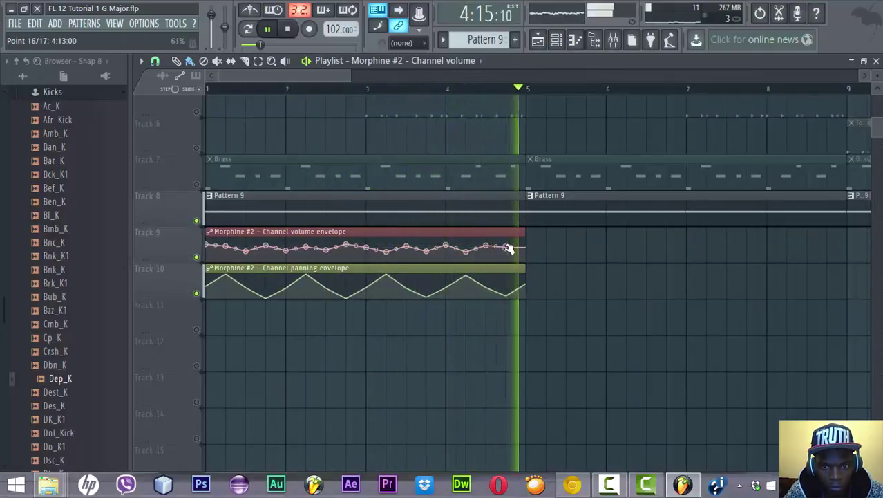
pyautogui.press('space')
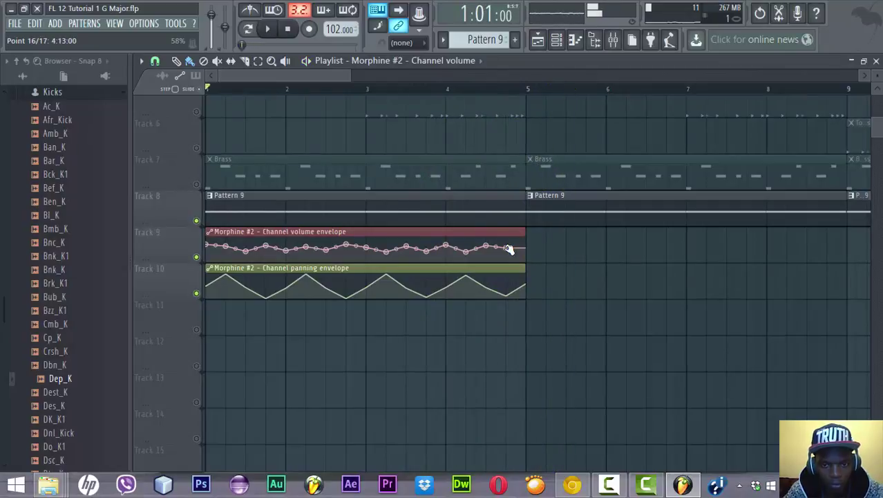
# Duplicate the Morphine #2 volume and panning envelope clips together five times so they run end to end through bar 24.
pyautogui.moveTo(349, 76); pyautogui.dragTo(475, 213)
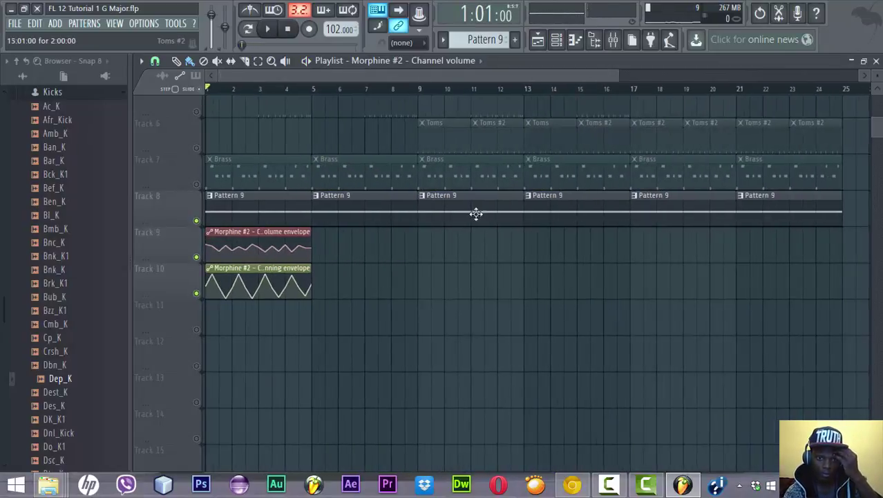
pyautogui.click(259, 61)
pyautogui.moveTo(347, 256); pyautogui.dragTo(236, 279)
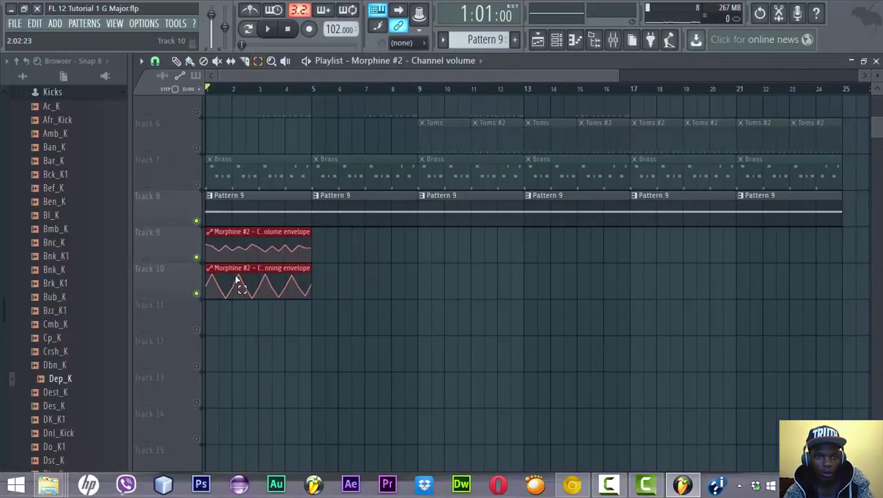
pyautogui.hotkey('ctrl', 'b')
pyautogui.hotkey('ctrl', 'b')
pyautogui.hotkey('ctrl', 'b')
pyautogui.hotkey('ctrl', 'b')
pyautogui.hotkey('ctrl', 'b')
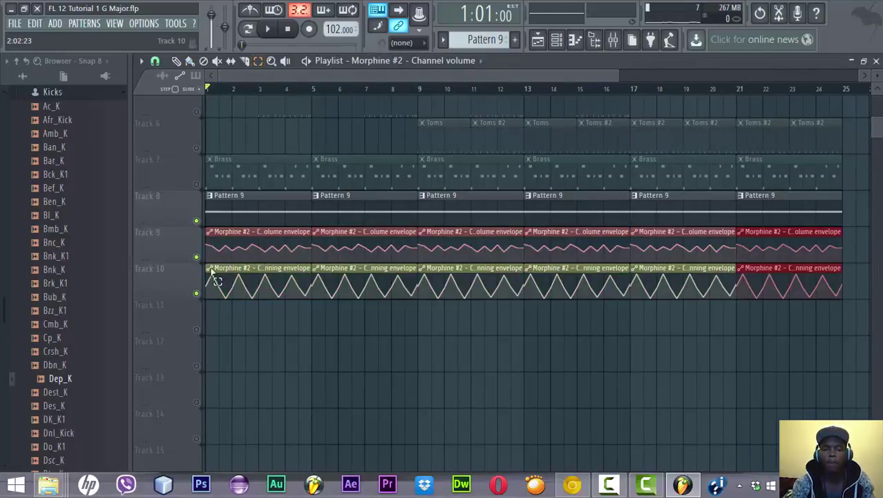
pyautogui.click(239, 332)
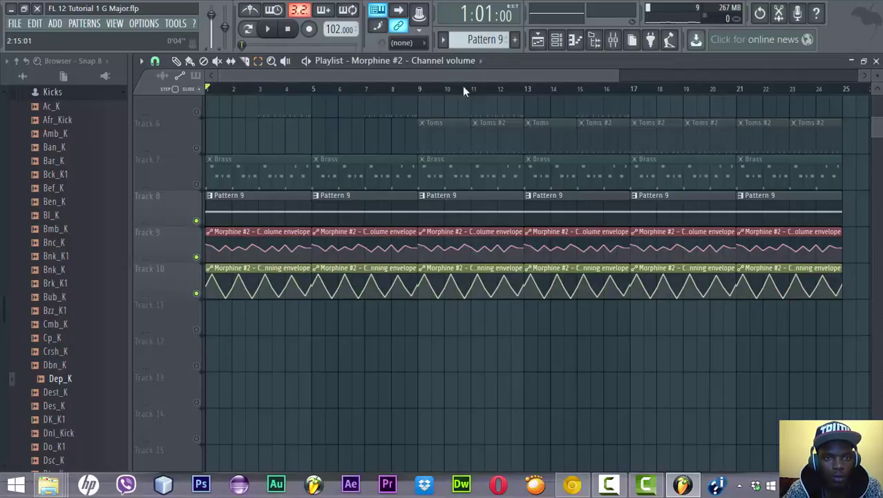
# Delete the Pattern 9 and envelope clips on Tracks 8 to 10 from bars 1 to 16, and re-enable all playlist tracks.
pyautogui.moveTo(620, 77); pyautogui.dragTo(857, 76)
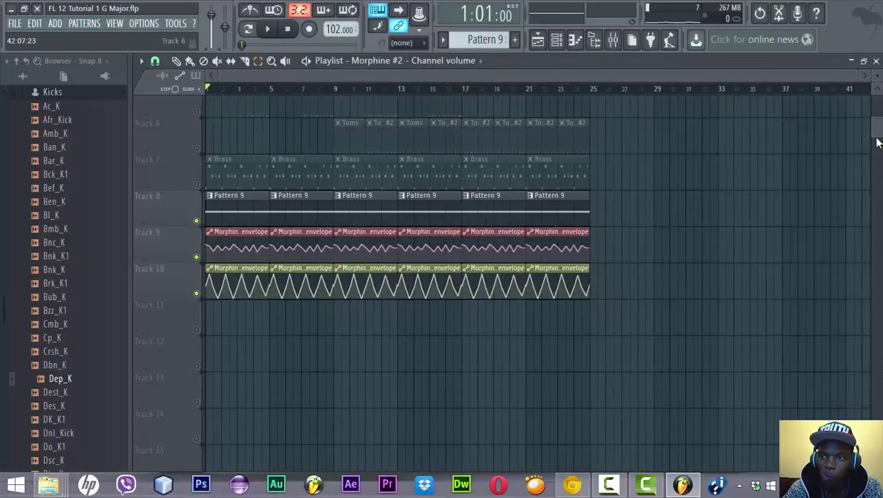
pyautogui.scroll(4, 878, 131)
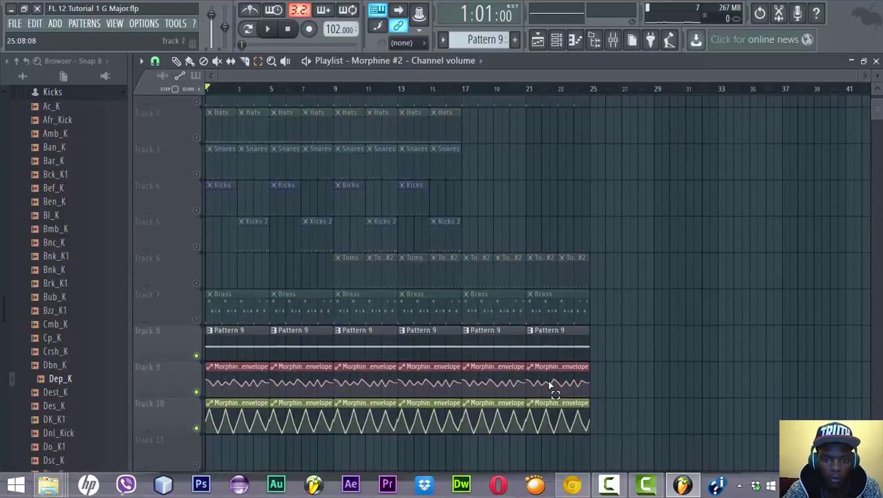
pyautogui.moveTo(440, 436); pyautogui.dragTo(225, 350)
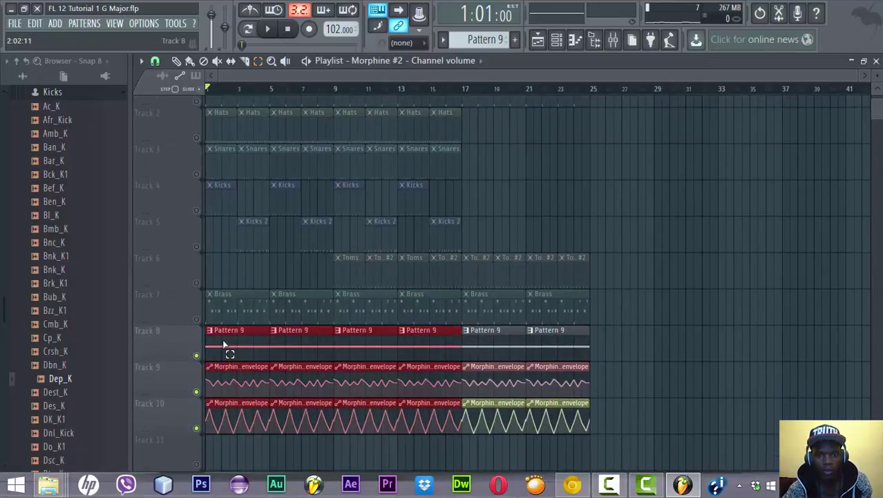
pyautogui.press('Delete')
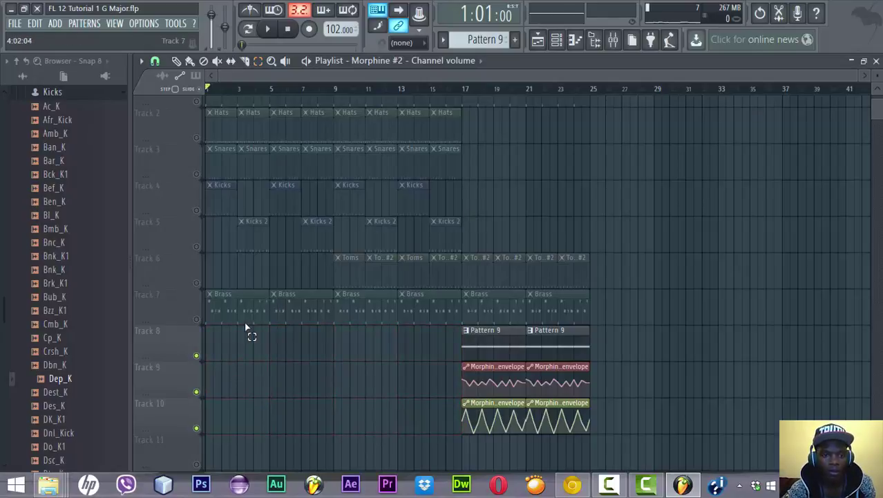
pyautogui.click(196, 247)
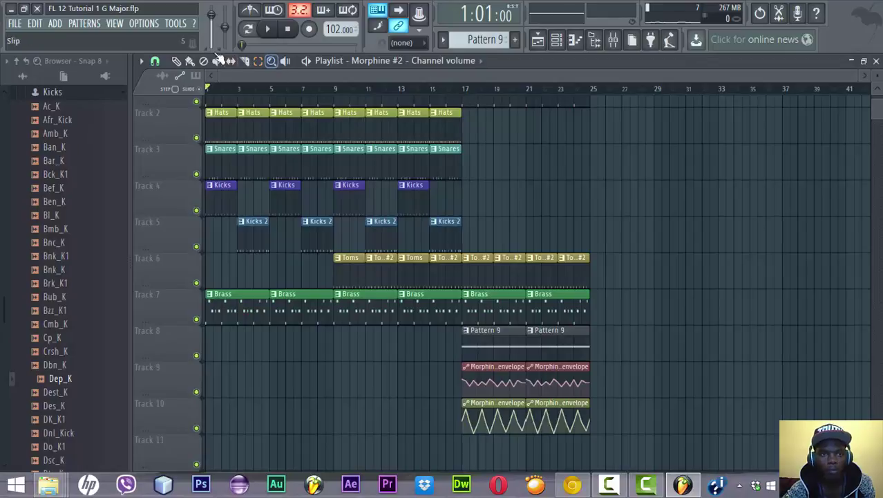
# Play the arrangement from bar 17 and turn down the Morphine channel's volume while listening.
pyautogui.click(467, 92)
pyautogui.press('space')
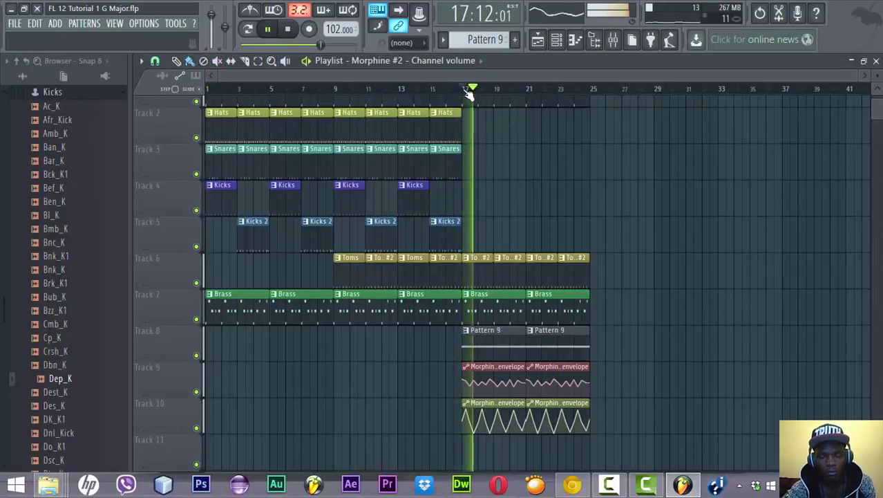
pyautogui.click(566, 41)
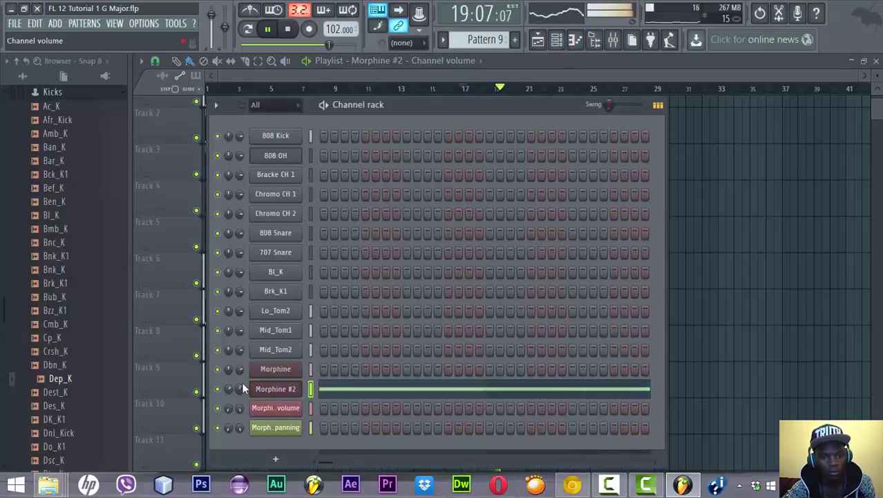
pyautogui.moveTo(239, 370); pyautogui.dragTo(240, 379)
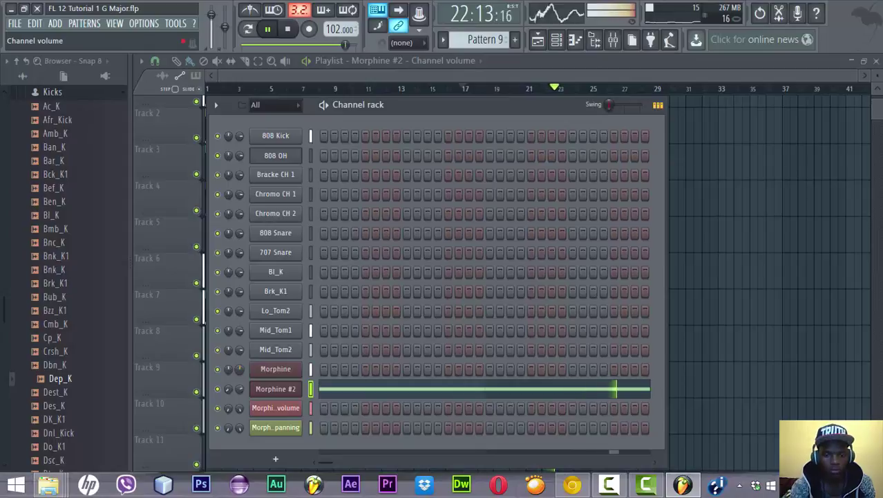
pyautogui.press('XF86AudioLowerVolume')
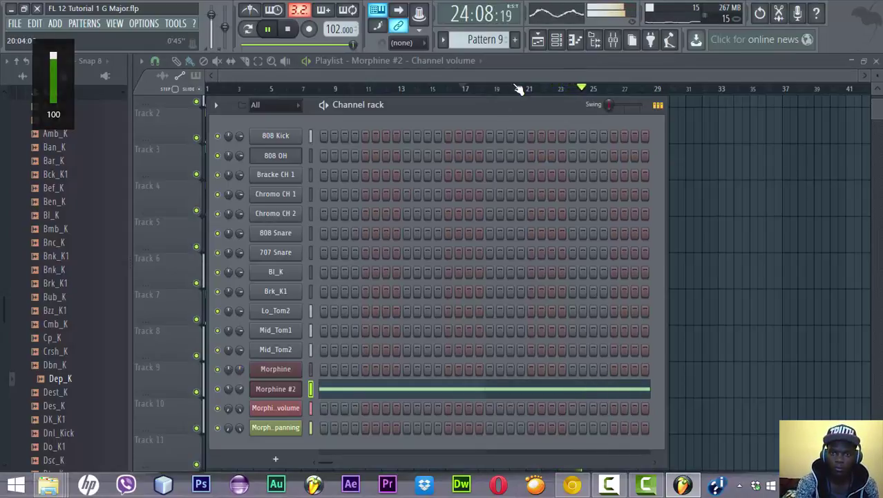
pyautogui.press('F6')
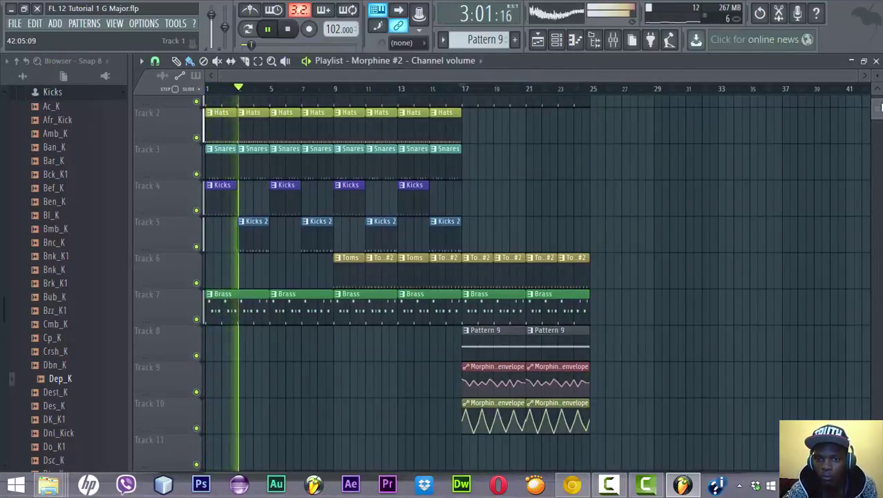
# Add a Kicks 2 clip at bar 23 on Track 5 and a Kicks clip at bar 21 on Track 4.
pyautogui.scroll(2, 880, 107)
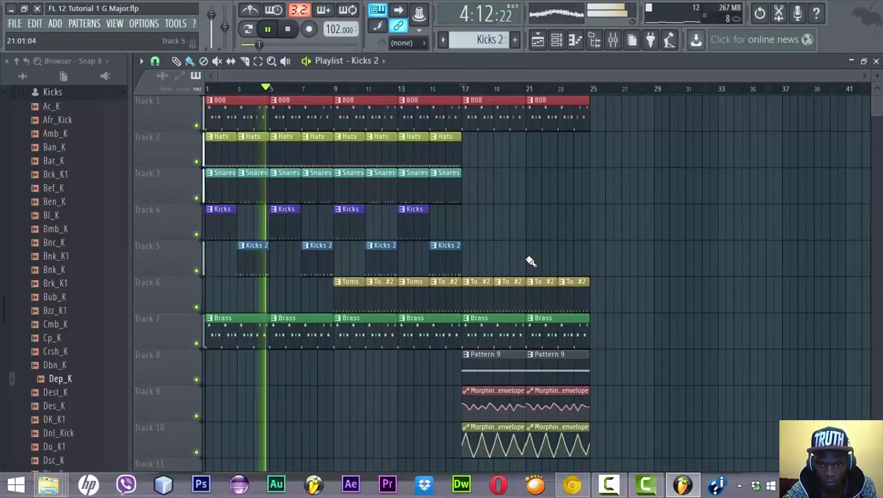
pyautogui.click(564, 267)
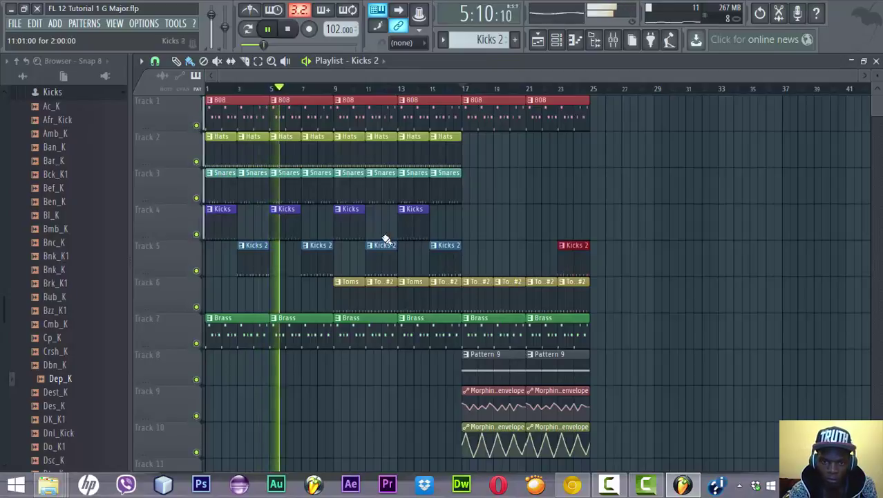
pyautogui.click(406, 222)
pyautogui.click(534, 229)
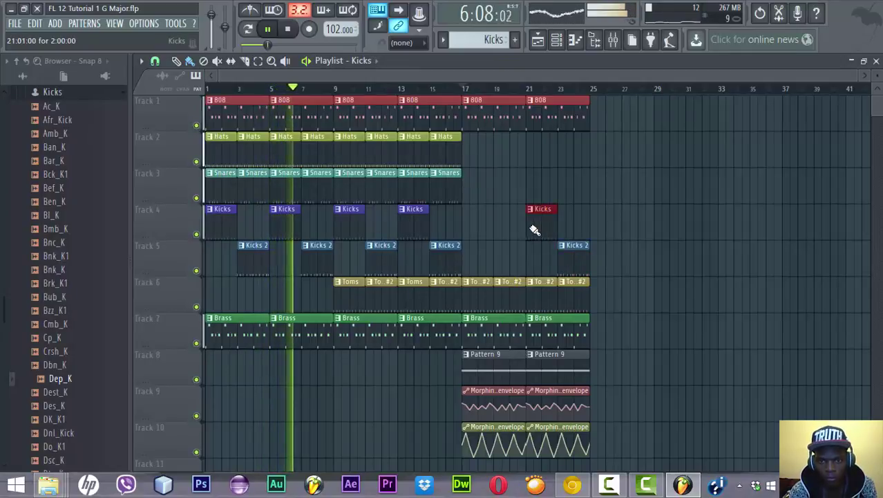
# Add Snares clips on Track 3 and Hats clips on Track 2 at bars 21 and 23.
pyautogui.click(450, 192)
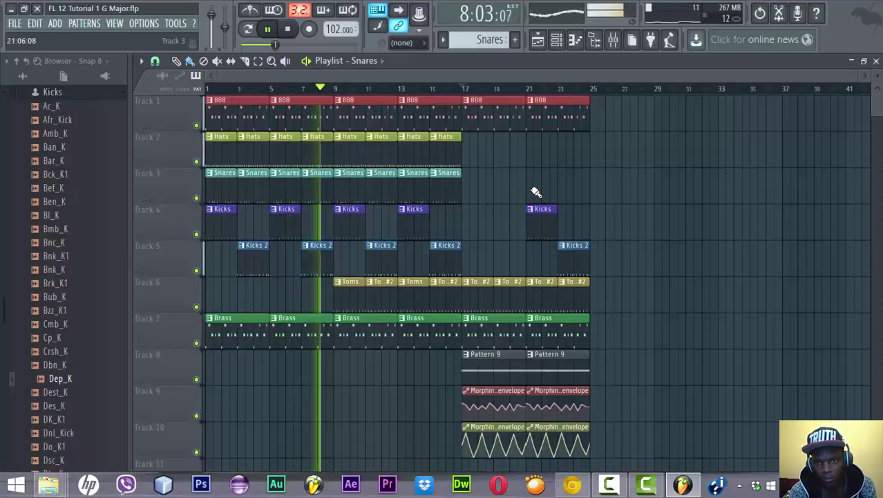
pyautogui.click(533, 194)
pyautogui.click(565, 197)
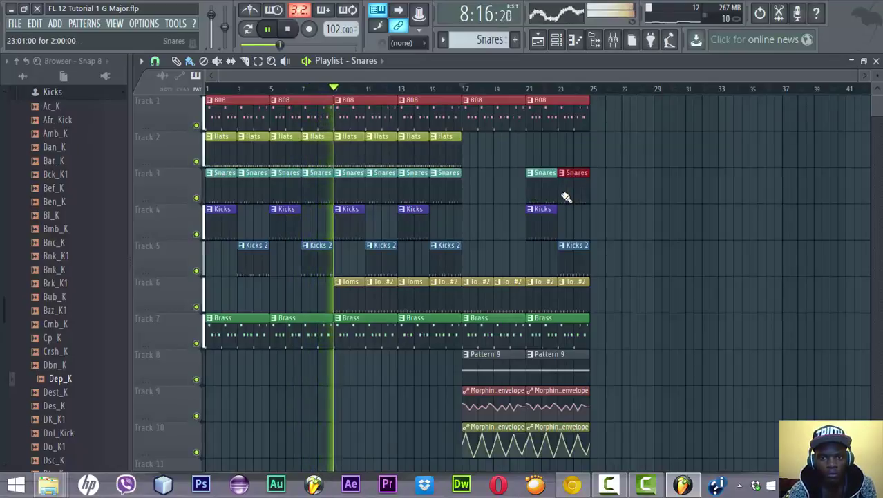
pyautogui.click(454, 156)
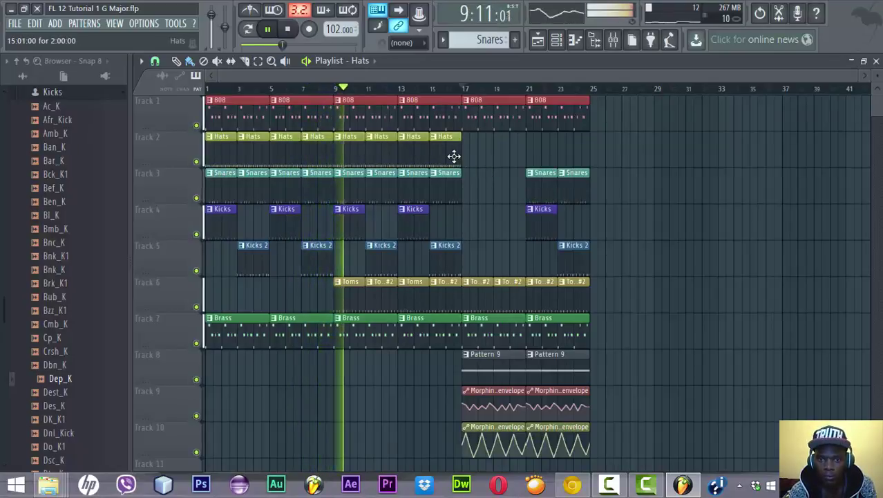
pyautogui.click(535, 164)
pyautogui.click(570, 165)
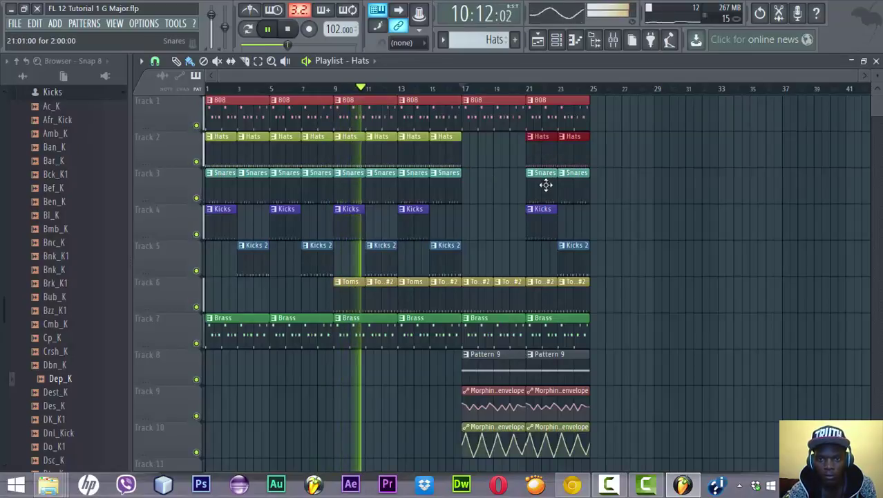
# Add a Snares clip at bar 19 on Track 3, keeping bars 17 and 18 empty, and save the project.
pyautogui.click(453, 192)
pyautogui.click(481, 195)
pyautogui.click(502, 194)
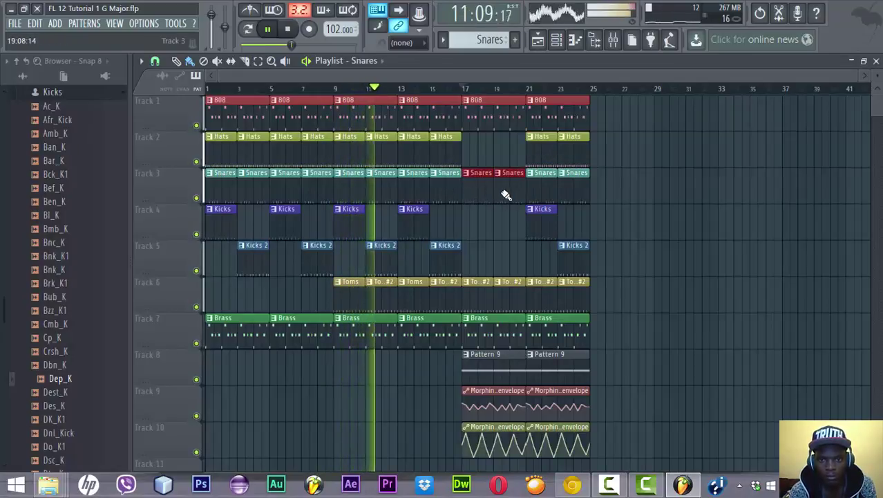
pyautogui.rightClick(482, 197)
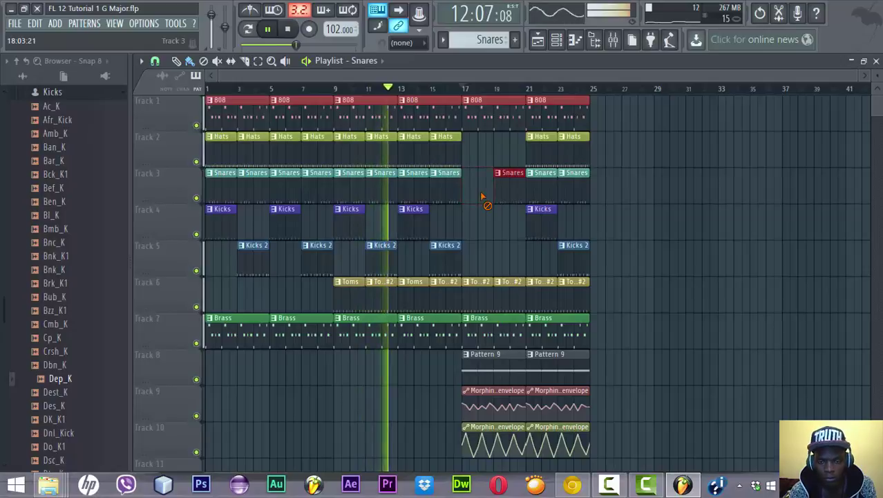
pyautogui.hotkey('ctrl', 's')
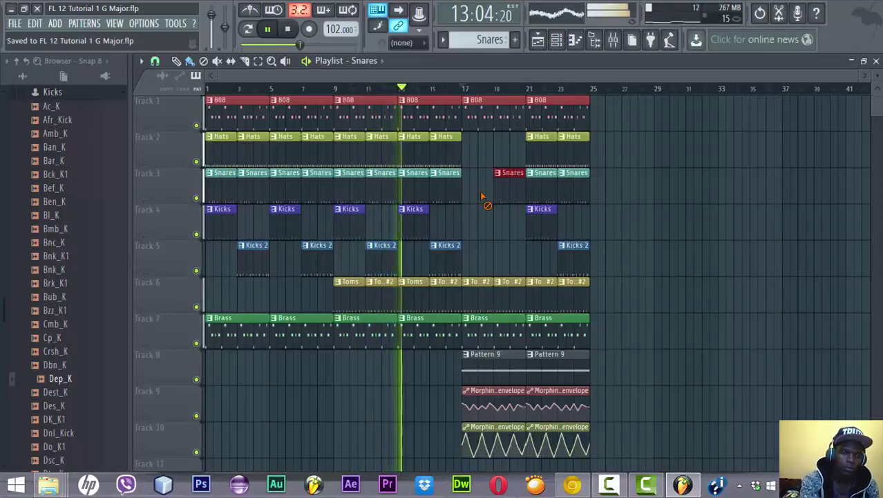
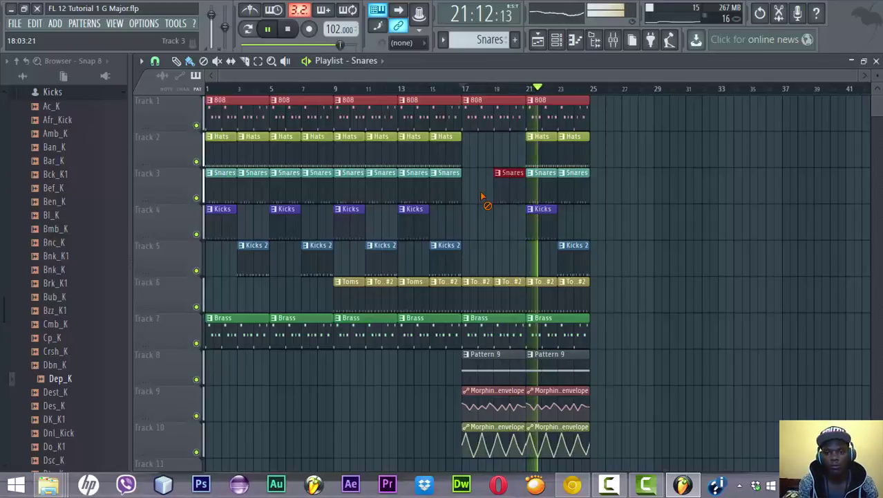
# Lower the Morphine channel's volume to 41% and stop playback.
pyautogui.click(557, 40)
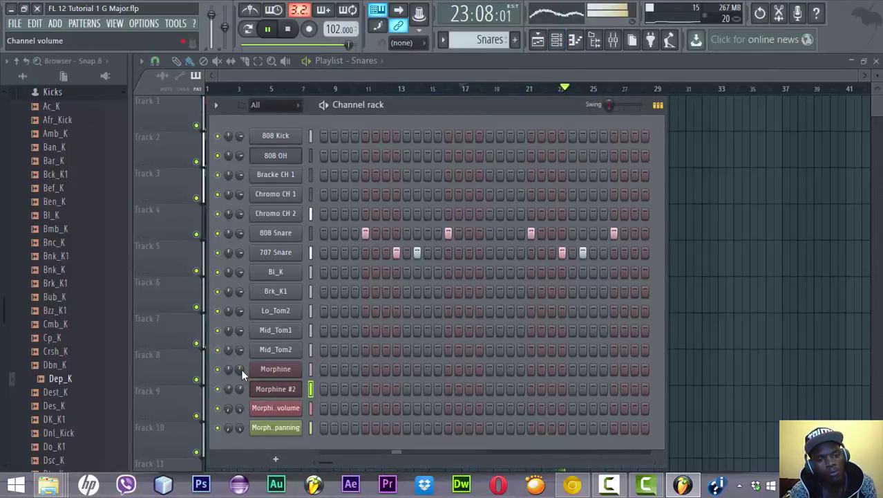
pyautogui.moveTo(239, 369); pyautogui.dragTo(239, 395)
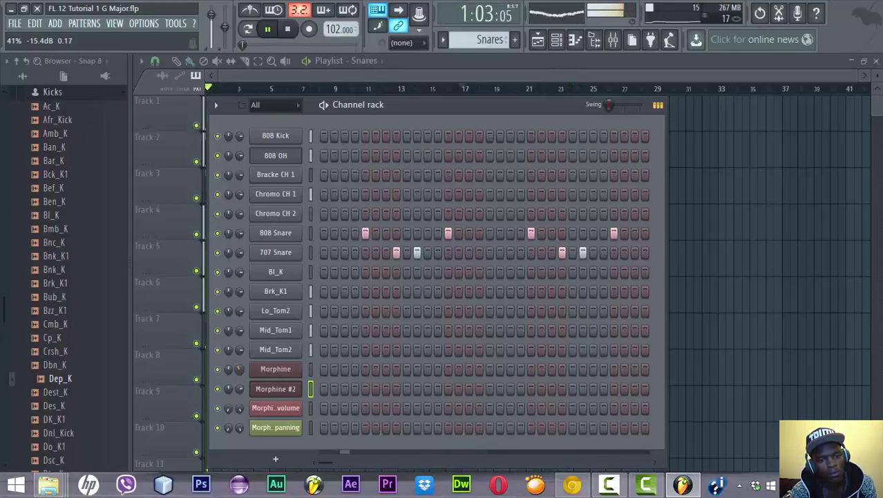
pyautogui.press('space')
# Reset the Morphine channel's volume to its default and play the song briefly from bar 17.
pyautogui.rightClick(241, 368)
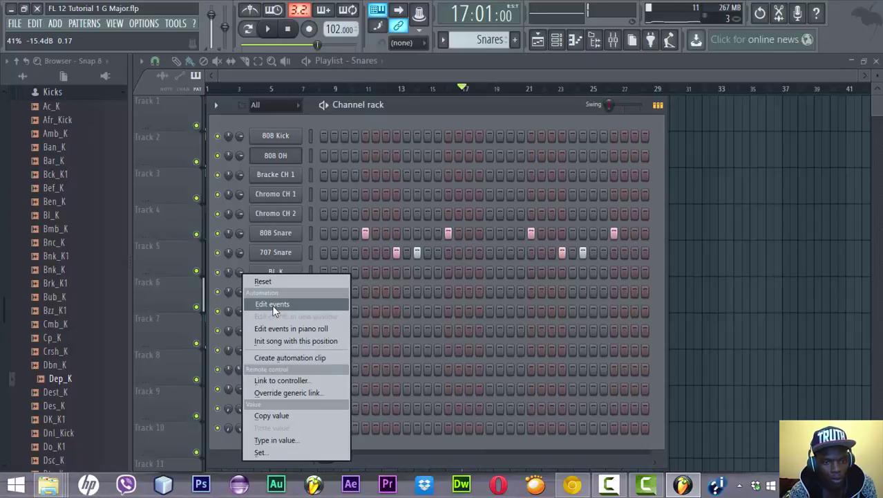
pyautogui.click(281, 284)
pyautogui.press('space')
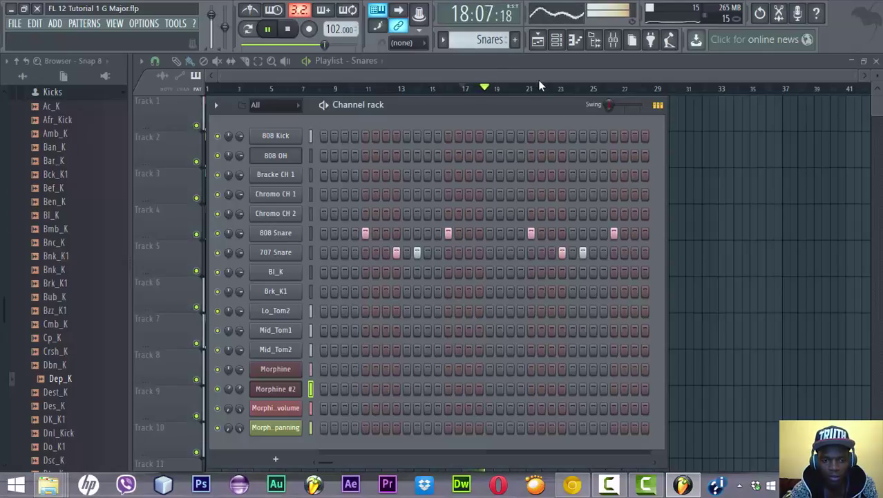
pyautogui.press('space')
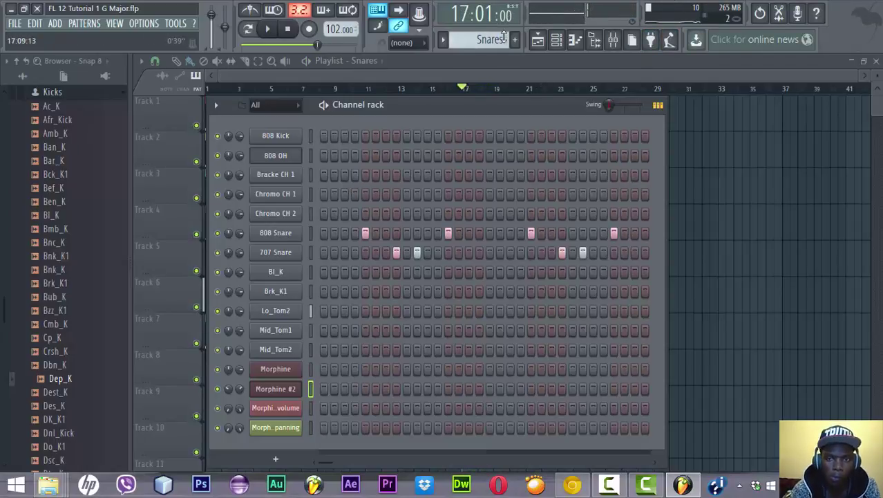
# Set the master level of Pattern 9's Morphine #2 synth to 3.5 dB and play the song from bar 17.
pyautogui.click(587, 76)
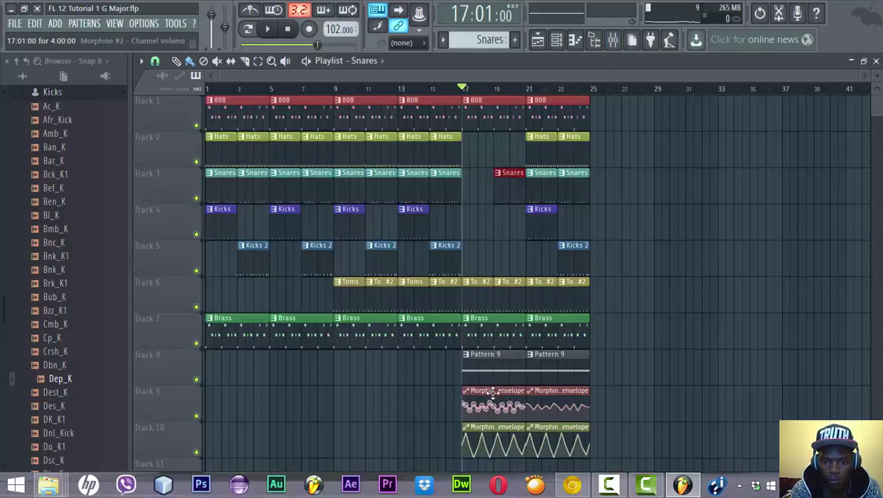
pyautogui.doubleClick(506, 358)
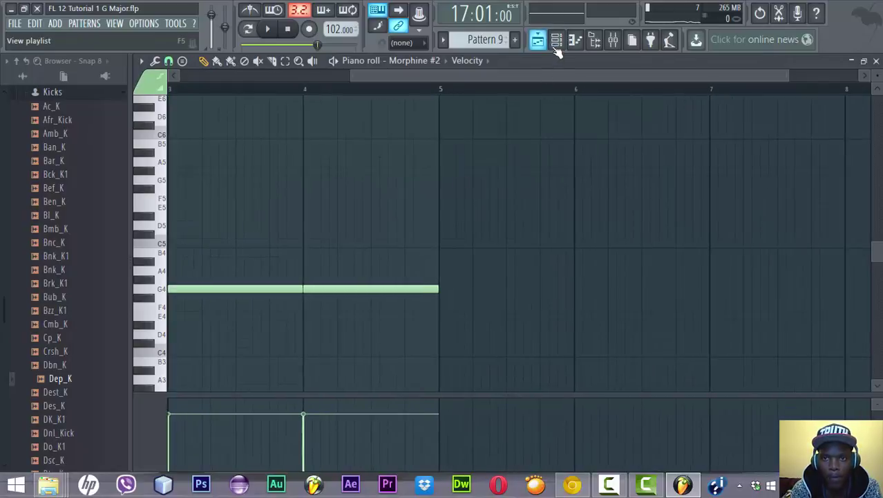
pyautogui.click(556, 41)
pyautogui.click(276, 389)
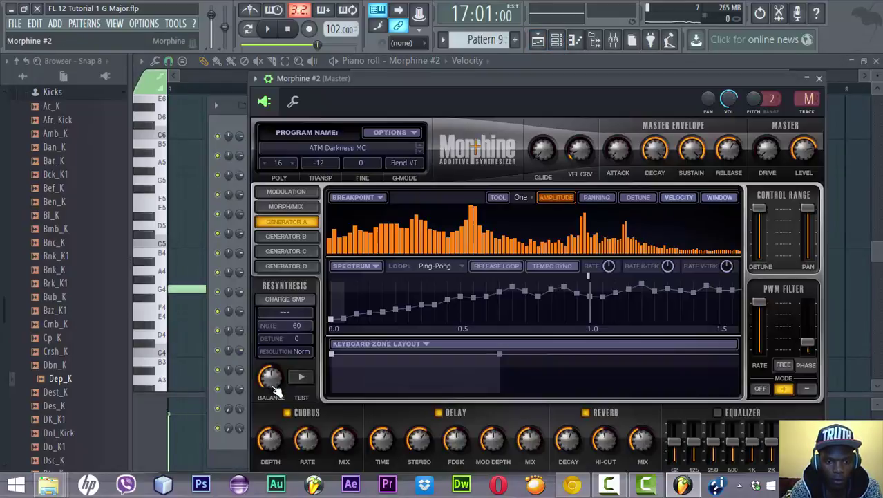
pyautogui.moveTo(804, 142); pyautogui.dragTo(804, 142)
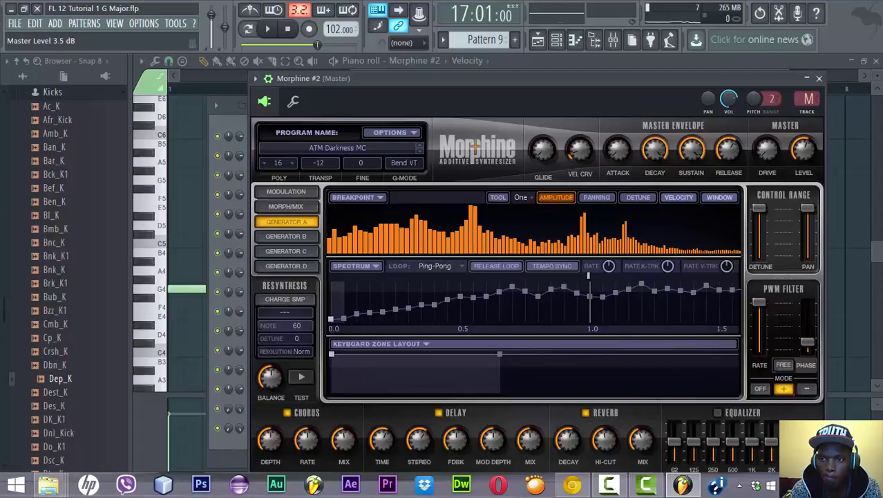
pyautogui.press('space')
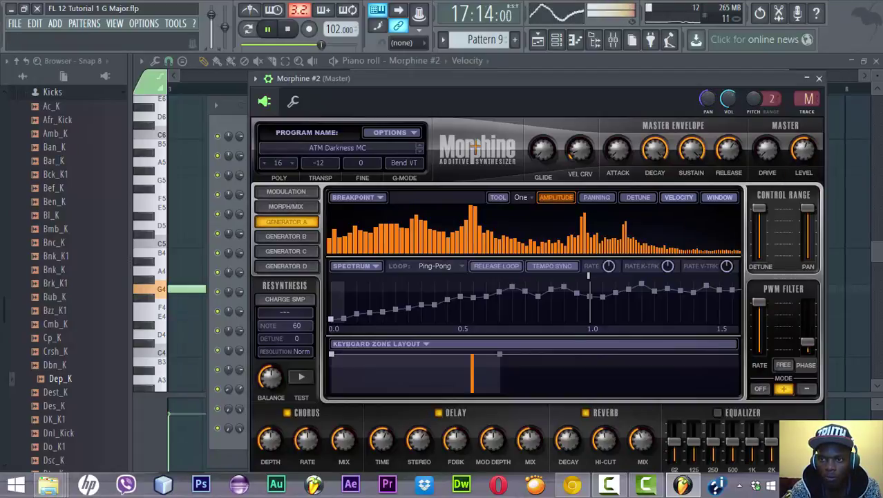
# Fine-tune the master level of the Morphine #2 synth during playback, close its window and stop playback.
pyautogui.moveTo(804, 147); pyautogui.dragTo(803, 148)
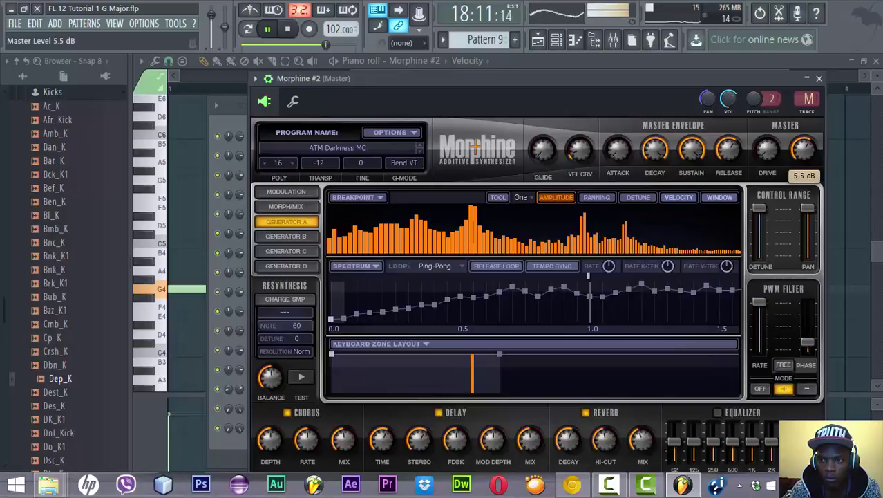
pyautogui.moveTo(804, 148); pyautogui.dragTo(803, 151)
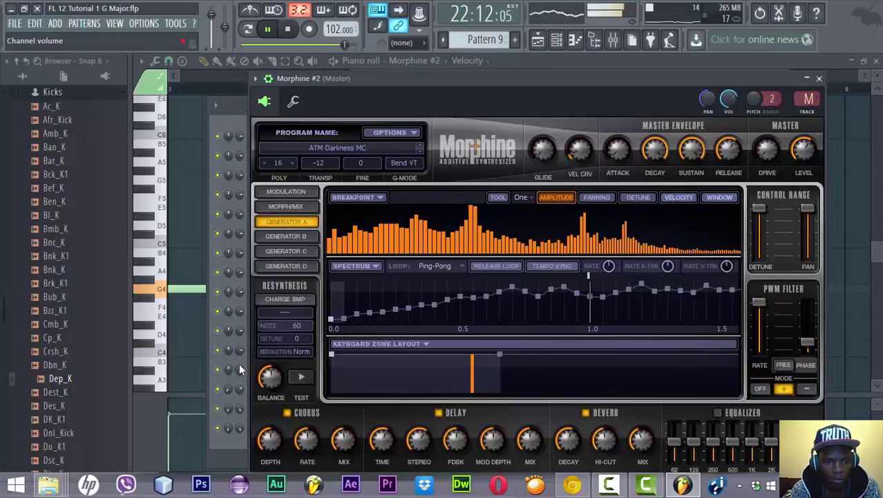
pyautogui.click(238, 369)
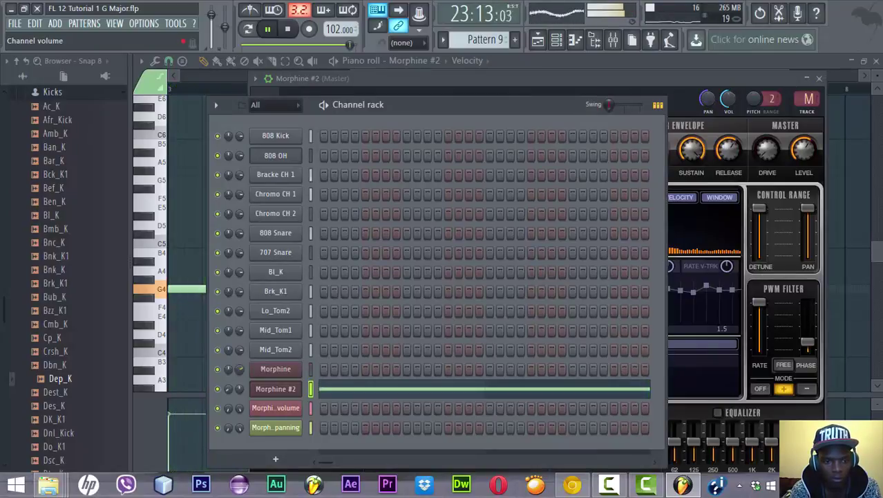
pyautogui.scroll(-3, 239, 369)
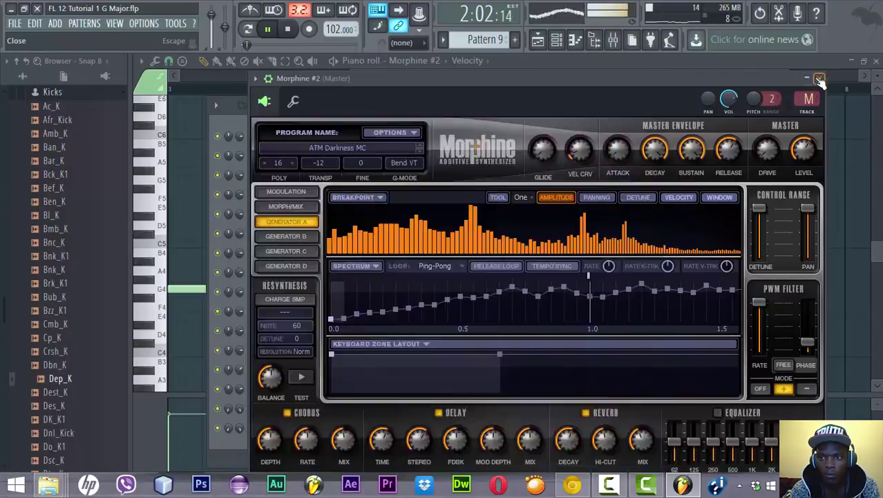
pyautogui.click(819, 79)
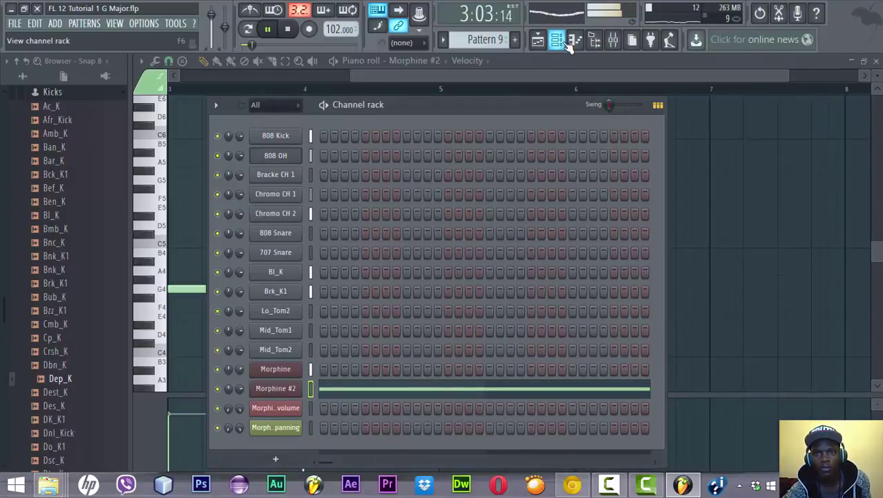
pyautogui.press('space')
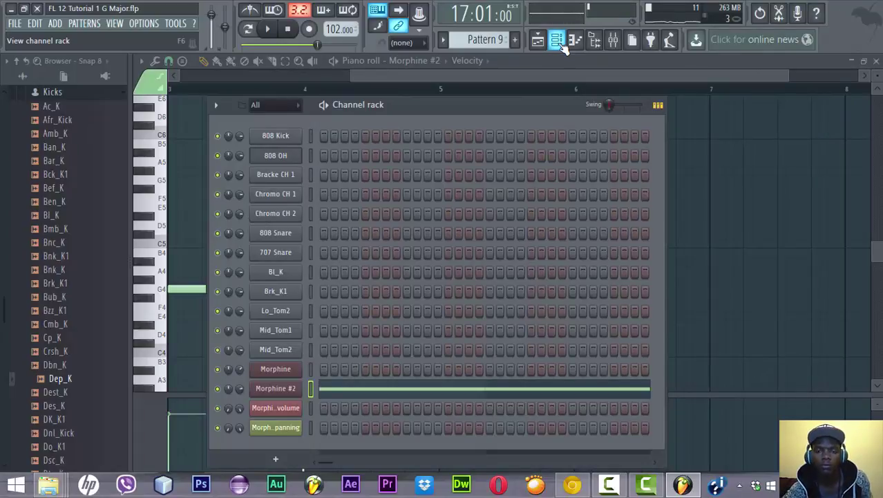
# Open the 808 pattern from the playlist and copy the 808 Kick channel's notes in the channel rack.
pyautogui.click(561, 43)
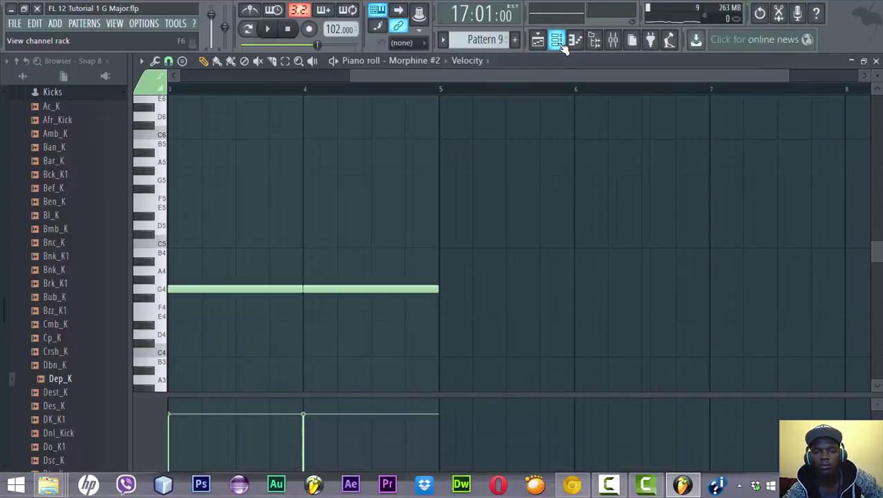
pyautogui.click(539, 48)
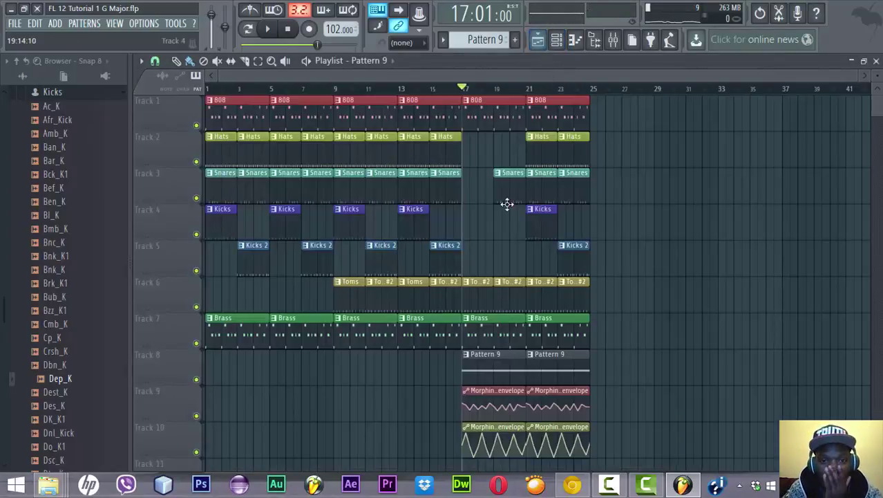
pyautogui.doubleClick(294, 121)
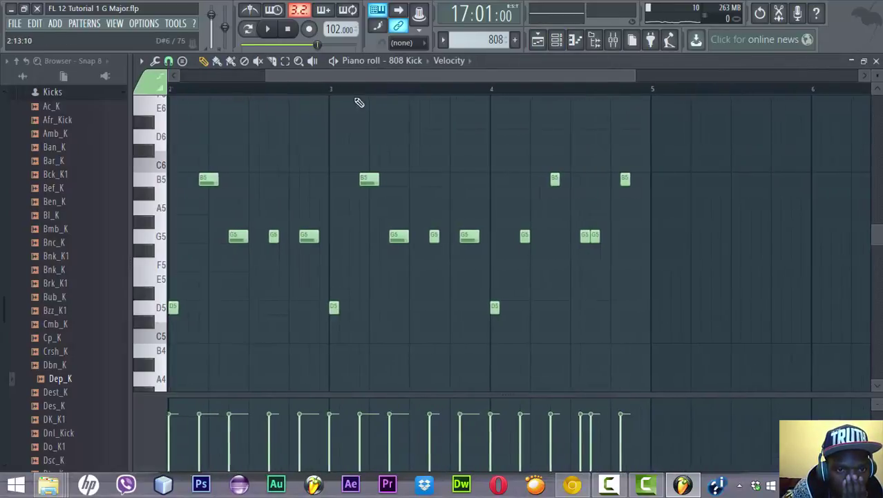
pyautogui.click(559, 41)
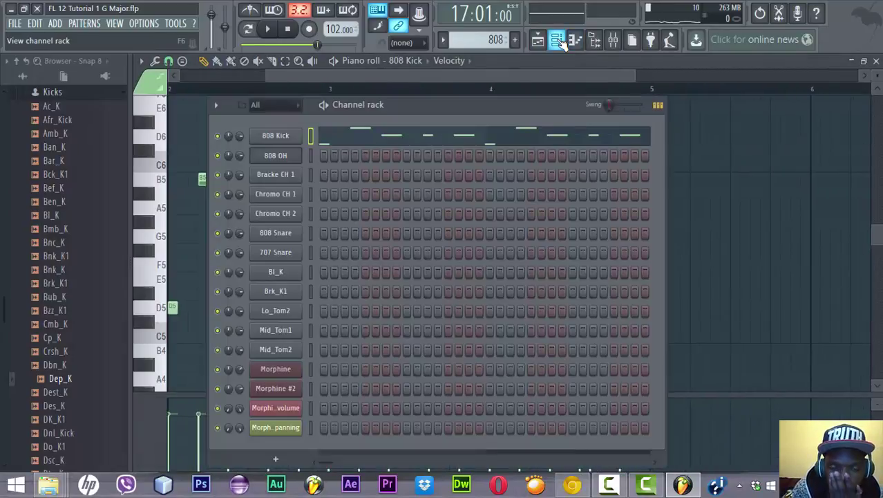
pyautogui.rightClick(291, 140)
pyautogui.moveTo(361, 141)
pyautogui.click(391, 147)
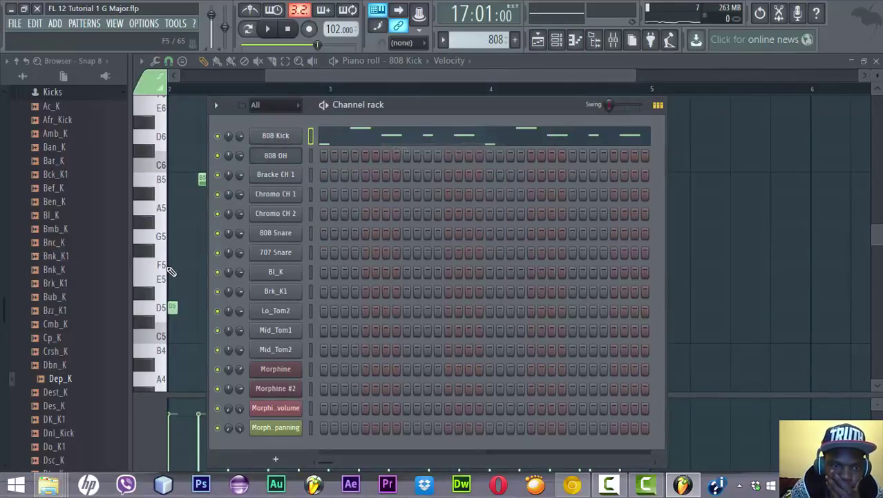
# Add the Crsh_K kick sample as a new channel at the end of the channel rack.
pyautogui.moveTo(34, 352); pyautogui.dragTo(62, 356)
pyautogui.moveTo(272, 452); pyautogui.dragTo(270, 442)
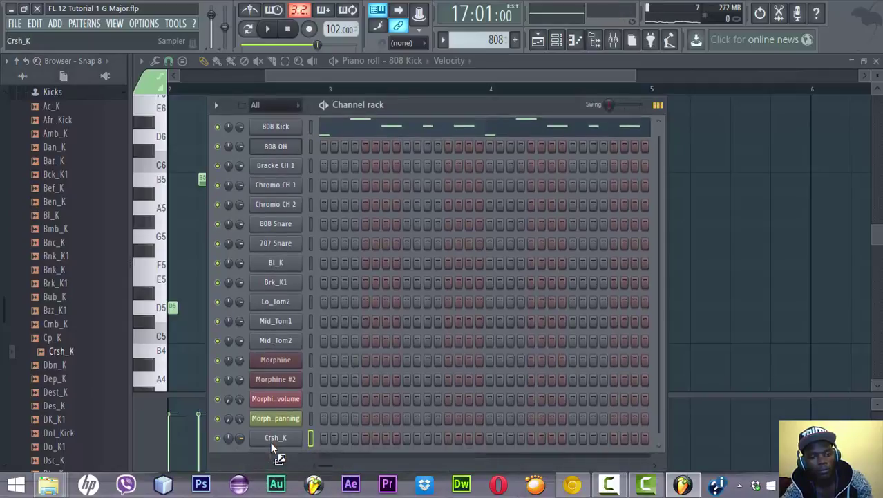
pyautogui.rightClick(291, 437)
pyautogui.moveTo(326, 430)
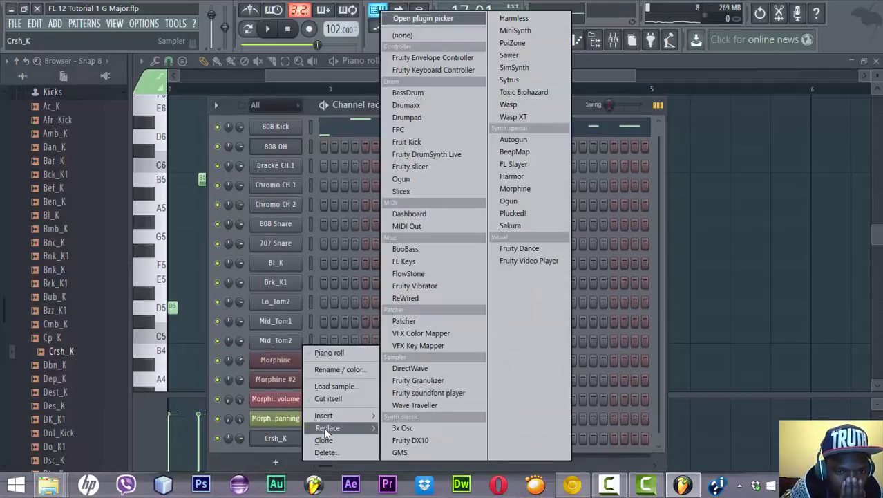
pyautogui.click(86, 364)
pyautogui.moveTo(48, 484)
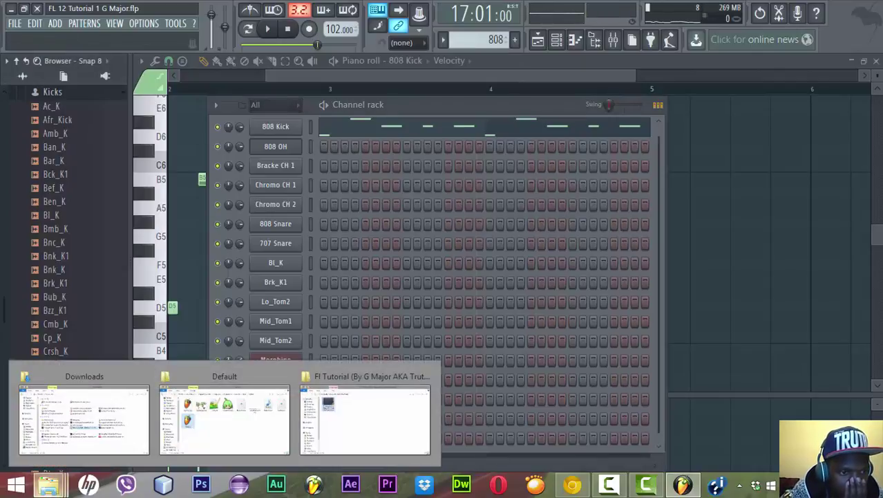
# Find the JrBass preset in the browser and load it in place of the Crsh_K channel.
pyautogui.scroll(4, 62, 277)
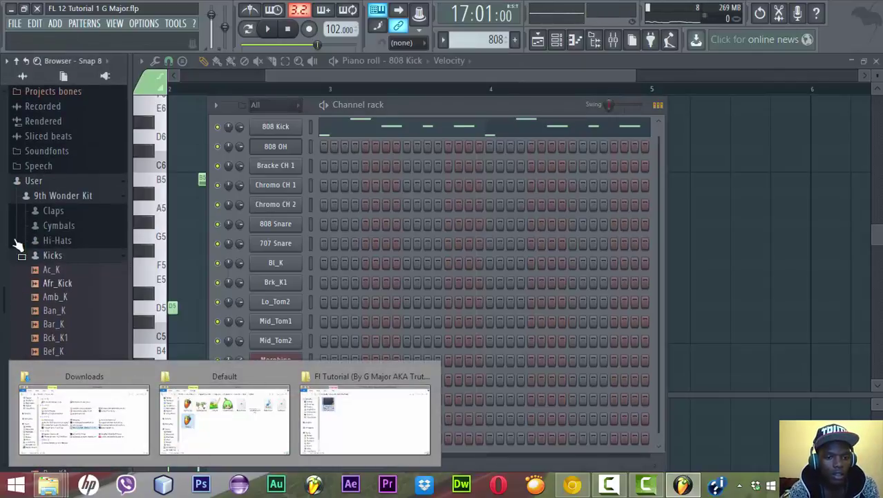
pyautogui.scroll(10, 18, 233)
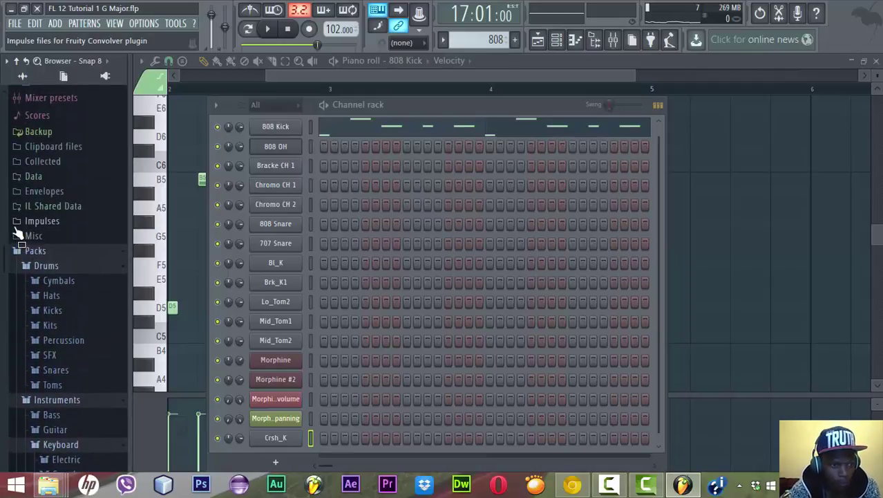
pyautogui.scroll(15, 19, 234)
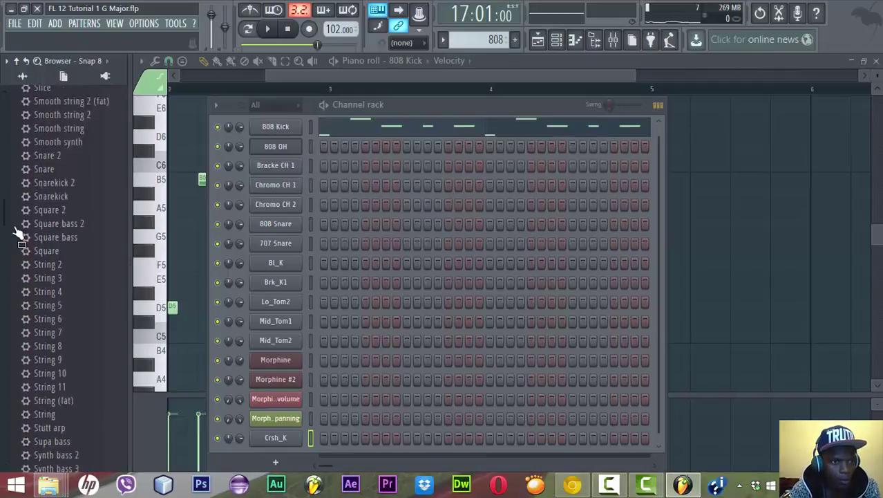
pyautogui.scroll(15, 18, 234)
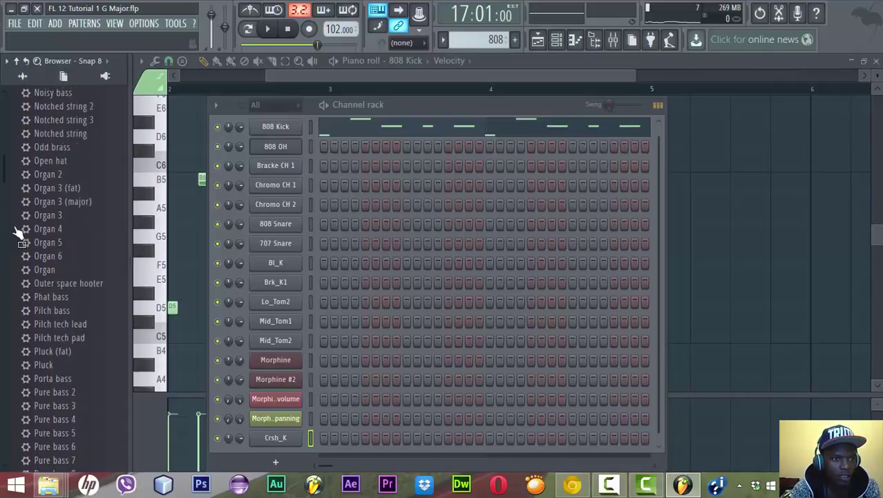
pyautogui.scroll(8, 18, 234)
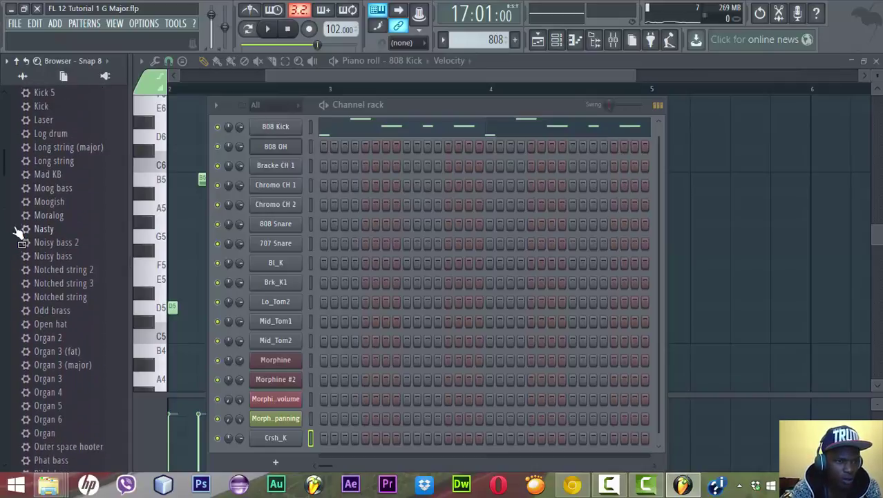
pyautogui.scroll(8, 19, 233)
pyautogui.scroll(10, 19, 233)
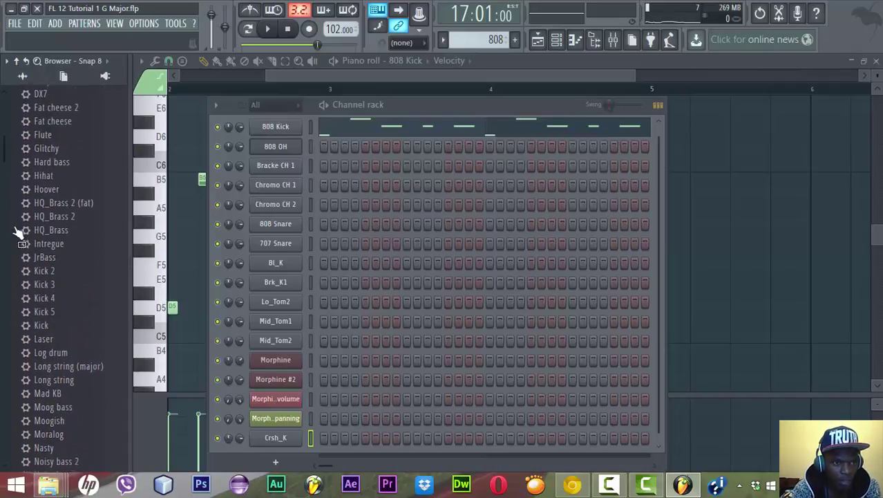
pyautogui.scroll(8, 18, 233)
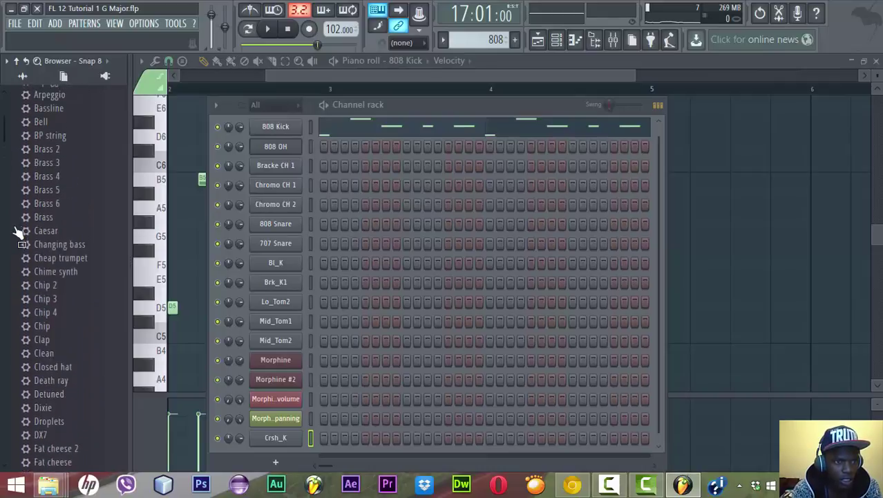
pyautogui.scroll(-6, 19, 233)
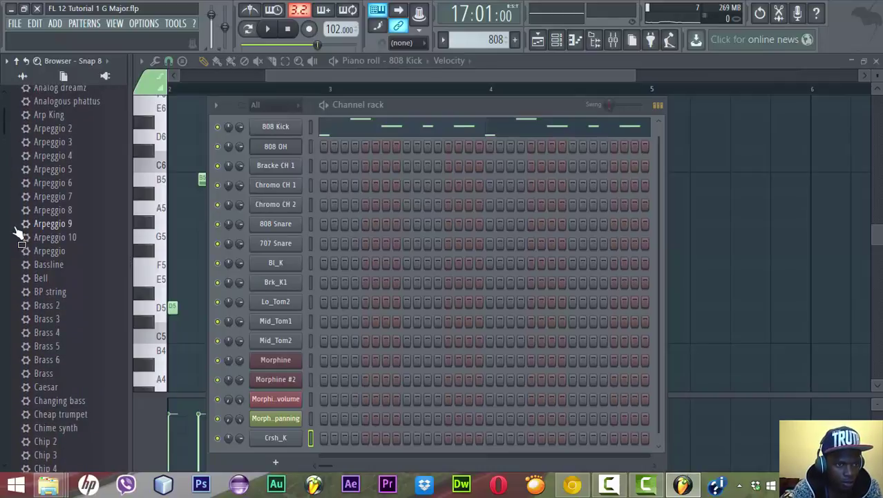
pyautogui.scroll(-7, 18, 234)
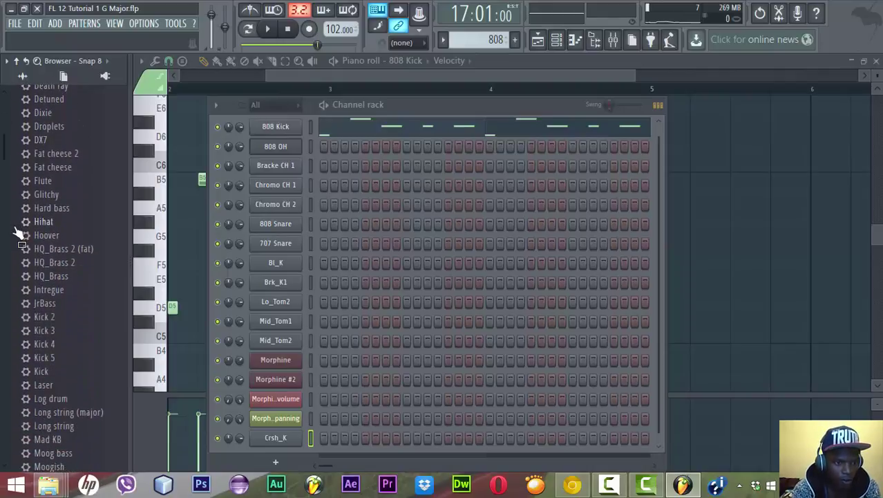
pyautogui.scroll(-6, 19, 234)
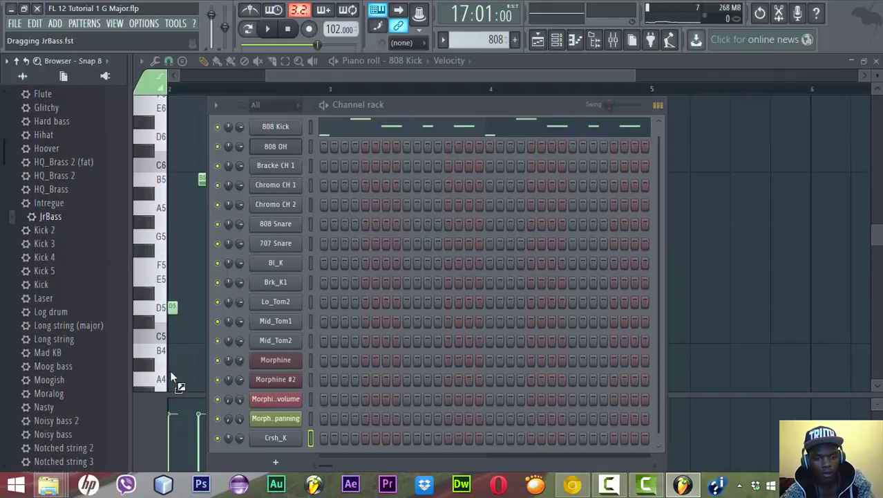
pyautogui.moveTo(171, 375); pyautogui.dragTo(271, 440)
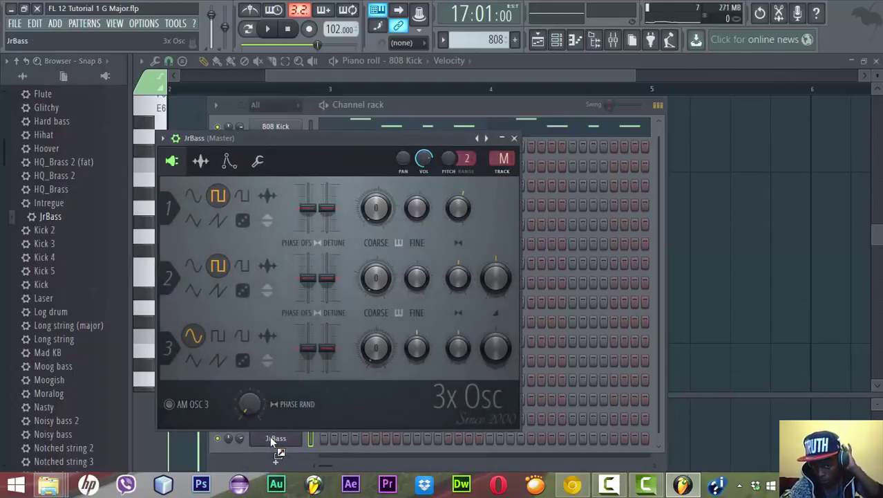
# Switch to the empty Pattern 10, paste the copied 808 Kick notes into the JrBass channel and start playback.
pyautogui.click(465, 106)
pyautogui.scroll(-1, 496, 40)
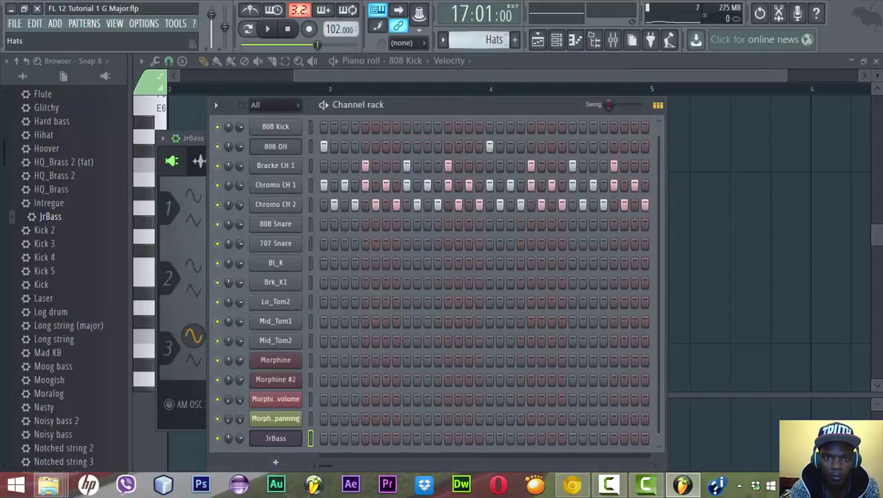
pyautogui.scroll(-3, 491, 40)
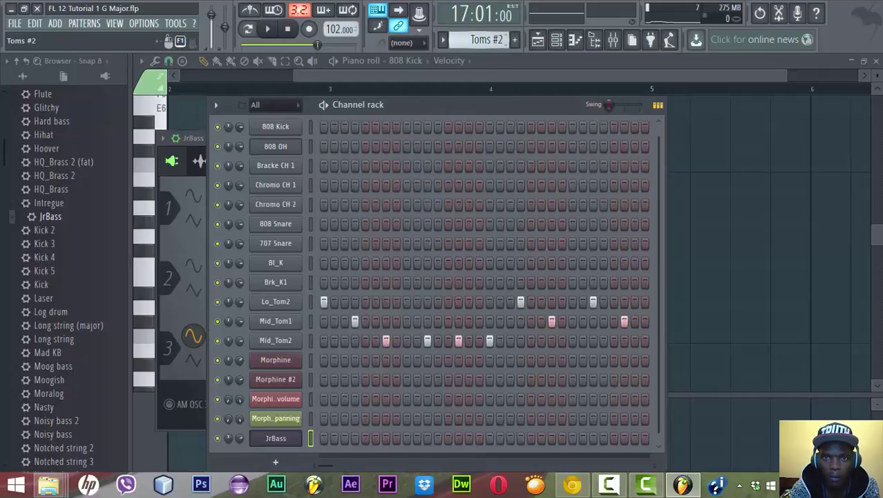
pyautogui.scroll(-1, 485, 39)
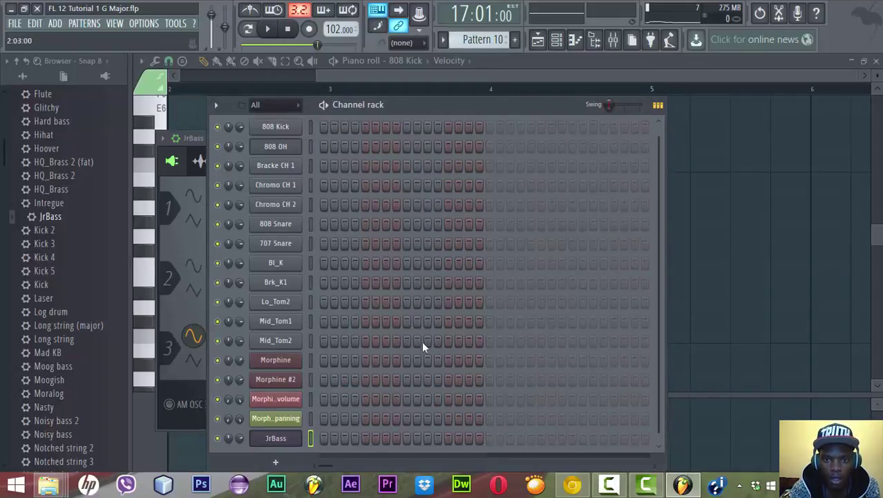
pyautogui.rightClick(297, 442)
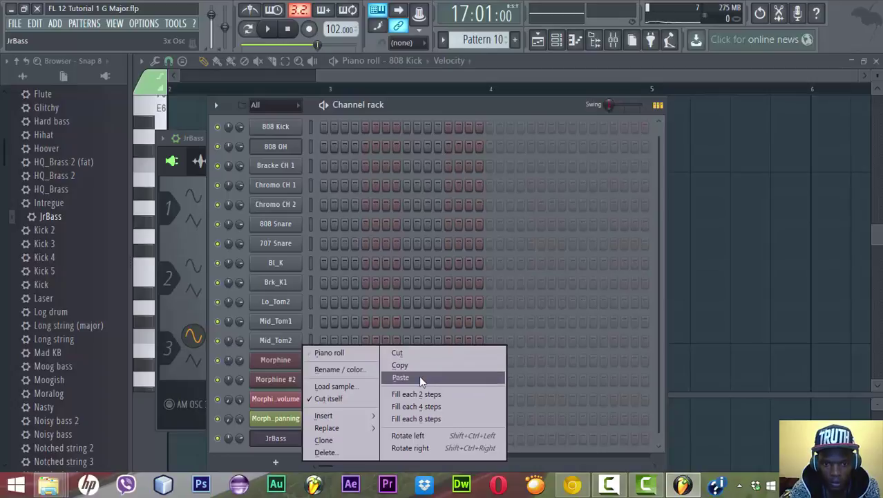
pyautogui.click(419, 375)
pyautogui.press('space')
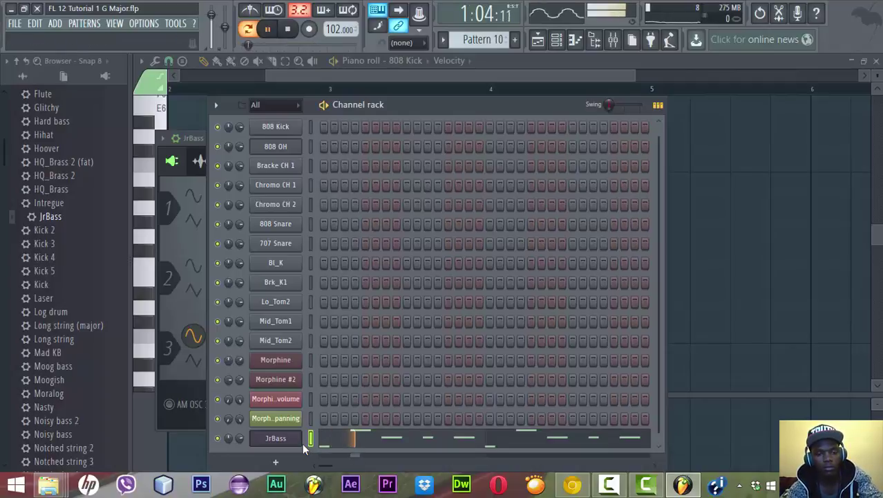
# Open the JrBass synth and set oscillators 1 and 2 to sine waves.
pyautogui.click(289, 443)
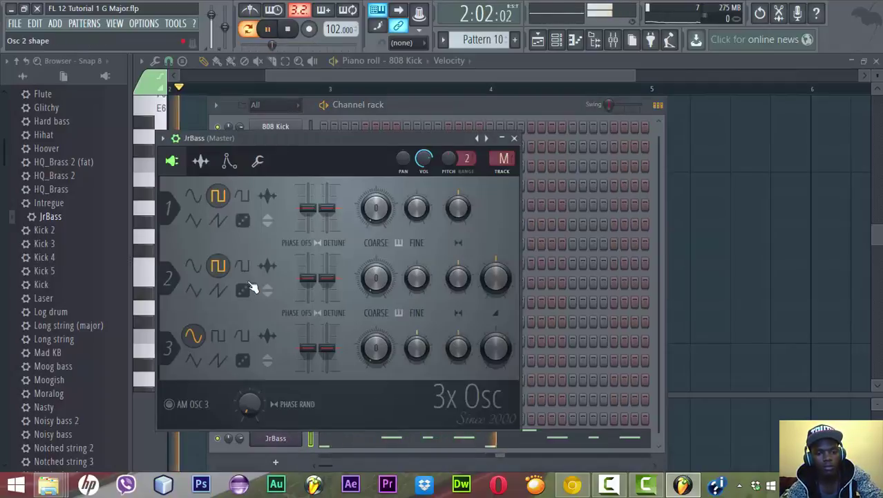
pyautogui.click(194, 196)
pyautogui.click(195, 265)
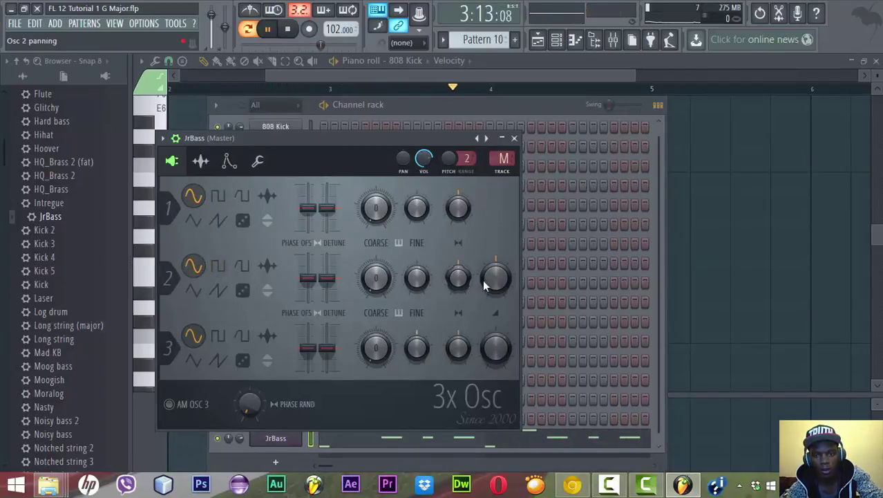
# Balance the JrBass oscillators by adjusting the mix levels of oscillators 2 and 3 and panning oscillator 1 about 5% left.
pyautogui.moveTo(495, 277); pyautogui.dragTo(495, 332)
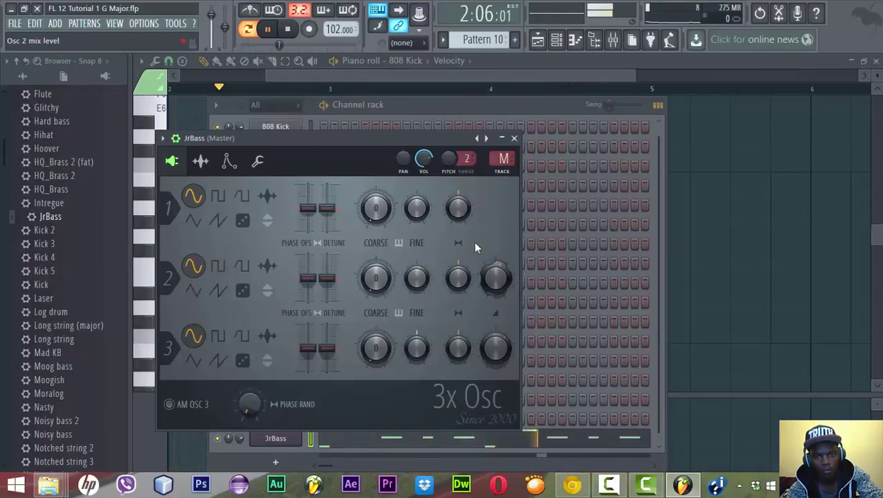
pyautogui.moveTo(458, 215); pyautogui.dragTo(459, 210)
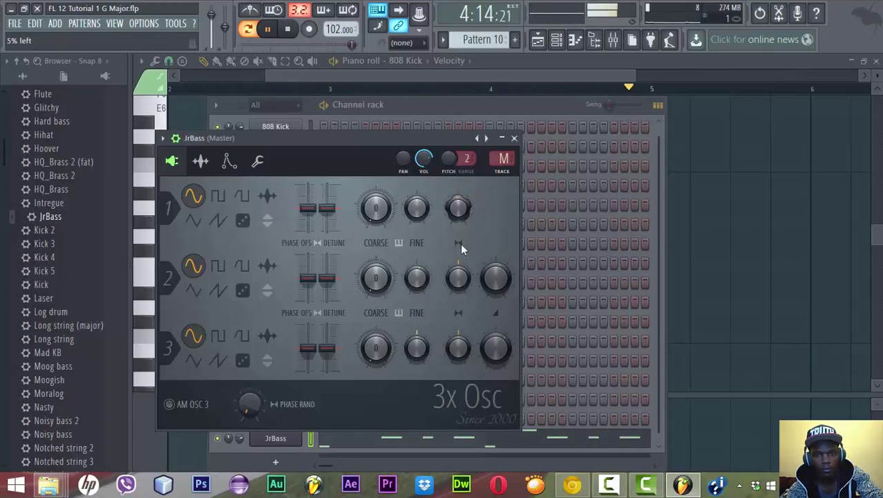
pyautogui.moveTo(496, 348); pyautogui.dragTo(496, 339)
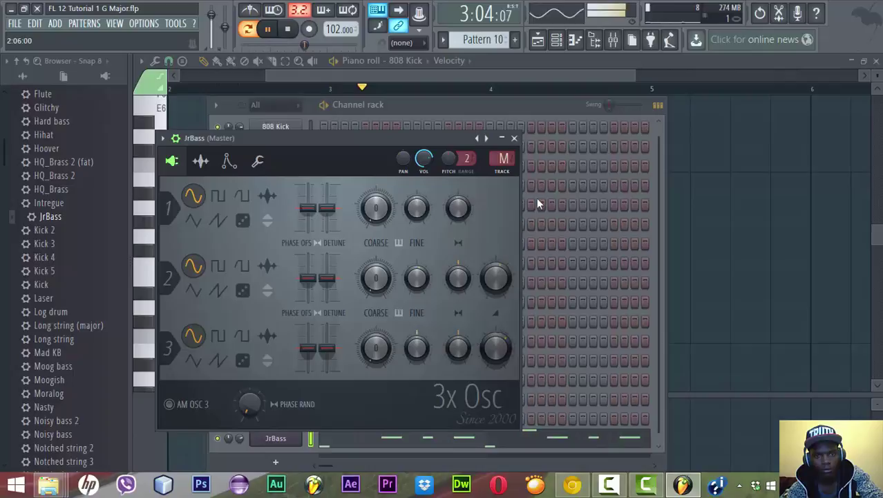
# Stop playback, open the JrBass notes in the piano roll and briefly audition the bass line.
pyautogui.click(549, 114)
pyautogui.press('space')
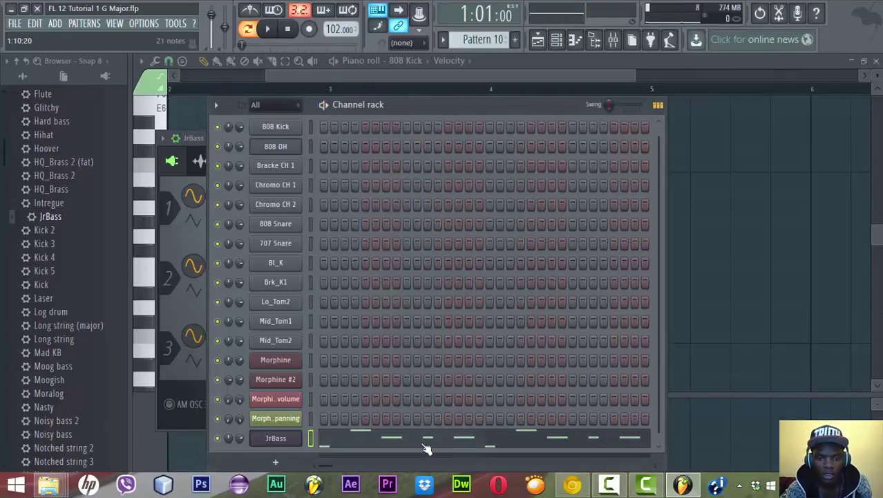
pyautogui.click(426, 449)
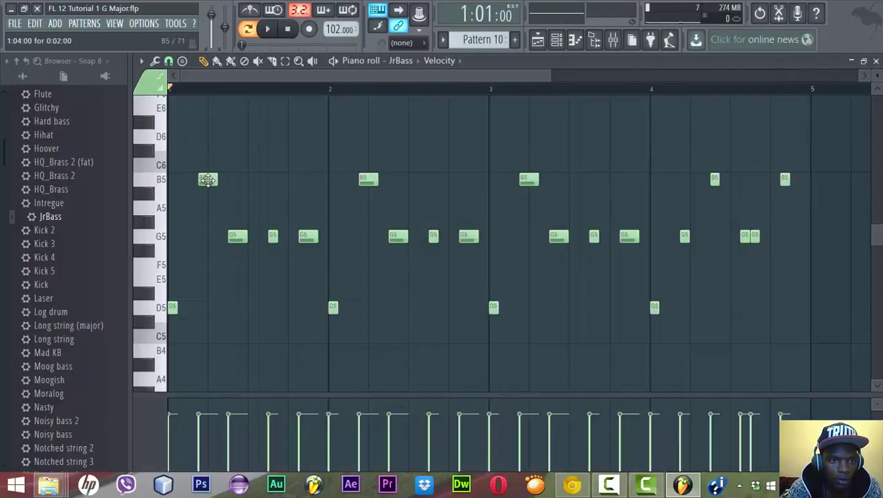
pyautogui.press('space')
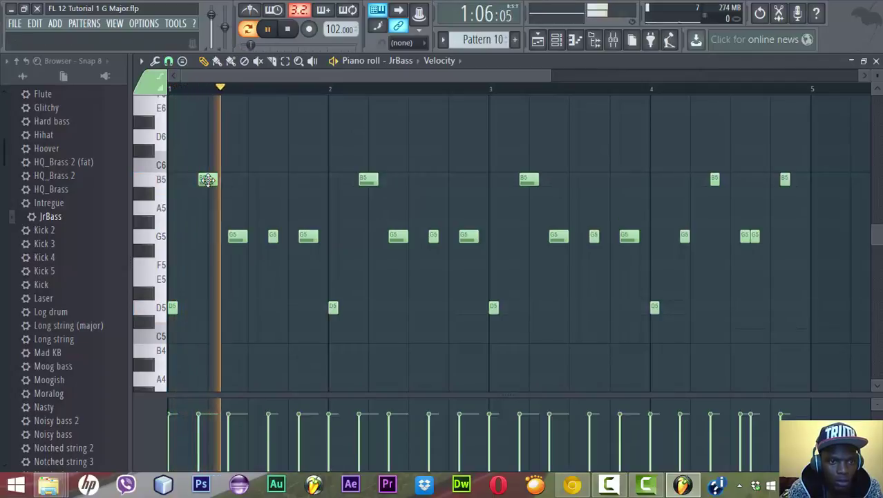
pyautogui.press('space')
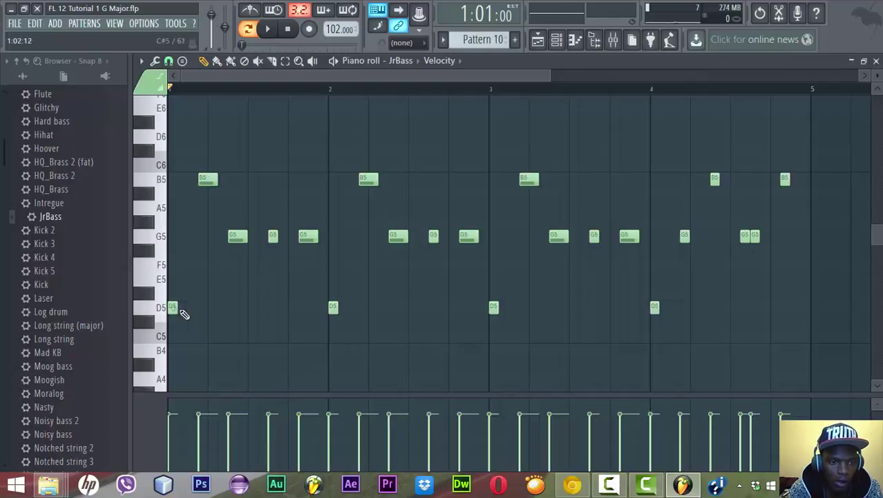
# In bar 1, lengthen the D5 note to six steps and the B5 note to three steps, and start playback.
pyautogui.moveTo(178, 307); pyautogui.dragTo(209, 306)
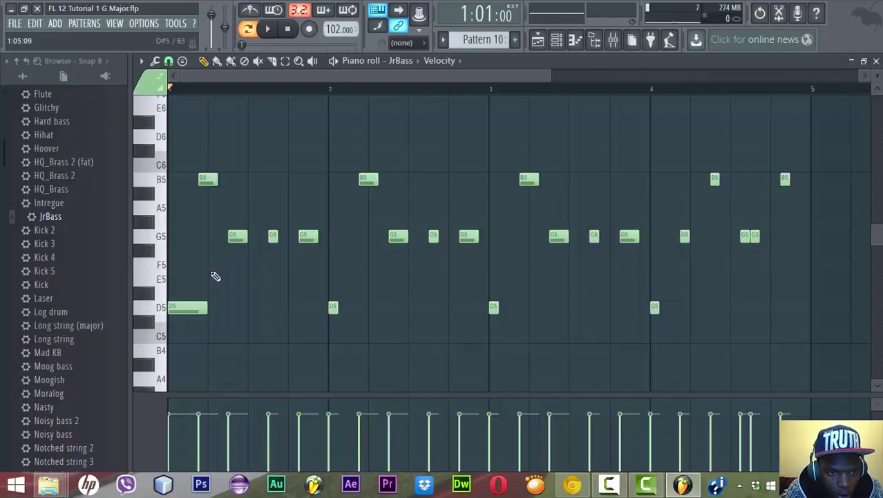
pyautogui.press('space')
pyautogui.press('space')
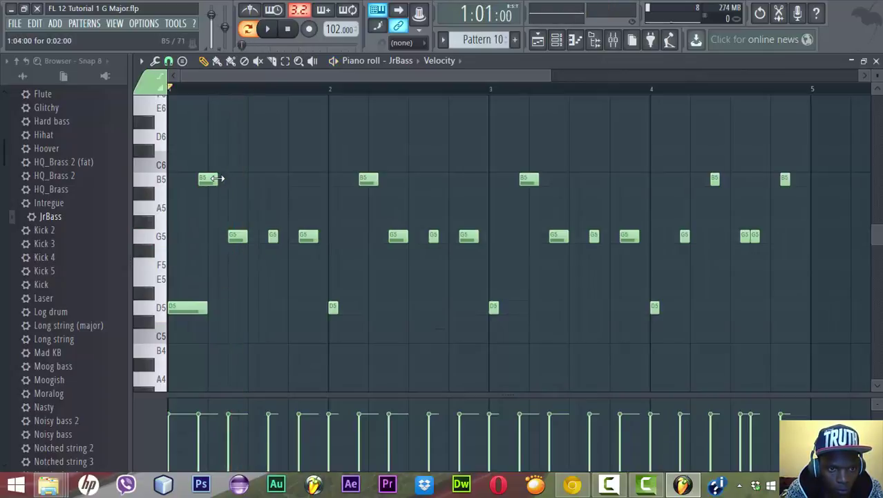
pyautogui.moveTo(217, 179); pyautogui.dragTo(226, 179)
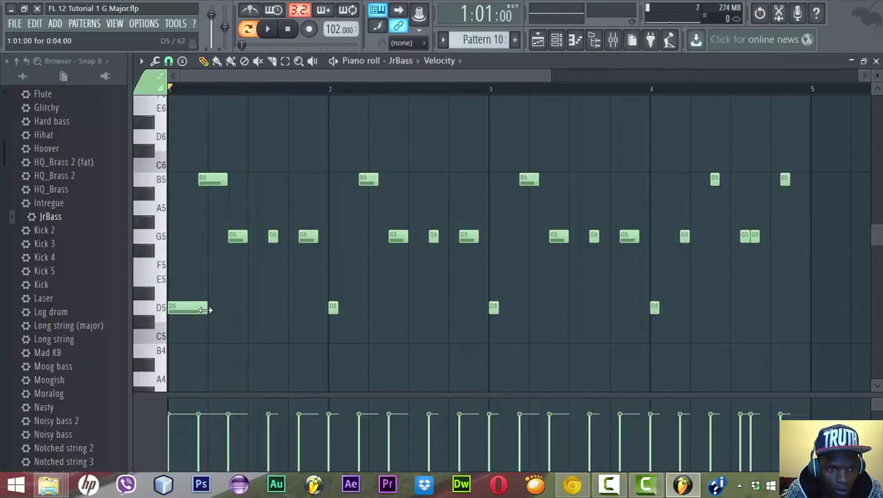
pyautogui.moveTo(212, 309); pyautogui.dragTo(228, 310)
pyautogui.press('space')
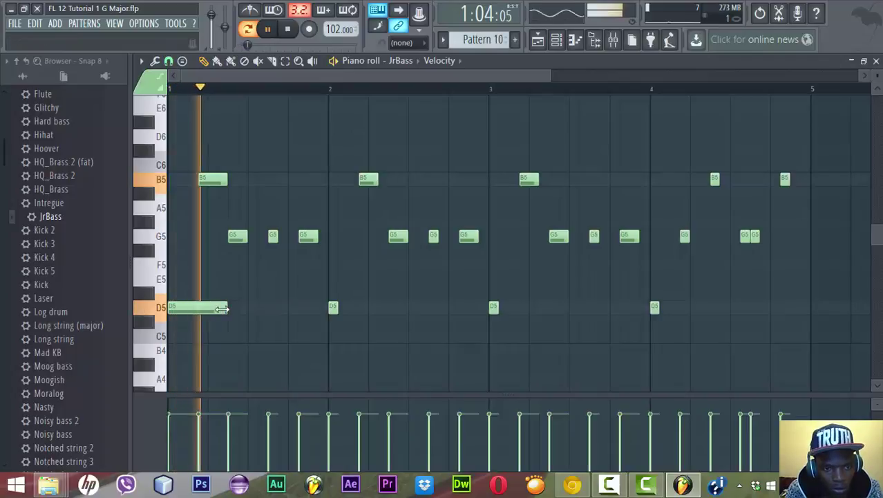
# Delete the last two G5 notes in bar 1 and extend the remaining G5 to the end of the bar.
pyautogui.rightClick(272, 237)
pyautogui.press('space')
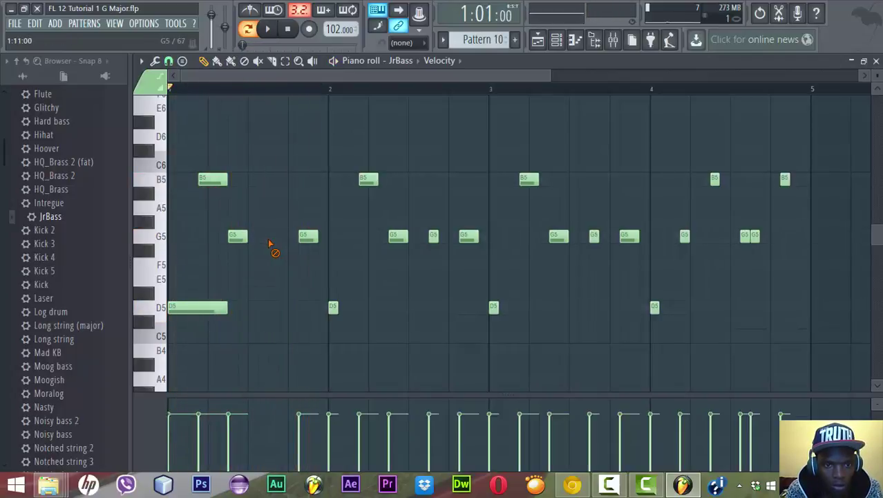
pyautogui.rightClick(307, 237)
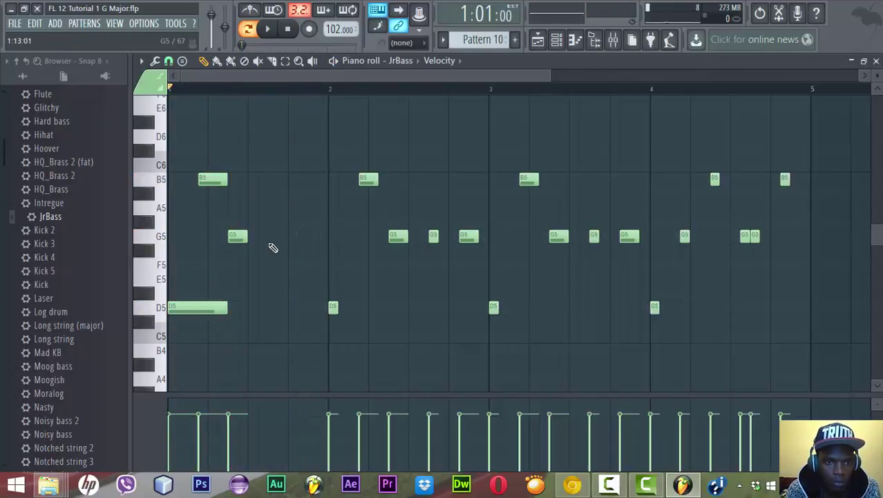
pyautogui.moveTo(246, 236); pyautogui.dragTo(329, 236)
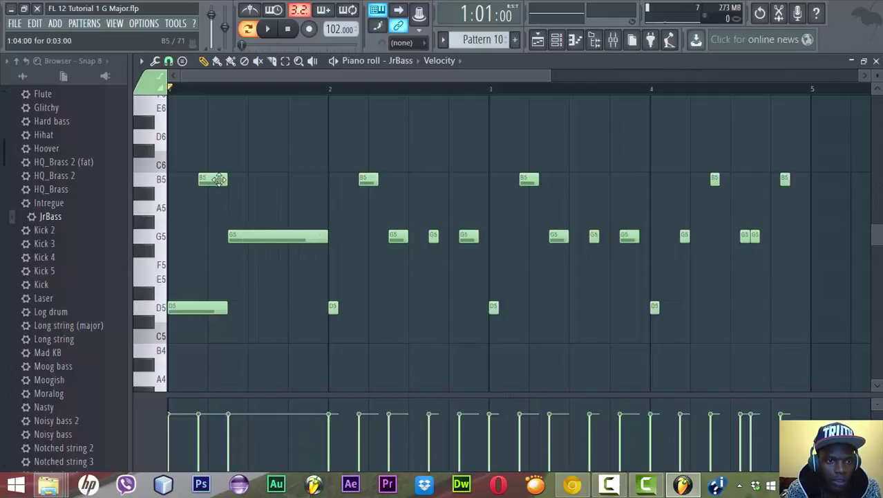
# Turn the B5 note in bar 1 into a slide note and audition the result.
pyautogui.doubleClick(219, 177)
pyautogui.click(393, 224)
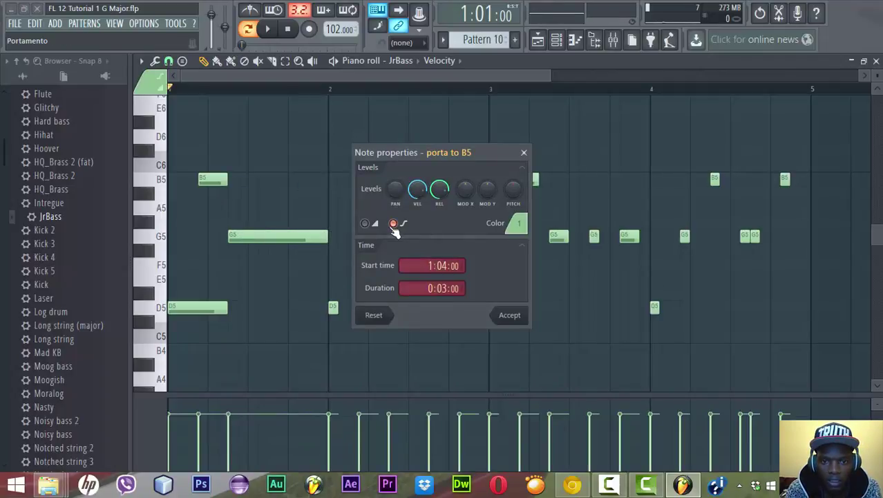
pyautogui.click(394, 223)
pyautogui.click(365, 223)
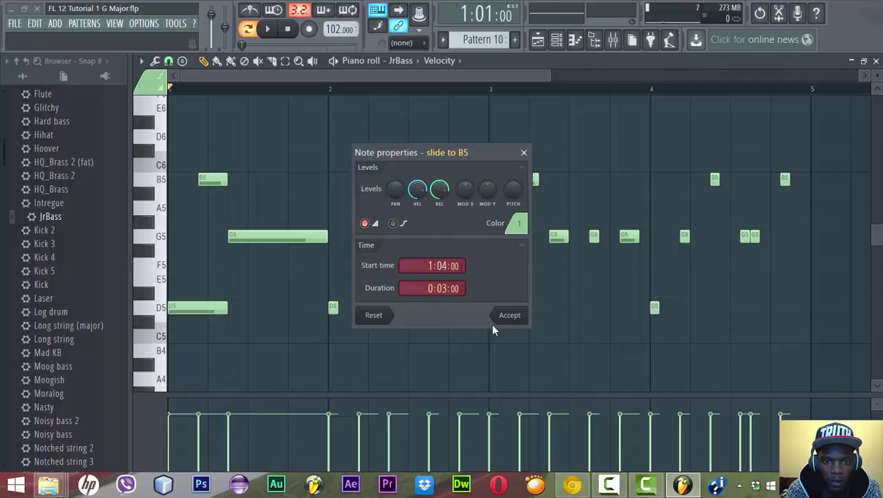
pyautogui.click(510, 315)
pyautogui.press('space')
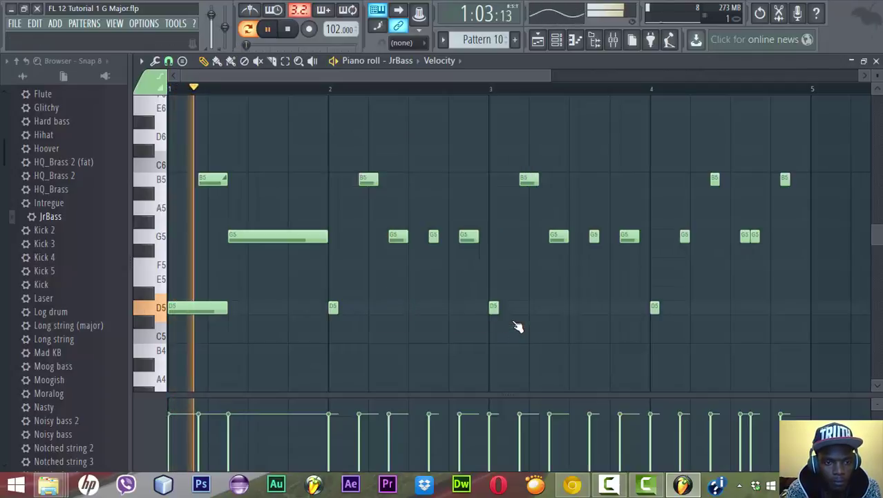
pyautogui.press('space')
pyautogui.press('space')
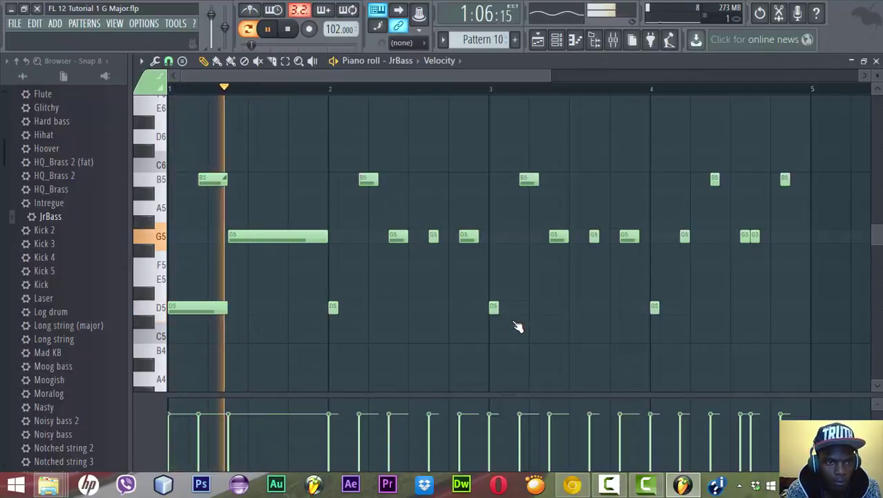
pyautogui.press('space')
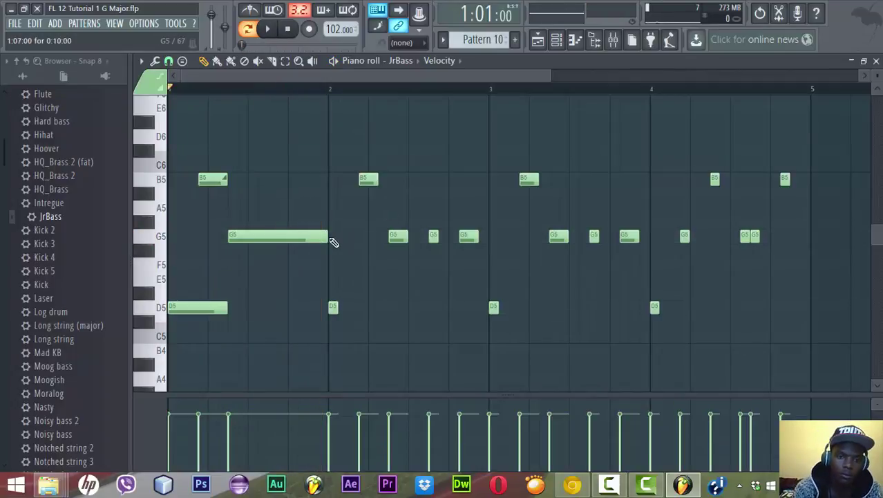
# Shorten bar 1's long G5 to six steps and add a four-step G5 after it to fill the bar.
pyautogui.moveTo(333, 241); pyautogui.dragTo(291, 238)
pyautogui.click(291, 239)
pyautogui.press('space')
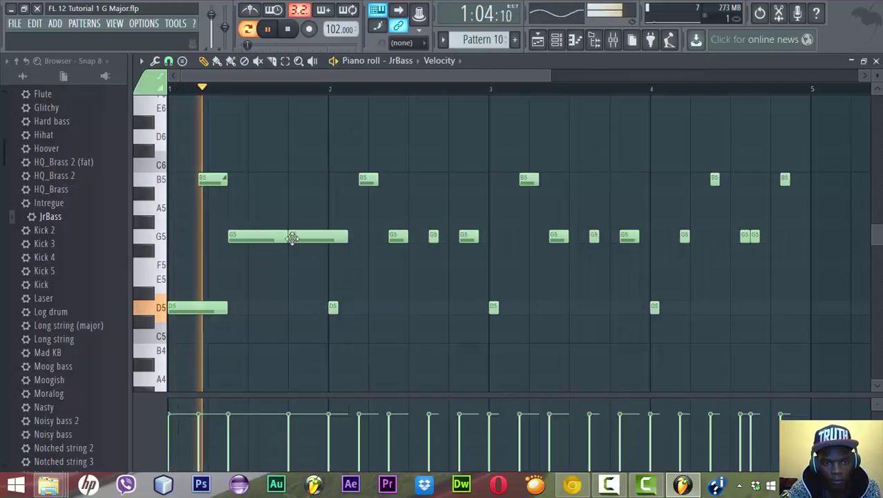
pyautogui.moveTo(345, 240); pyautogui.dragTo(329, 240)
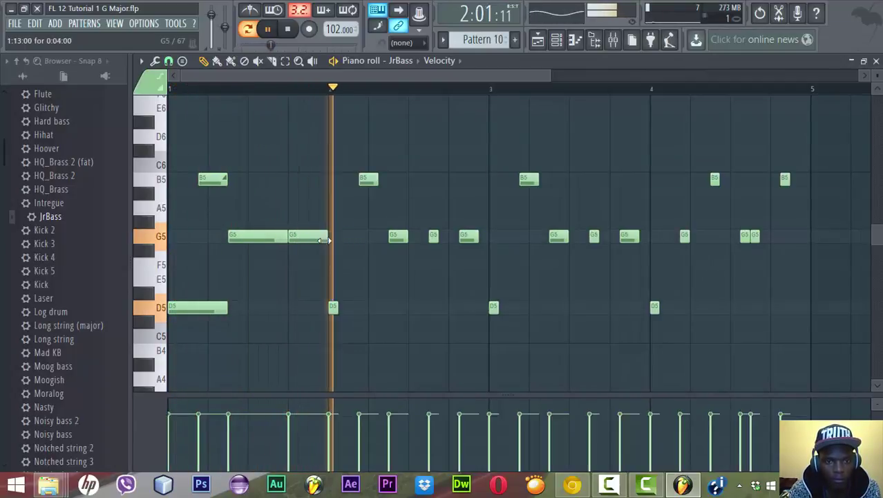
pyautogui.press('space')
# Delete all the original notes in bar 2.
pyautogui.rightClick(333, 307)
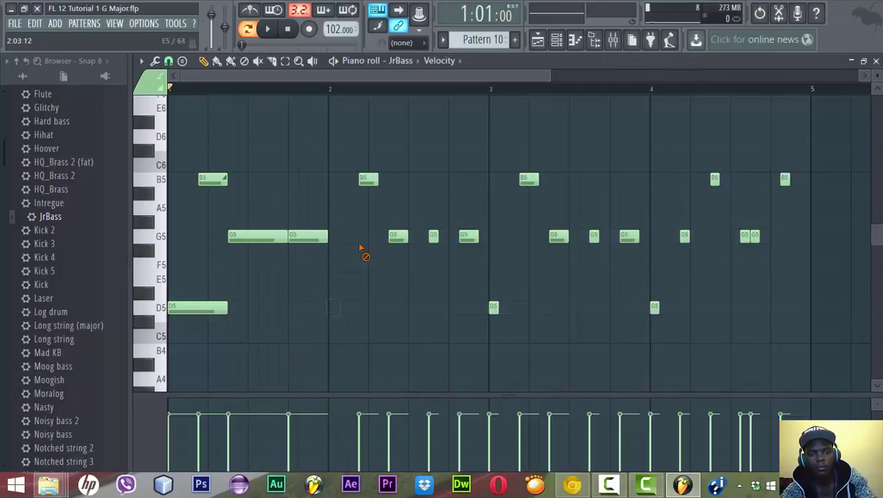
pyautogui.rightClick(369, 179)
pyautogui.rightClick(398, 236)
pyautogui.rightClick(434, 236)
pyautogui.rightClick(468, 235)
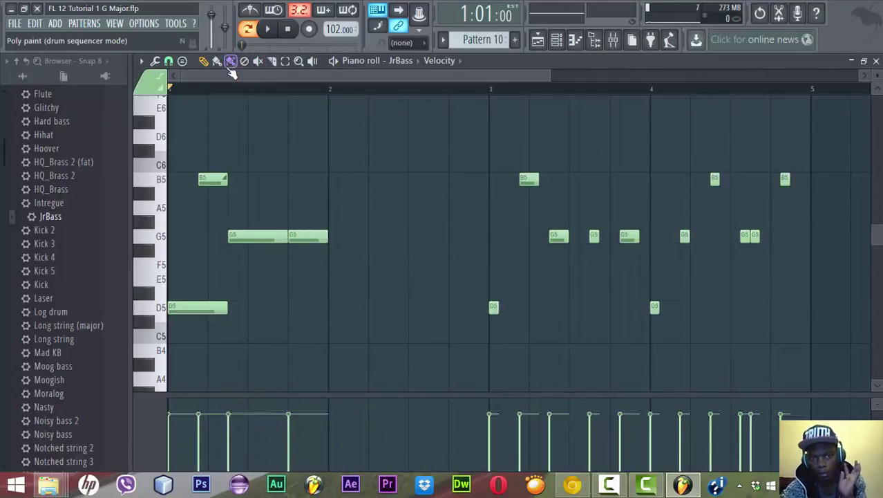
# Select the four notes of bar 1 and duplicate them into bar 2.
pyautogui.click(285, 61)
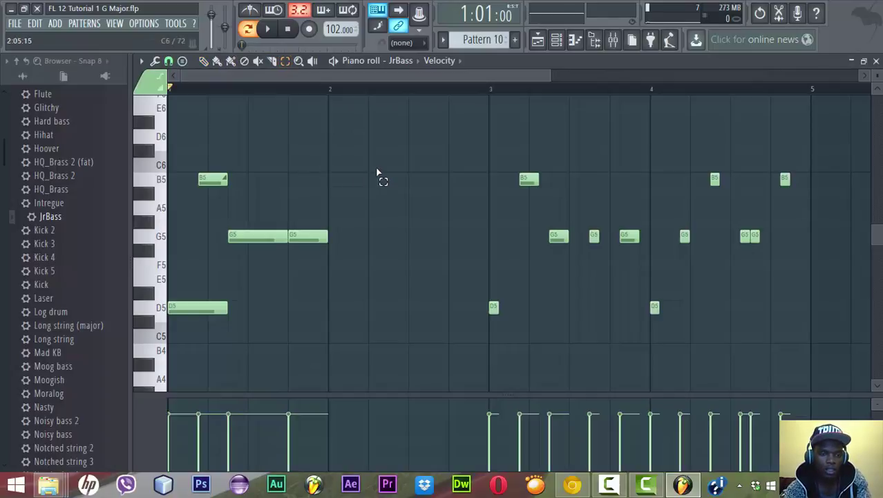
pyautogui.moveTo(376, 172); pyautogui.dragTo(178, 311)
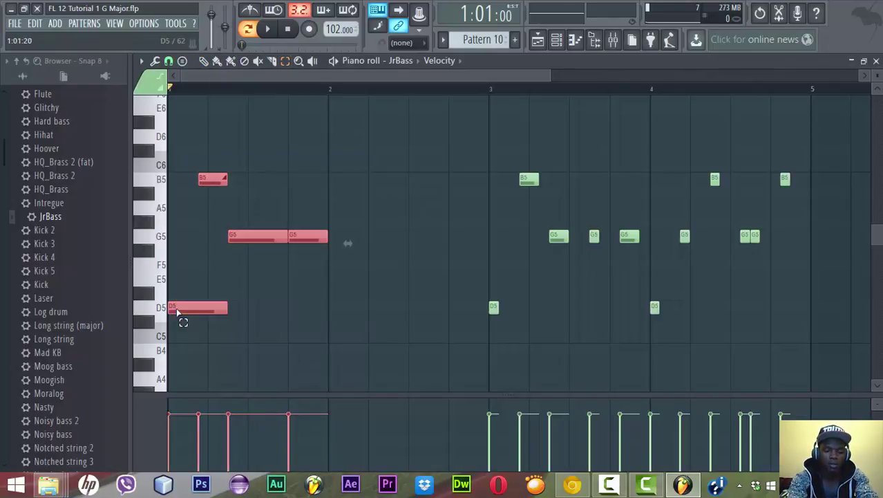
pyautogui.hotkey('ctrl', 'b')
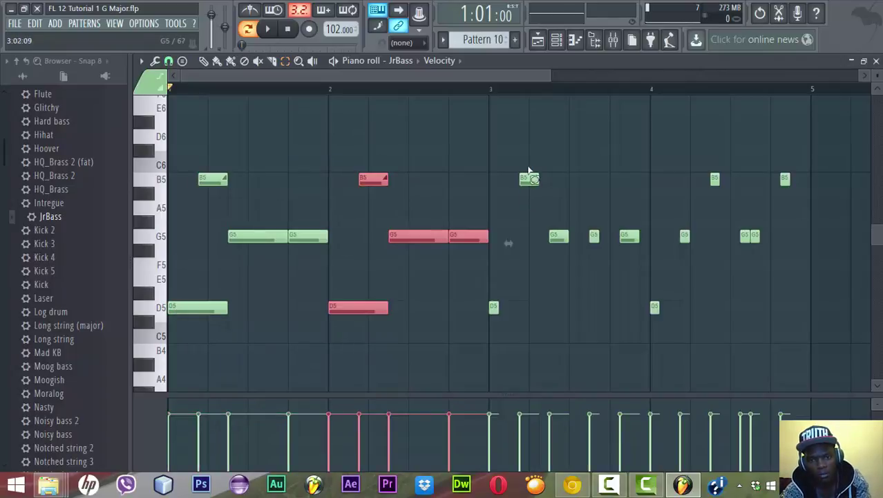
# Delete the original notes in bar 3 and duplicate bar 2's phrase in their place.
pyautogui.moveTo(495, 178); pyautogui.dragTo(627, 366)
pyautogui.press('Delete')
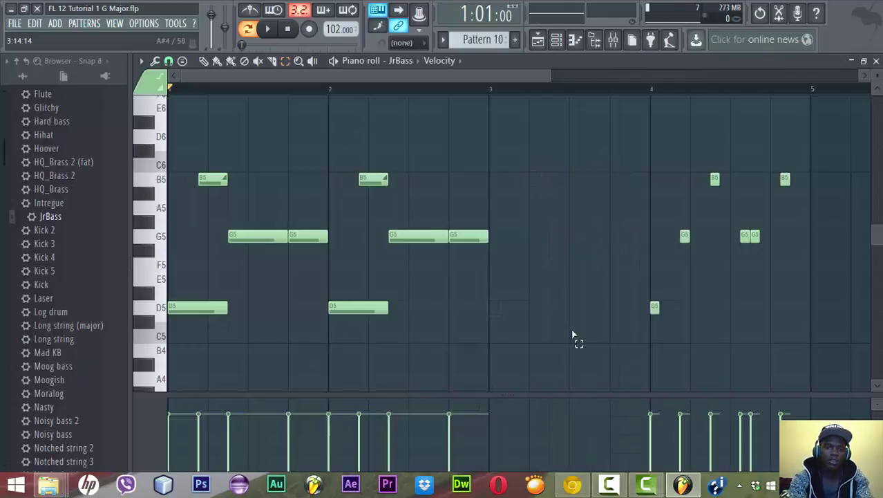
pyautogui.moveTo(513, 173); pyautogui.dragTo(357, 313)
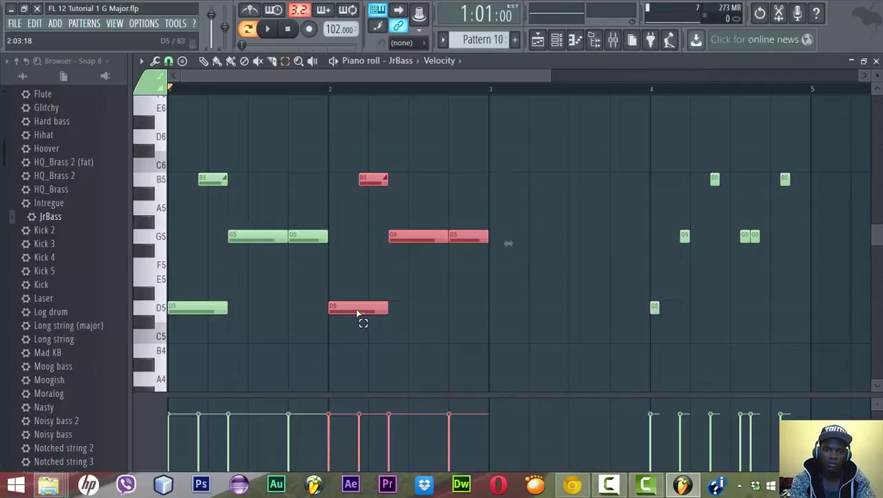
pyautogui.hotkey('ctrl', 'b')
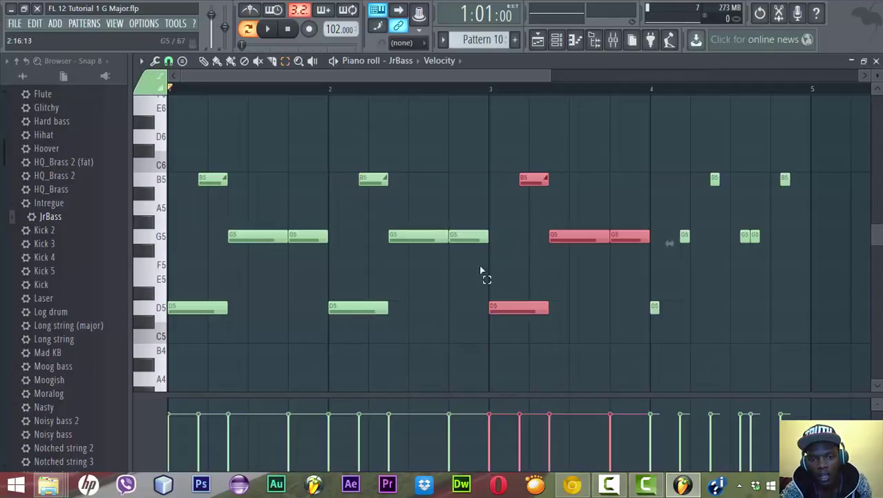
pyautogui.click(482, 285)
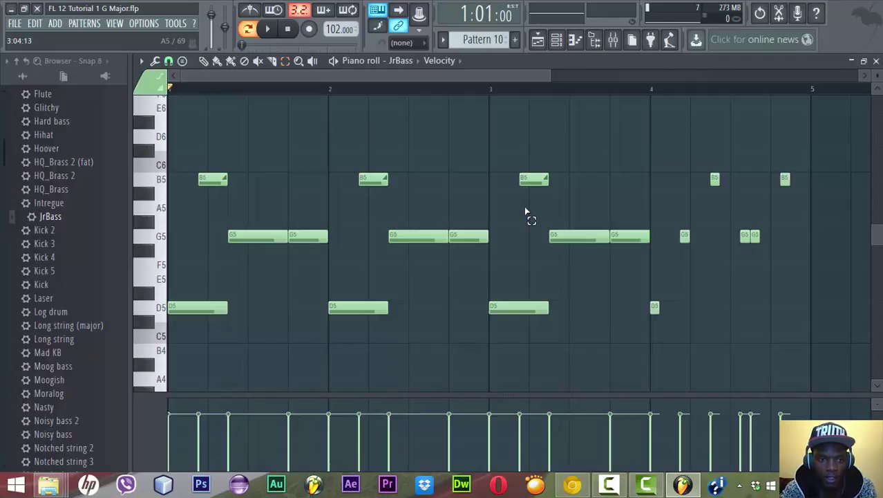
# In bar 4, lengthen the D5 note to six steps and the first G5 and first B5 to three steps each.
pyautogui.click(218, 61)
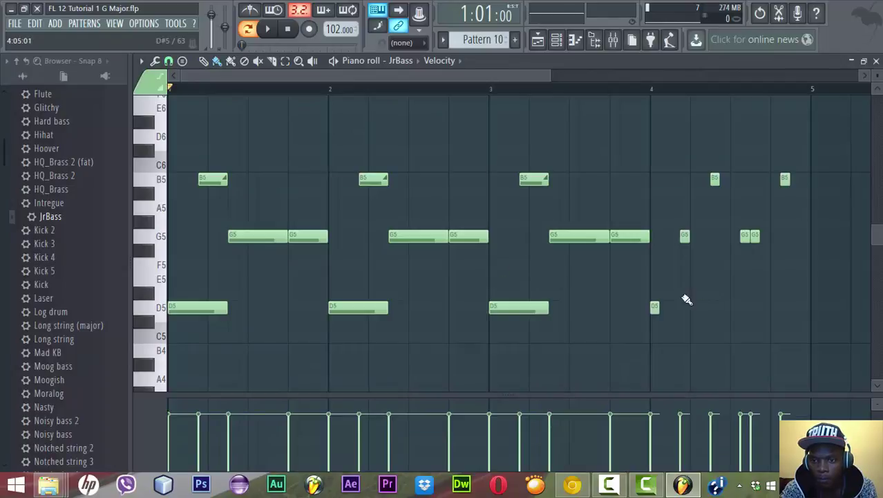
pyautogui.moveTo(658, 309); pyautogui.dragTo(706, 310)
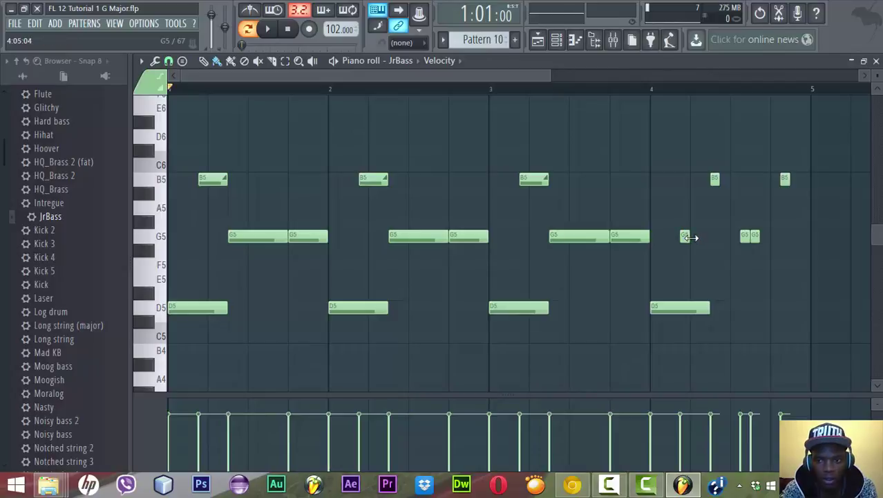
pyautogui.moveTo(689, 237); pyautogui.dragTo(702, 238)
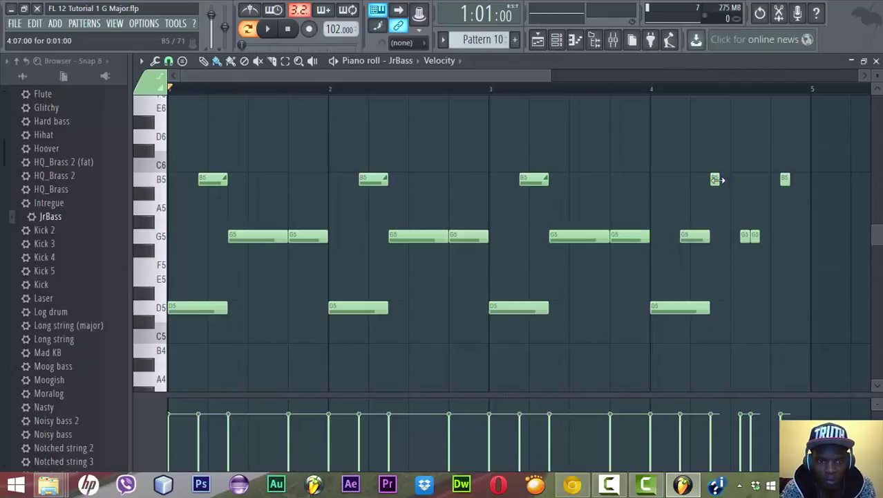
pyautogui.moveTo(717, 180); pyautogui.dragTo(736, 180)
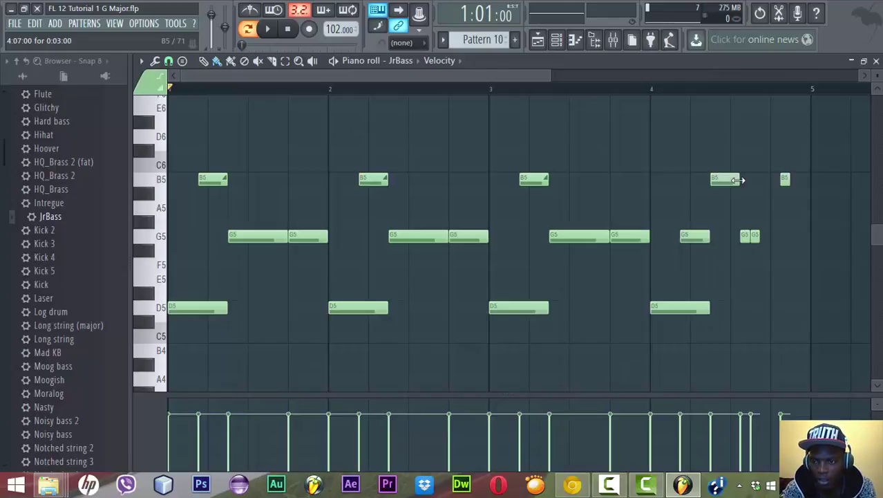
# Delete bar 4's last G5, then extend the adjacent G5 to four steps and the final B5 to three steps.
pyautogui.rightClick(756, 238)
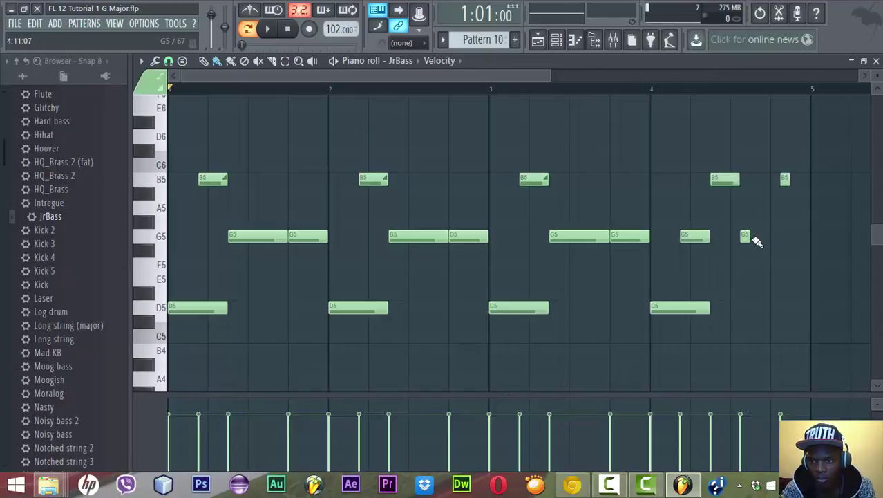
pyautogui.moveTo(750, 237); pyautogui.dragTo(781, 238)
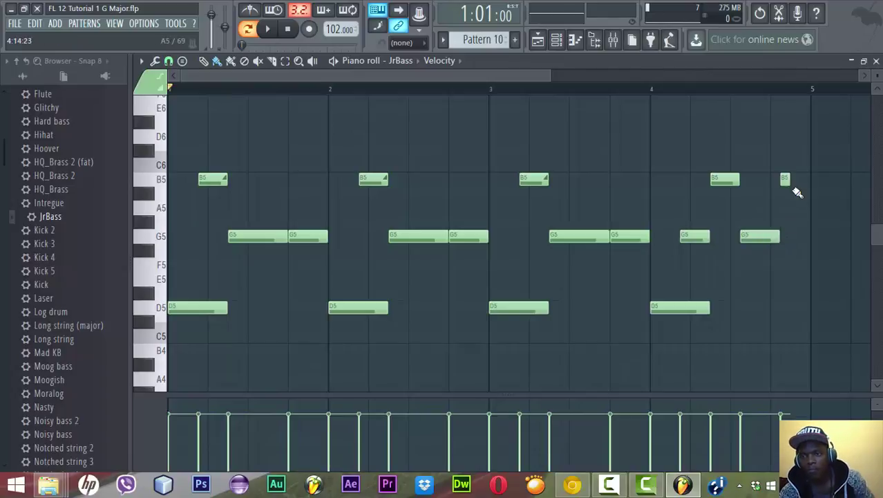
pyautogui.moveTo(798, 182); pyautogui.dragTo(805, 183)
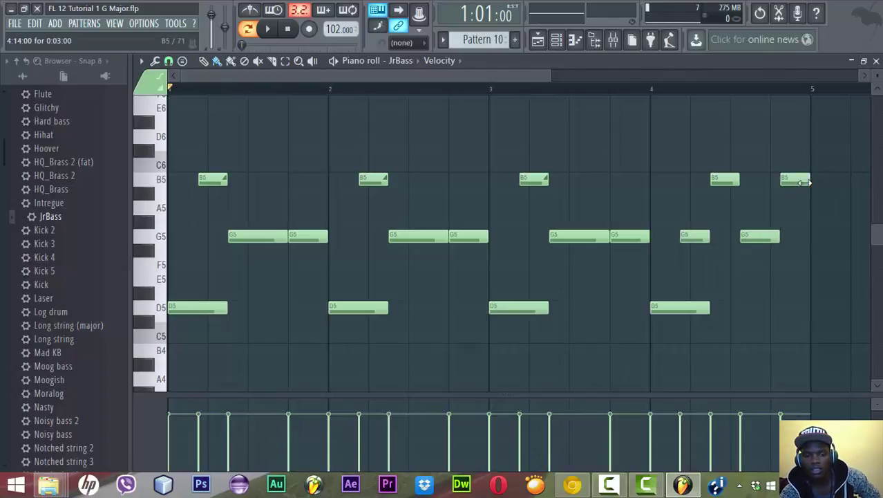
# Play the JrBass line from the start of bar 4 in the piano roll.
pyautogui.click(653, 88)
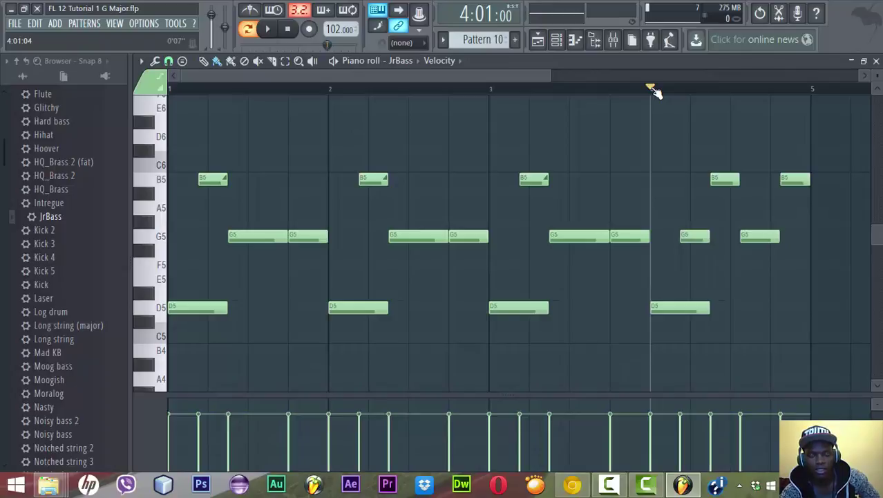
pyautogui.press('space')
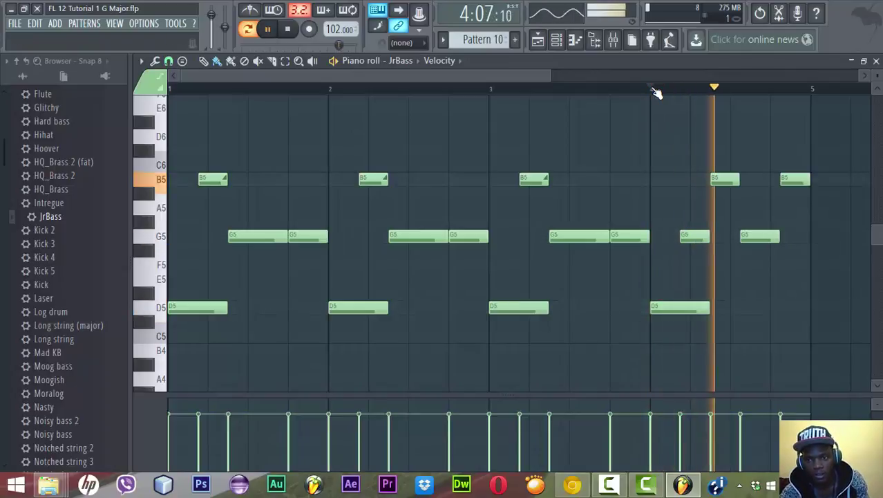
pyautogui.press('space')
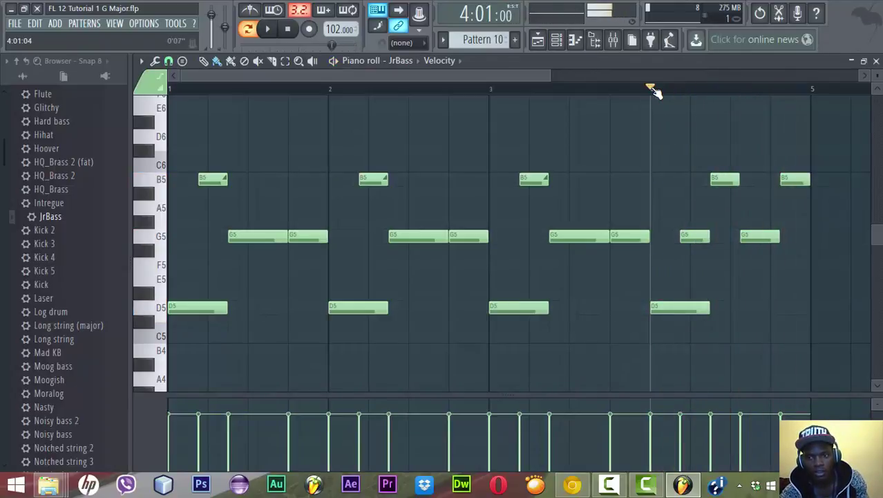
# Enable both portamento and slide on bar 4's first G5 note, and play the bass line back.
pyautogui.doubleClick(694, 236)
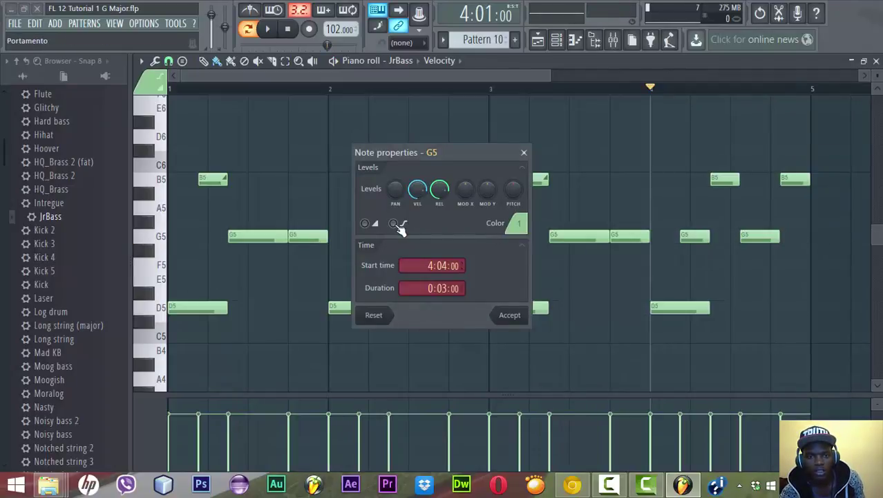
pyautogui.click(399, 225)
pyautogui.click(366, 224)
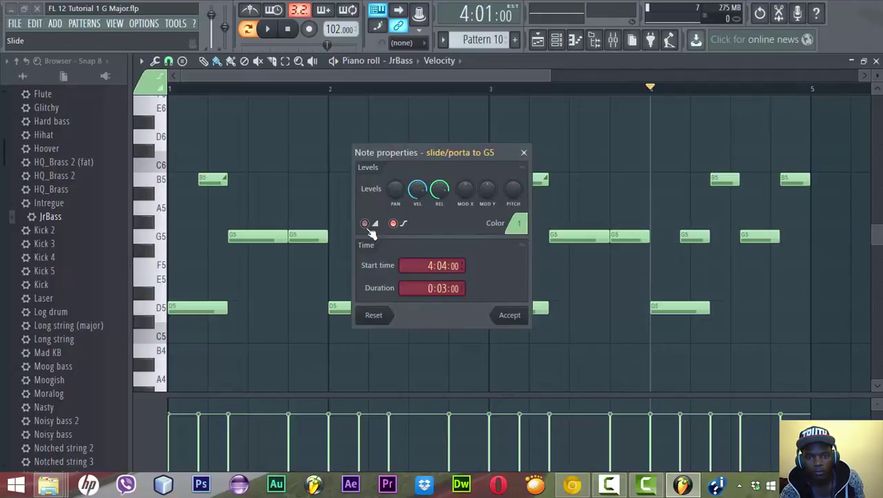
pyautogui.click(520, 319)
pyautogui.press('space')
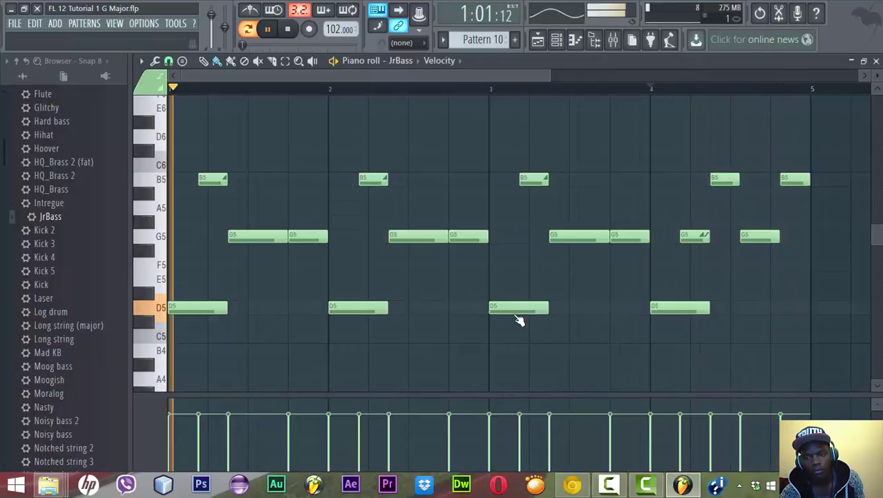
pyautogui.press('space')
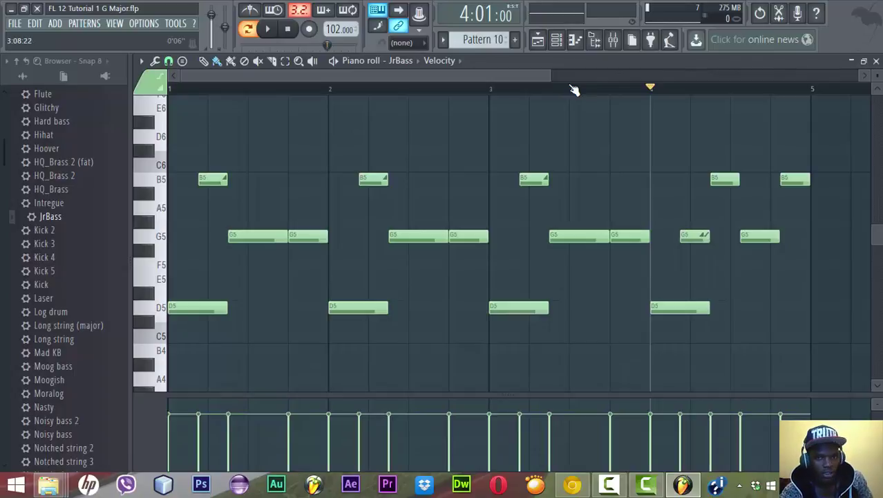
# In the playlist, place four consecutive Pattern 10 clips on Track 11, covering bars 1 to 16.
pyautogui.click(557, 39)
pyautogui.click(538, 40)
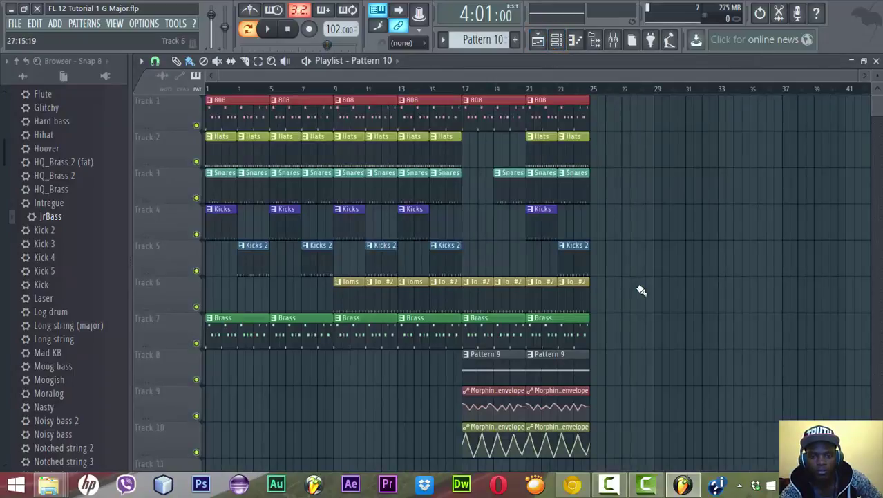
pyautogui.scroll(-4, 642, 290)
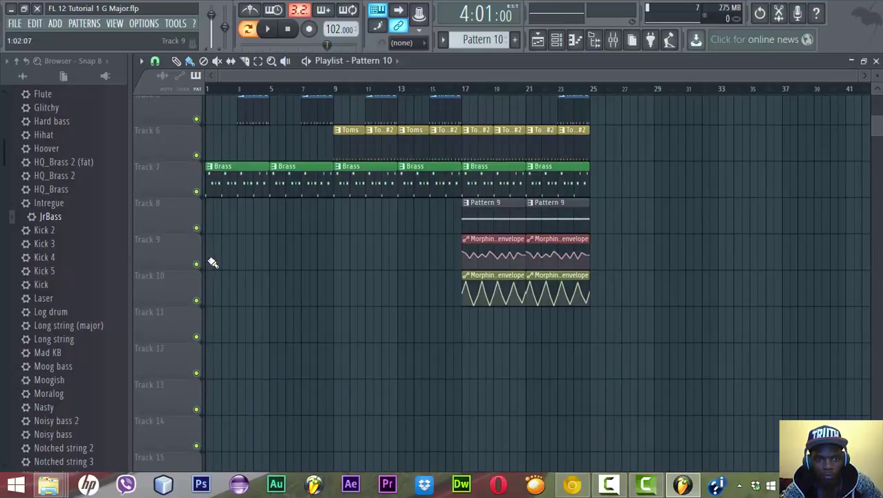
pyautogui.moveTo(211, 259)
pyautogui.mouseDown()
pyautogui.moveTo(407, 252)
pyautogui.moveTo(201, 263)
pyautogui.mouseUp()
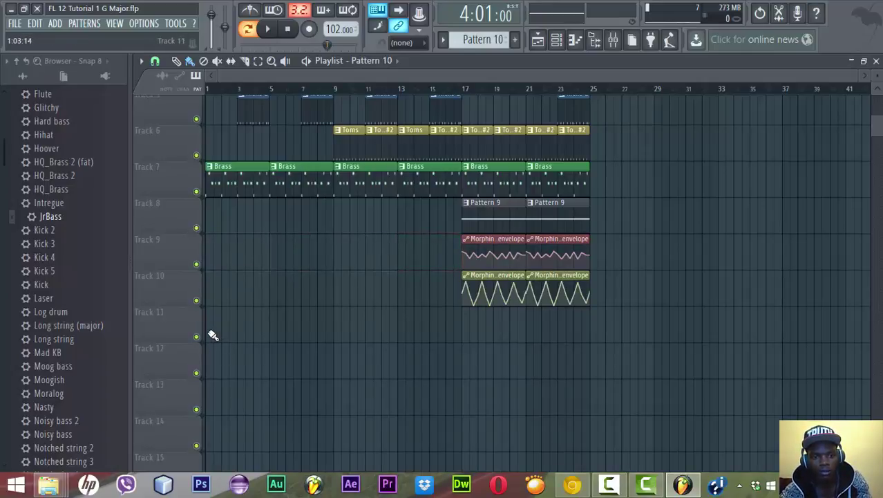
pyautogui.moveTo(213, 335); pyautogui.dragTo(442, 339)
pyautogui.scroll(4, 437, 339)
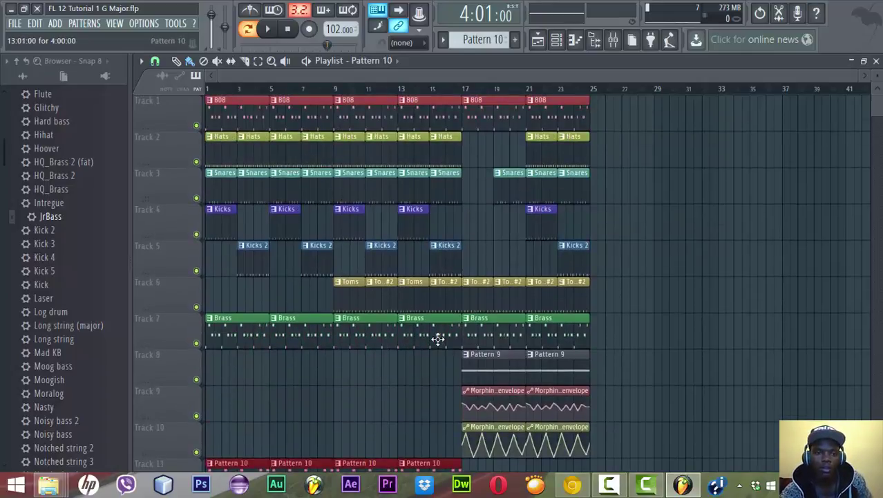
# Play the playlist arrangement from bar 1 to hear the bass with the other tracks.
pyautogui.click(210, 90)
pyautogui.press('space')
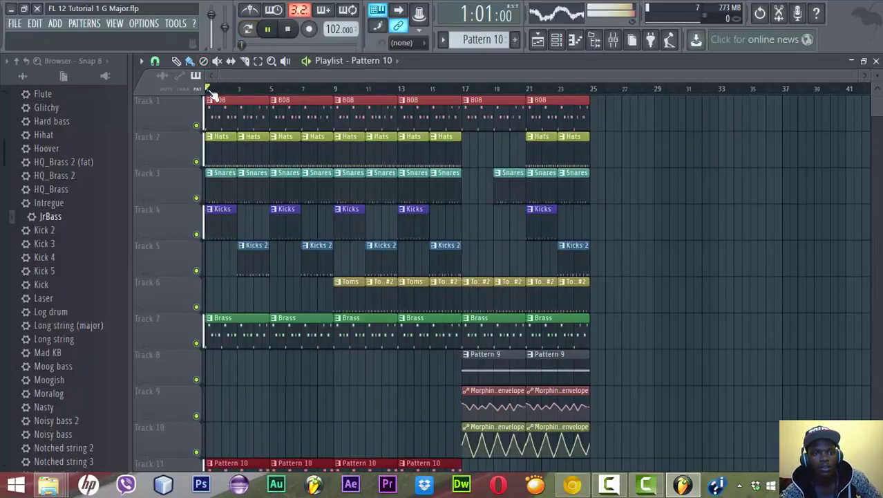
pyautogui.scroll(1, 215, 91)
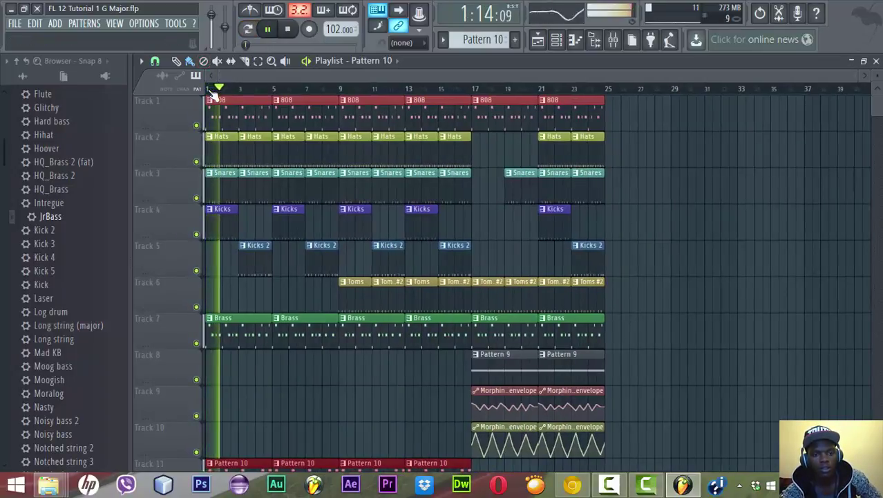
pyautogui.scroll(-4, 717, 259)
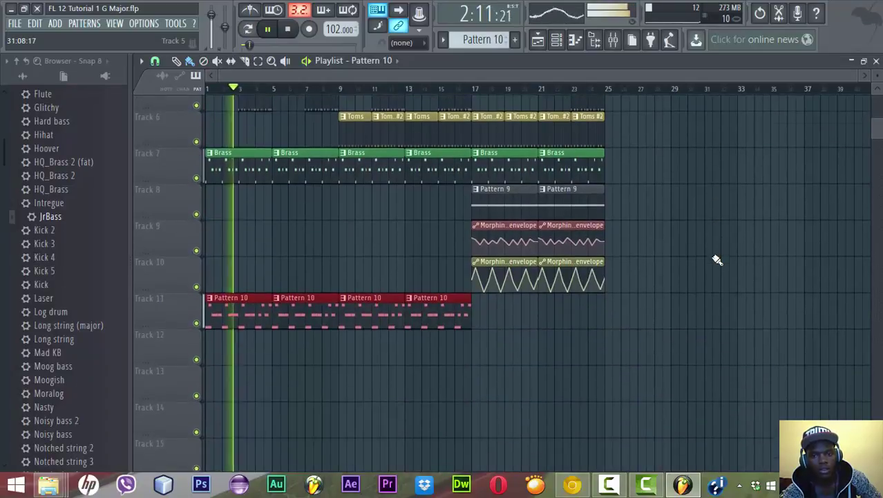
pyautogui.press('space')
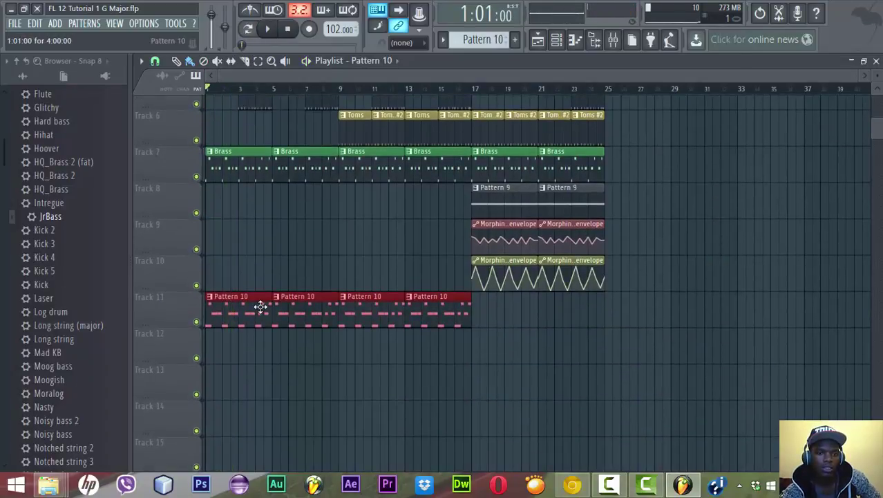
# Replace the JrBass channel's instrument with the Fat cheese preset from the channel presets, keeping its bass notes.
pyautogui.click(556, 40)
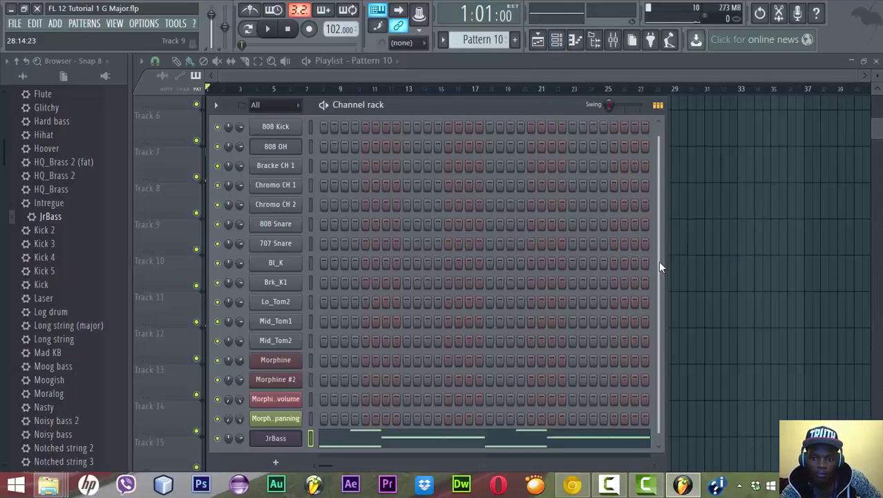
pyautogui.moveTo(659, 261); pyautogui.dragTo(330, 441)
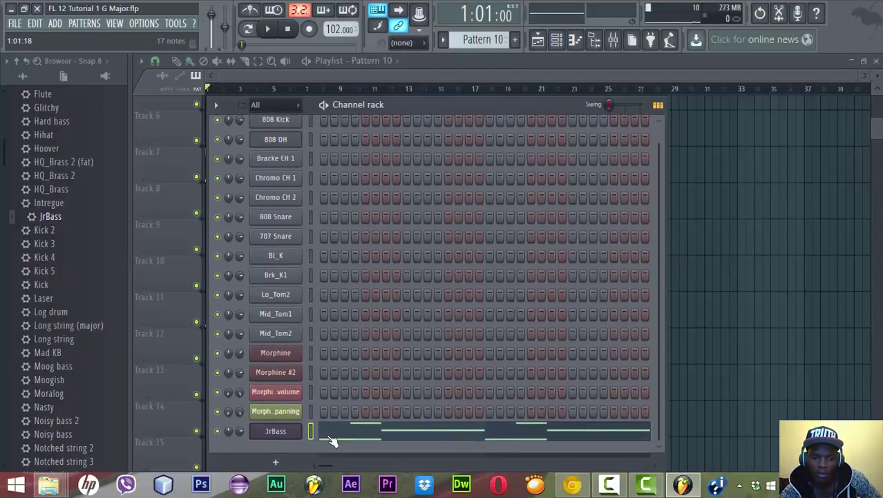
pyautogui.click(291, 435)
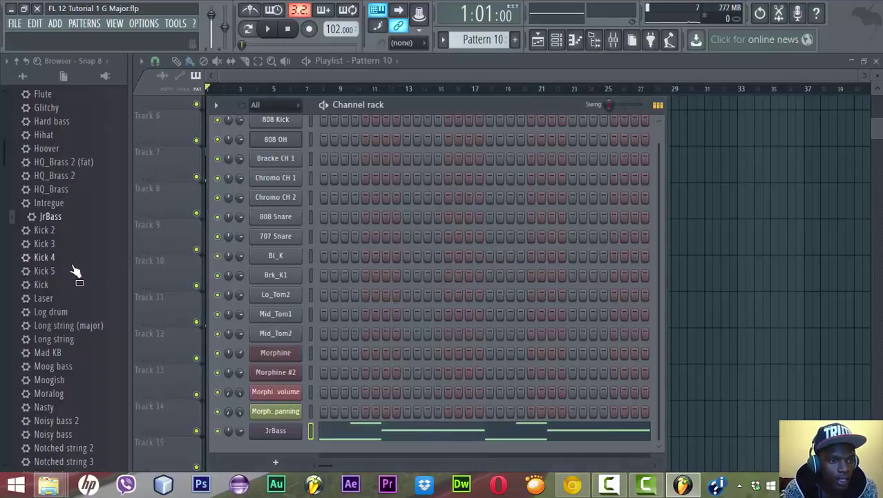
pyautogui.scroll(4, 76, 271)
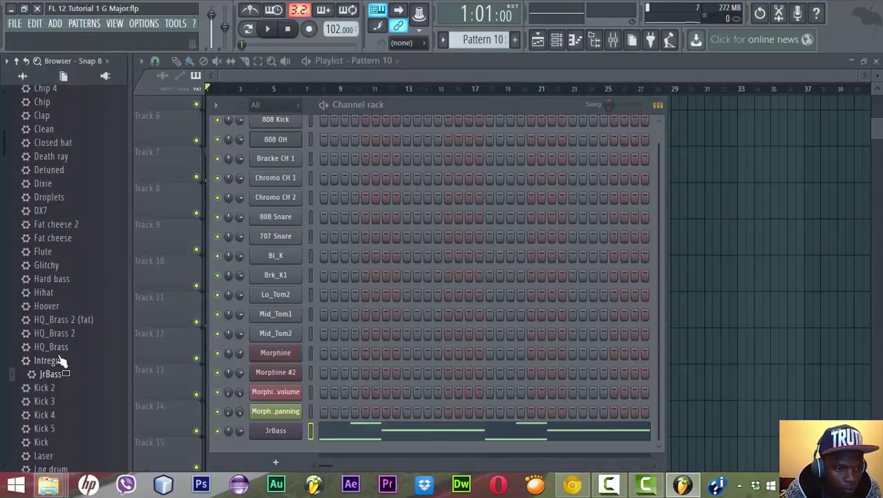
pyautogui.scroll(12, 60, 360)
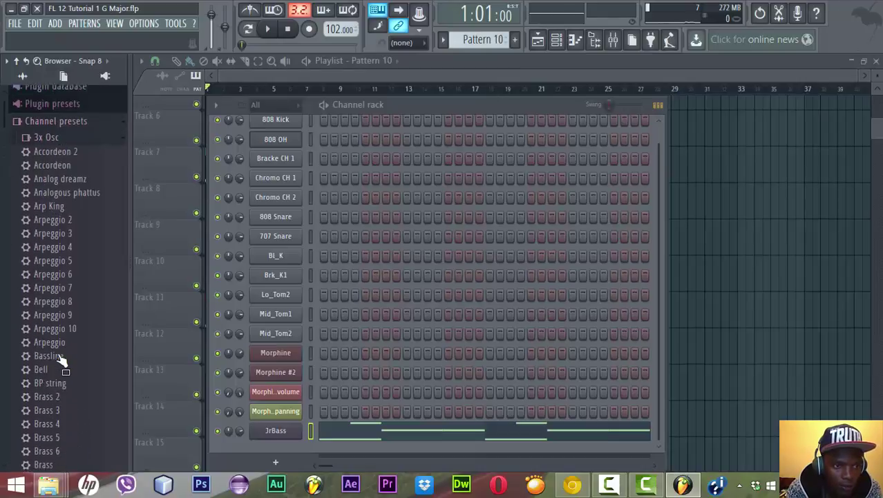
pyautogui.scroll(-3, 61, 359)
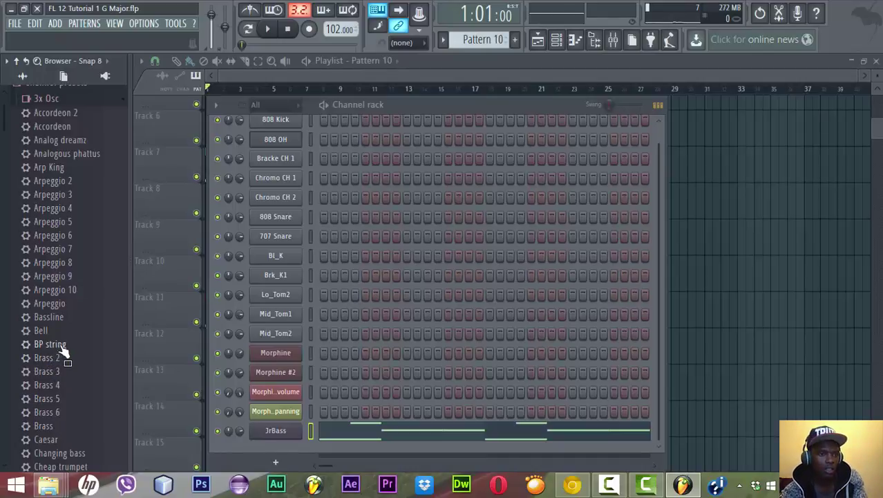
pyautogui.scroll(-8, 62, 353)
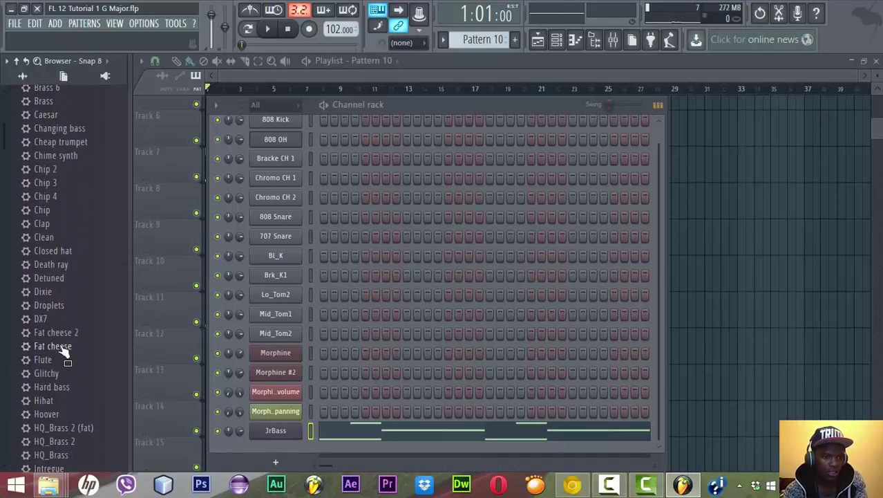
pyautogui.scroll(-2, 64, 352)
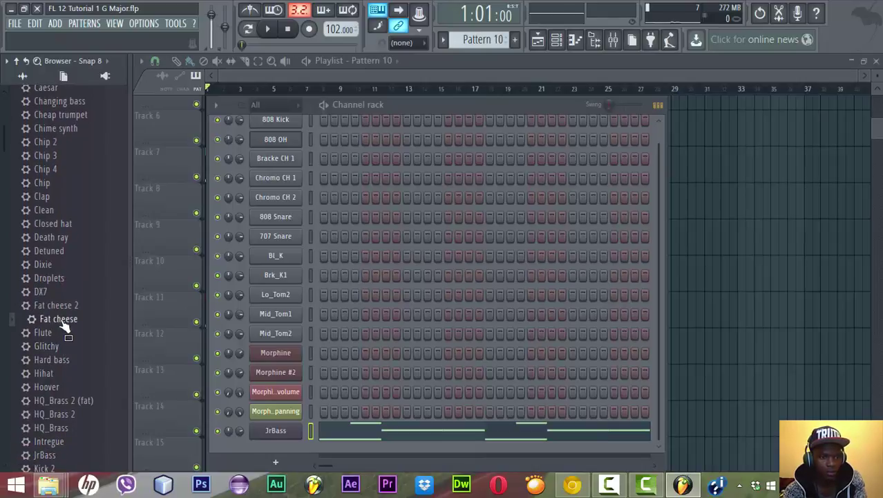
pyautogui.moveTo(243, 456); pyautogui.dragTo(268, 429)
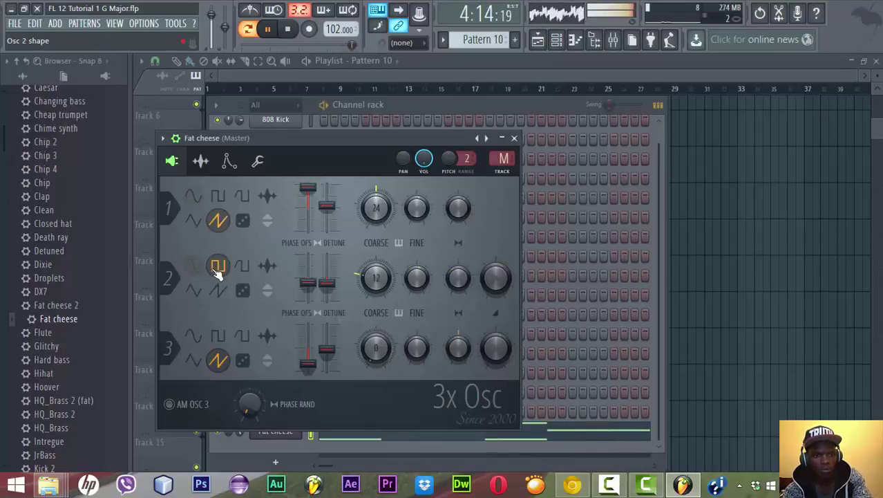
# Try a different wave shape on Fat cheese's oscillator 3 and restore its sawtooth shape.
pyautogui.click(194, 360)
pyautogui.click(216, 360)
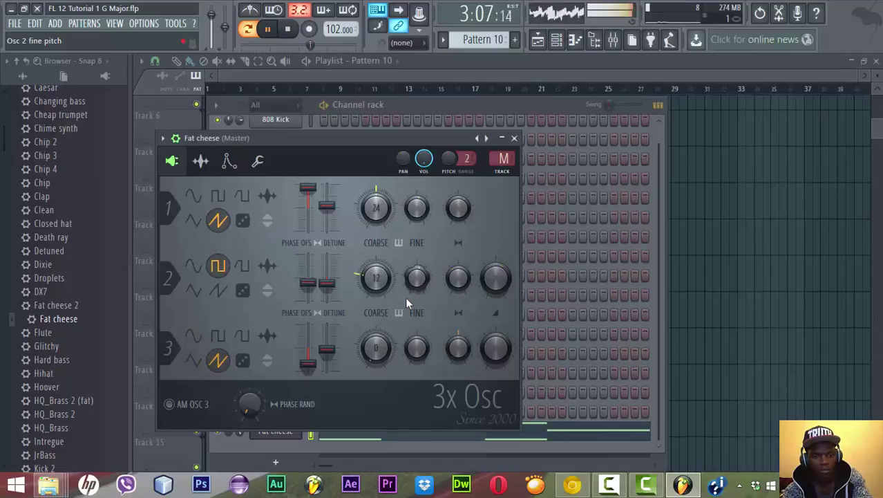
pyautogui.click(540, 121)
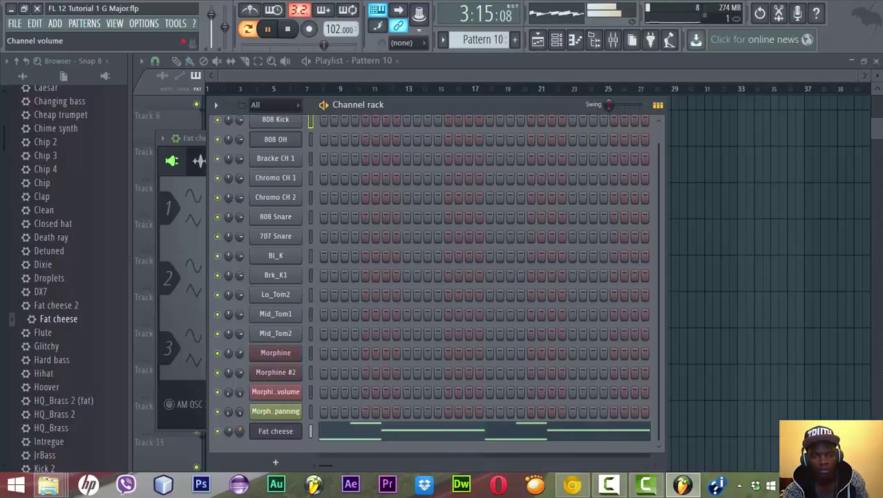
# Play the playlist arrangement from bar 1 with the Fat cheese bass and show the channel rack.
pyautogui.click(514, 75)
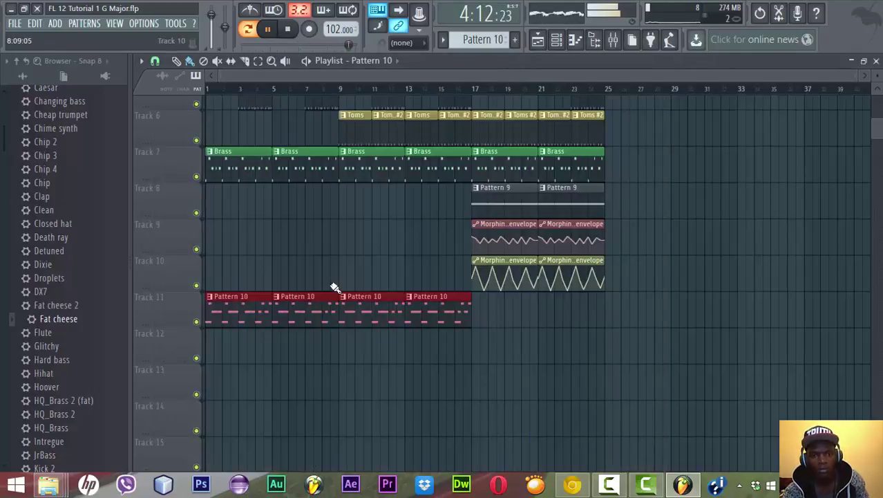
pyautogui.click(216, 92)
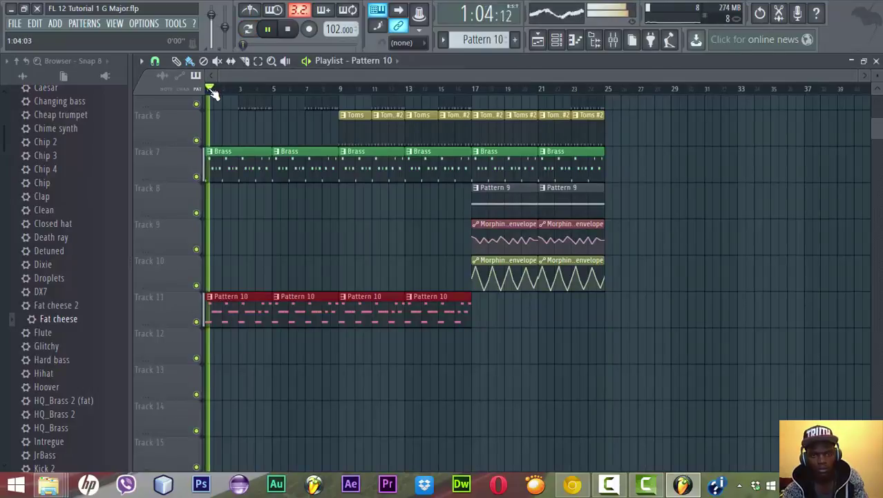
pyautogui.click(557, 40)
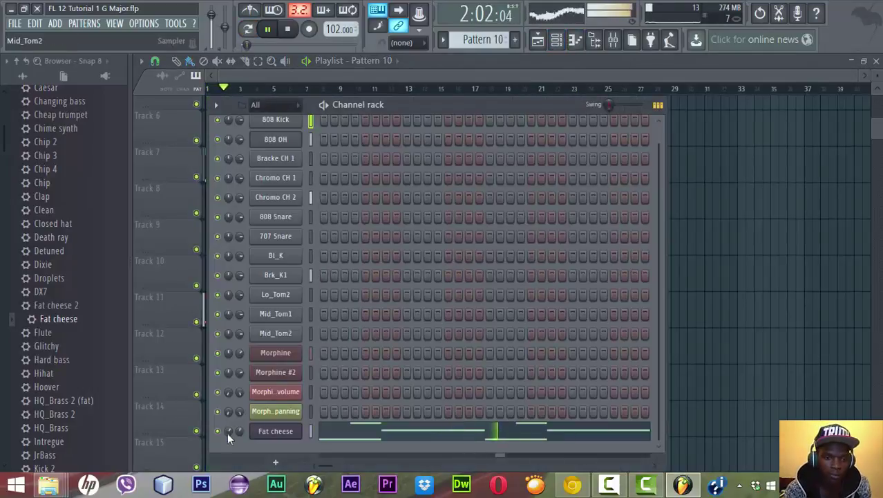
pyautogui.press('space')
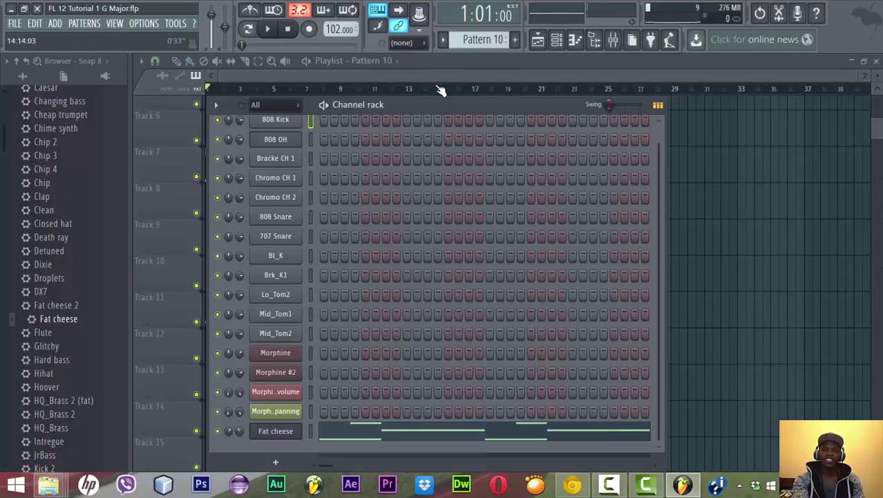
# On Track 11, delete the last two of the four Pattern 10 clips and move the remaining two to bars 17 to 24.
pyautogui.press('F6')
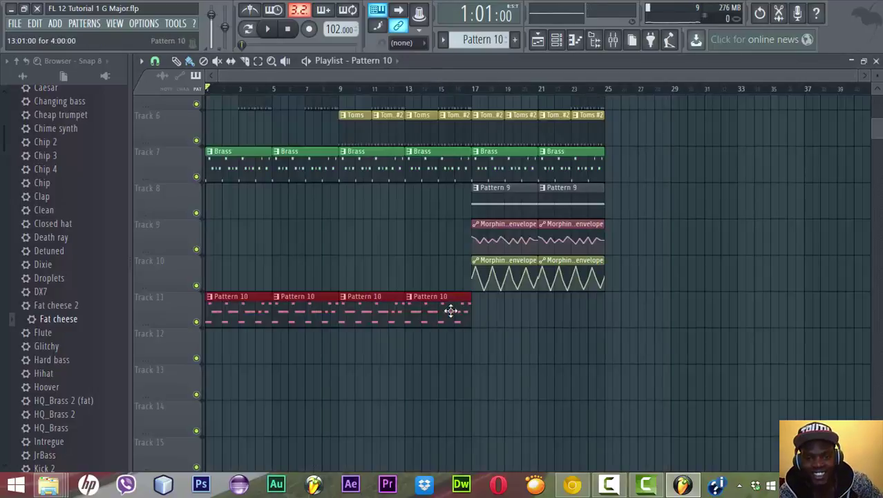
pyautogui.moveTo(448, 317); pyautogui.dragTo(522, 318)
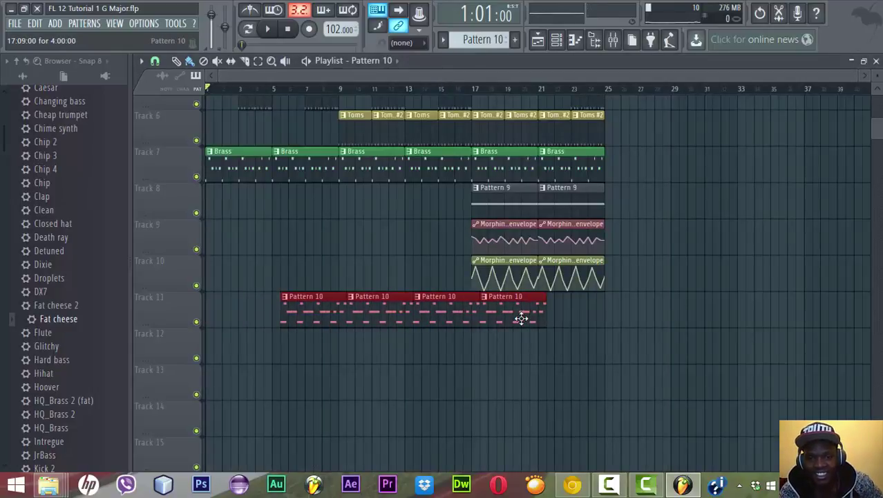
pyautogui.rightClick(501, 313)
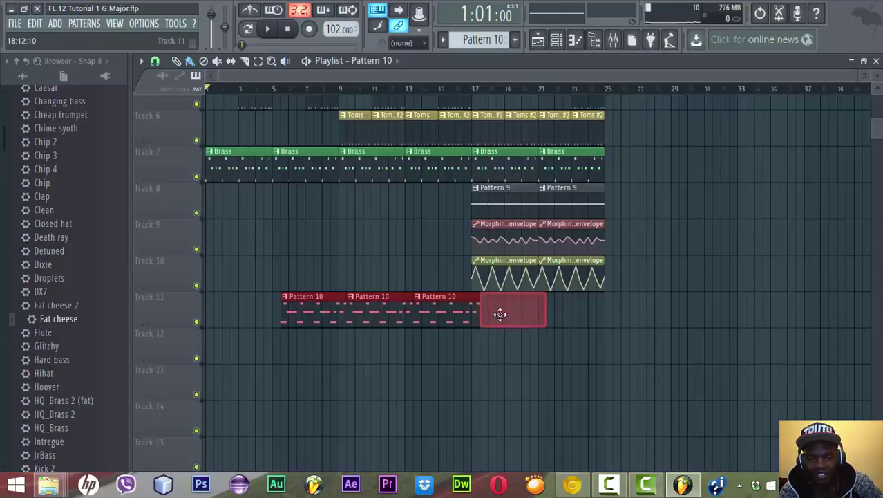
pyautogui.rightClick(462, 312)
pyautogui.moveTo(398, 312); pyautogui.dragTo(489, 312)
pyautogui.moveTo(548, 312); pyautogui.dragTo(587, 309)
pyautogui.press('space')
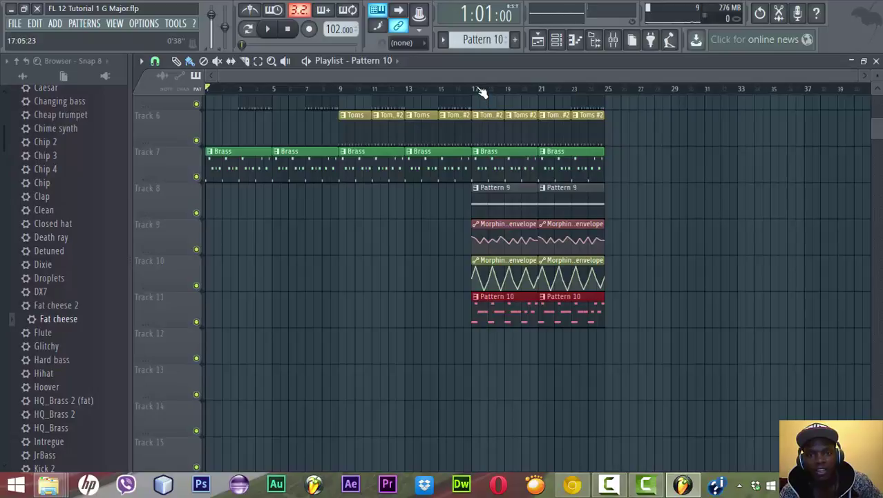
pyautogui.scroll(5, 379, 271)
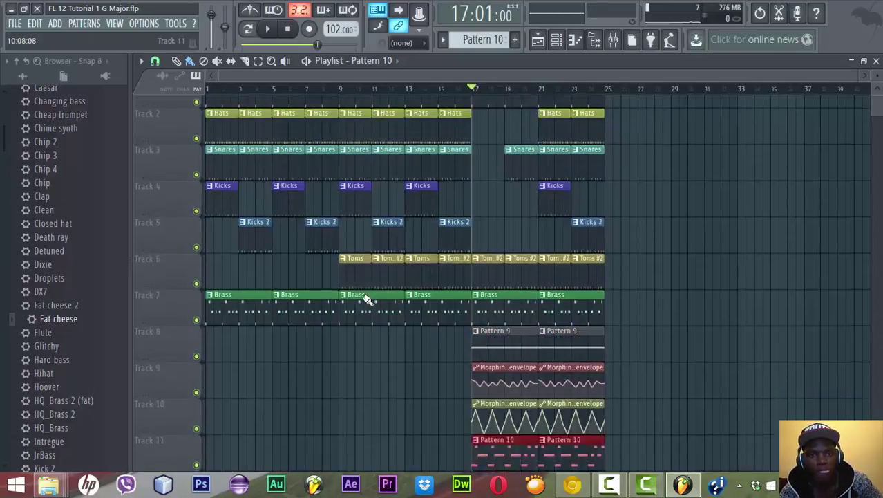
# Play the arrangement from bar 17 and lower the Fat cheese channel's volume to 32%.
pyautogui.press('space')
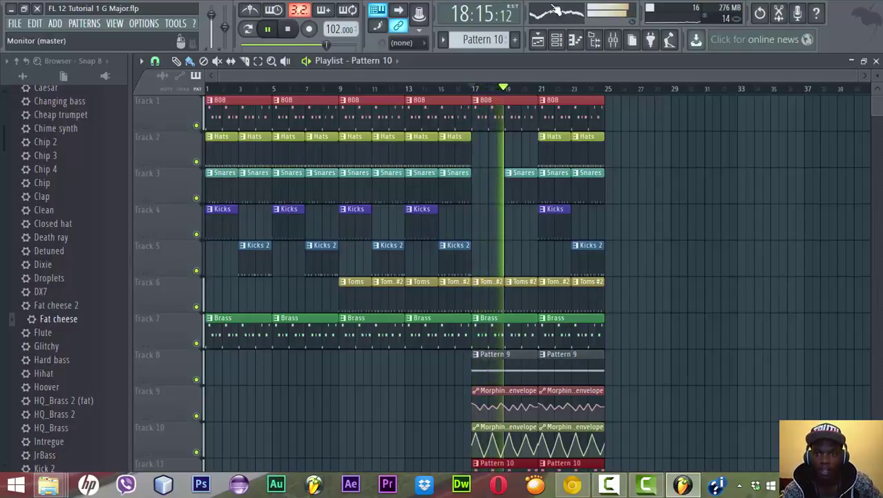
pyautogui.click(558, 39)
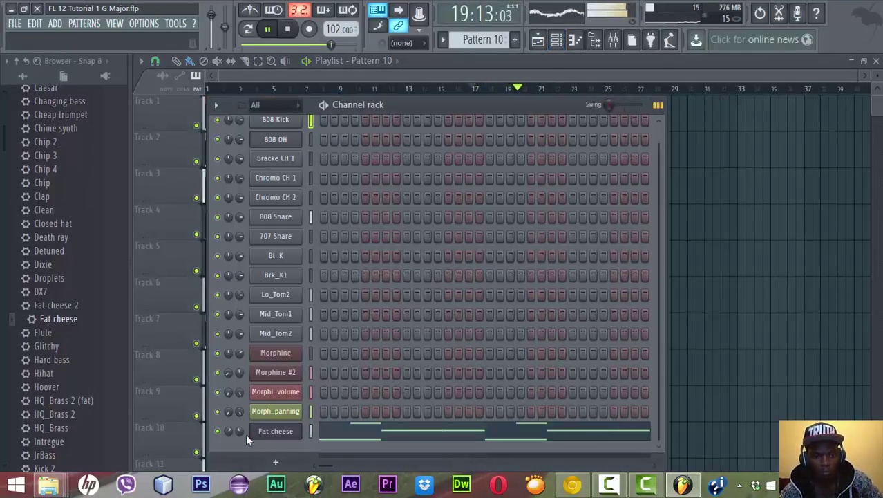
pyautogui.moveTo(241, 428); pyautogui.dragTo(240, 456)
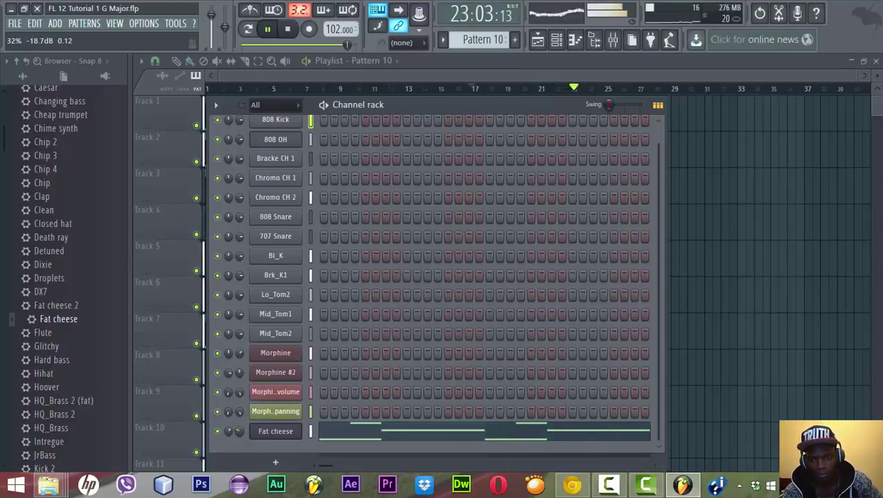
# Open the Fat cheese notes in the piano roll, play Pattern 10 on its own and switch back to song playback.
pyautogui.click(348, 433)
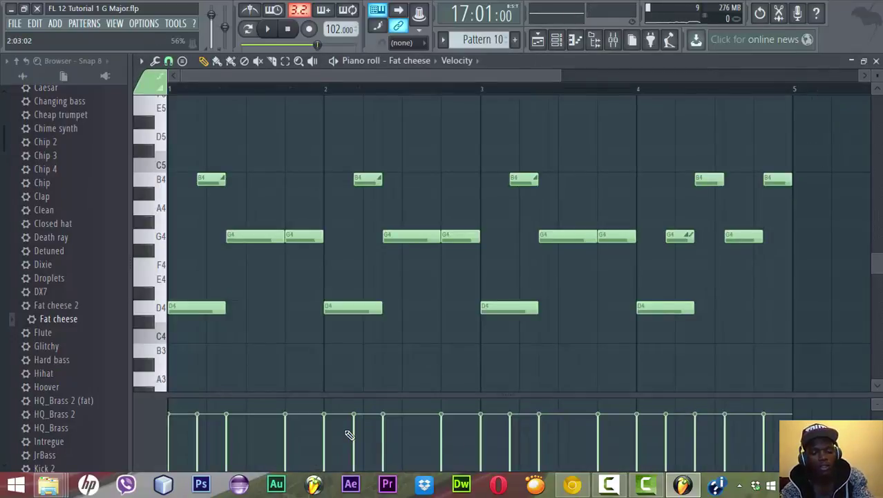
pyautogui.press('space')
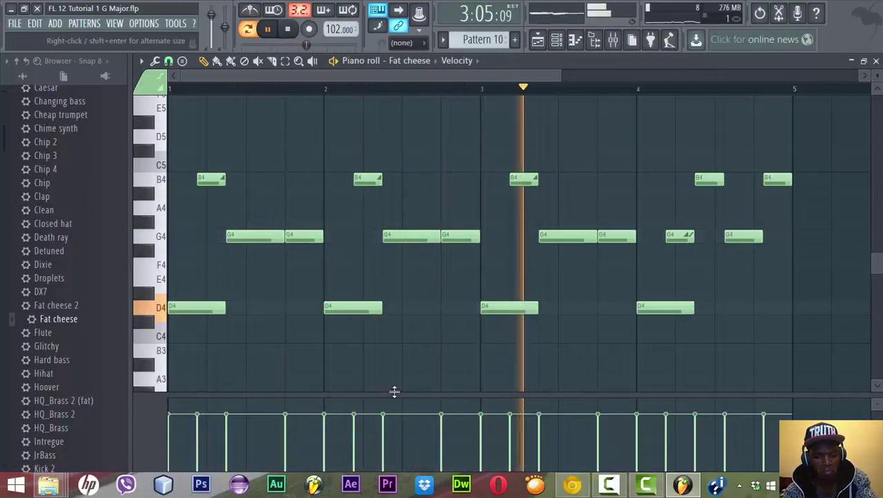
pyautogui.press('space')
pyautogui.press('space')
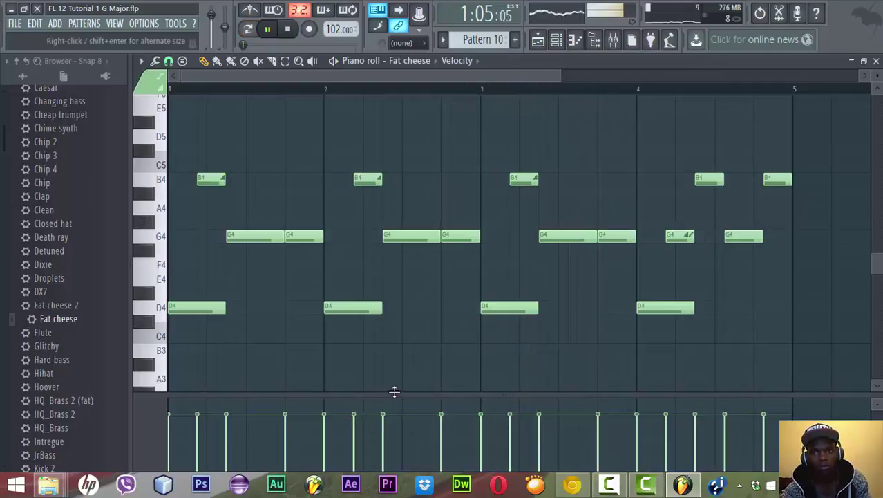
# Add two Pattern 10 clips on Track 11 of the playlist to fill bars 9 to 16.
pyautogui.press('F5')
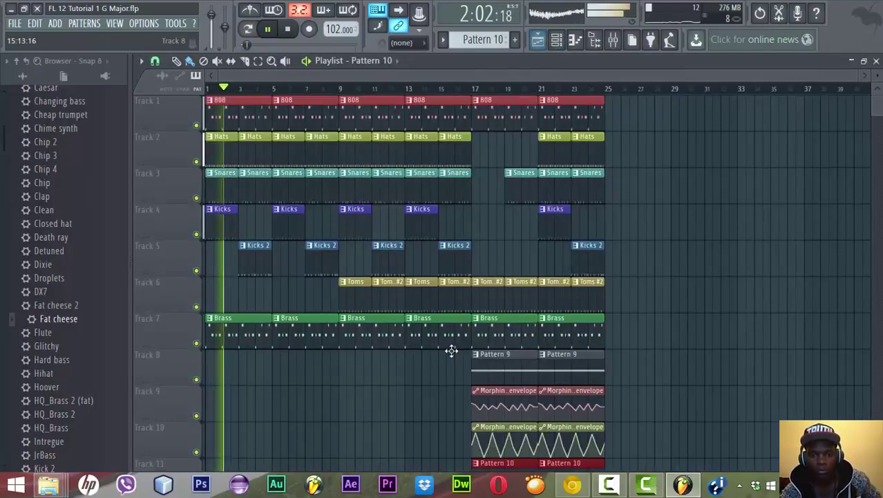
pyautogui.scroll(-5, 632, 266)
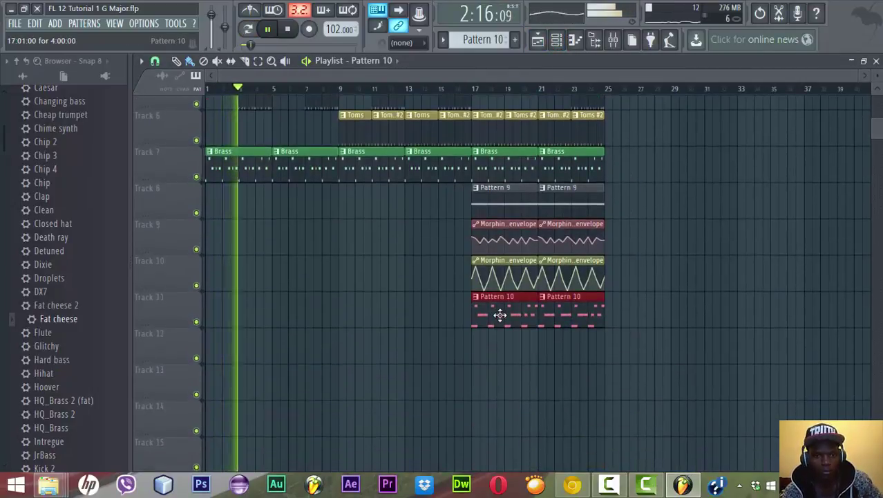
pyautogui.click(343, 321)
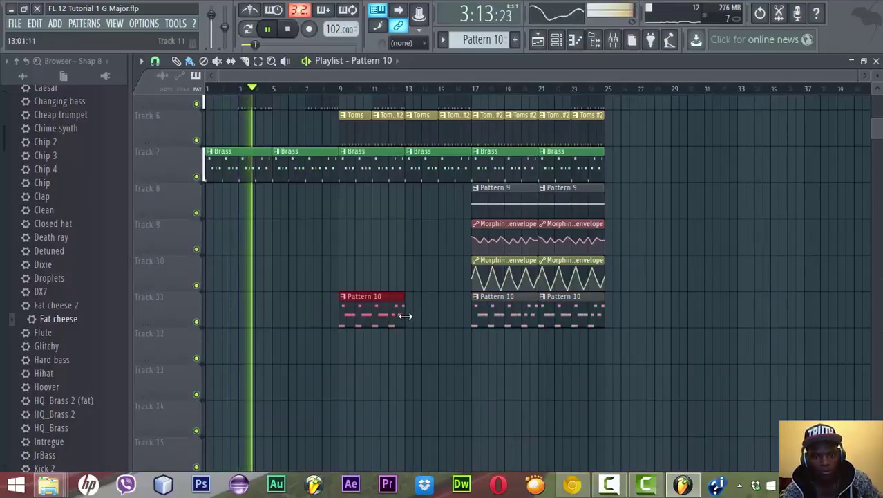
pyautogui.click(418, 320)
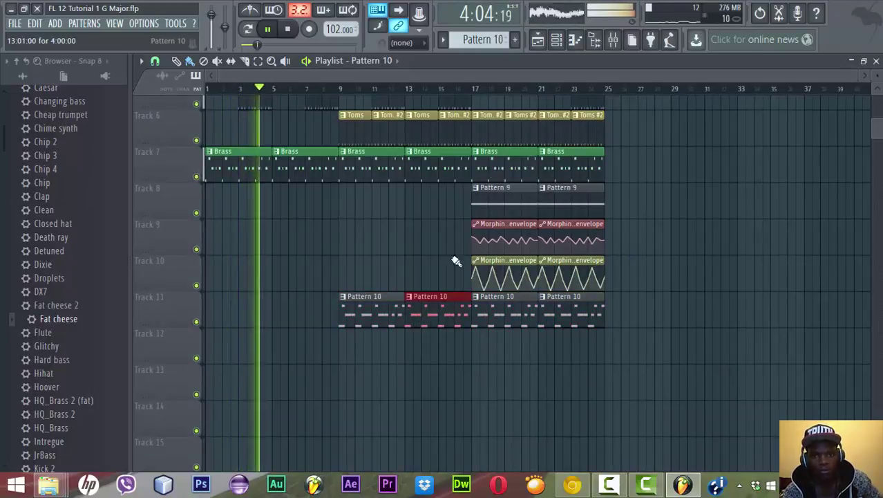
# Play the arrangement from bar 17 with the bass clips, stop playback and save the project.
pyautogui.click(476, 93)
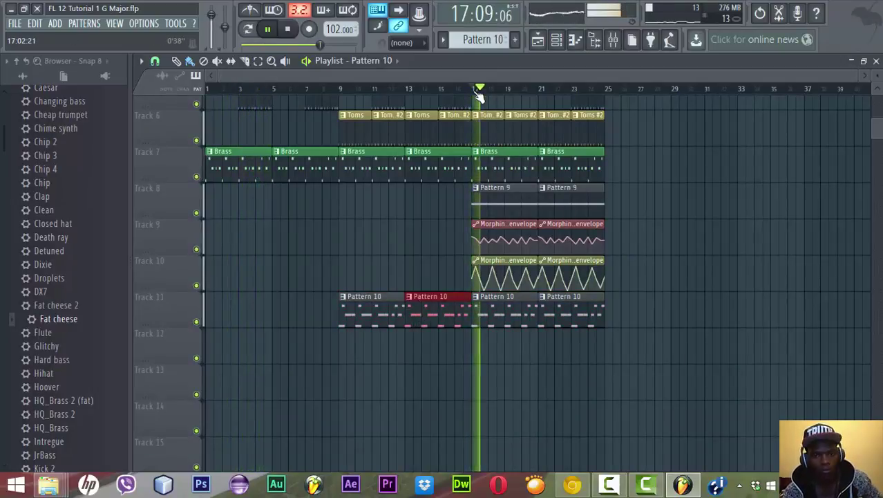
pyautogui.scroll(2, 479, 96)
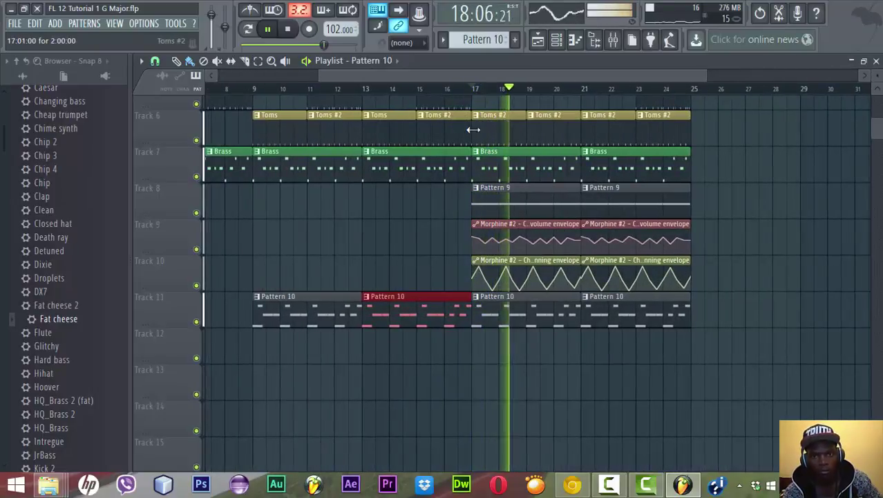
pyautogui.scroll(-3, 477, 92)
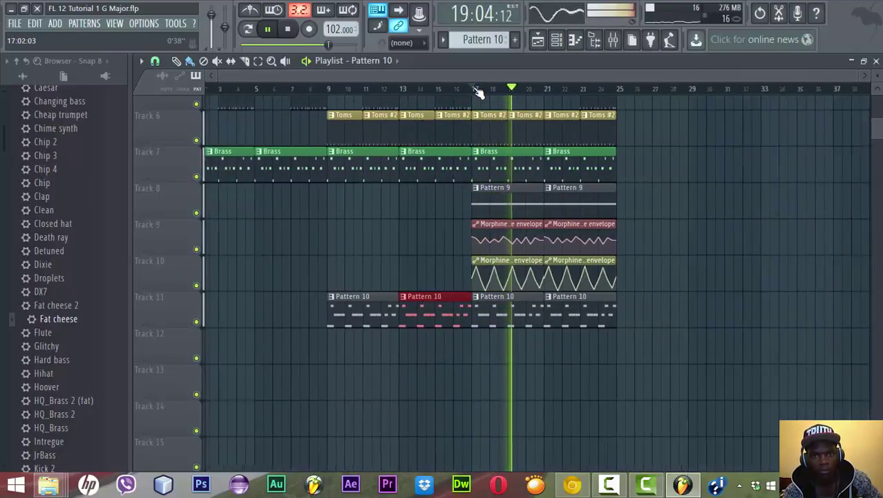
pyautogui.scroll(2, 478, 93)
pyautogui.scroll(-3, 479, 91)
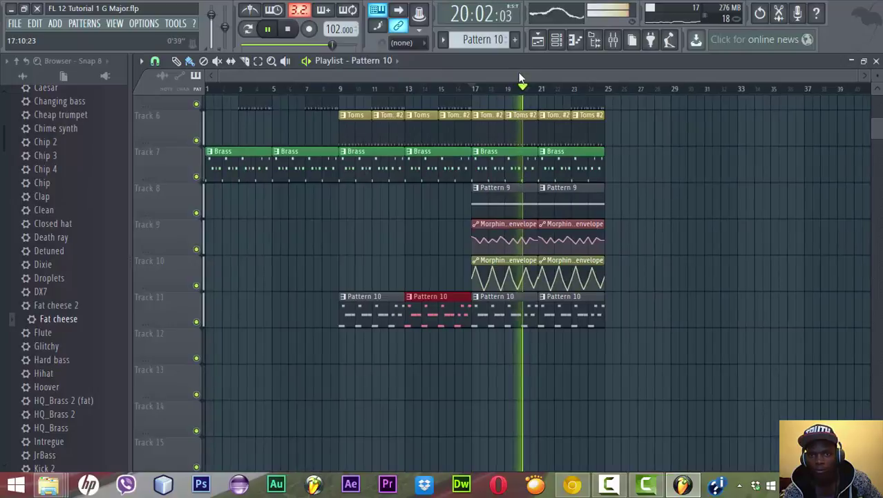
pyautogui.scroll(1, 483, 90)
pyautogui.hscroll(2, 560, 73)
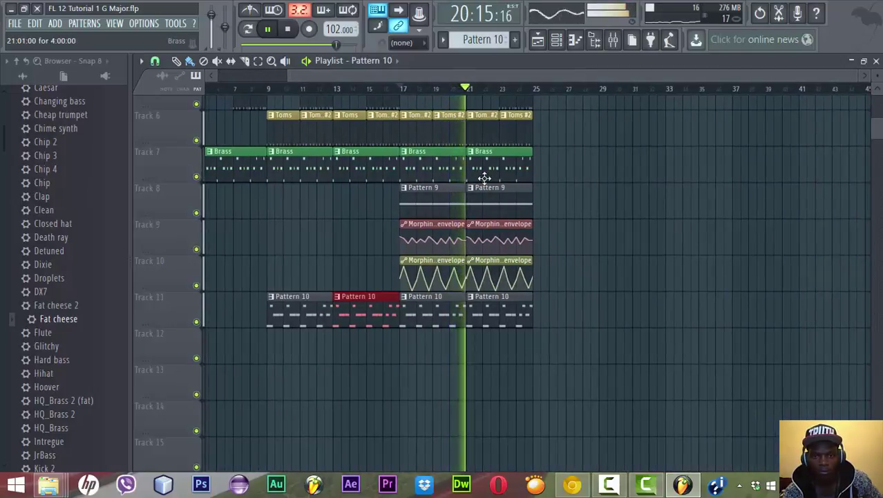
pyautogui.click(557, 39)
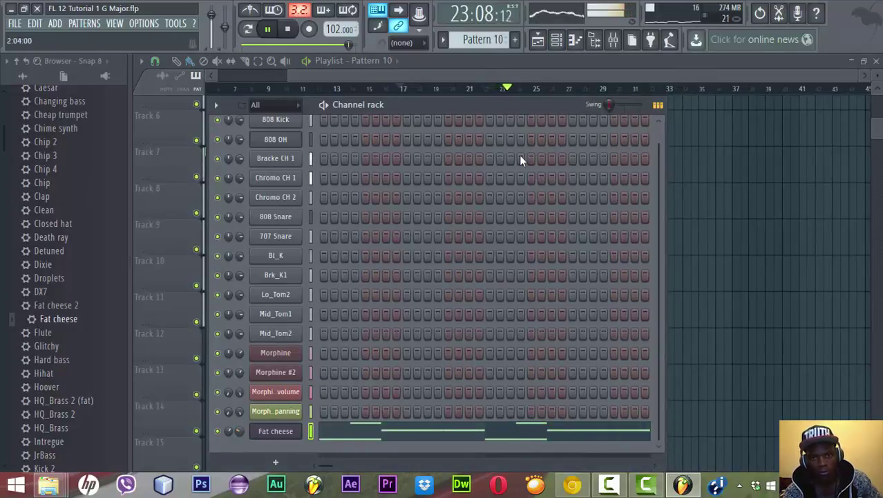
pyautogui.press('F6')
pyautogui.press('space')
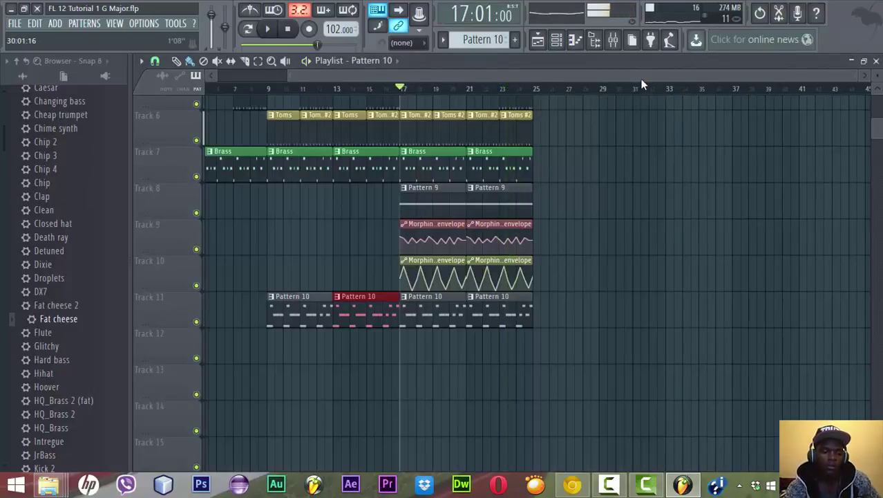
pyautogui.hotkey('ctrl', 's')
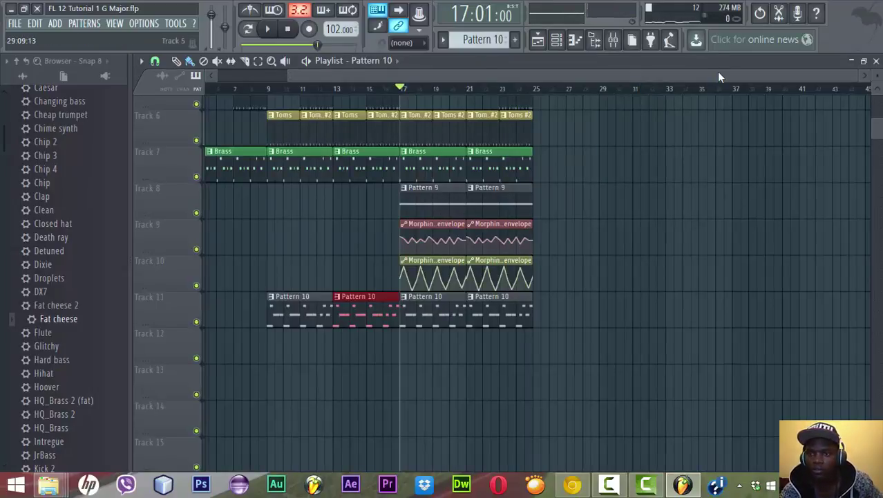
# Place two more Pattern 10 clips on Track 11 at bars 1 and 5 and play the arrangement from bar 1.
pyautogui.hscroll(-2, 349, 180)
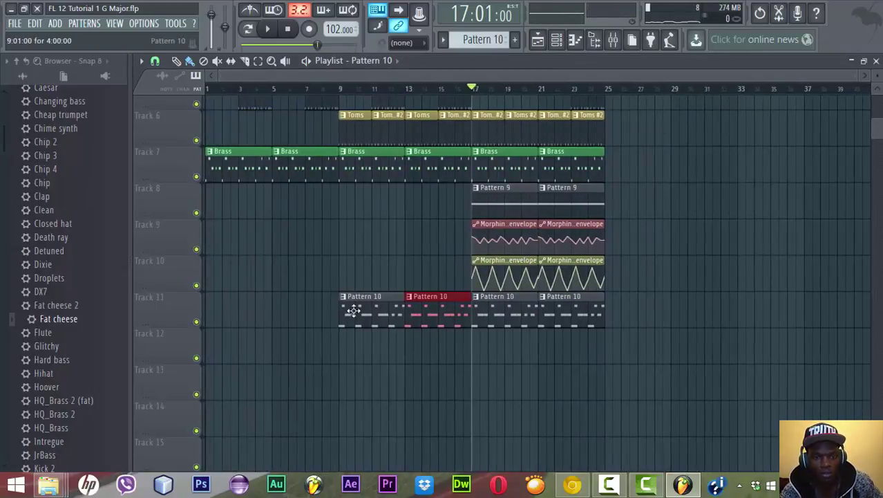
pyautogui.click(215, 322)
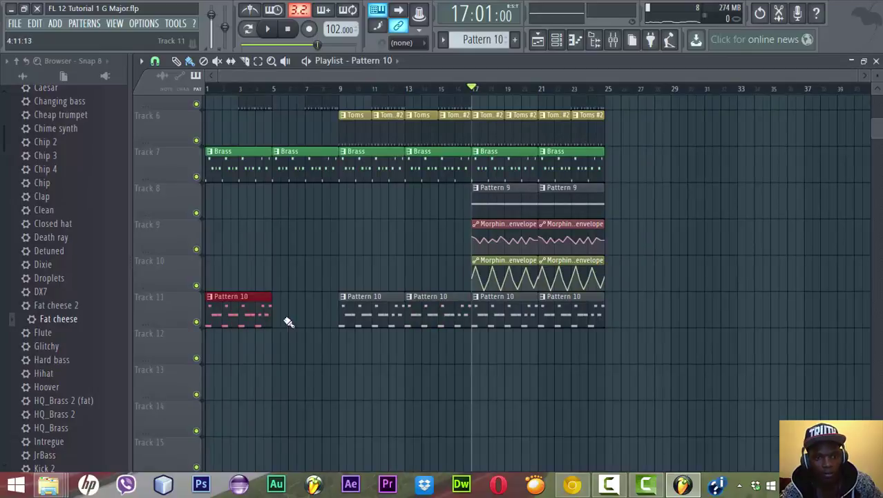
pyautogui.click(286, 319)
pyautogui.press('space')
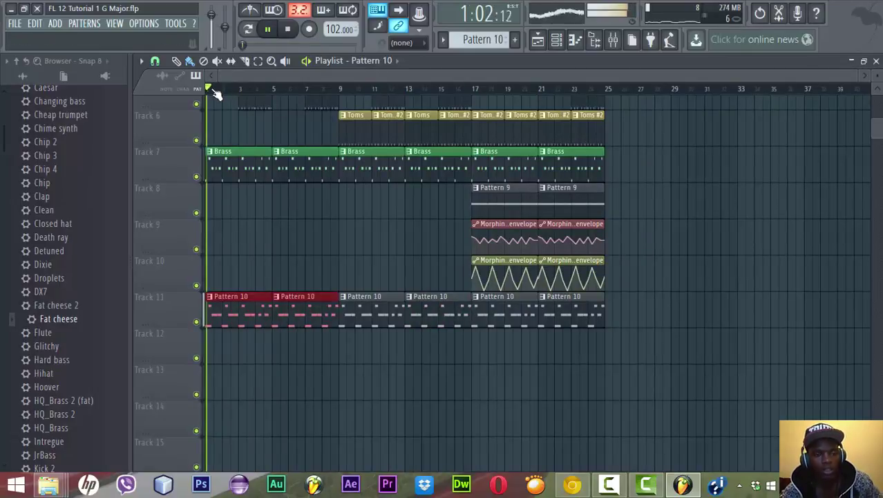
# Raise the Fat cheese notes of Pattern 10 by one octave in the piano roll and play the pattern alone.
pyautogui.doubleClick(256, 315)
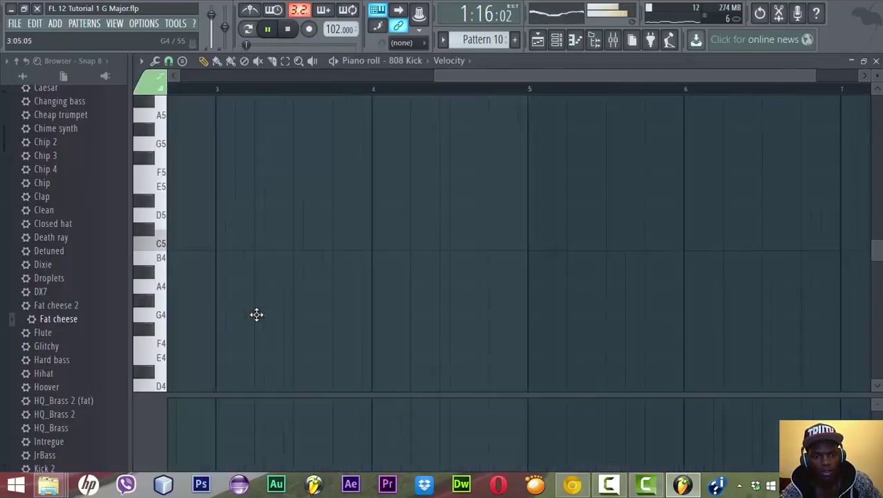
pyautogui.scroll(3, 261, 319)
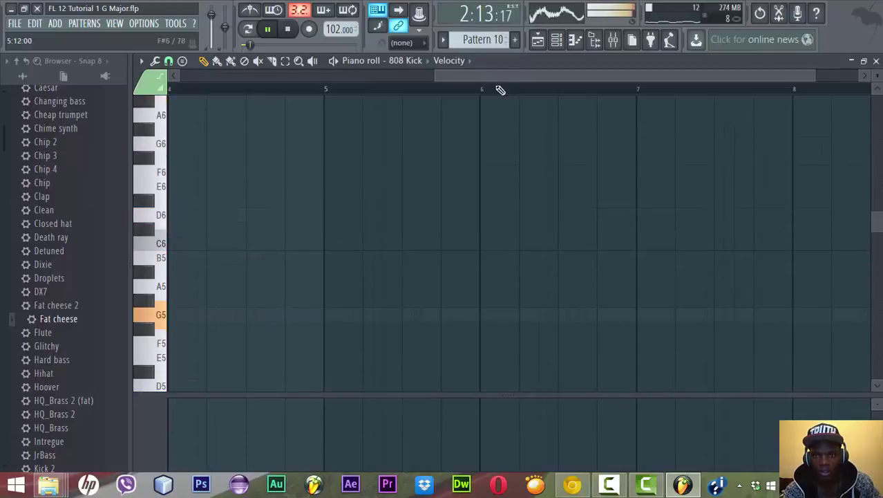
pyautogui.moveTo(519, 73); pyautogui.dragTo(239, 131)
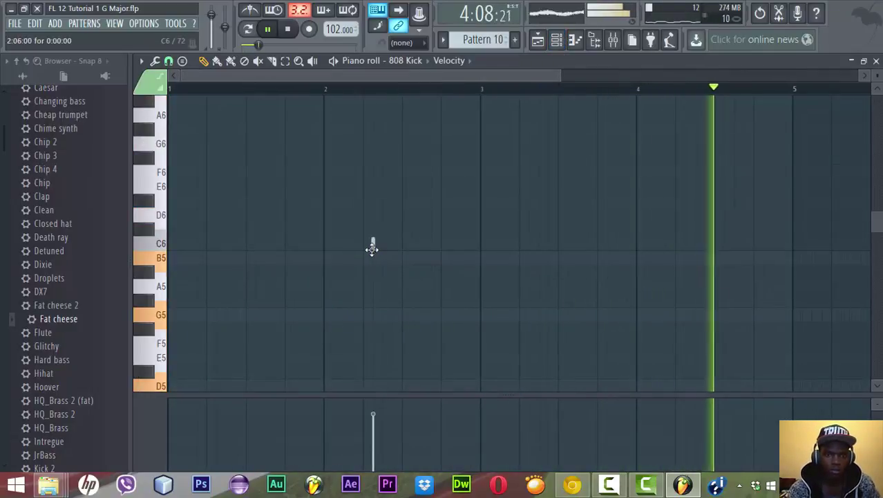
pyautogui.click(557, 39)
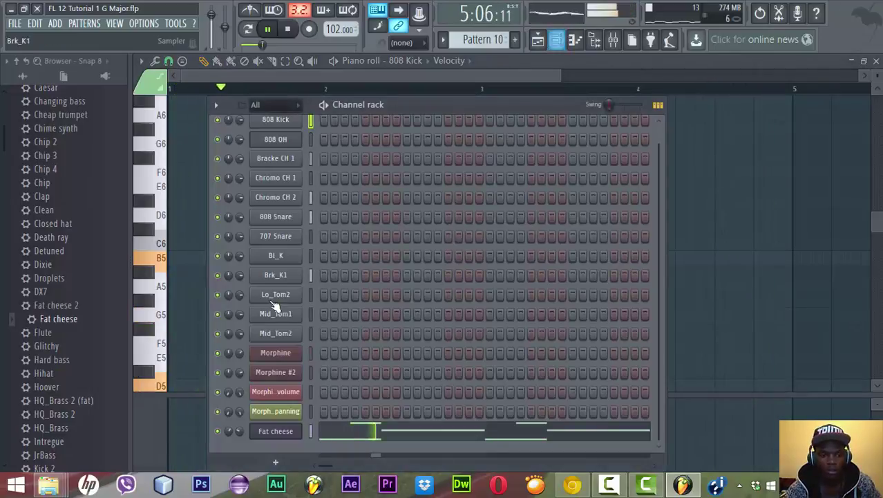
pyautogui.click(336, 443)
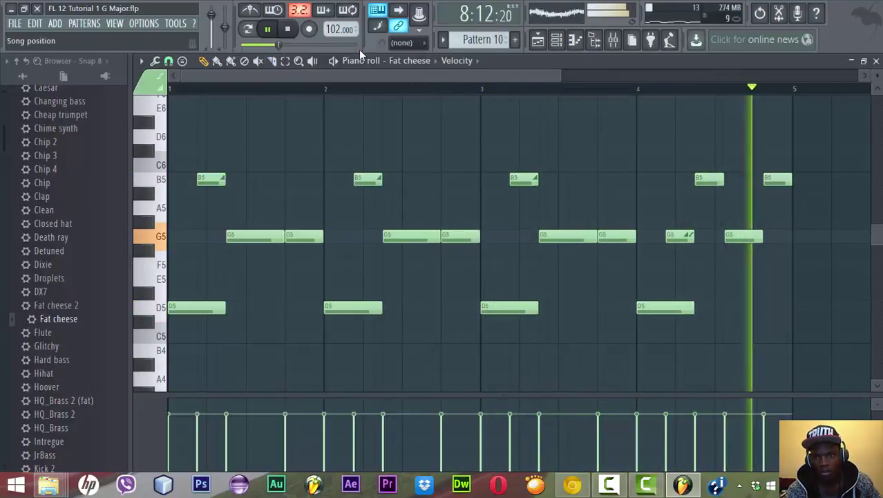
pyautogui.click(248, 30)
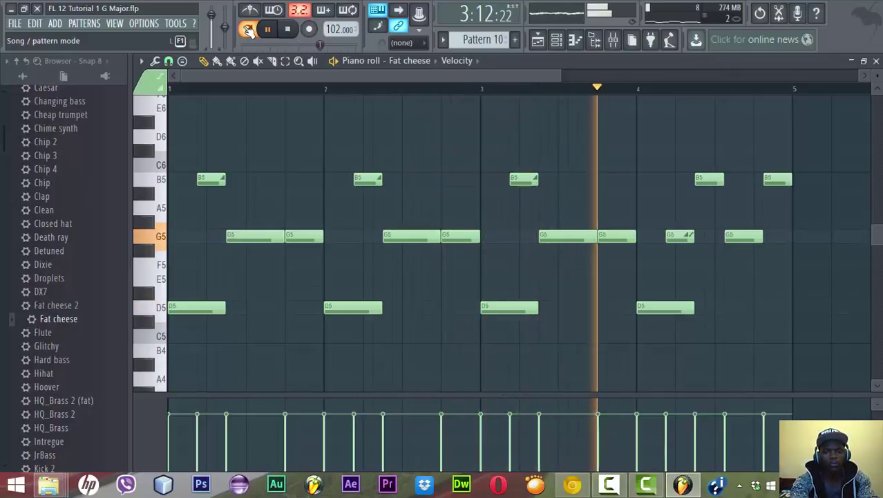
# Duplicate all Fat cheese notes one octave lower, at D4, G4 and B4, and save the project.
pyautogui.hotkey('ctrl', 'a')
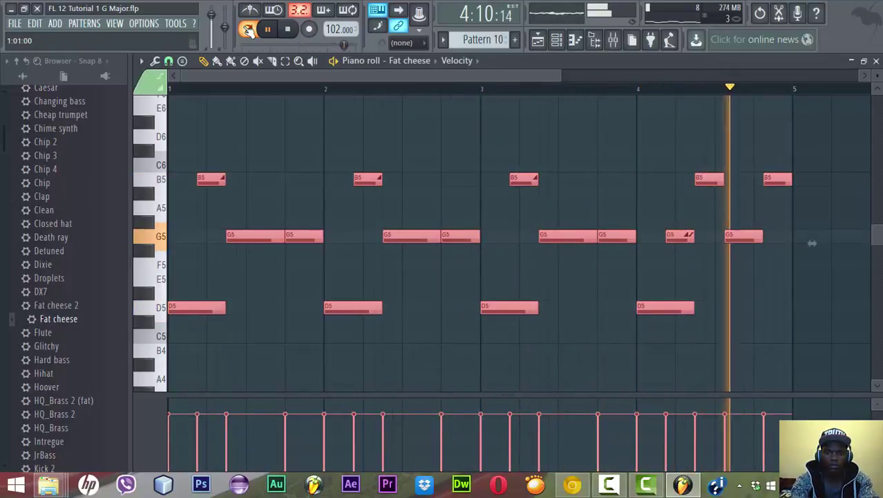
pyautogui.hotkey('ctrl', 'Down')
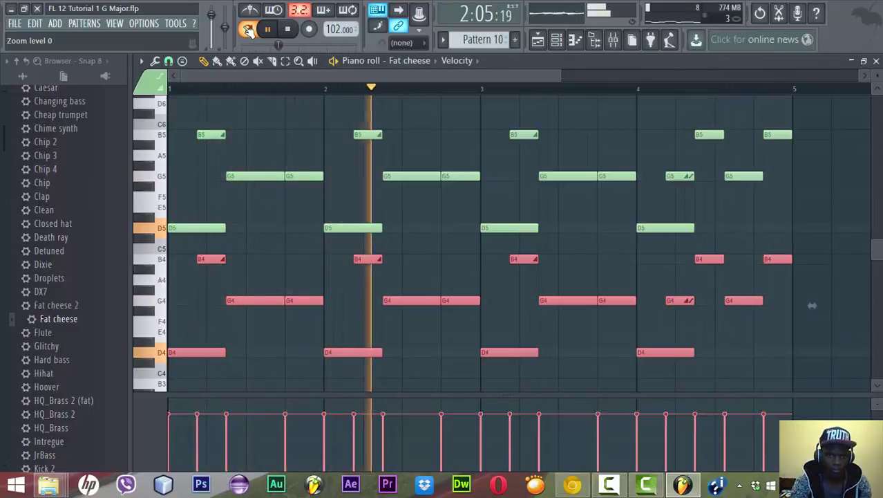
pyautogui.hotkey('ctrl', 's')
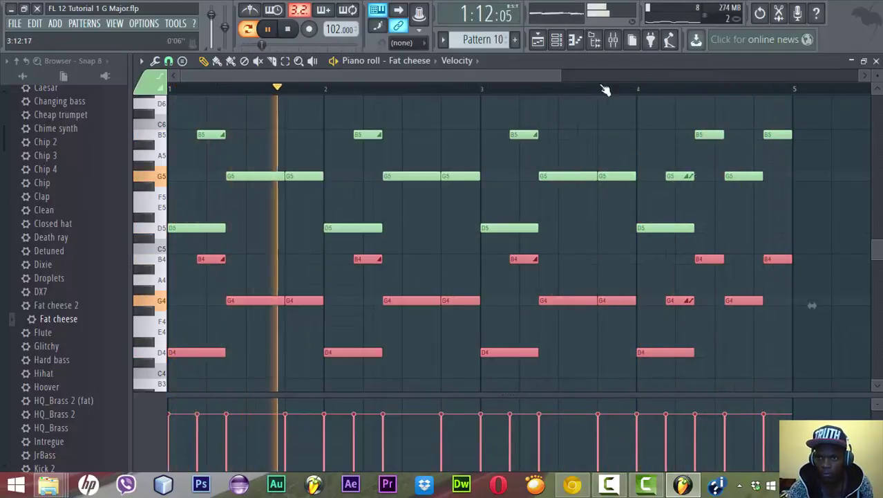
# Shift the last G5 and G4 notes of bar 4 one step later and extend the preceding B4 note to meet them.
pyautogui.moveTo(746, 173); pyautogui.dragTo(758, 176)
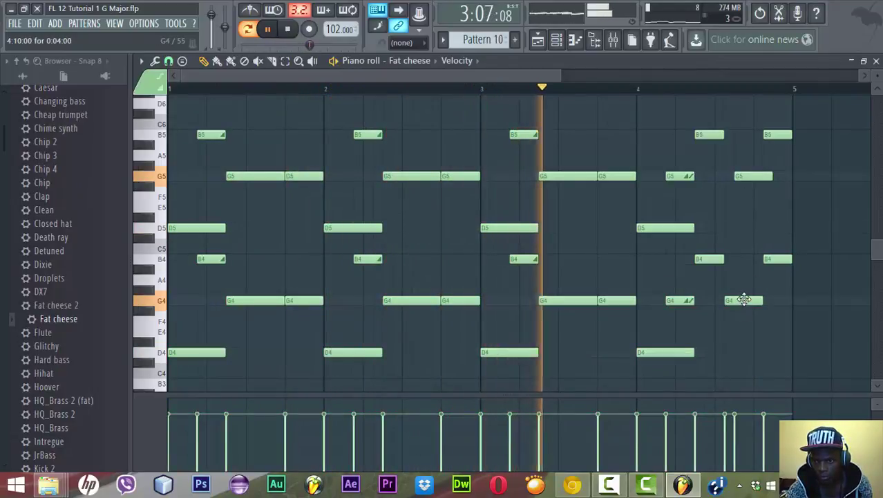
pyautogui.moveTo(744, 300); pyautogui.dragTo(753, 300)
pyautogui.moveTo(723, 259); pyautogui.dragTo(734, 260)
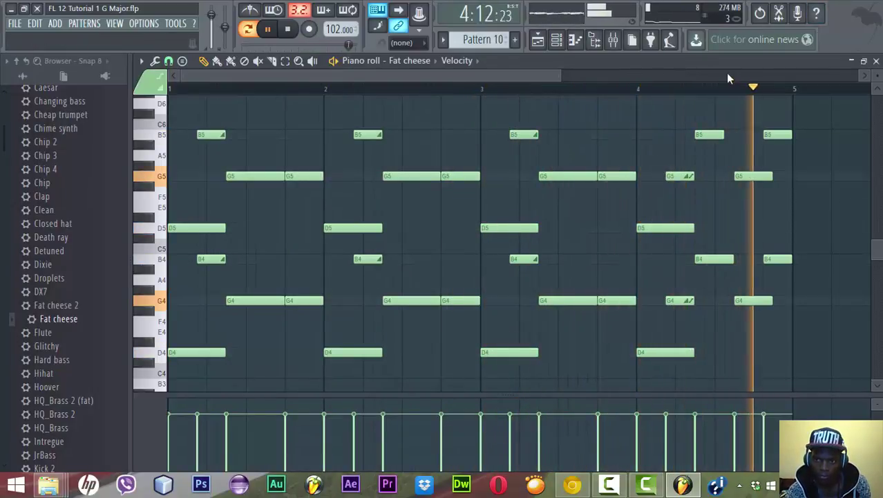
# Close the piano roll and the channel rack to return to the playlist, and stop playback.
pyautogui.click(876, 62)
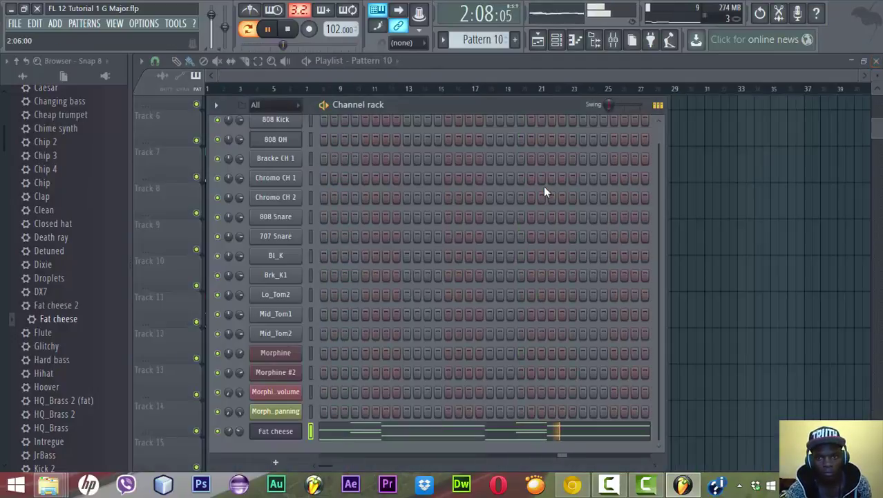
pyautogui.click(388, 70)
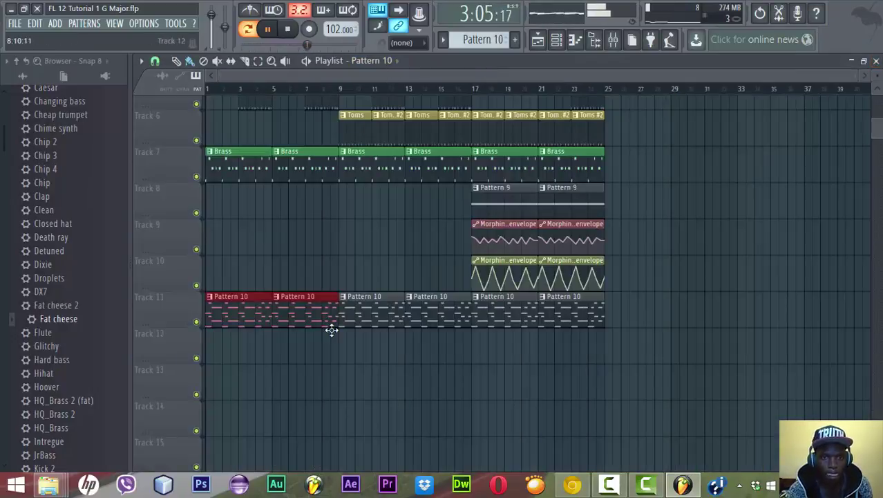
pyautogui.press('space')
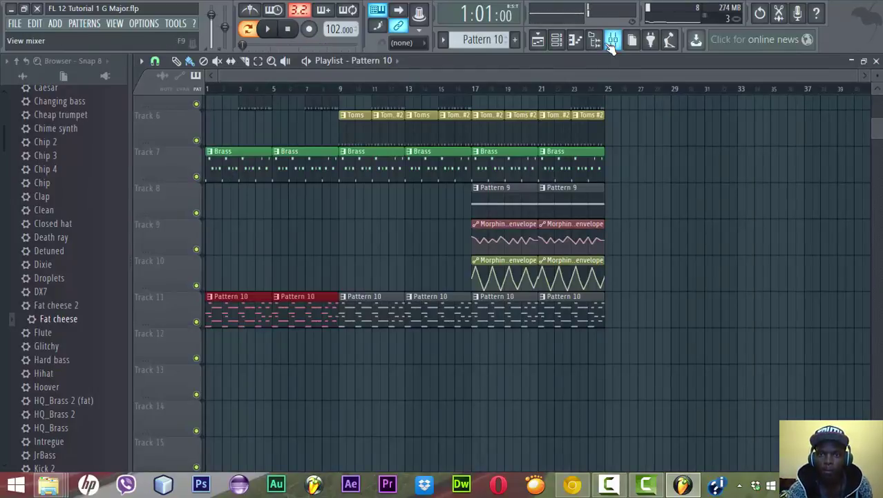
# Adjust oscillator 1's panning in the Fat cheese channel and set the channel panning to 2% right while auditioning Pattern 10.
pyautogui.click(557, 40)
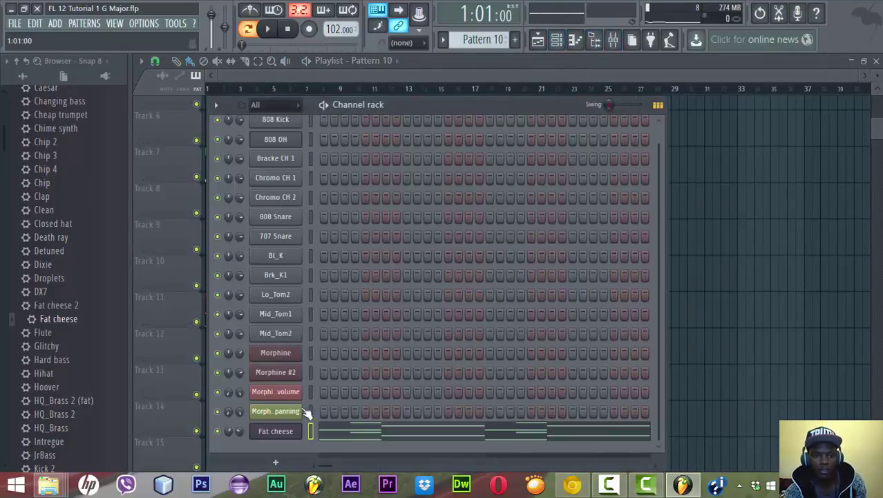
pyautogui.click(296, 432)
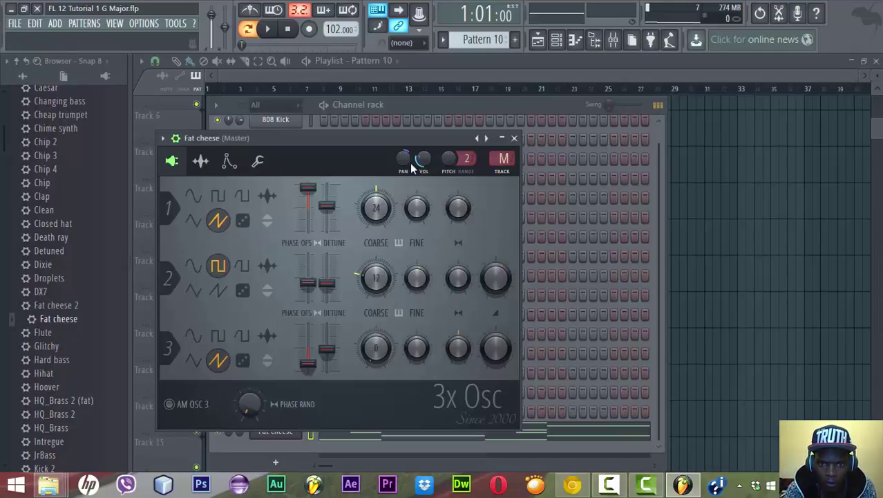
pyautogui.press('space')
pyautogui.moveTo(458, 207); pyautogui.dragTo(458, 205)
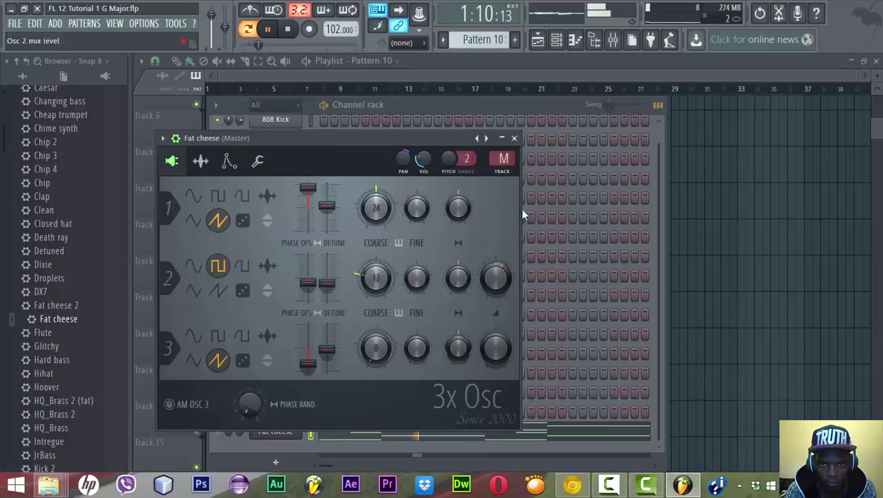
pyautogui.press('space')
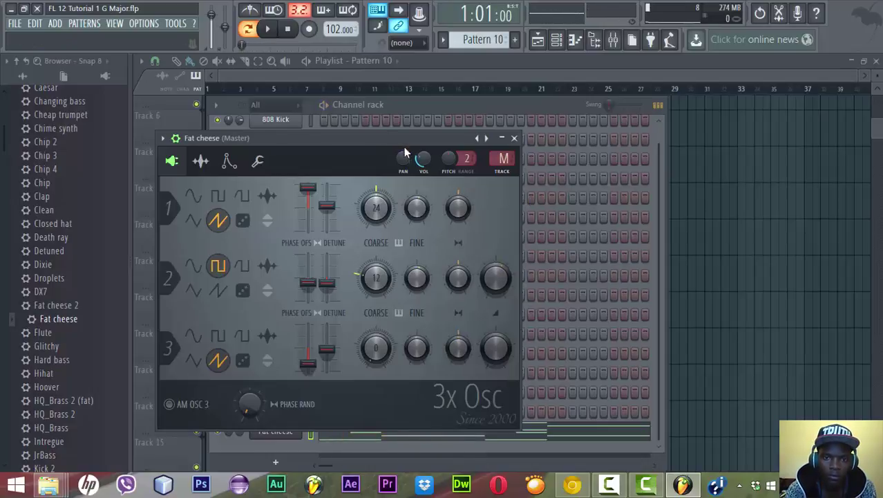
pyautogui.moveTo(404, 158); pyautogui.dragTo(404, 153)
pyautogui.press('space')
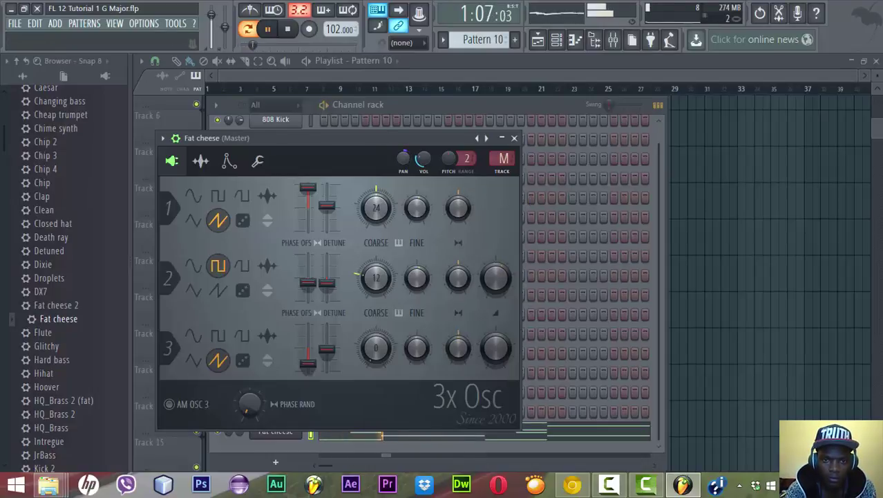
pyautogui.moveTo(405, 159); pyautogui.dragTo(405, 157)
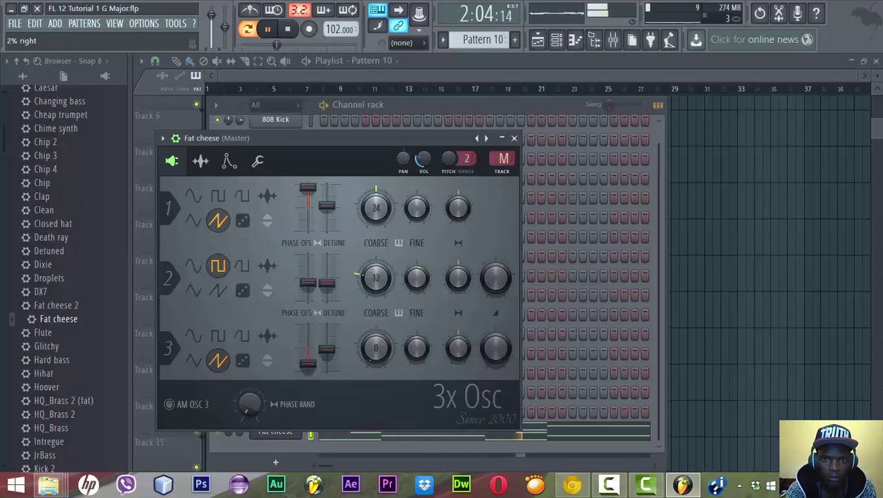
pyautogui.click(451, 79)
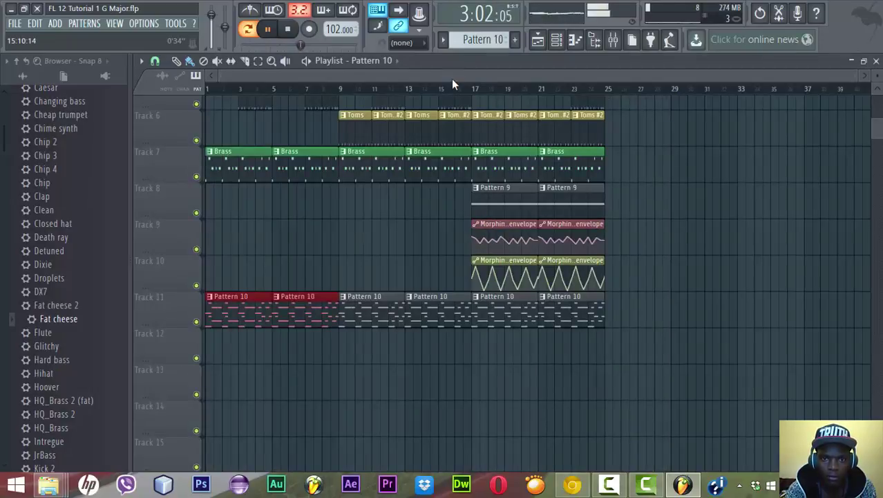
# Stop playback, route the Fat cheese channel to mixer Insert 16 and check the 808 Snare channel's settings.
pyautogui.click(574, 40)
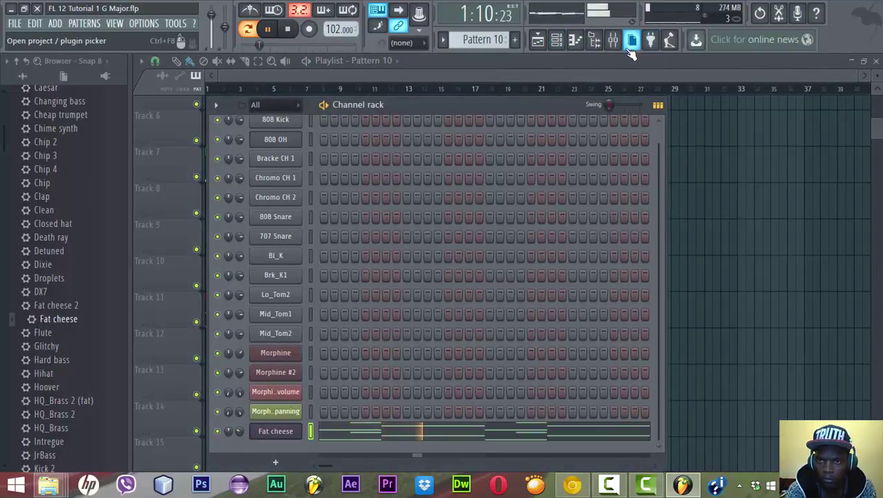
pyautogui.press('space')
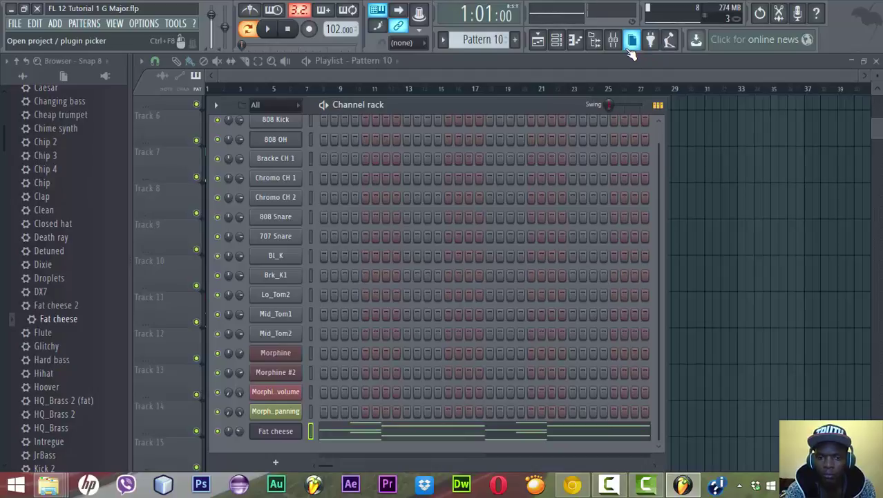
pyautogui.click(276, 432)
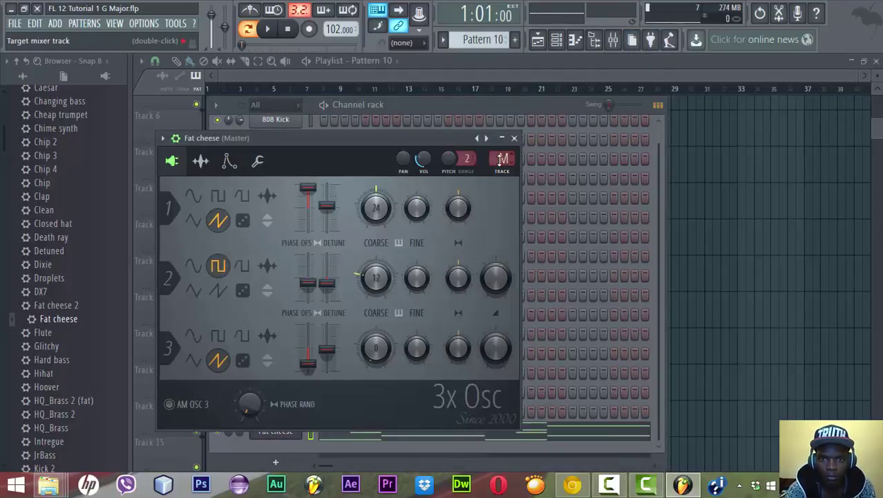
pyautogui.click(553, 106)
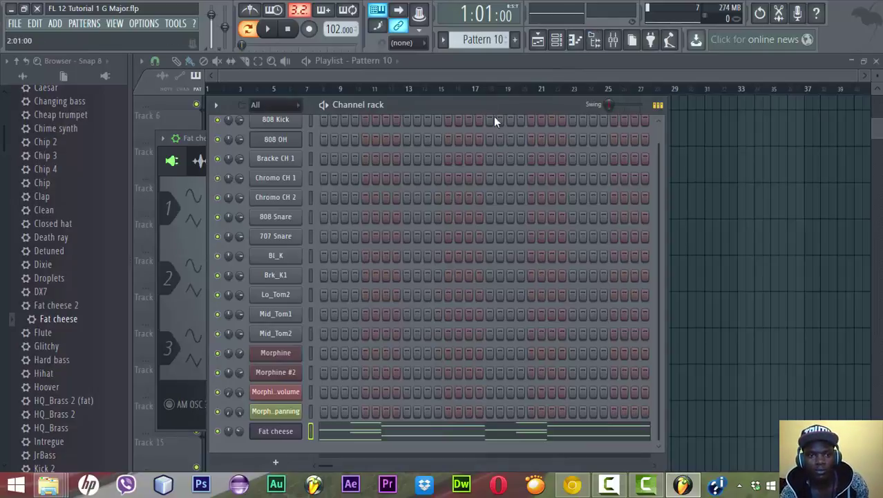
pyautogui.click(297, 216)
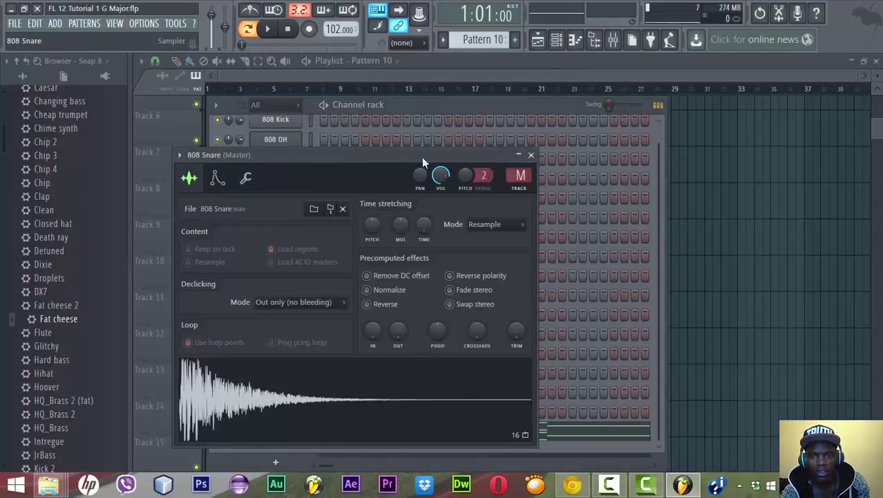
pyautogui.click(531, 156)
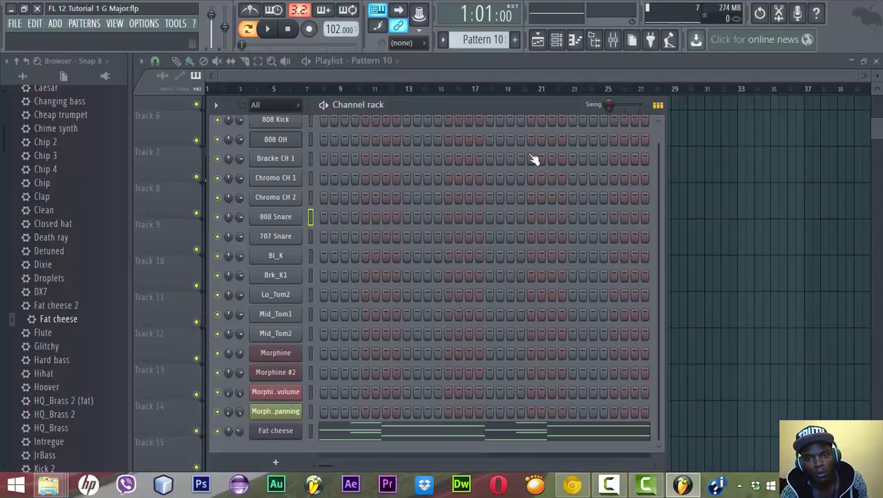
# Open the mixer, play the pattern briefly to check the routing, and select Insert 16.
pyautogui.click(614, 40)
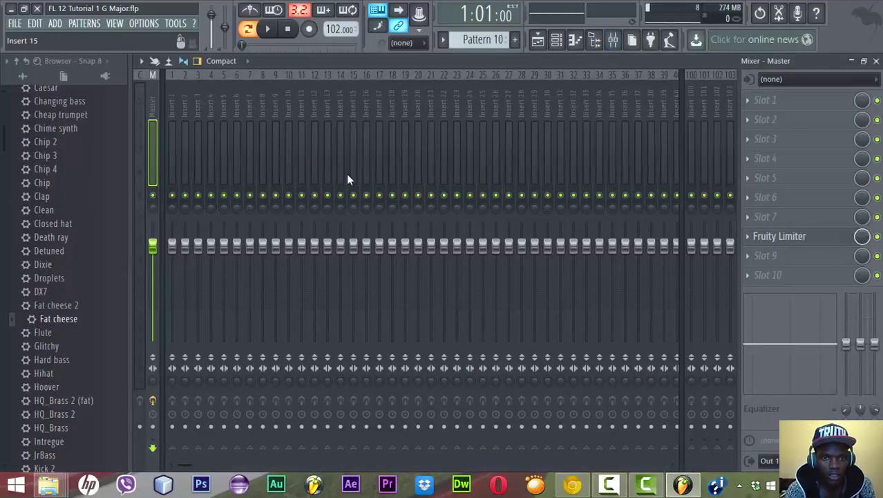
pyautogui.press('space')
pyautogui.press('space')
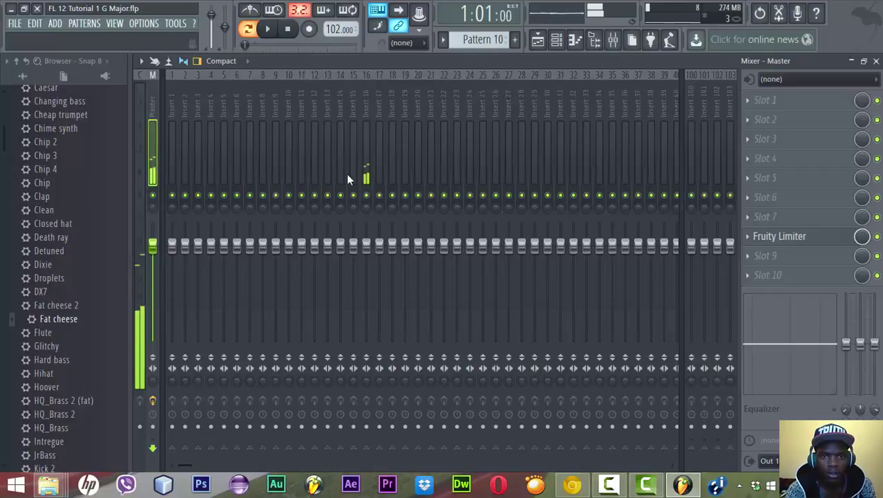
pyautogui.click(370, 146)
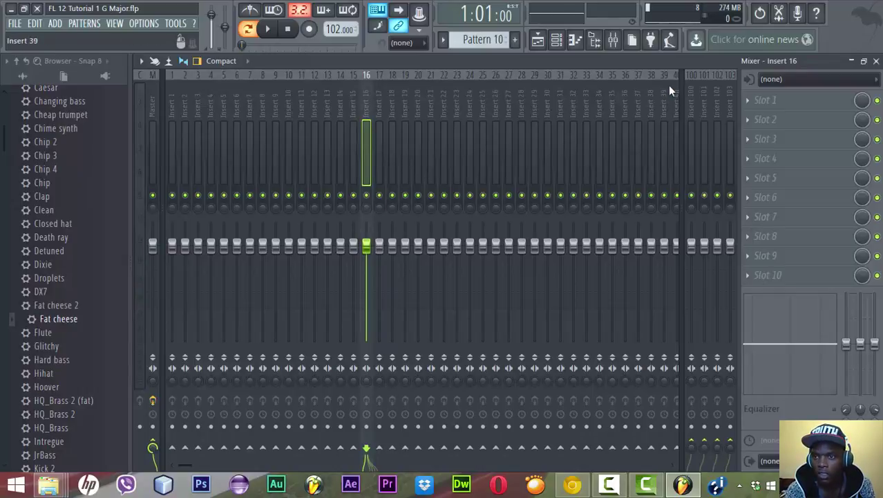
# Add Fruity Multiband Compressor to slot 1 of Insert 16 and load its General purpose preset.
pyautogui.click(751, 101)
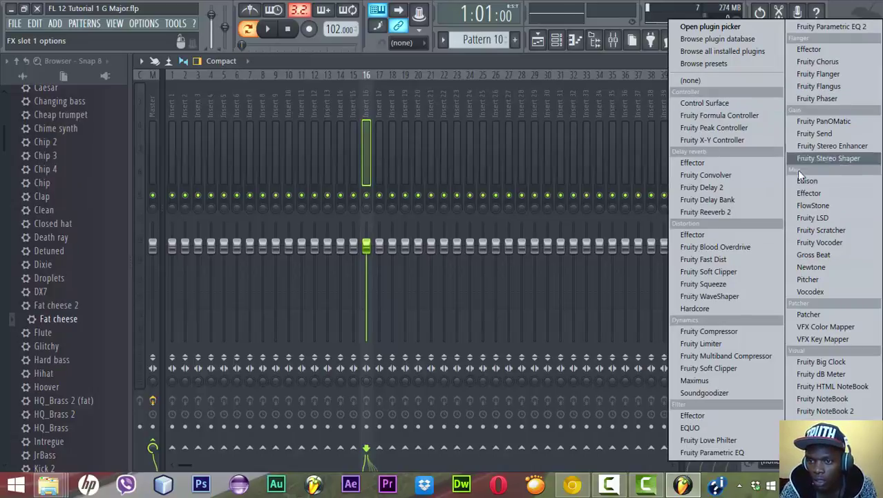
pyautogui.click(727, 356)
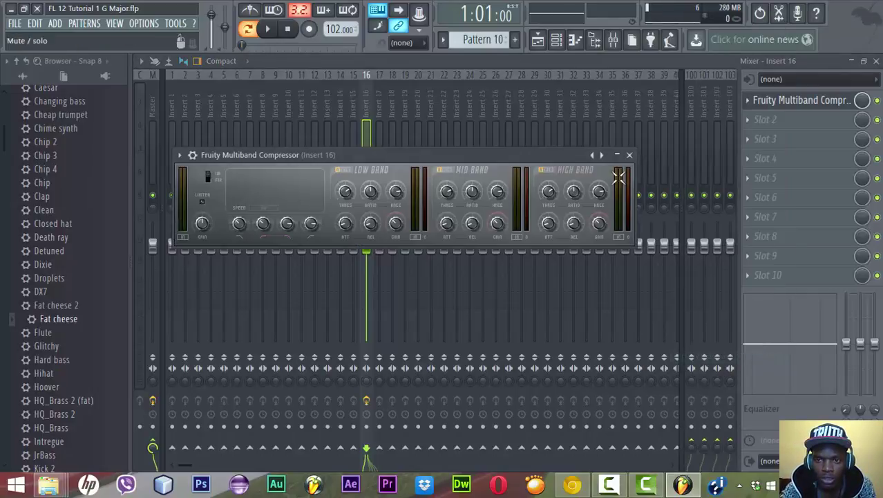
pyautogui.click(183, 158)
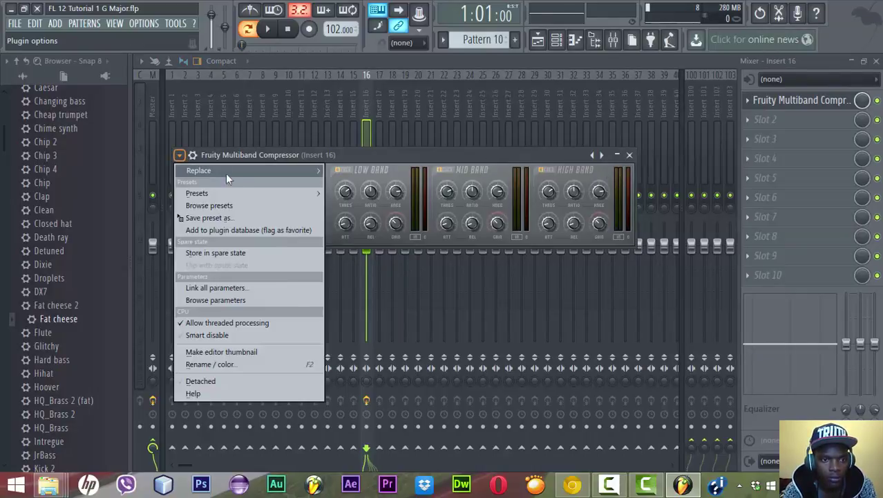
pyautogui.moveTo(237, 174)
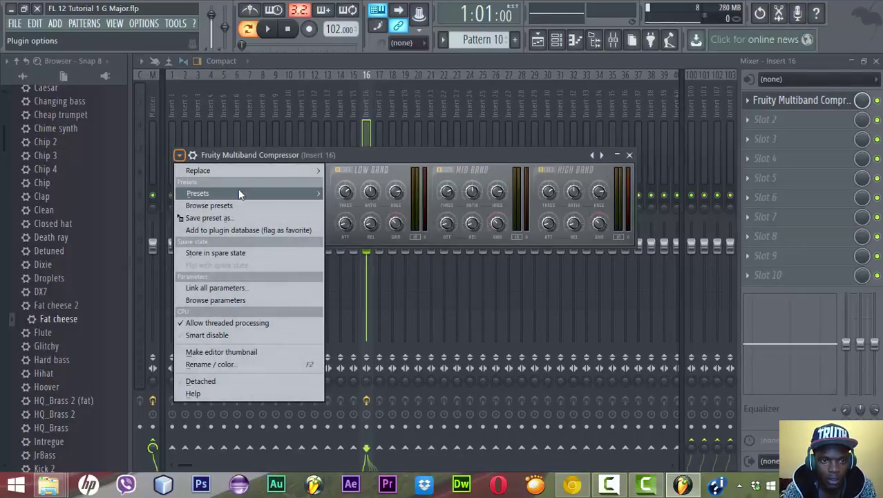
pyautogui.moveTo(238, 191)
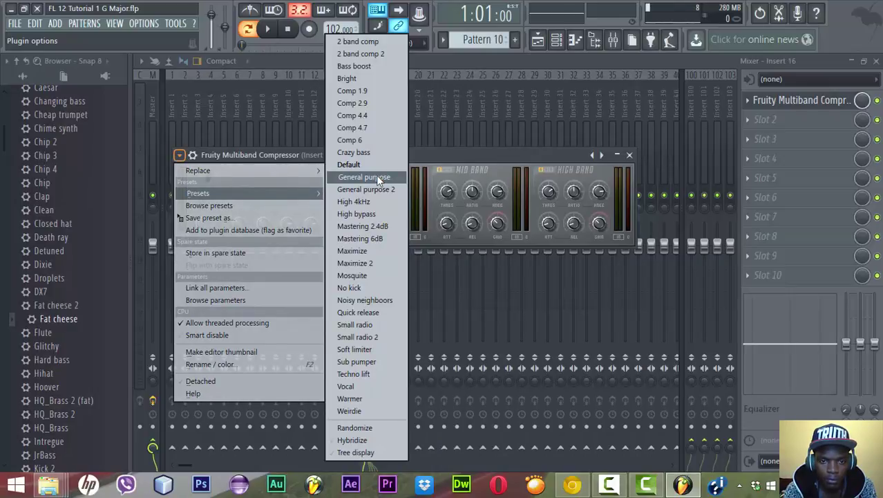
pyautogui.click(376, 177)
# Play the pattern and compare the compressor's General purpose 2 preset with General purpose, returning to General purpose.
pyautogui.press('space')
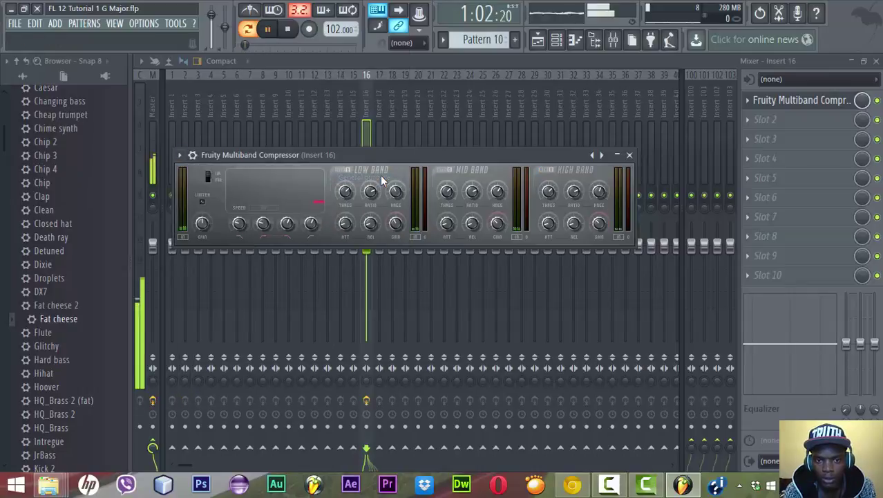
pyautogui.click(608, 159)
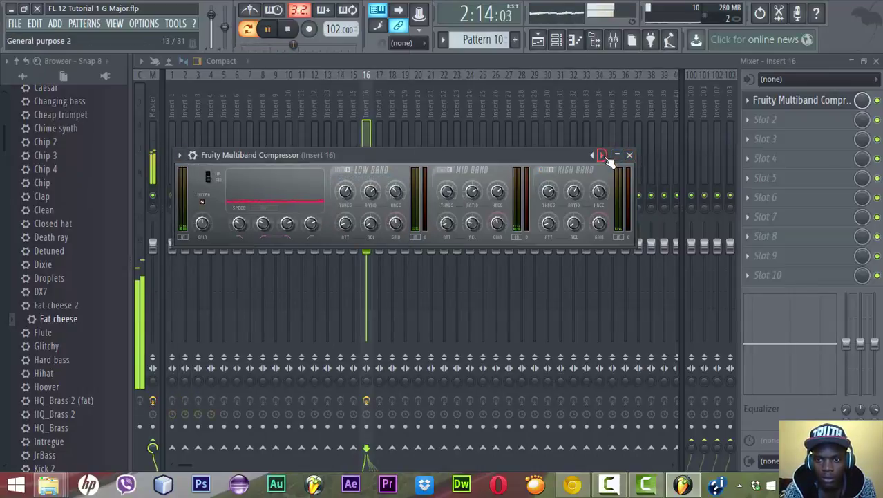
pyautogui.click(593, 155)
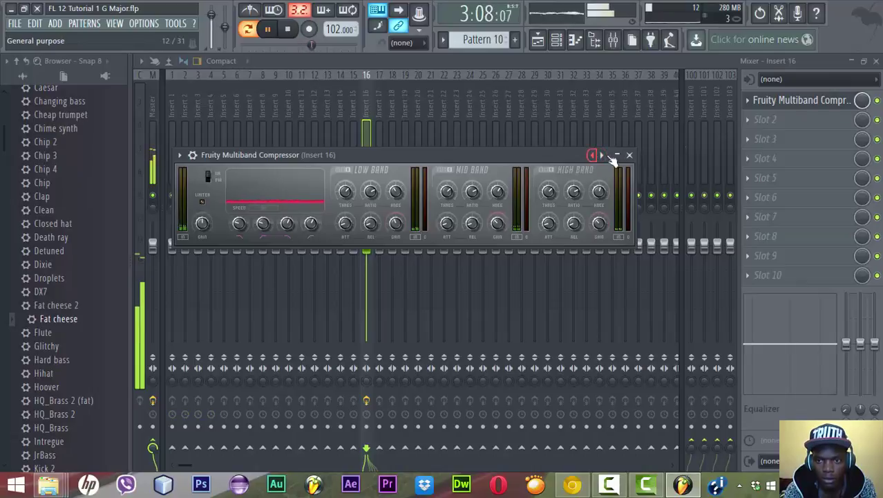
# Add Fruity Reeverb 2 to slot 2 of Insert 16, lower its wet level to 11%, and stop playback.
pyautogui.click(754, 122)
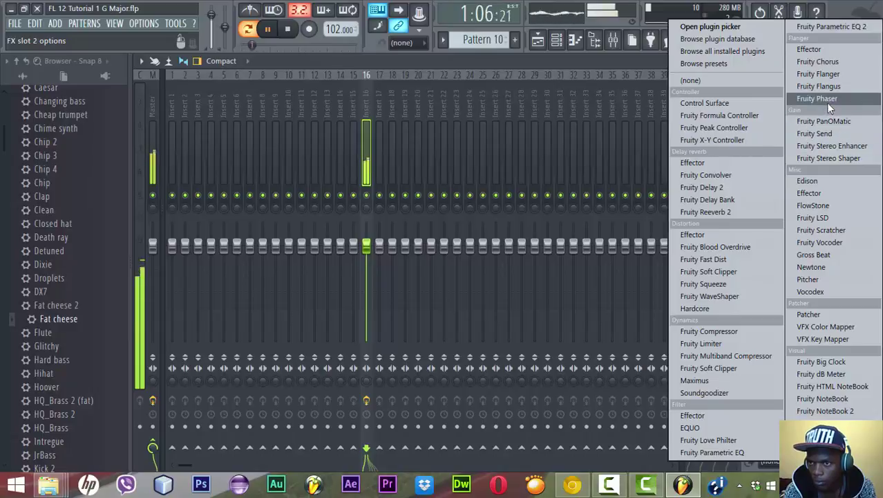
pyautogui.click(728, 212)
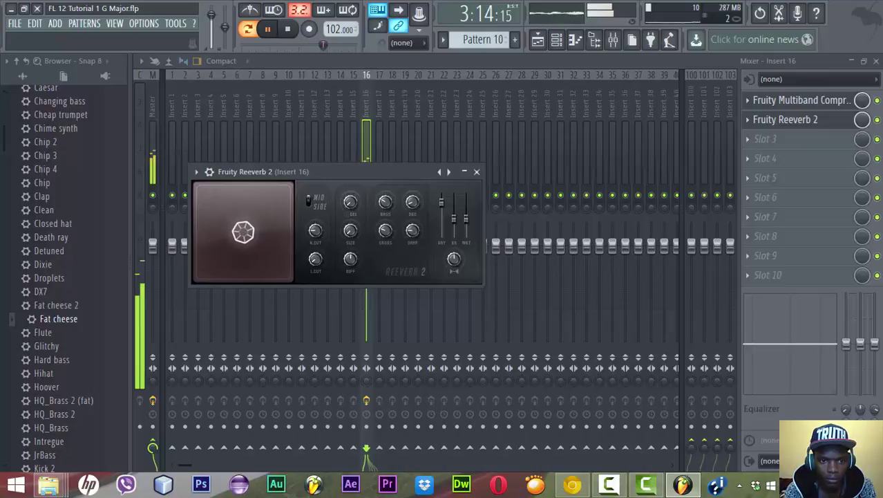
pyautogui.moveTo(468, 219); pyautogui.dragTo(468, 233)
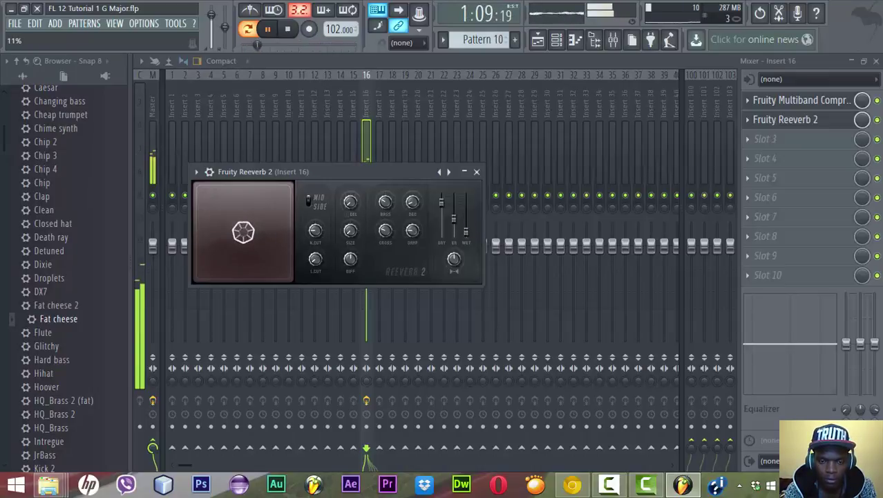
pyautogui.press('space')
# Replace Fruity Reeverb 2 in slot 2 with Fruity parametric EQ 2 and audition the pattern briefly.
pyautogui.click(750, 121)
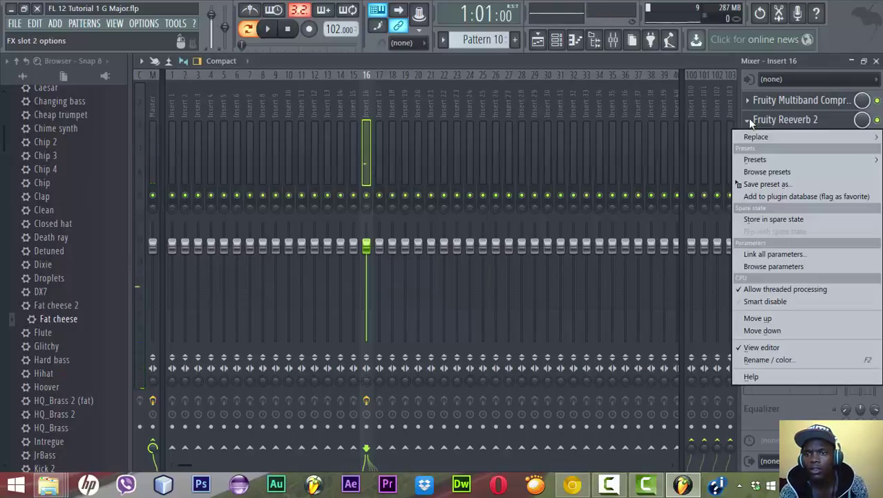
pyautogui.moveTo(758, 161)
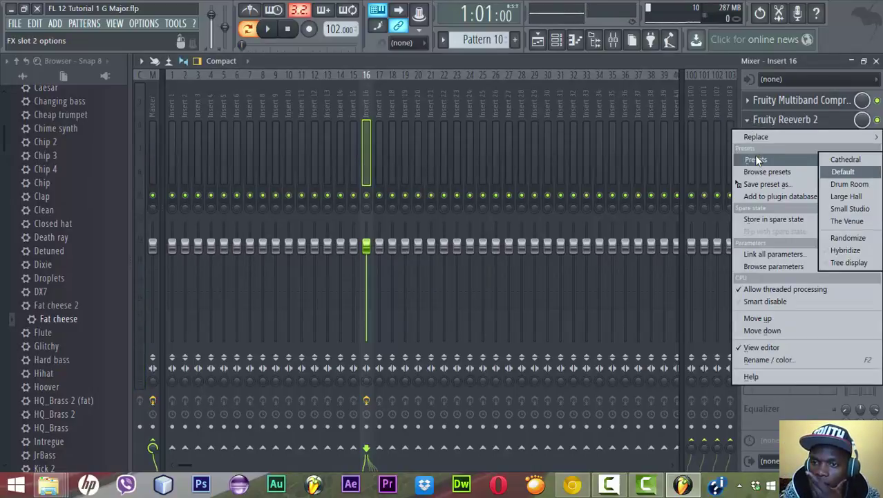
pyautogui.moveTo(764, 139)
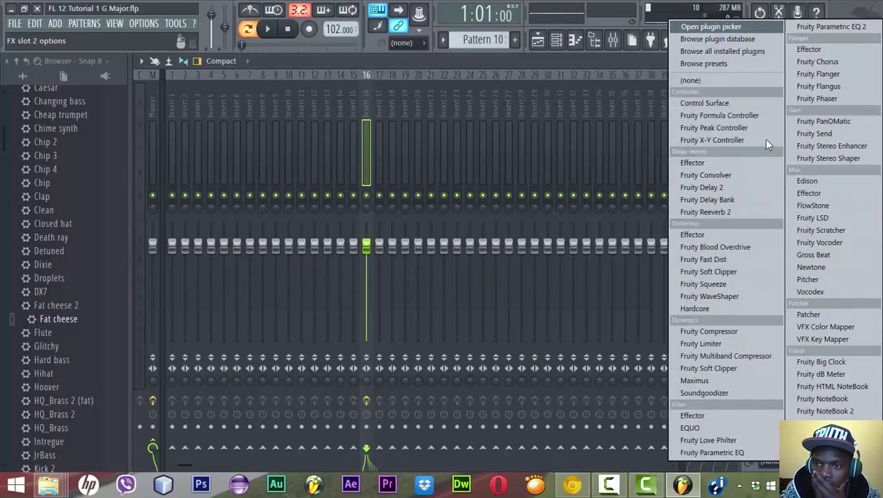
pyautogui.click(829, 26)
pyautogui.press('space')
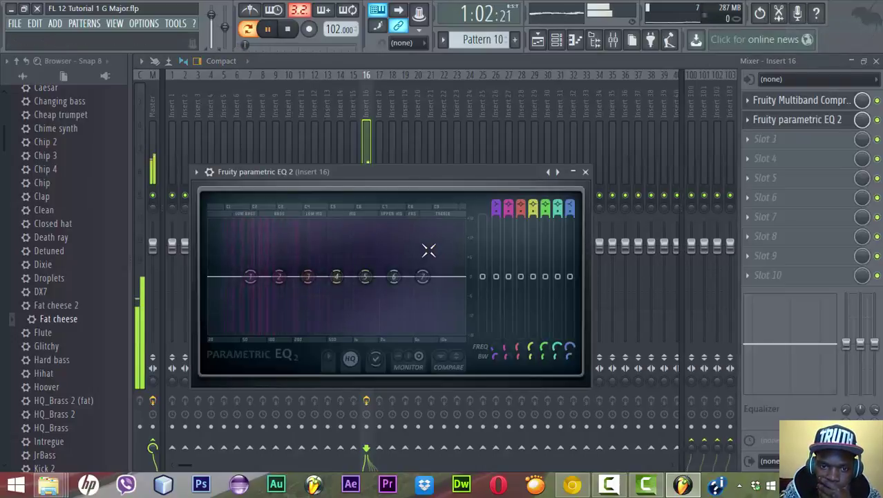
pyautogui.press('space')
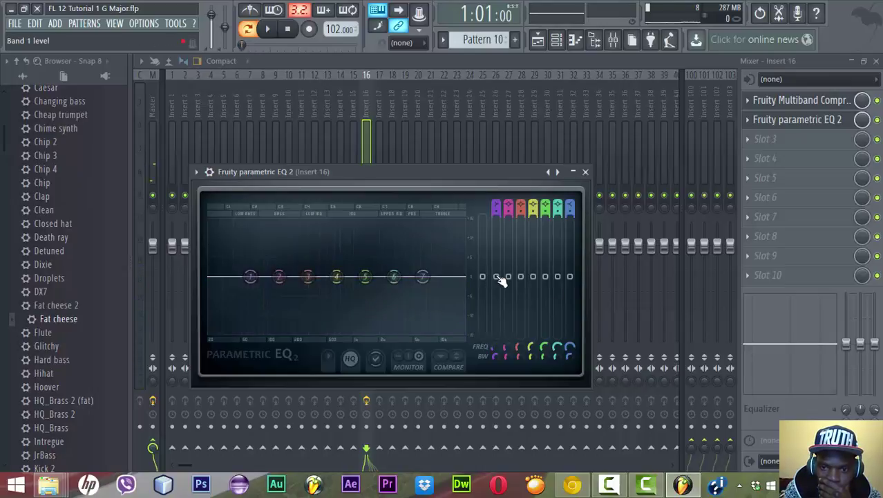
# While playing, cut EQ band 1 strongly, bands 2 to 4 progressively less and band 7 moderately, keeping bands 5 and 6 near zero.
pyautogui.moveTo(502, 279); pyautogui.dragTo(514, 320)
pyautogui.moveTo(512, 280); pyautogui.dragTo(508, 296)
pyautogui.press('space')
pyautogui.moveTo(496, 334)
pyautogui.mouseDown()
pyautogui.moveTo(496, 317)
pyautogui.moveTo(496, 327)
pyautogui.mouseUp()
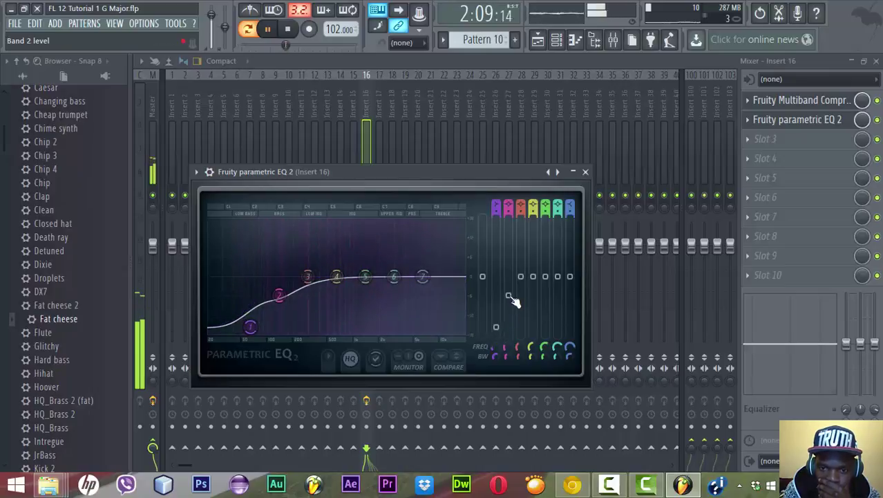
pyautogui.moveTo(508, 296); pyautogui.dragTo(546, 293)
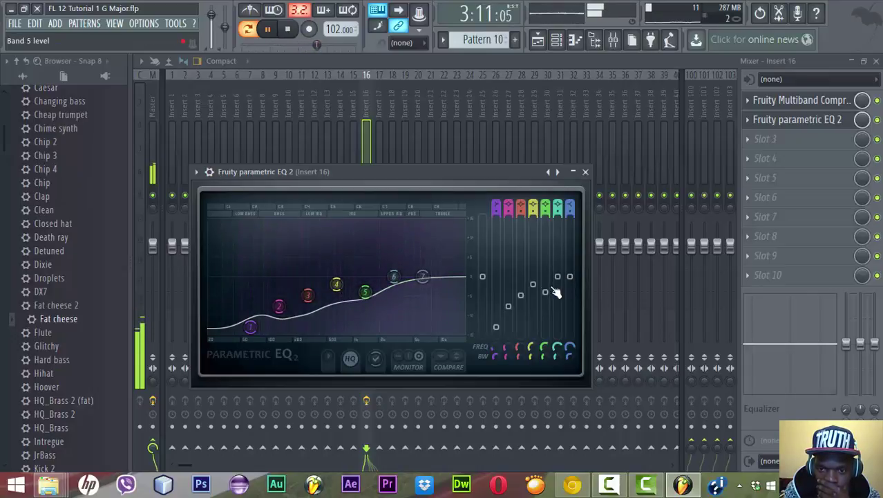
pyautogui.moveTo(549, 295); pyautogui.dragTo(557, 274)
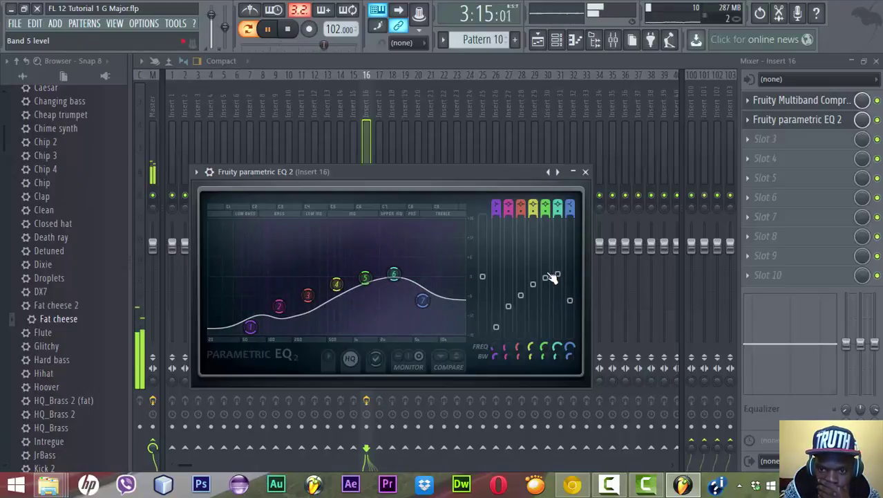
# Lower EQ band 4 slightly, switch playback to song mode, and turn down the mix level of Fruity parametric EQ 2 on Insert 16.
pyautogui.moveTo(537, 288)
pyautogui.mouseDown()
pyautogui.moveTo(533, 305)
pyautogui.moveTo(533, 288)
pyautogui.mouseUp()
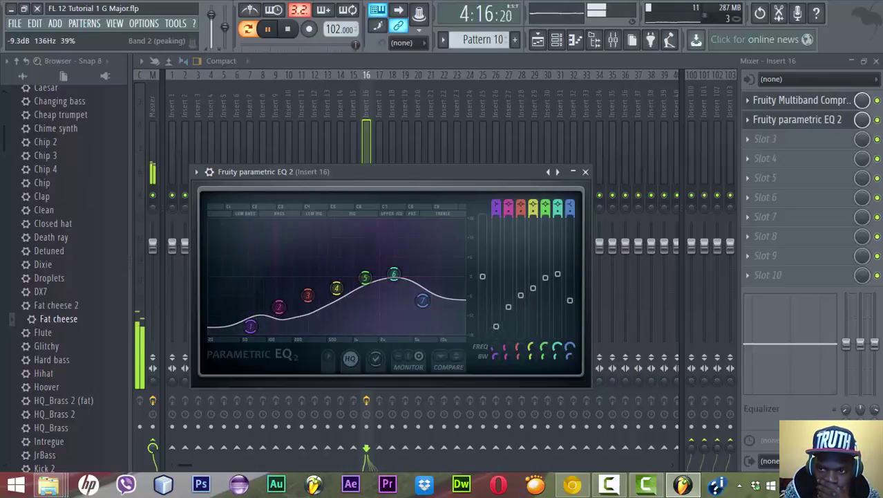
pyautogui.click(249, 31)
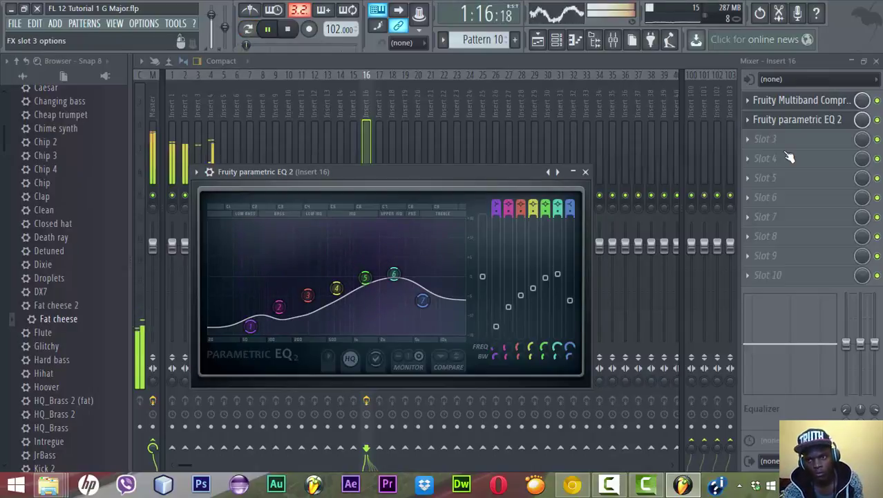
pyautogui.click(575, 40)
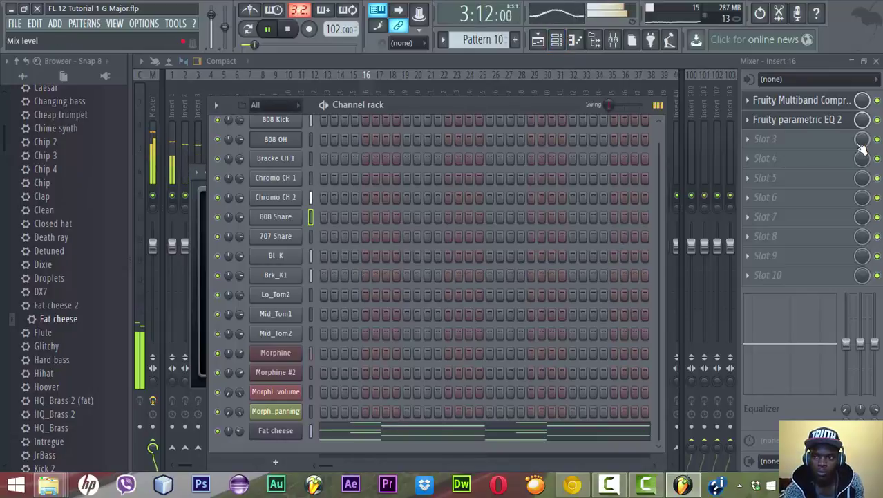
pyautogui.press('F6')
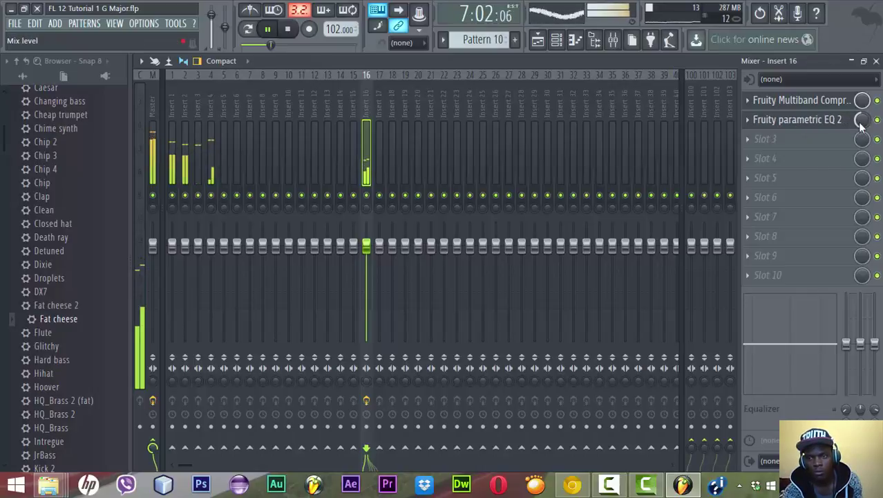
pyautogui.moveTo(861, 125); pyautogui.dragTo(861, 149)
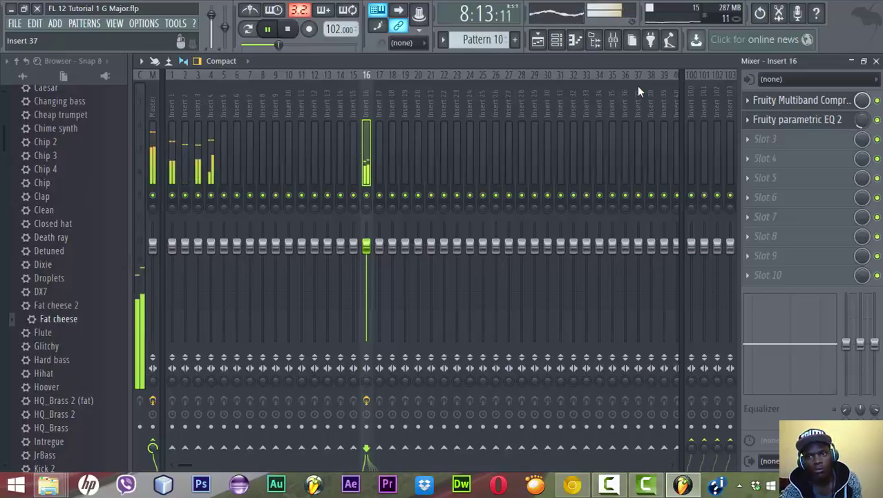
# Open the Fat cheese piano roll and move the B6 and B5 slide notes in bar 1 one step earlier.
pyautogui.click(557, 42)
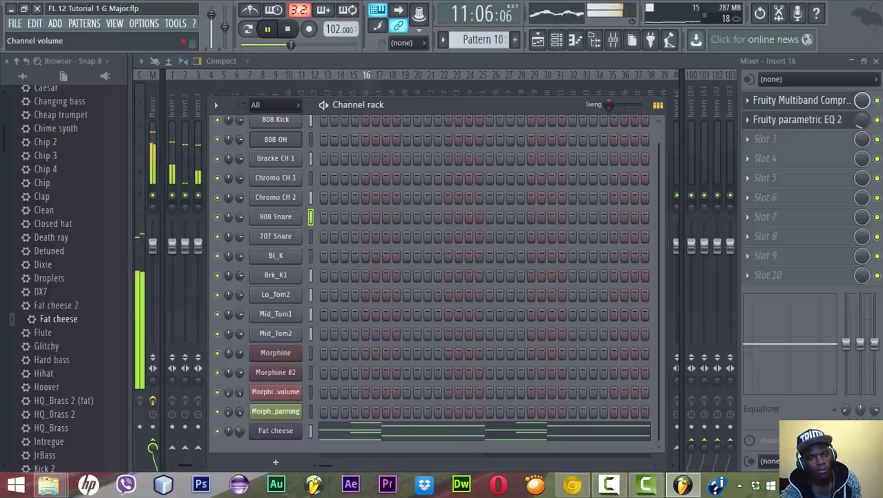
pyautogui.click(349, 437)
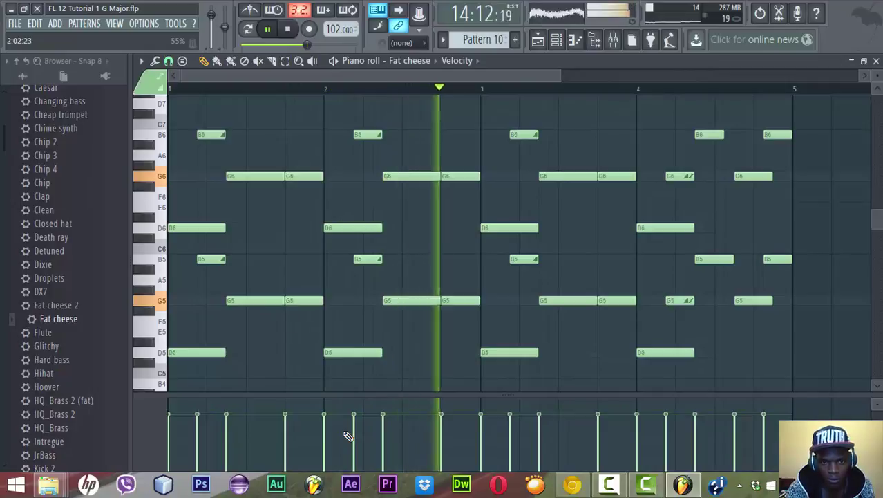
pyautogui.press('space')
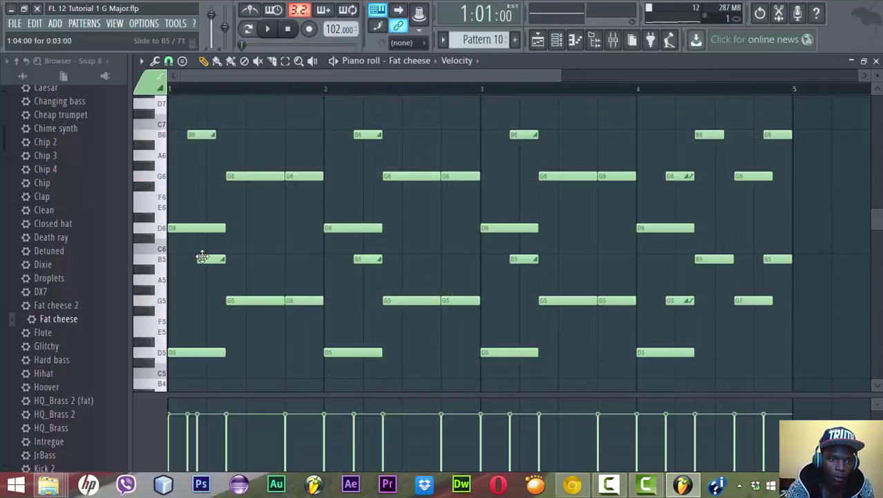
pyautogui.press('space')
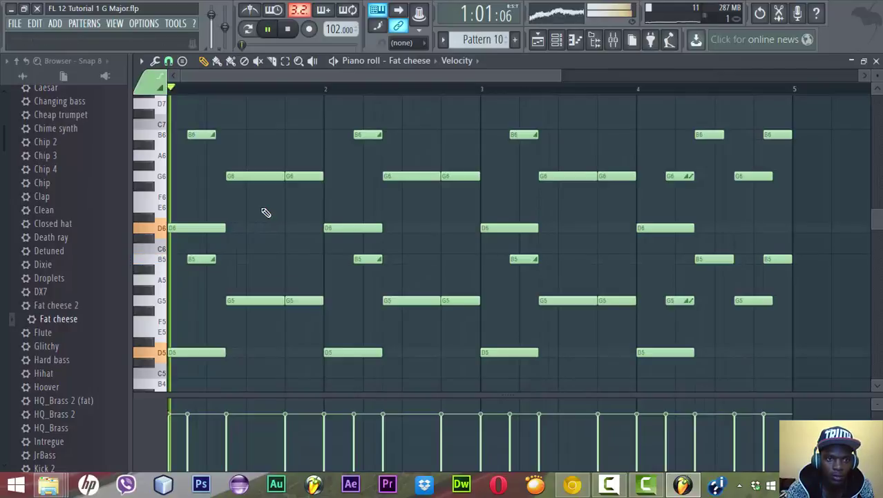
# Move the B6 and B5 slide notes in bars 2 and 3, and the G6 slide note in bar 4, one step earlier.
pyautogui.moveTo(368, 137); pyautogui.dragTo(358, 137)
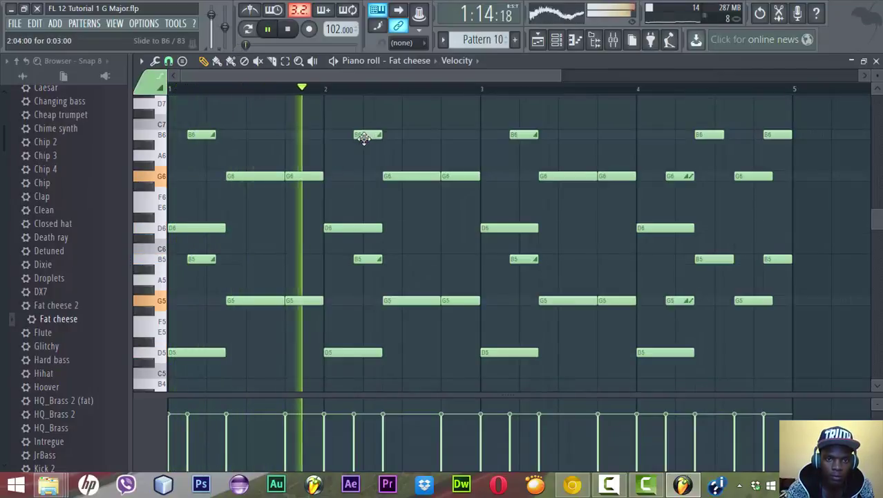
pyautogui.moveTo(371, 259); pyautogui.dragTo(361, 259)
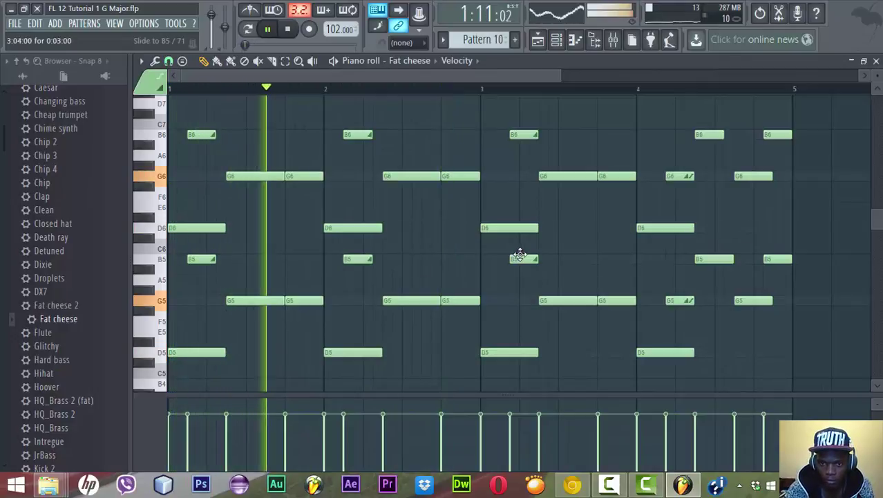
pyautogui.moveTo(514, 255); pyautogui.dragTo(504, 256)
pyautogui.moveTo(525, 133); pyautogui.dragTo(515, 134)
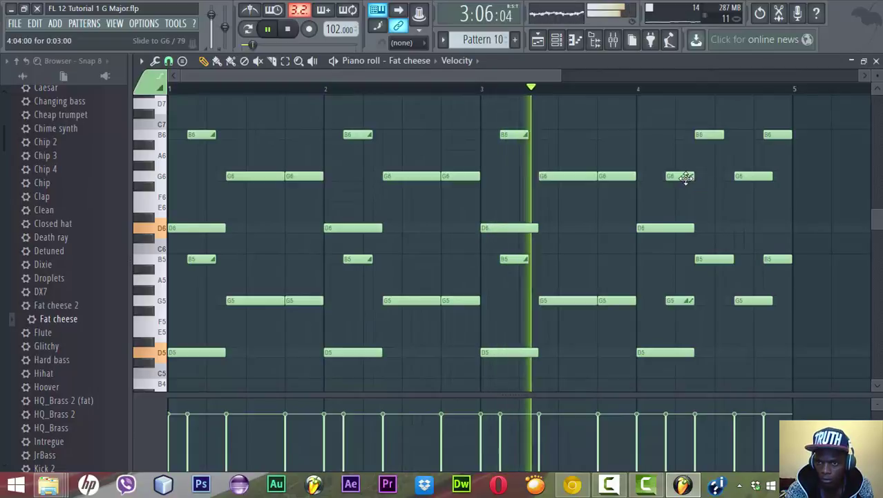
pyautogui.moveTo(688, 177); pyautogui.dragTo(678, 178)
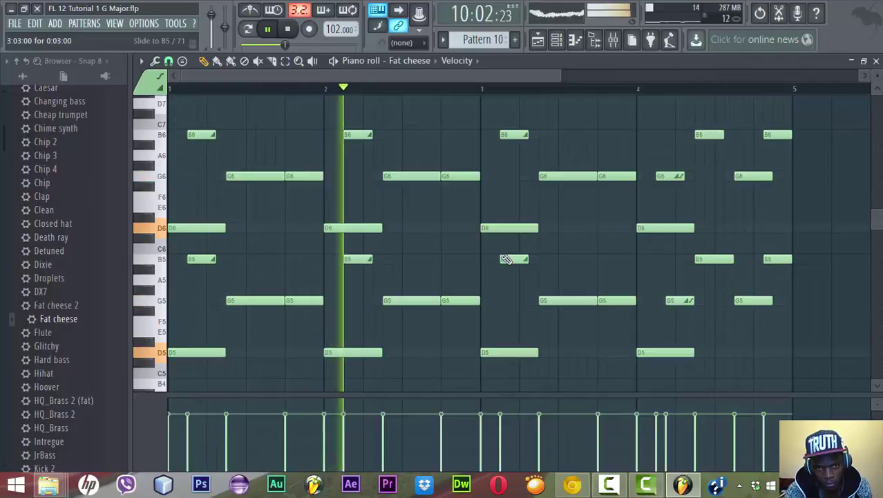
# Close the piano roll, save the project, and set the Fat cheese channel volume to about 29% over the playing playlist.
pyautogui.click(876, 61)
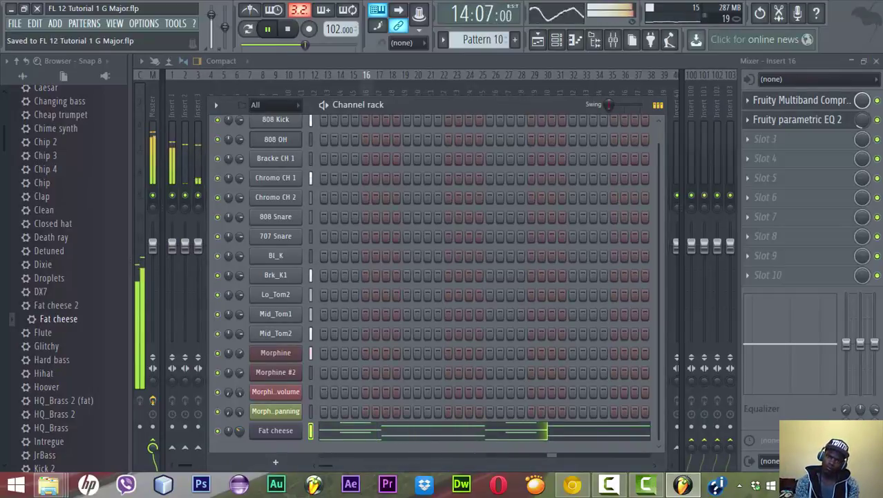
pyautogui.click(544, 40)
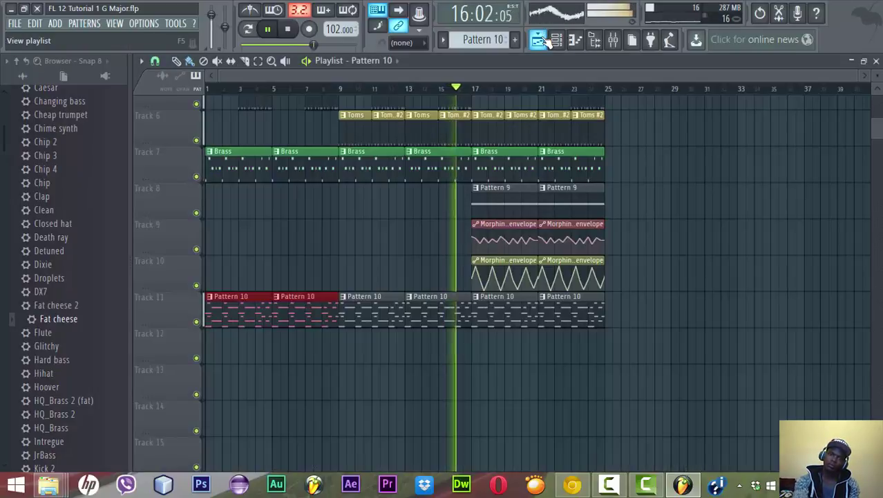
pyautogui.press('XF86AudioRaiseVolume')
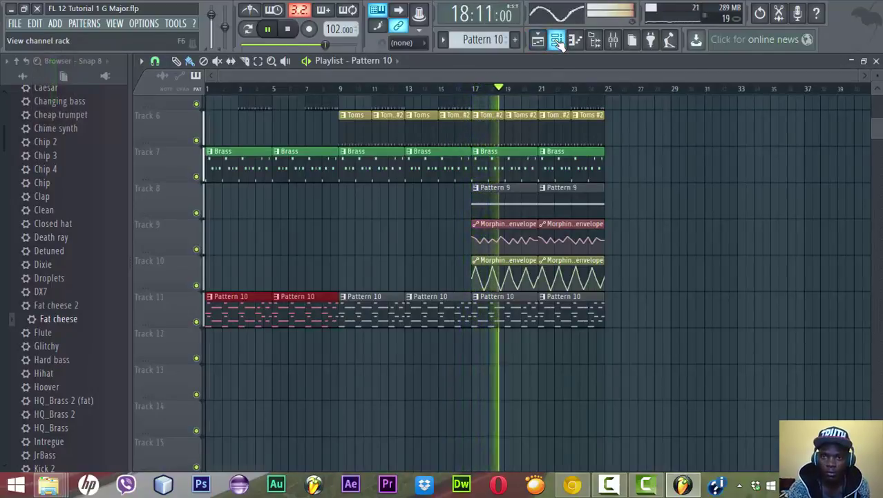
pyautogui.click(556, 39)
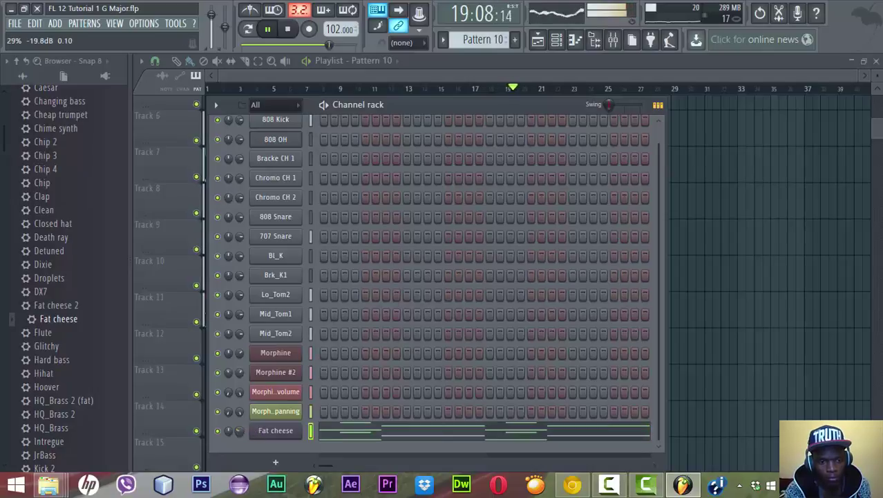
pyautogui.click(398, 73)
# Delete the four Pattern 10 clips from bars 1 to 16 on Track 11.
pyautogui.rightClick(433, 319)
pyautogui.rightClick(364, 320)
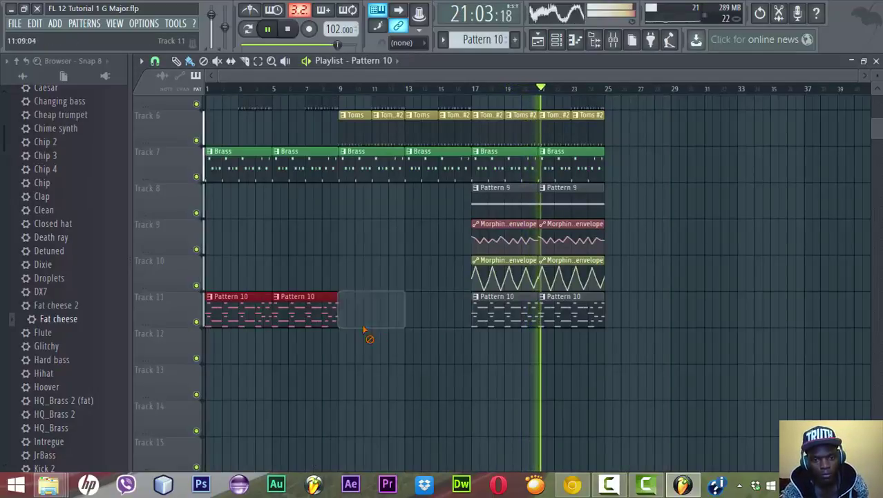
pyautogui.rightClick(297, 319)
pyautogui.rightClick(217, 319)
# Restart playback from bar 17 and check the channel rack while listening to the section.
pyautogui.press('space')
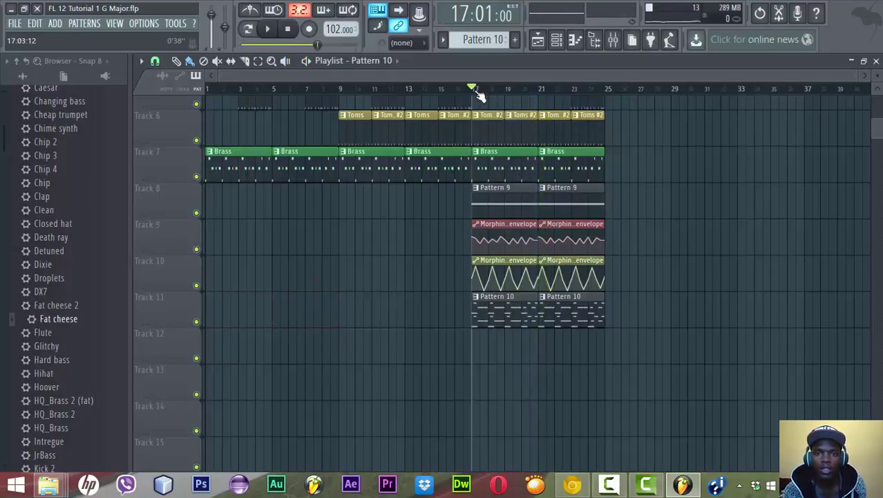
pyautogui.press('space')
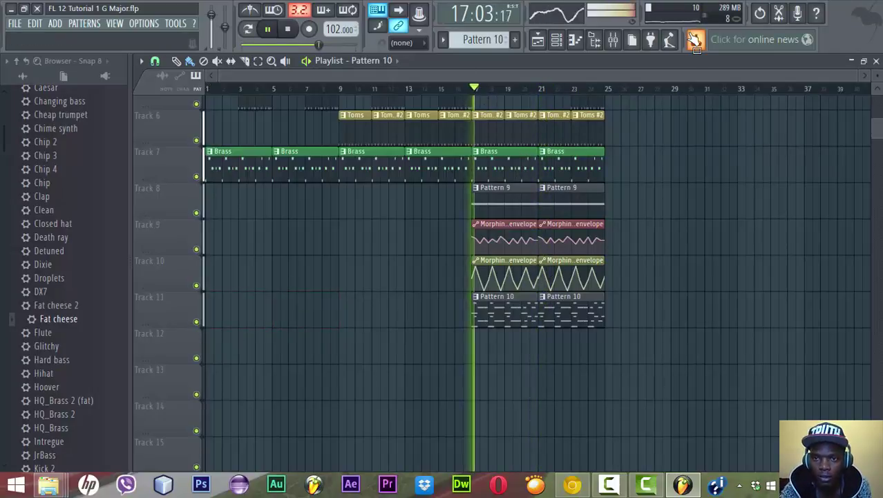
pyautogui.click(556, 39)
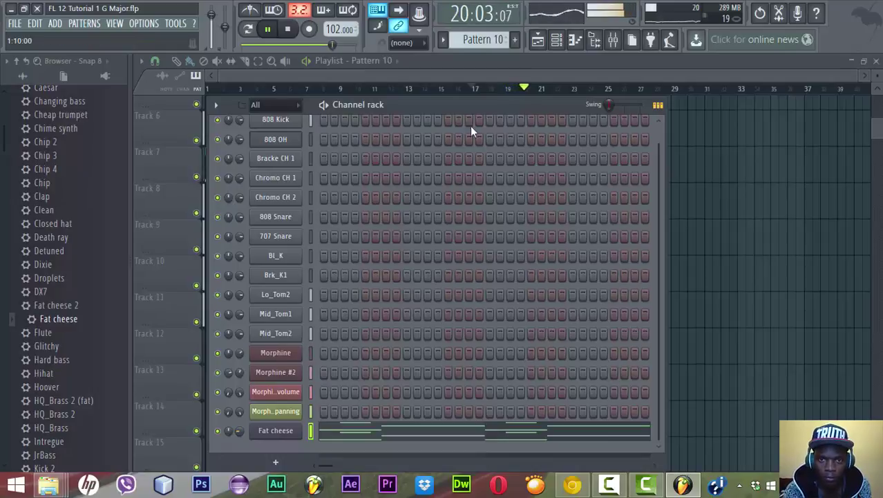
pyautogui.click(517, 76)
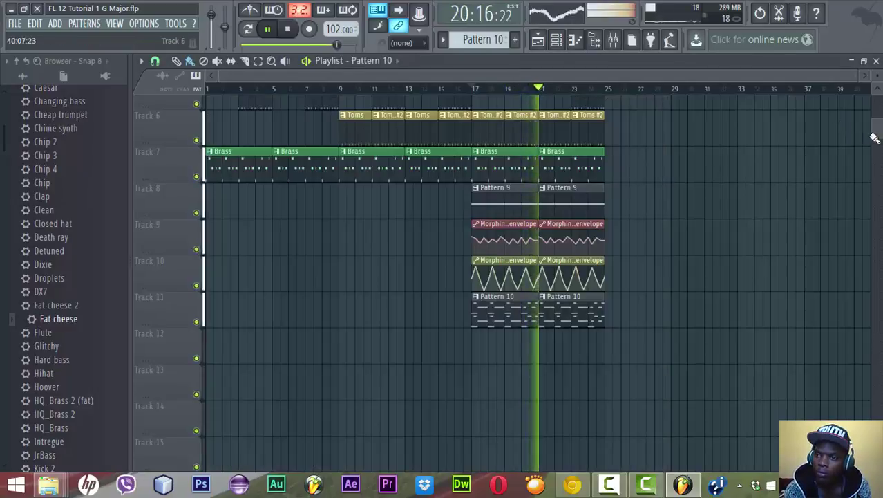
# Save the project and place Pattern 10 clips on Track 11 at bars 5, 9, 13 and 1.
pyautogui.moveTo(874, 138); pyautogui.dragTo(877, 101)
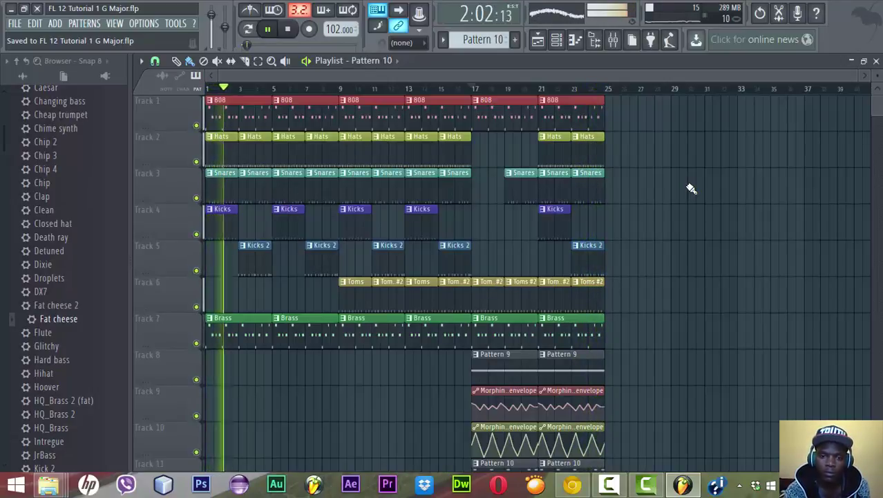
pyautogui.scroll(-1, 517, 464)
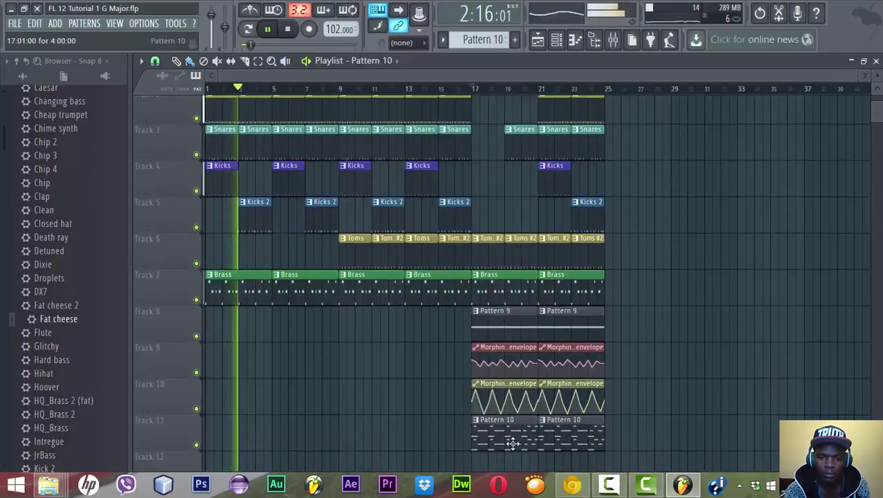
pyautogui.click(283, 441)
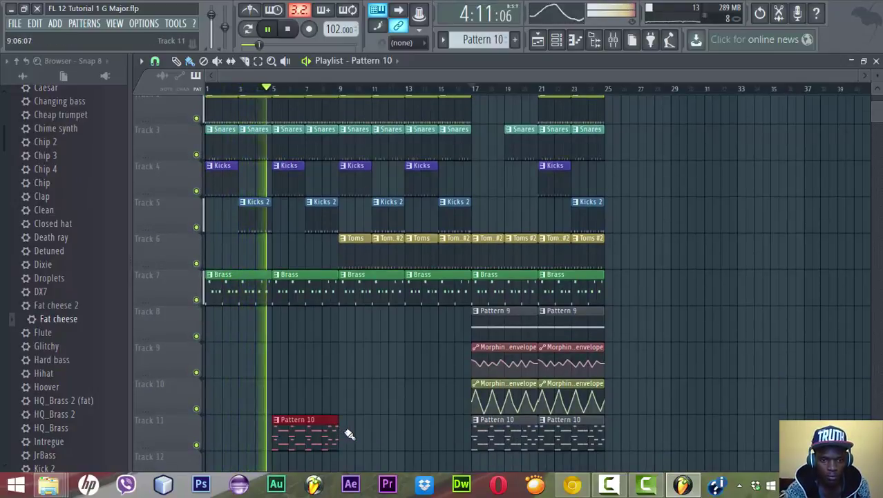
pyautogui.click(349, 441)
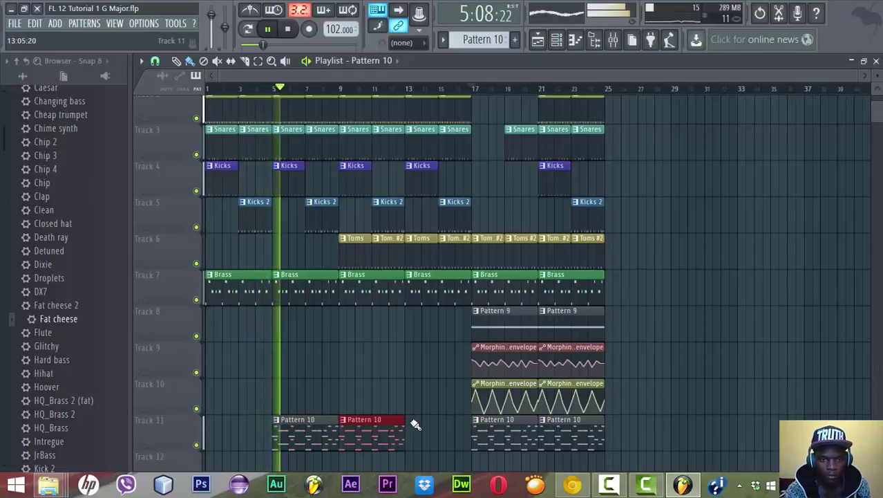
pyautogui.click(414, 440)
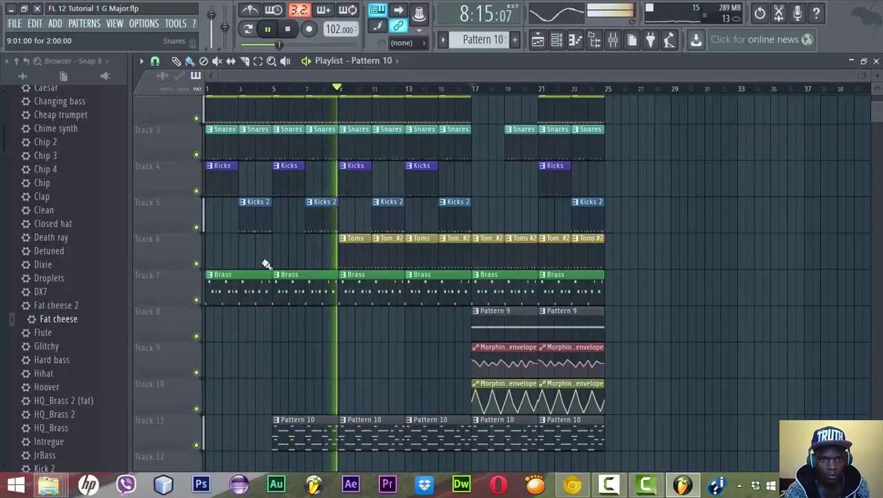
pyautogui.click(214, 428)
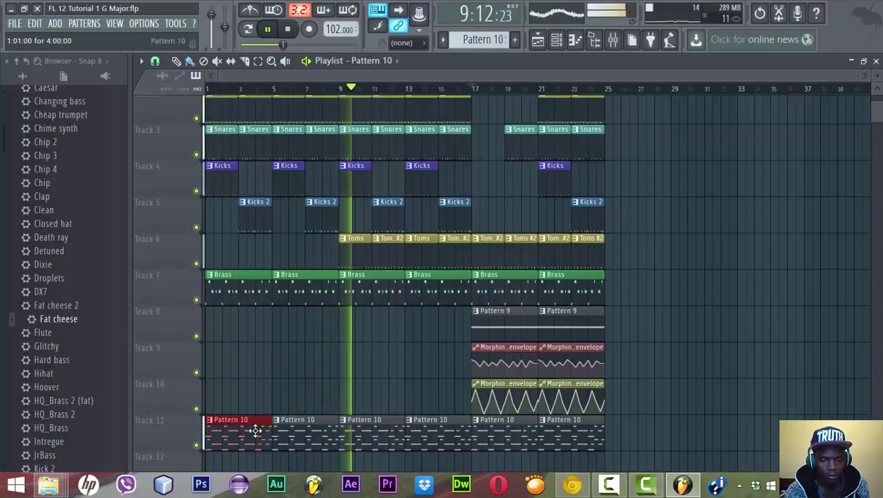
# Lower the Fat cheese channel volume to about 18% and restart the song from the beginning.
pyautogui.click(556, 39)
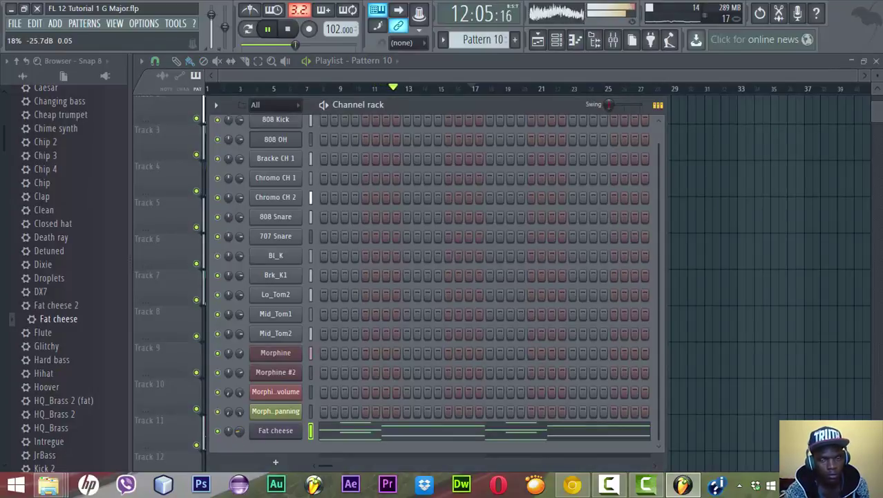
pyautogui.click(506, 73)
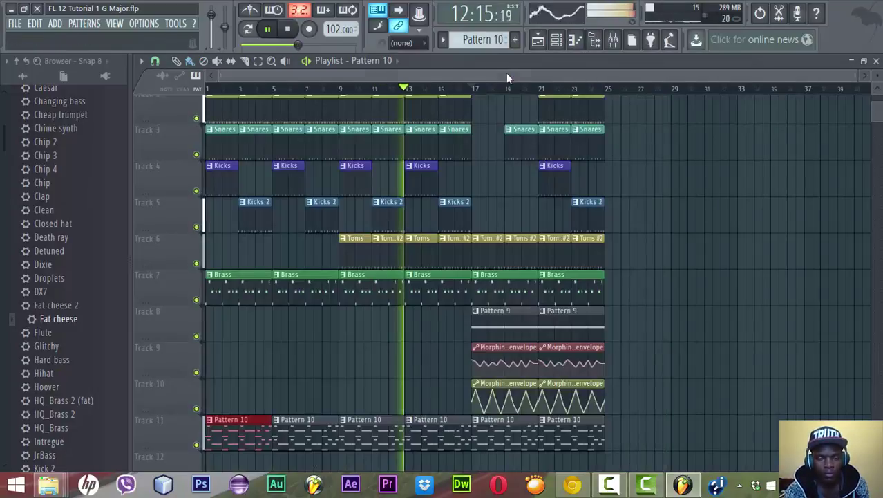
pyautogui.click(286, 31)
pyautogui.click(269, 30)
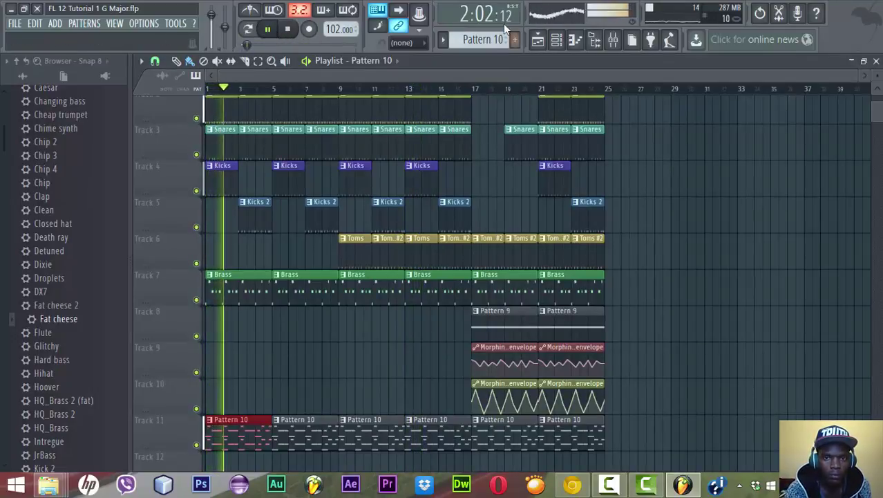
# Check the channel rack while the song plays, return to the playlist, and stop playback.
pyautogui.click(556, 39)
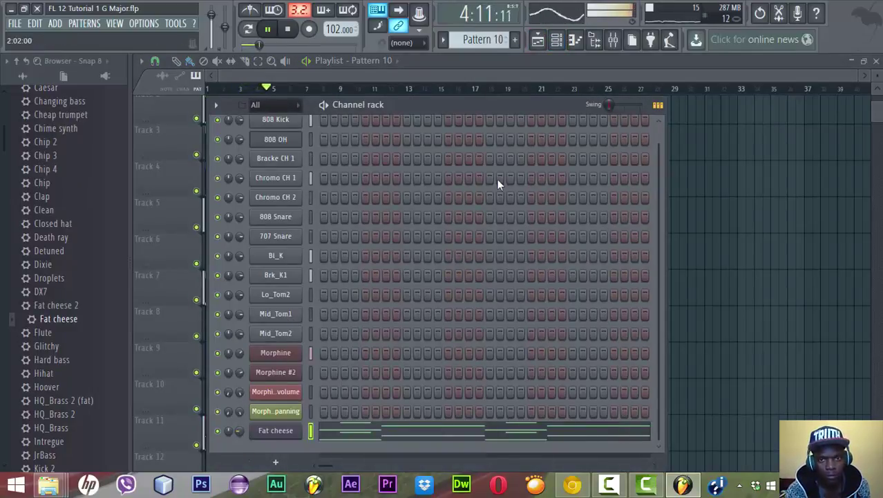
pyautogui.click(600, 79)
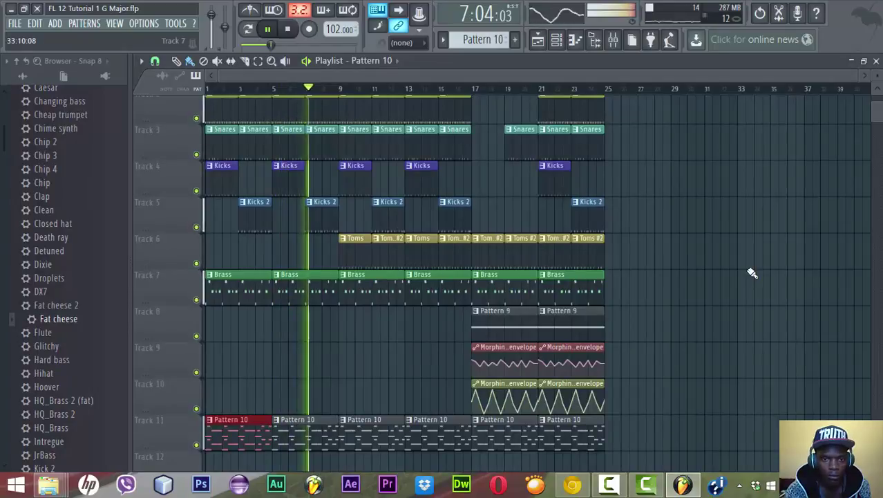
pyautogui.press('space')
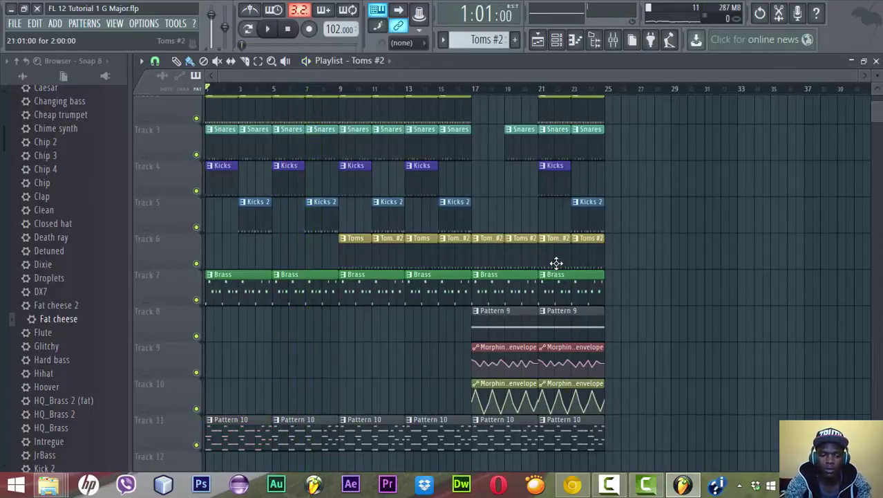
# Shift all playlist clips eight bars later so the arrangement begins at bar 9, and place a Brass clip at bar 1 on Track 7.
pyautogui.hotkey('shift', 'Right')
pyautogui.hotkey('shift', 'Right')
pyautogui.hotkey('shift', 'Right')
pyautogui.hotkey('shift', 'Right')
pyautogui.hotkey('shift', 'Right')
pyautogui.hotkey('shift', 'Right')
pyautogui.hotkey('shift', 'Right')
pyautogui.hotkey('shift', 'Right')
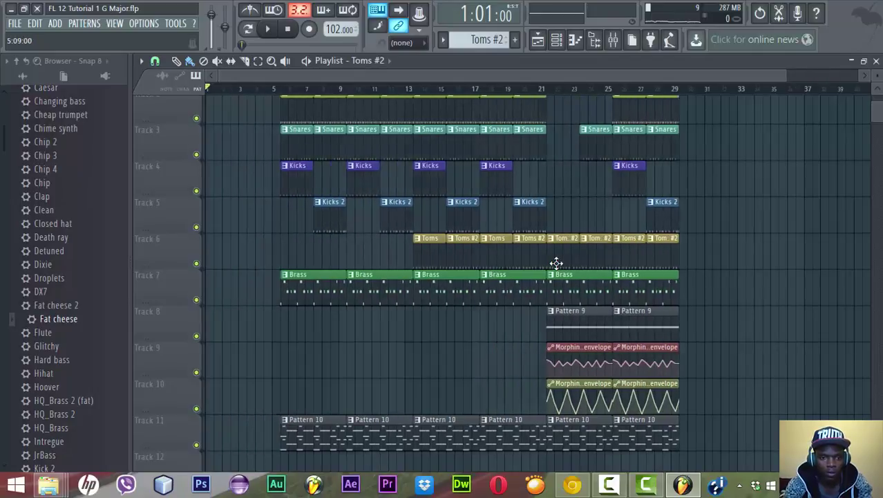
pyautogui.hotkey('shift', 'Right')
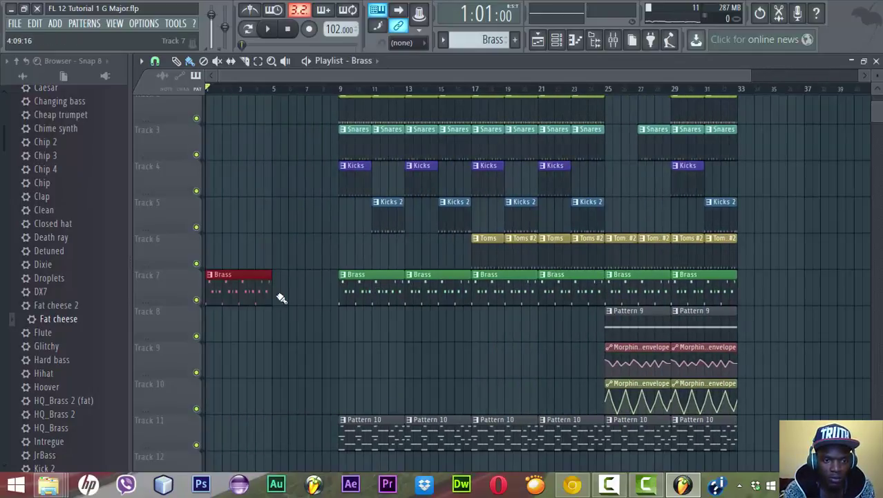
# Place a Pattern 10 clip at bar 5 on Track 11, add Brass at bar 5, and play from the start.
pyautogui.doubleClick(351, 427)
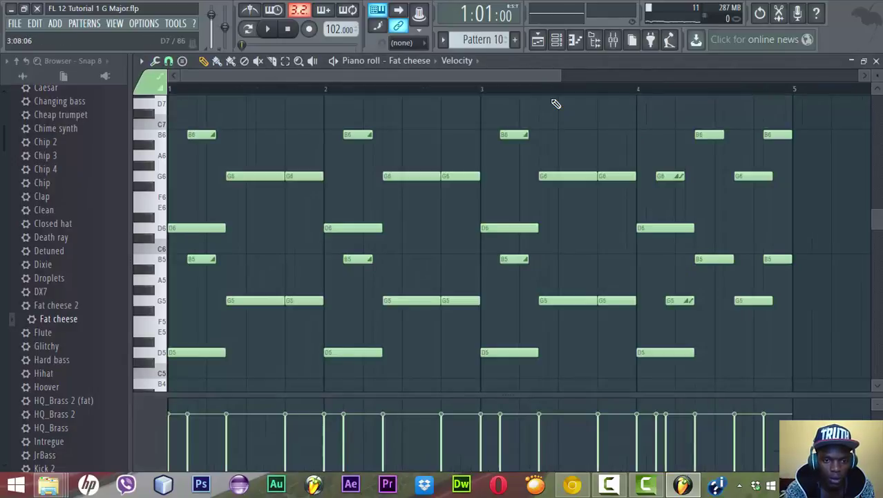
pyautogui.click(540, 42)
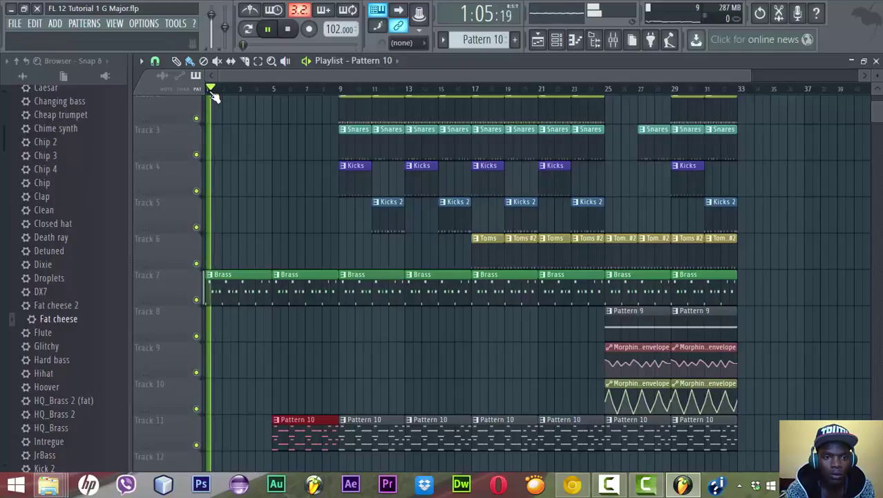
# Lower the Morphine channel volume slightly in the channel rack while the song plays, and return to the playlist.
pyautogui.click(561, 43)
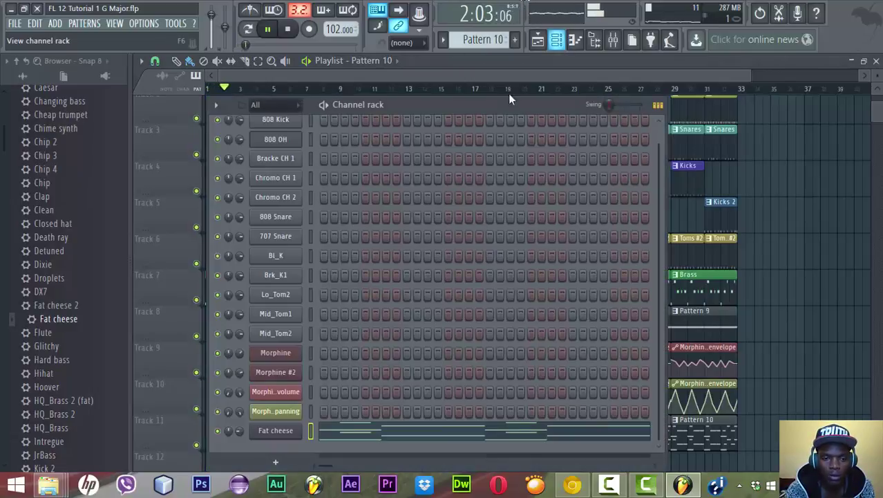
pyautogui.rightClick(240, 353)
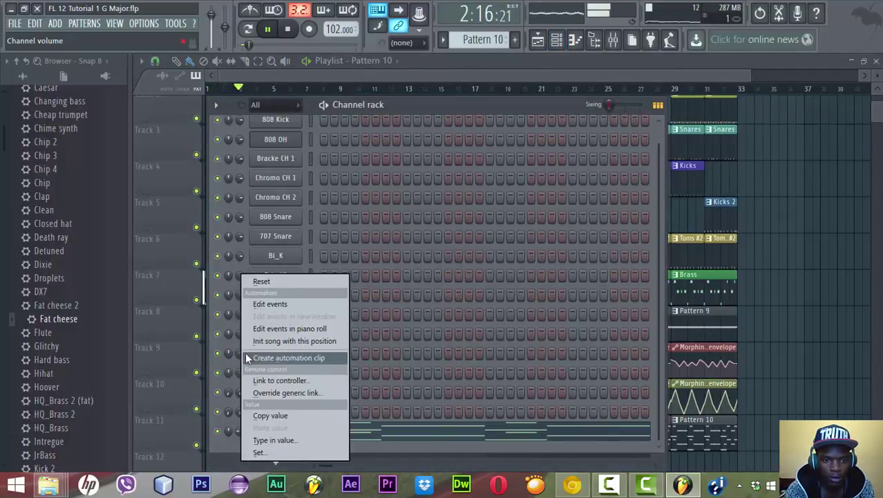
pyautogui.click(236, 354)
pyautogui.moveTo(236, 353); pyautogui.dragTo(237, 359)
pyautogui.click(422, 77)
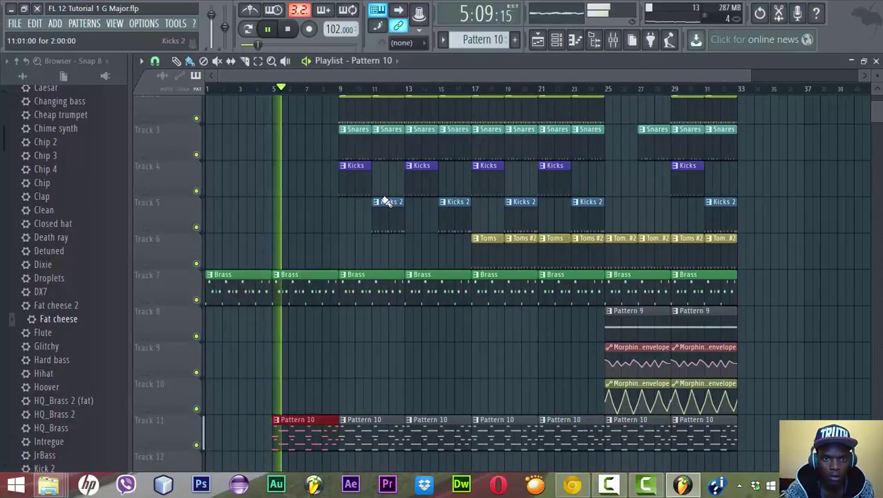
# Place a Snares clip at bar 7 on Track 3, listen to the lead-in, and stop playback.
pyautogui.click(362, 150)
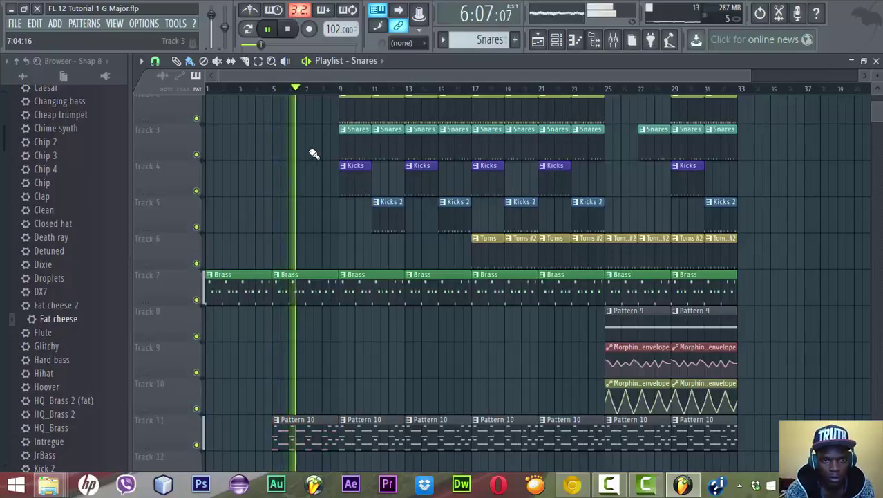
pyautogui.click(319, 148)
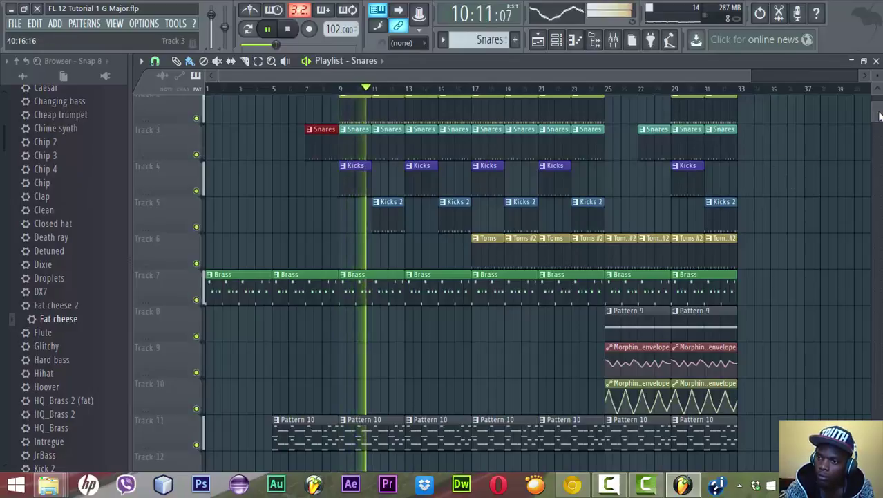
pyautogui.scroll(1, 878, 110)
pyautogui.press('space')
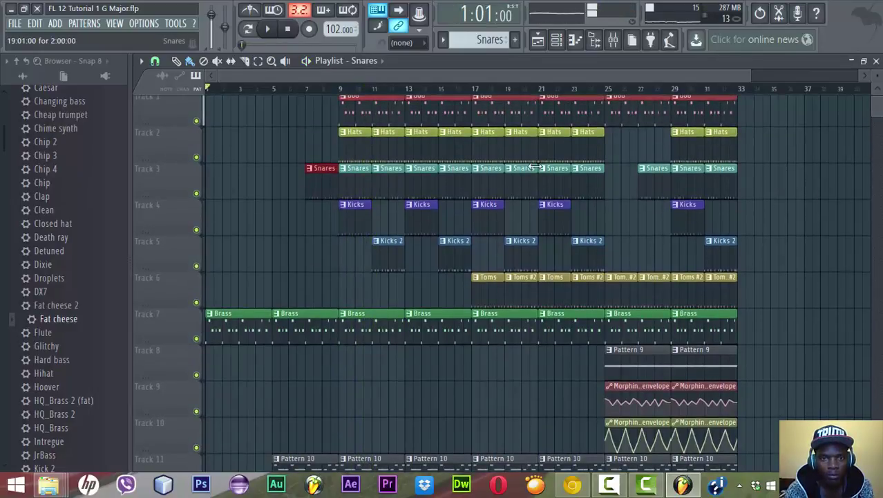
# Restart the song with the channel rack open and reset the Morphine channel volume to its default.
pyautogui.doubleClick(383, 147)
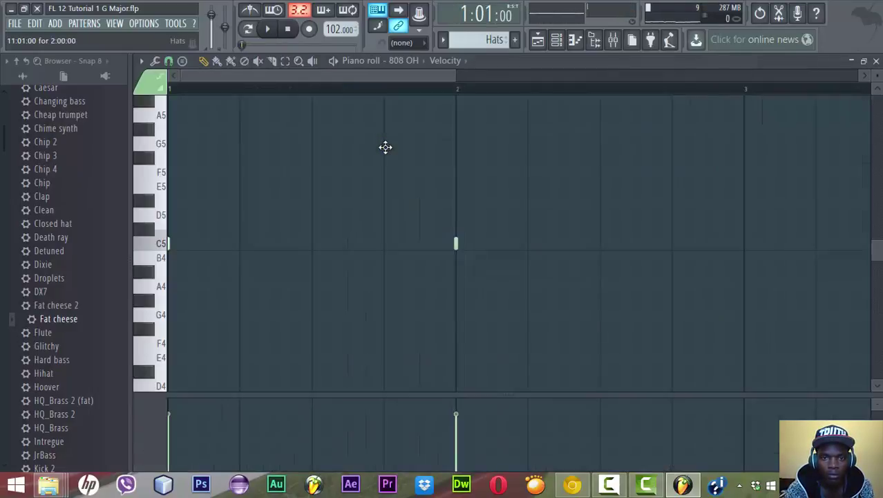
pyautogui.click(557, 40)
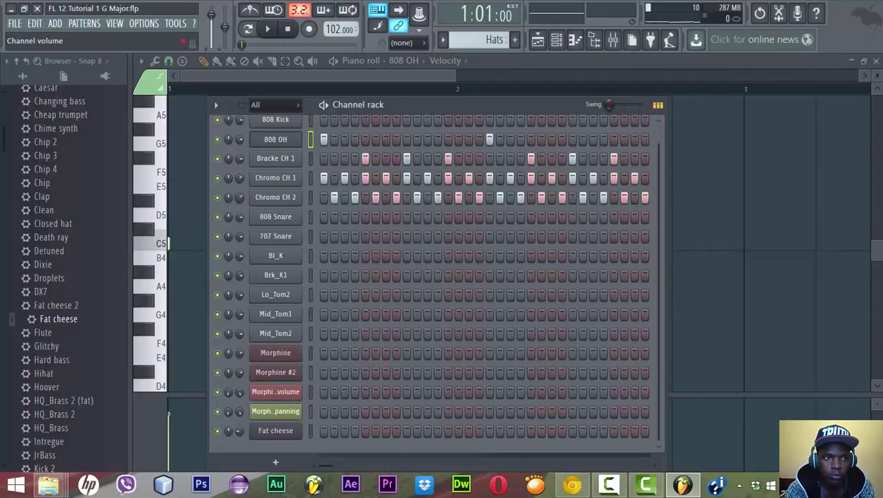
pyautogui.press('space')
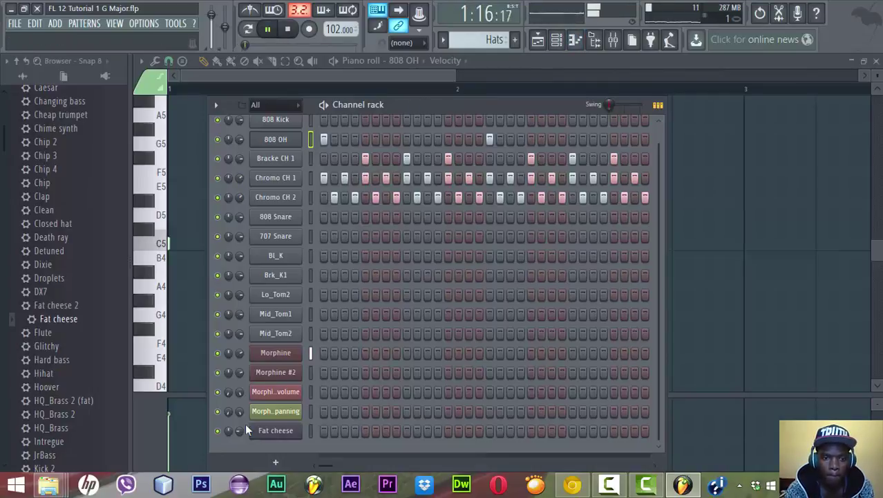
pyautogui.rightClick(239, 354)
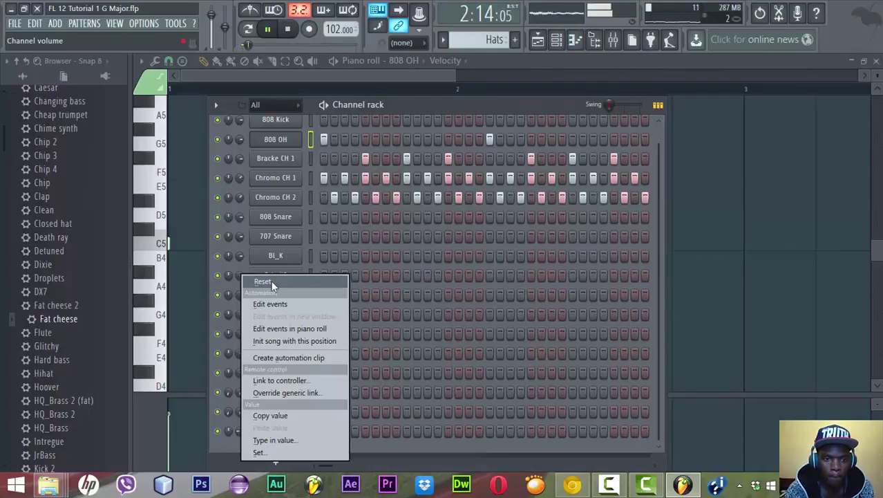
pyautogui.click(272, 282)
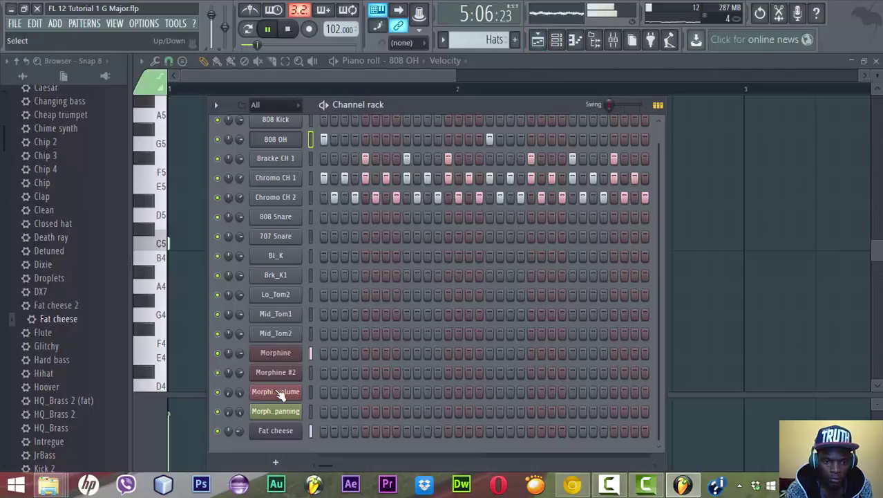
# Raise the Fat cheese channel volume, lower the 808 OH volume slightly, and return to the playlist.
pyautogui.moveTo(237, 430); pyautogui.dragTo(237, 418)
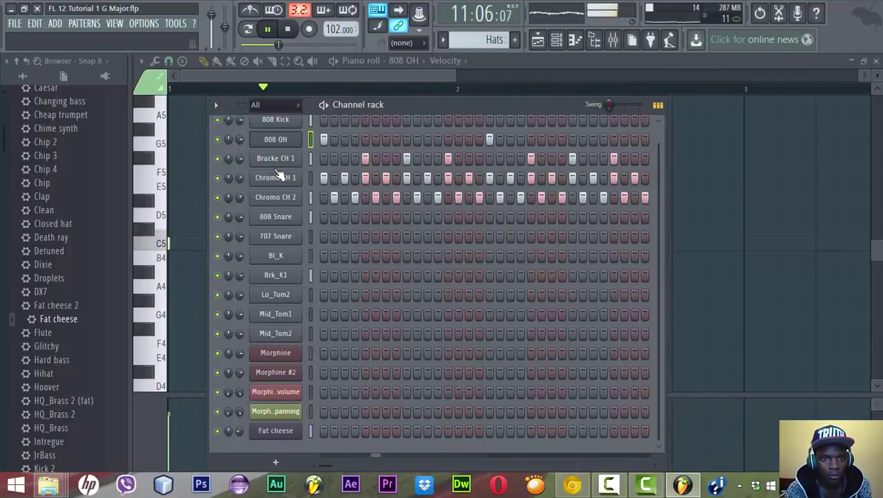
pyautogui.moveTo(240, 141)
pyautogui.mouseDown()
pyautogui.moveTo(239, 153)
pyautogui.moveTo(240, 145)
pyautogui.mouseUp()
pyautogui.click(542, 44)
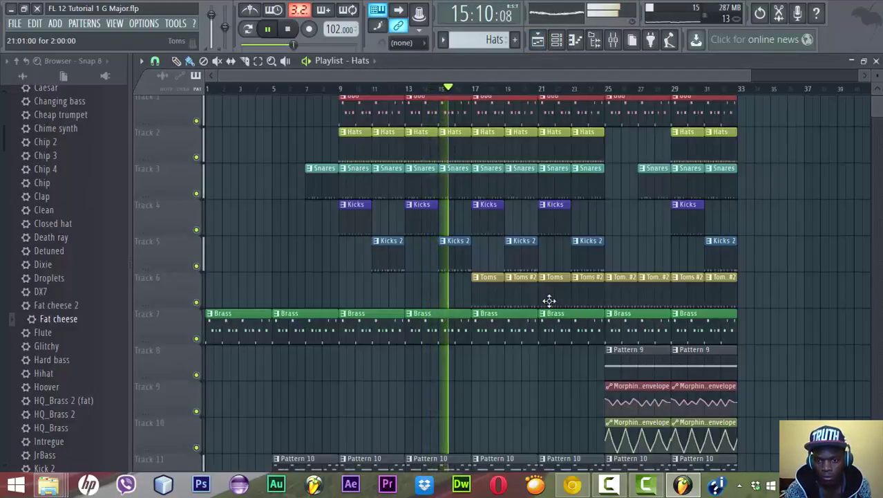
# Shorten the Brass clip starting at bar 21 on Track 7 to a length of 3:08:00.
pyautogui.scroll(-9, 549, 300)
pyautogui.scroll(7, 549, 300)
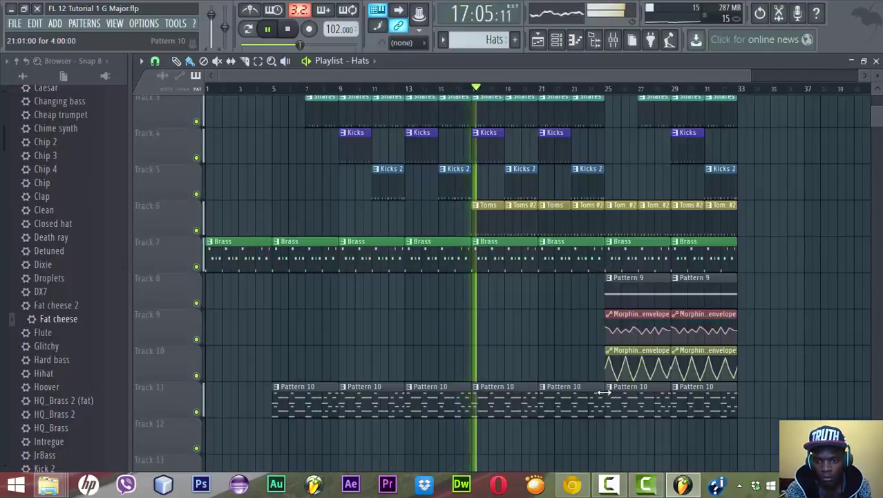
pyautogui.moveTo(600, 263); pyautogui.dragTo(595, 263)
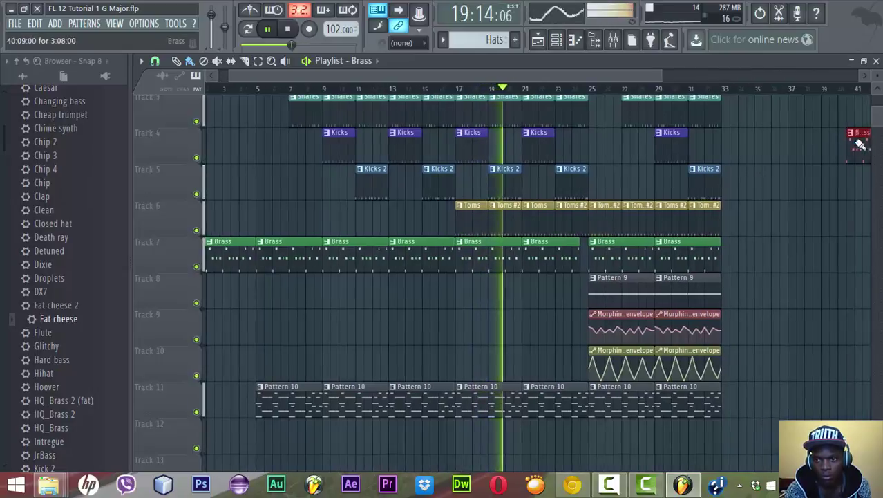
# Trim half a bar off the last Snares, Hats, 808 and Kicks 2 clips before bar 25, and replay the transition.
pyautogui.moveTo(877, 130); pyautogui.dragTo(878, 111)
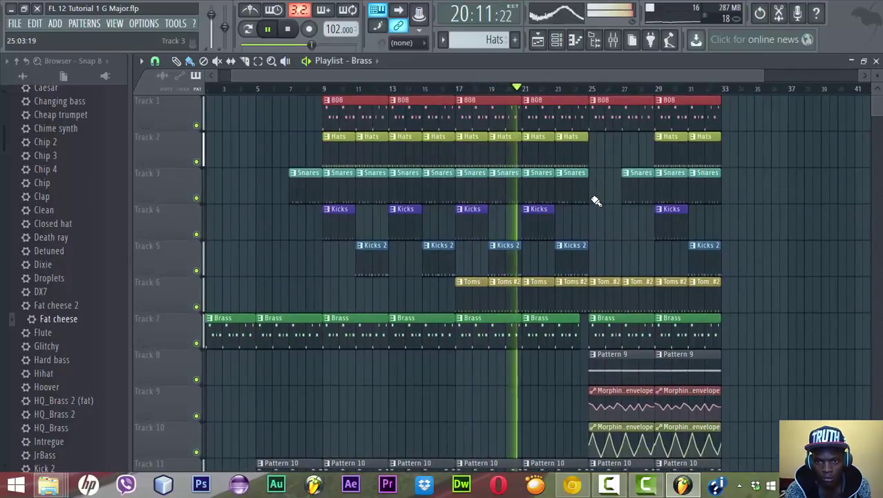
pyautogui.moveTo(586, 191); pyautogui.dragTo(580, 191)
pyautogui.moveTo(589, 158); pyautogui.dragTo(577, 125)
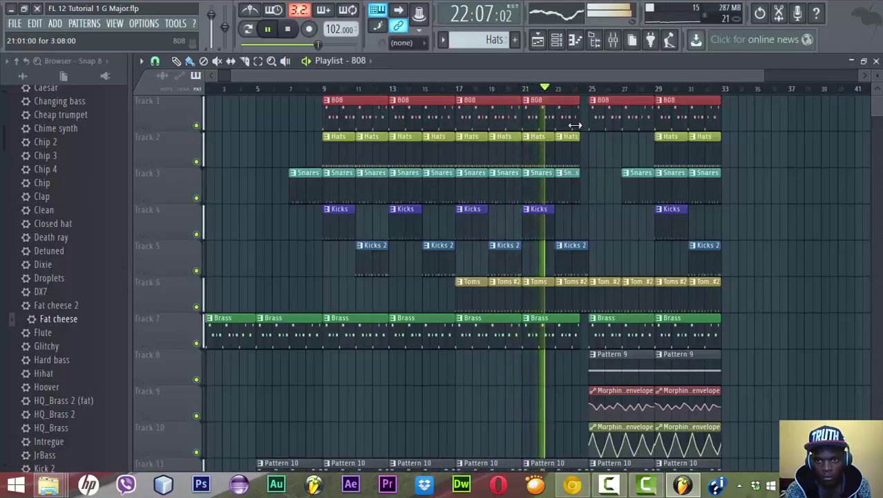
pyautogui.moveTo(589, 258); pyautogui.dragTo(581, 257)
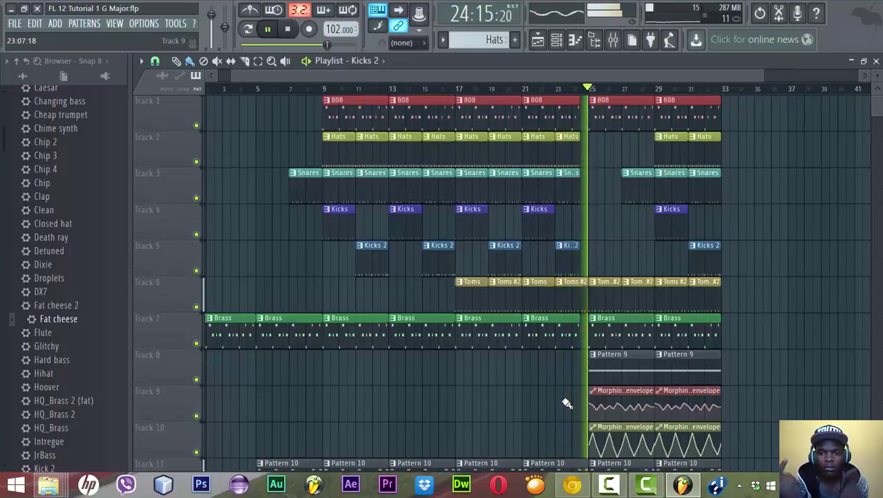
pyautogui.scroll(-4, 565, 403)
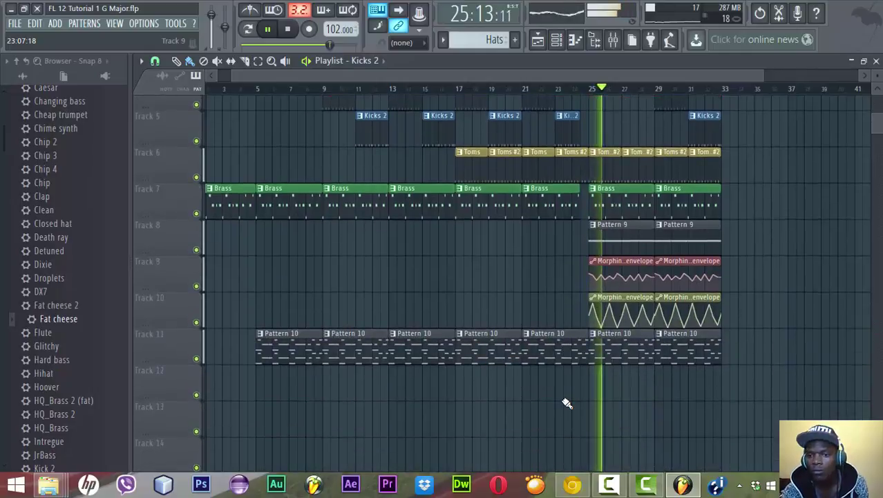
pyautogui.click(577, 92)
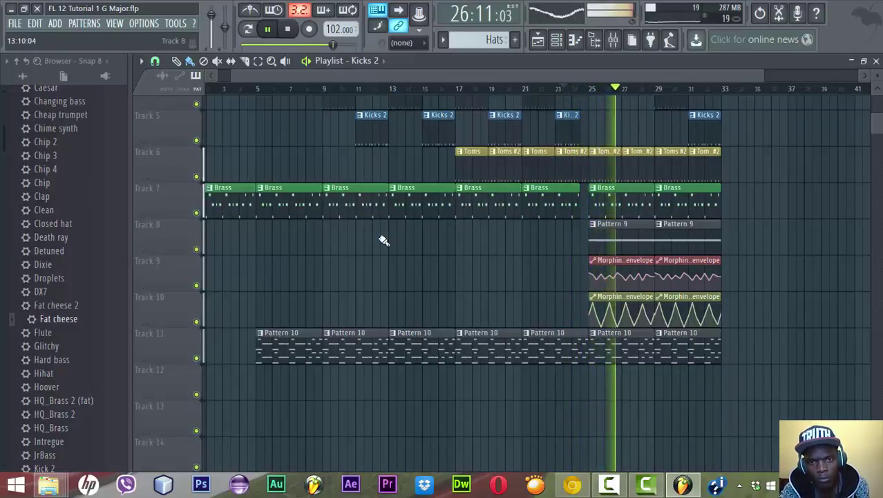
# Select all clips from bar 9 to the end of the arrangement and duplicate them directly after, starting at bar 33.
pyautogui.click(258, 61)
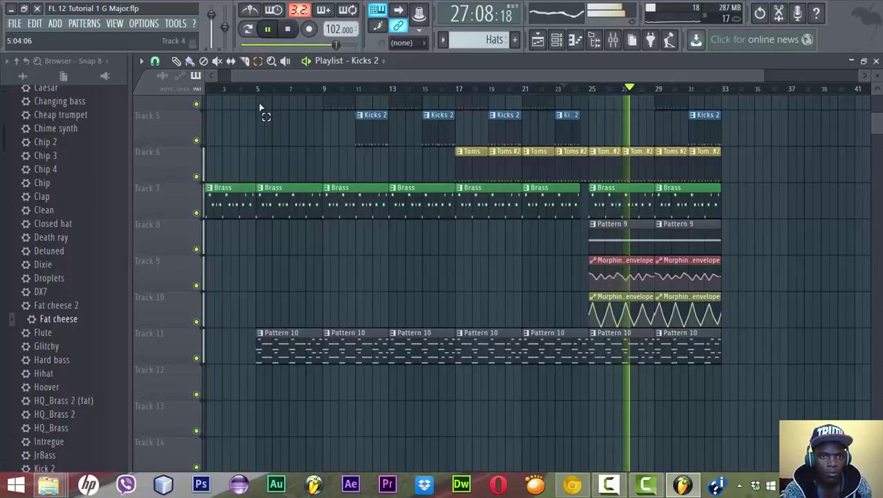
pyautogui.moveTo(262, 112); pyautogui.dragTo(345, 4)
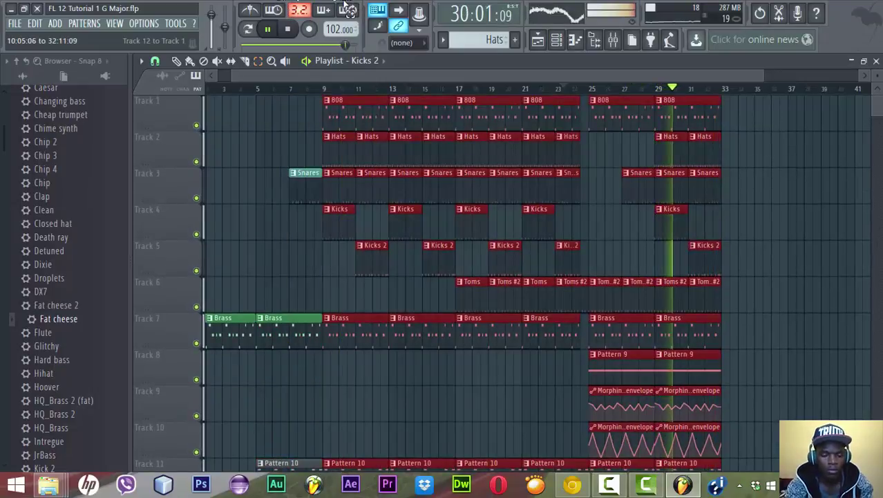
pyautogui.hotkey('ctrl', 'b')
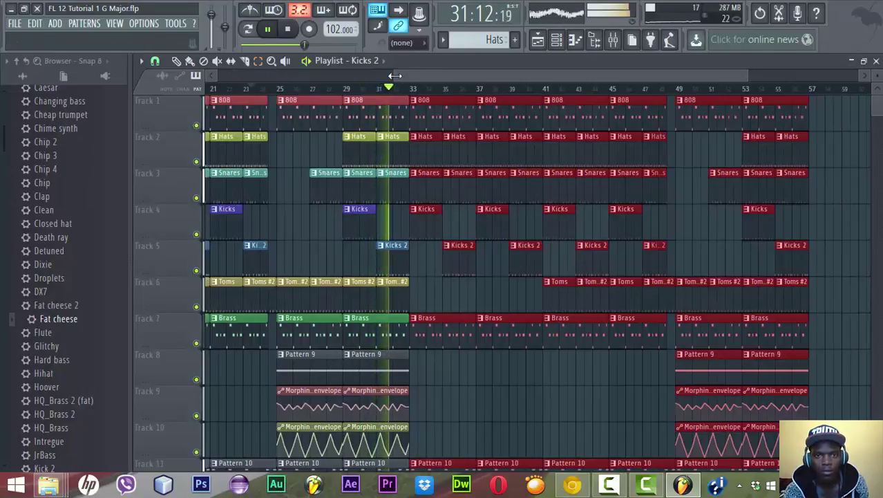
pyautogui.moveTo(387, 74); pyautogui.dragTo(58, 130)
pyautogui.hscroll(4, 525, 117)
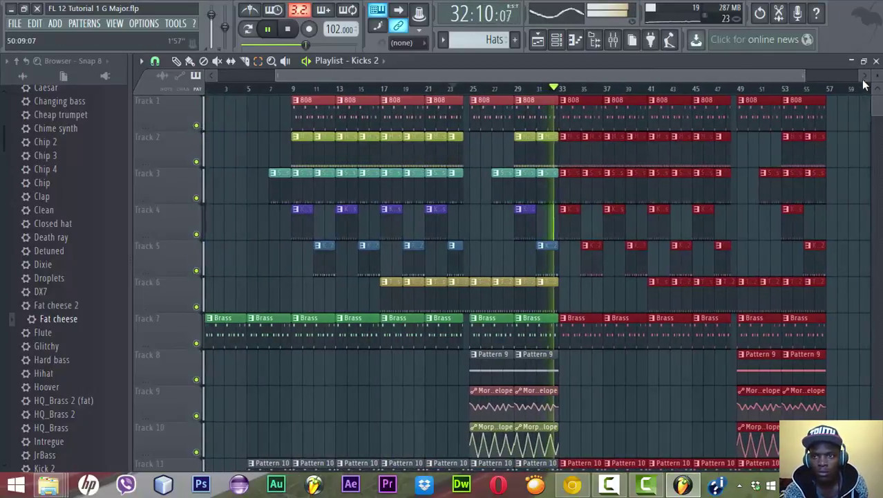
pyautogui.hscroll(-5, 524, 117)
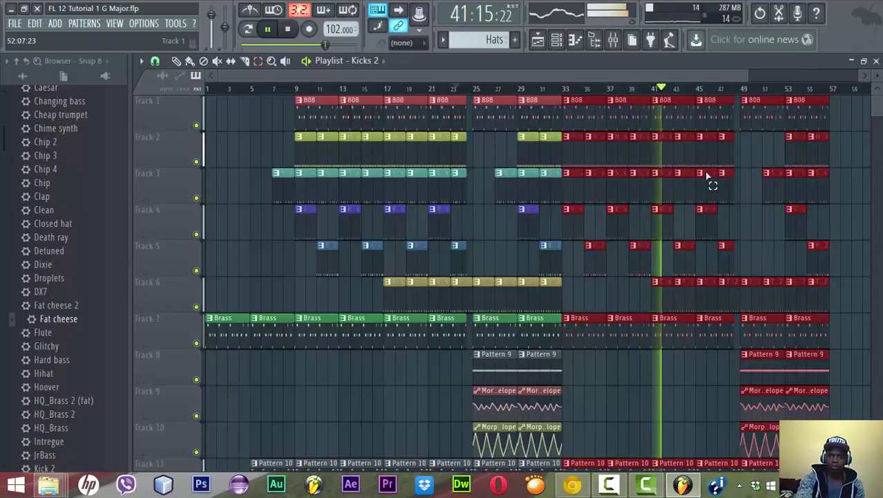
# Delete the duplicated Brass clips between bars 33 and 49 on Track 7 and play the section from bar 33.
pyautogui.moveTo(593, 317); pyautogui.dragTo(705, 332)
pyautogui.press('Delete')
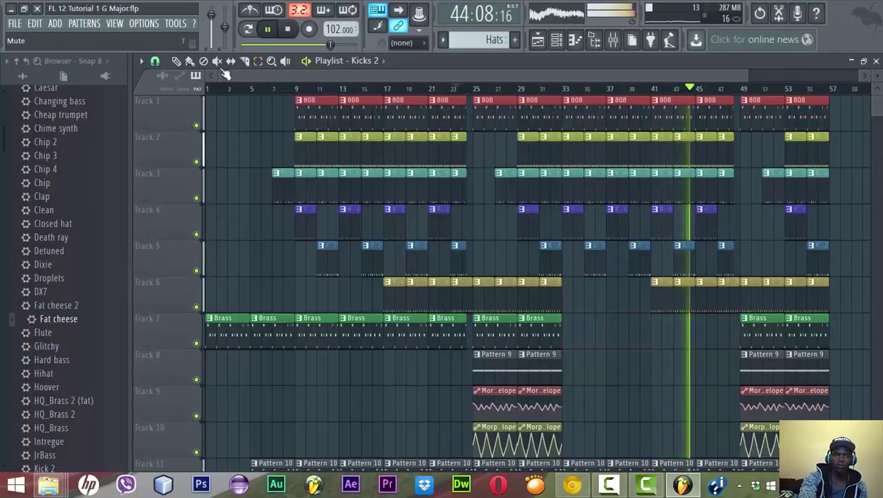
pyautogui.click(189, 61)
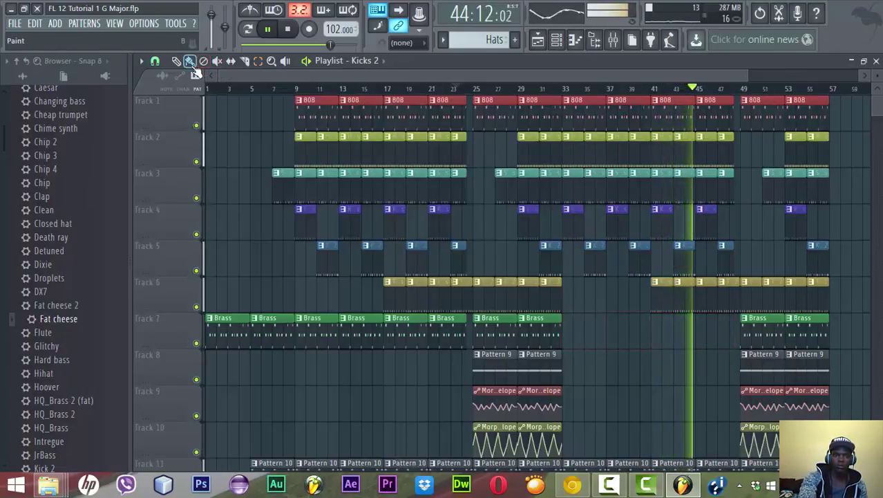
pyautogui.click(565, 89)
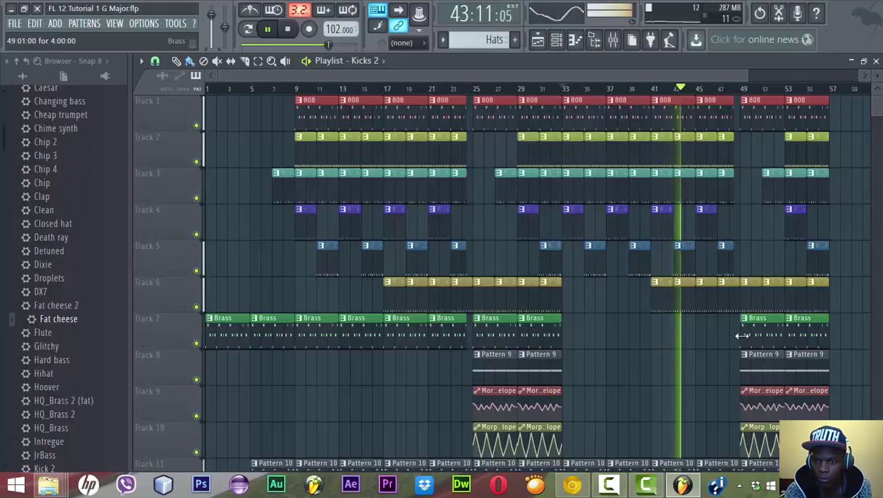
# Paint Brass clips on Track 7 at bars 45, 41 and 33.
pyautogui.click(701, 338)
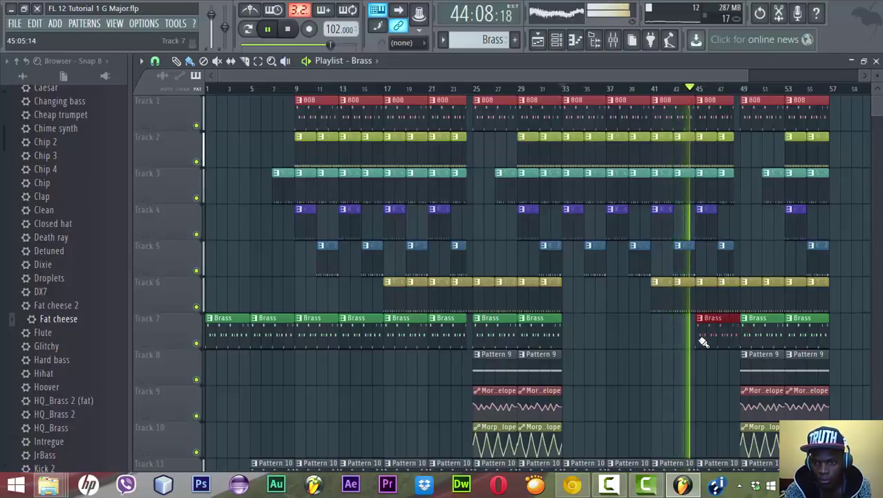
pyautogui.click(662, 339)
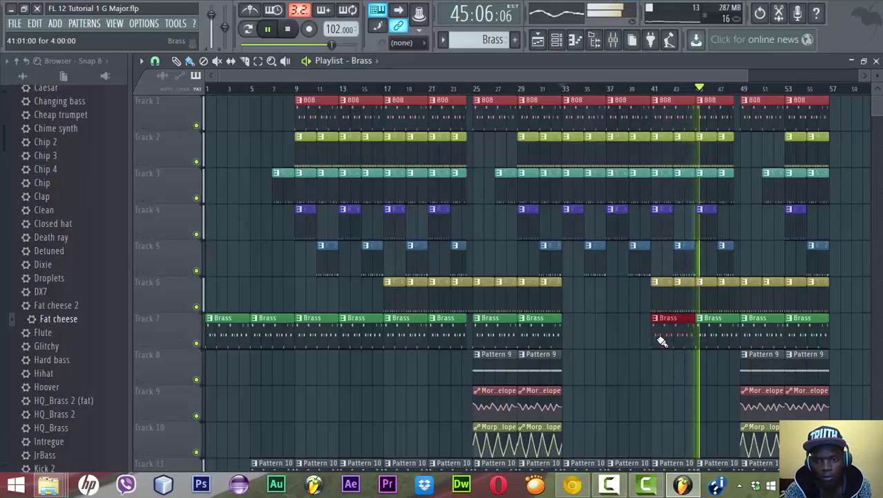
pyautogui.click(570, 339)
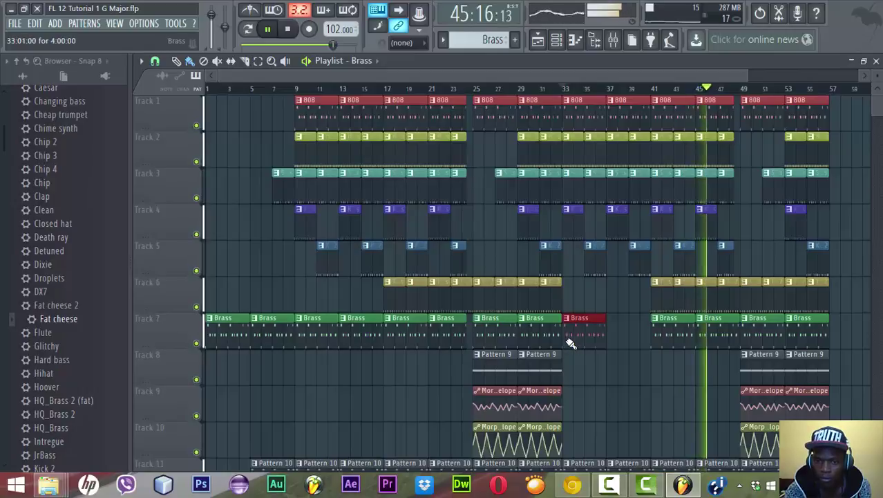
# Paint a Brass clip on Track 7 at bar 37 and play the arrangement from about bar 30.
pyautogui.click(612, 337)
pyautogui.click(534, 91)
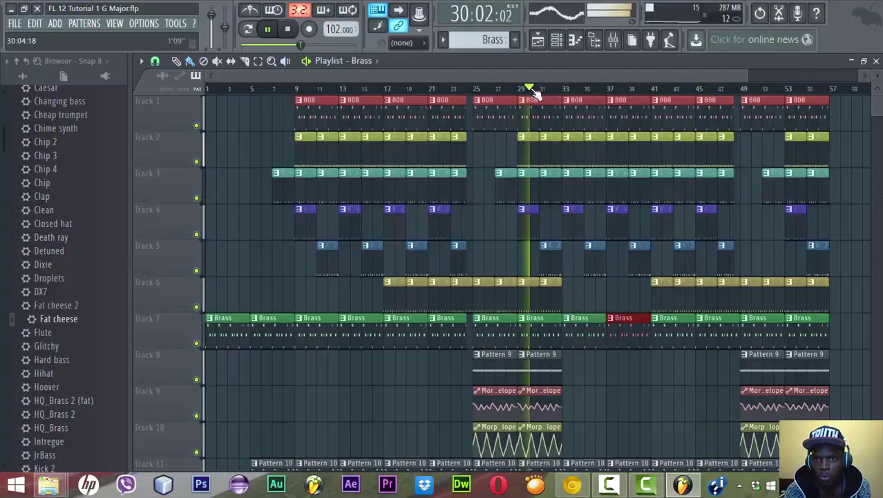
# Delete the 808 clips on Track 1 at bars 33, 37, 9 and 13.
pyautogui.rightClick(577, 100)
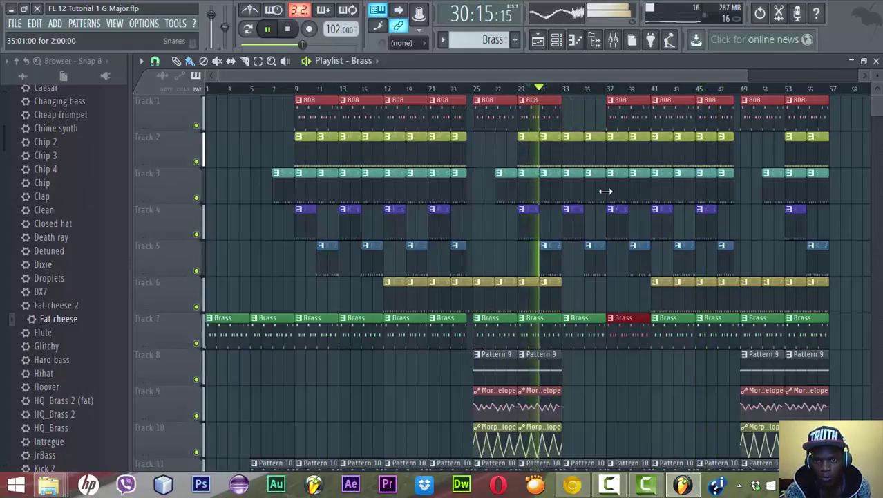
pyautogui.rightClick(629, 109)
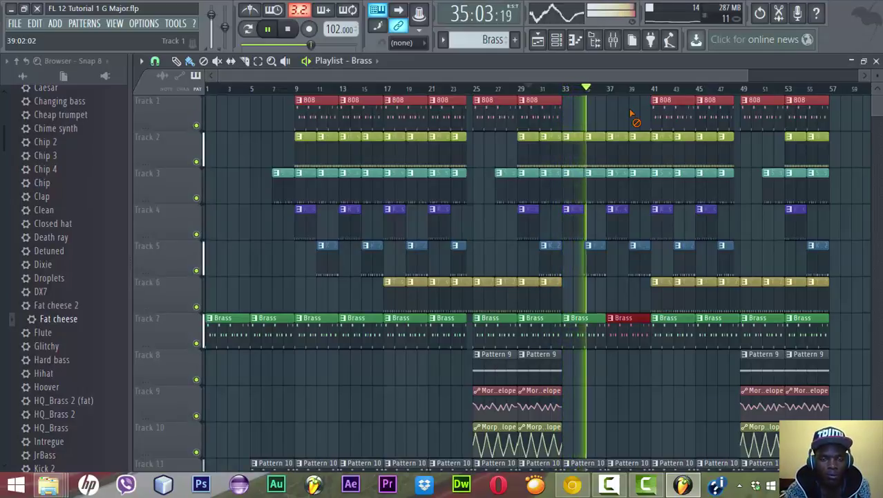
pyautogui.rightClick(328, 119)
pyautogui.rightClick(350, 117)
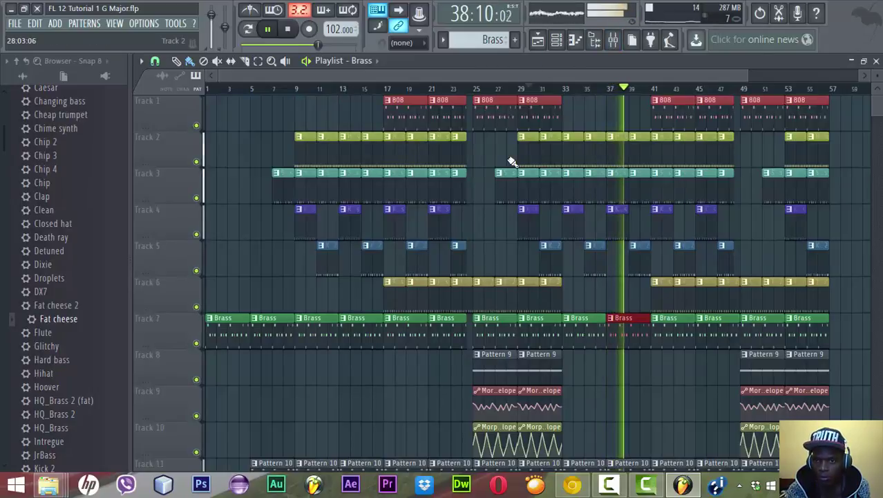
# Check the channel rack during playback, fit more bars of the playlist in view and save the project.
pyautogui.scroll(-4, 513, 162)
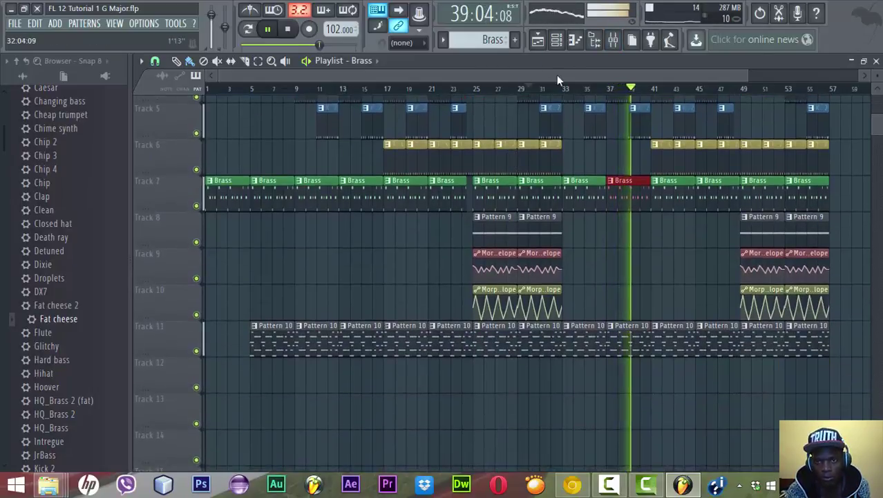
pyautogui.click(557, 40)
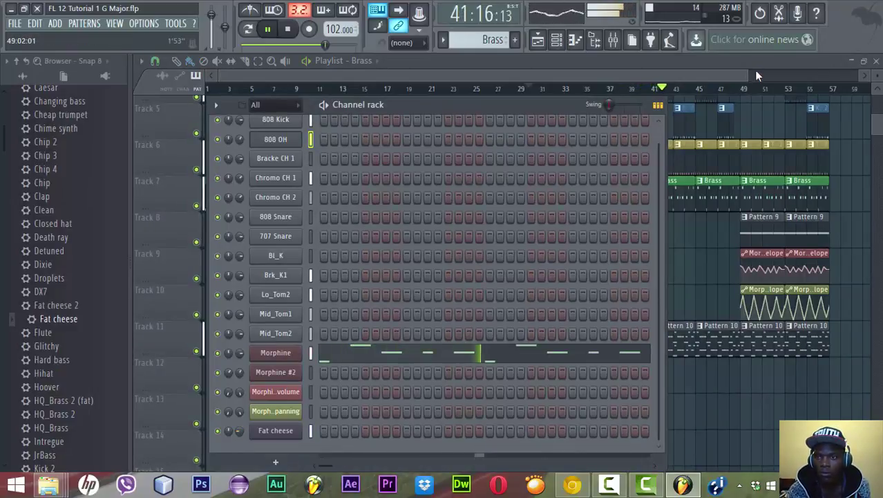
pyautogui.moveTo(748, 75); pyautogui.dragTo(795, 76)
pyautogui.hotkey('ctrl', 's')
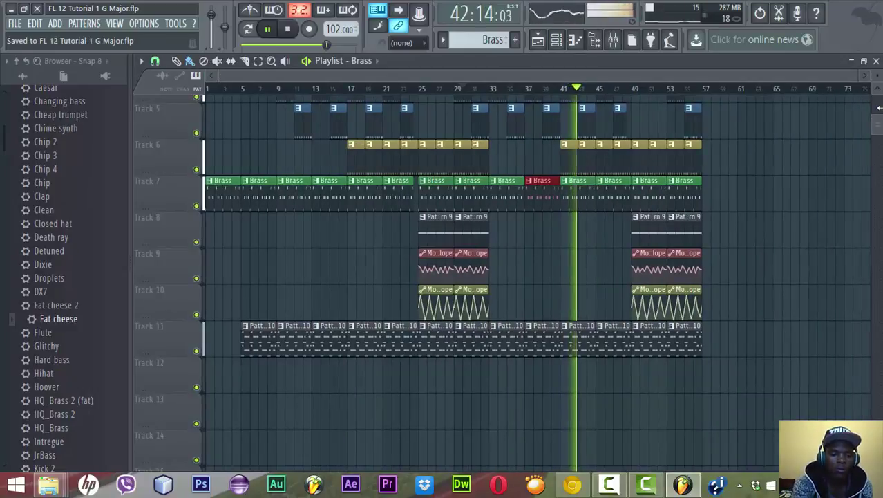
# Review all playlist tracks while the song plays into the section at bar 49, and stop playback.
pyautogui.scroll(4, 719, 286)
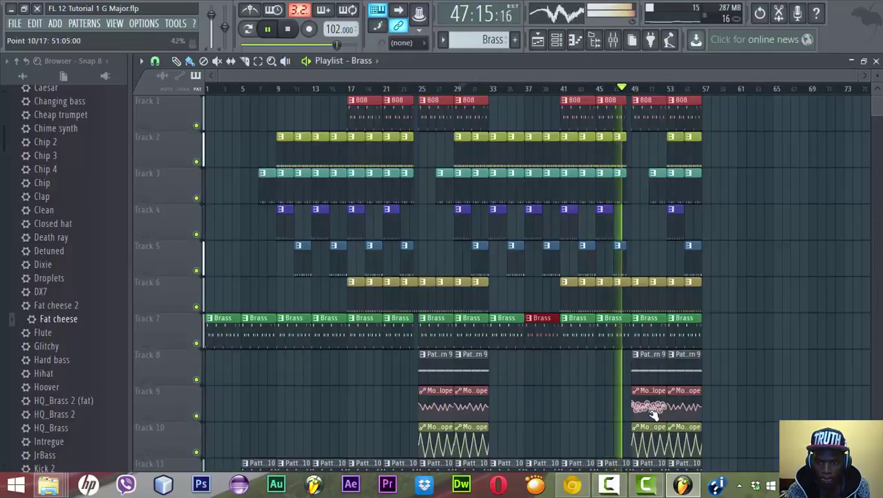
pyautogui.scroll(-3, 760, 398)
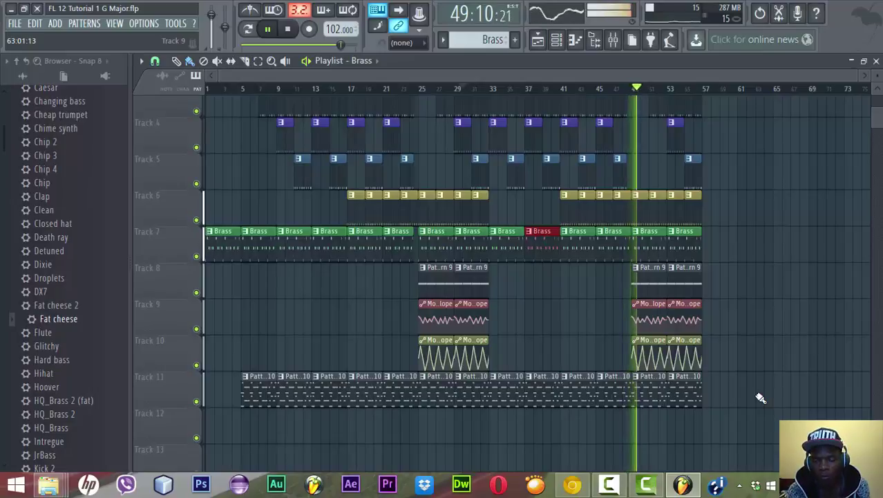
pyautogui.press('space')
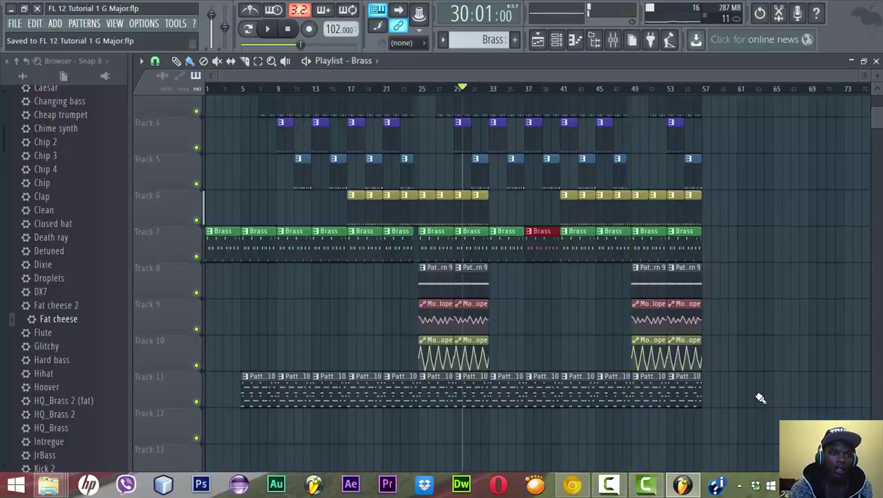